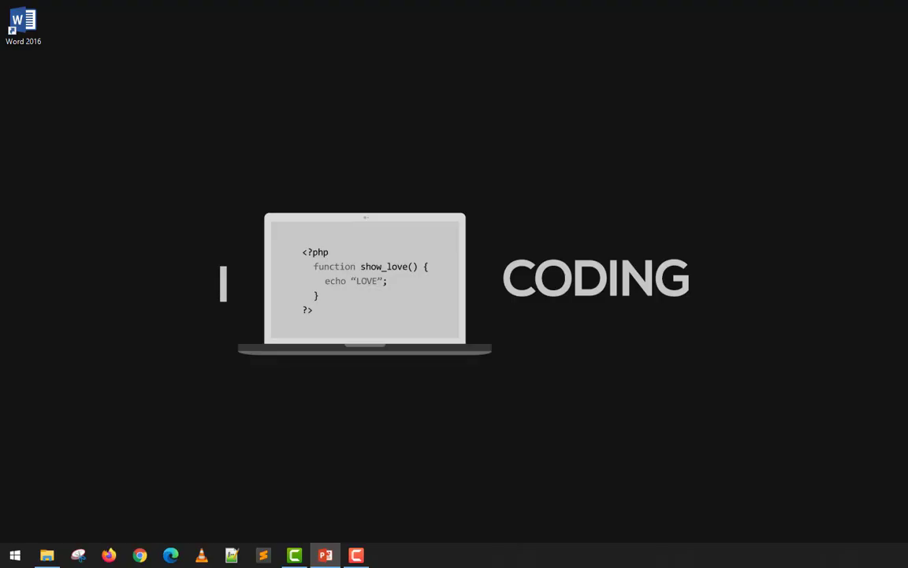
Launch Word 2016 from its desktop icon to reach the start screen.
double_click(30, 24)
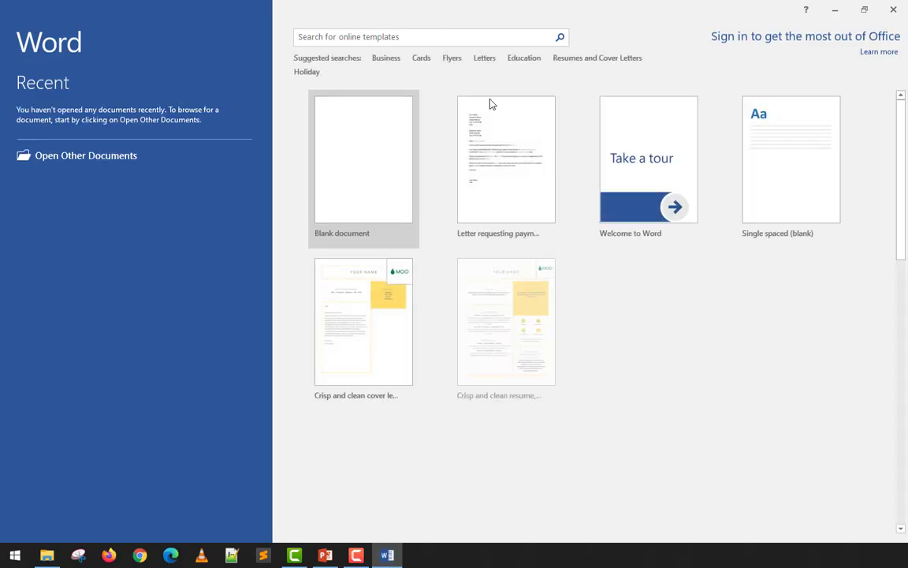
Create a blank document, then try out a quick grid table and undo it.
left_click(364, 143)
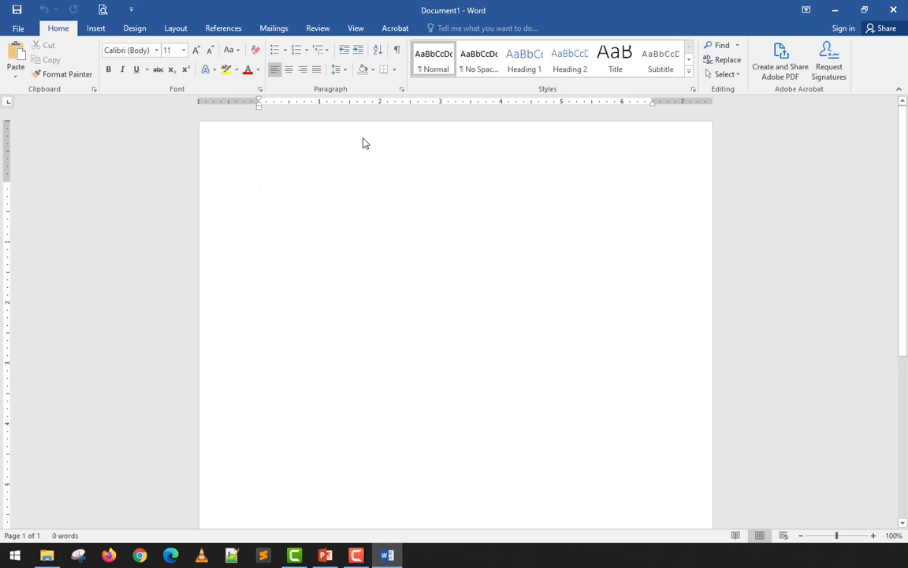
left_click(96, 28)
left_click(82, 69)
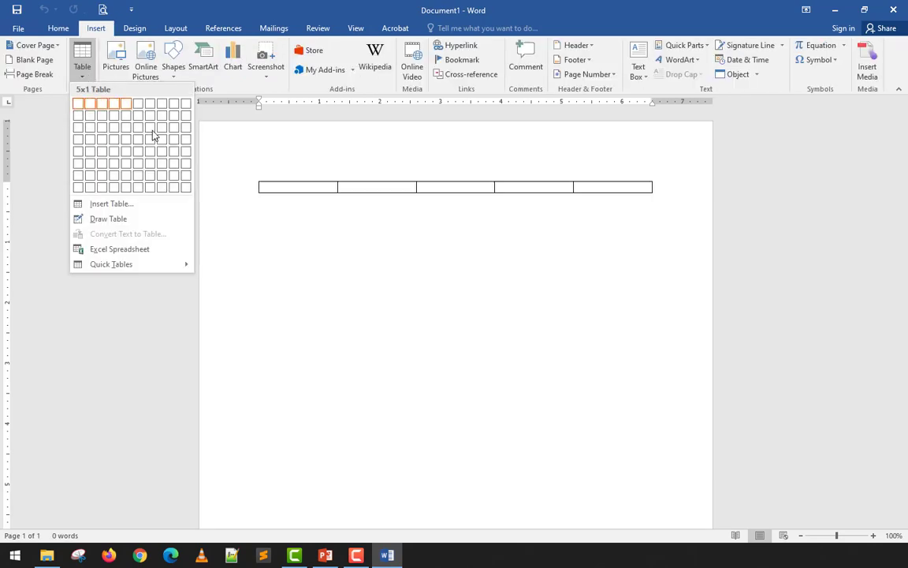
key("Escape")
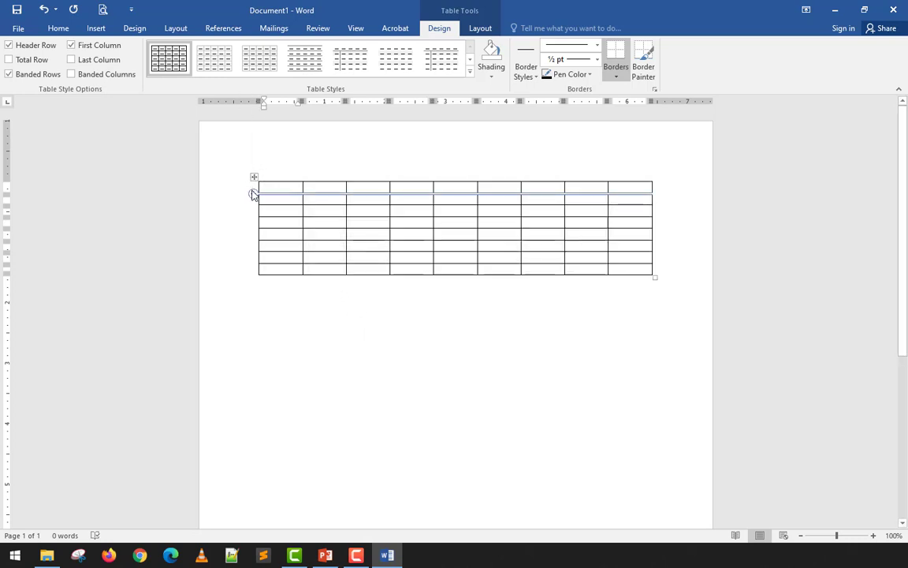
key("ctrl+z")
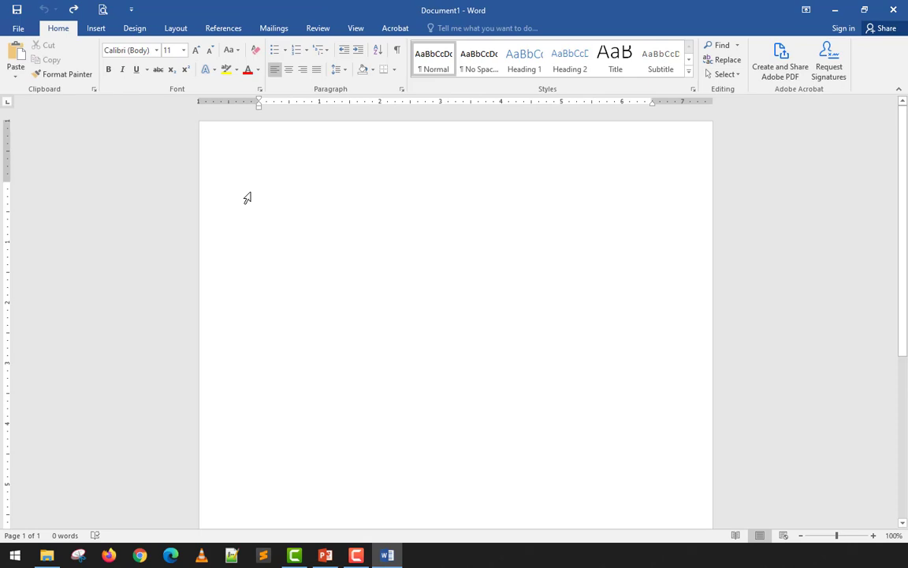
Insert a 10-column by 8-row table from the Insert Table grid.
left_click(89, 30)
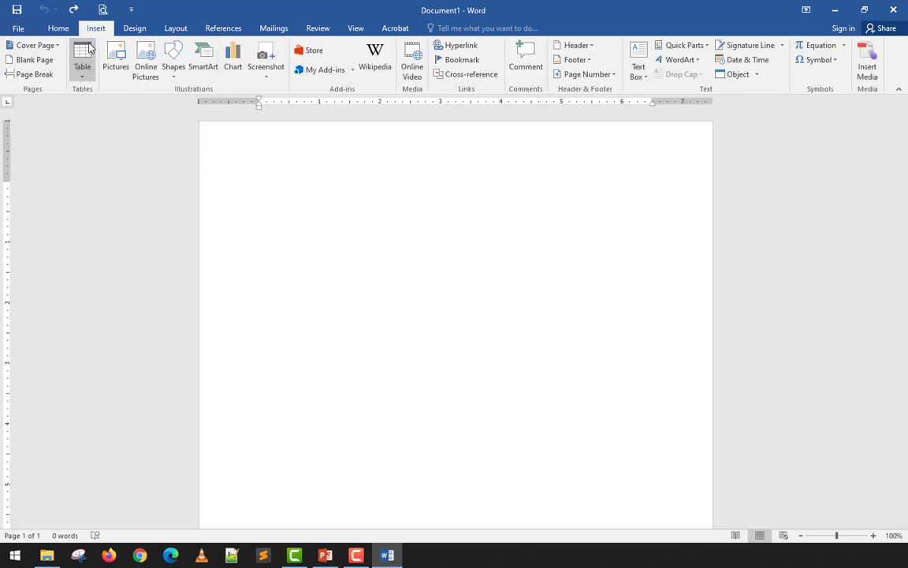
left_click(81, 82)
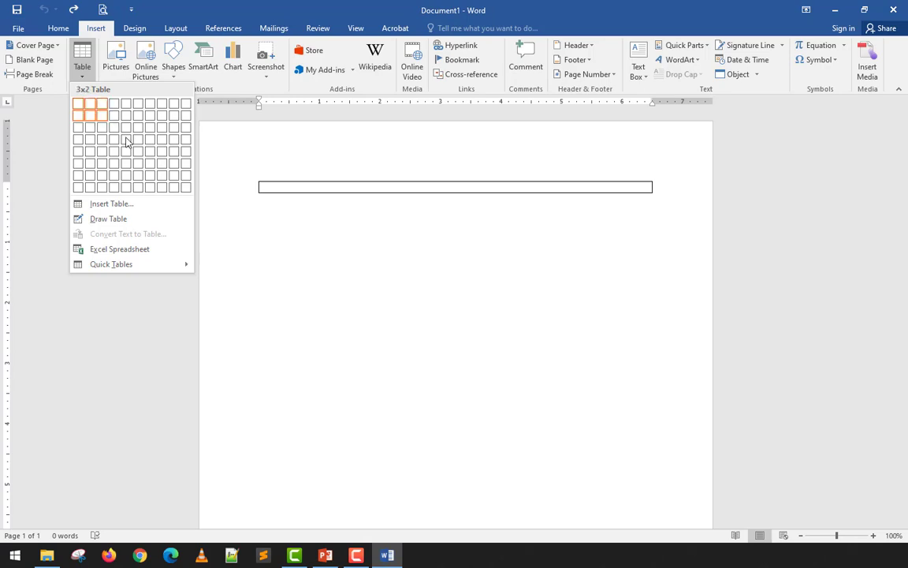
left_click(183, 191)
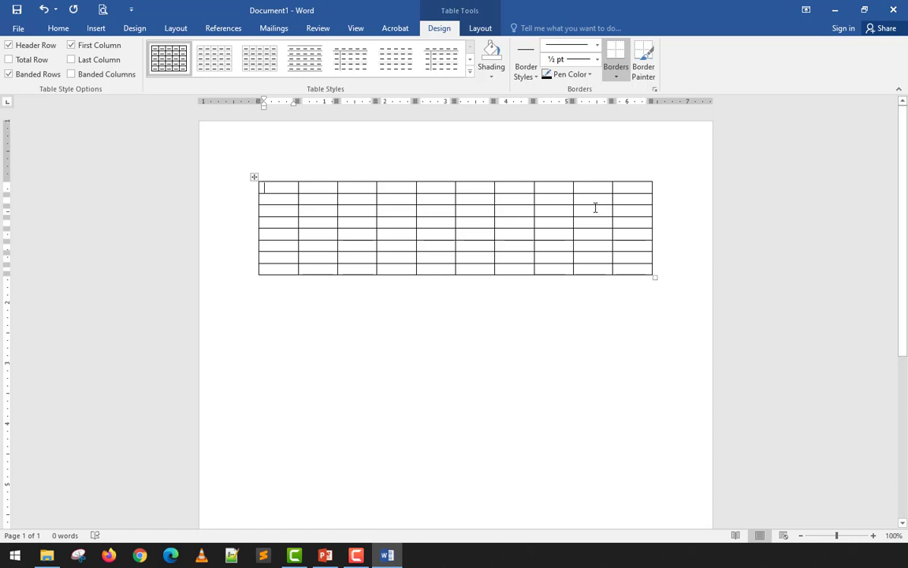
key("ctrl+z")
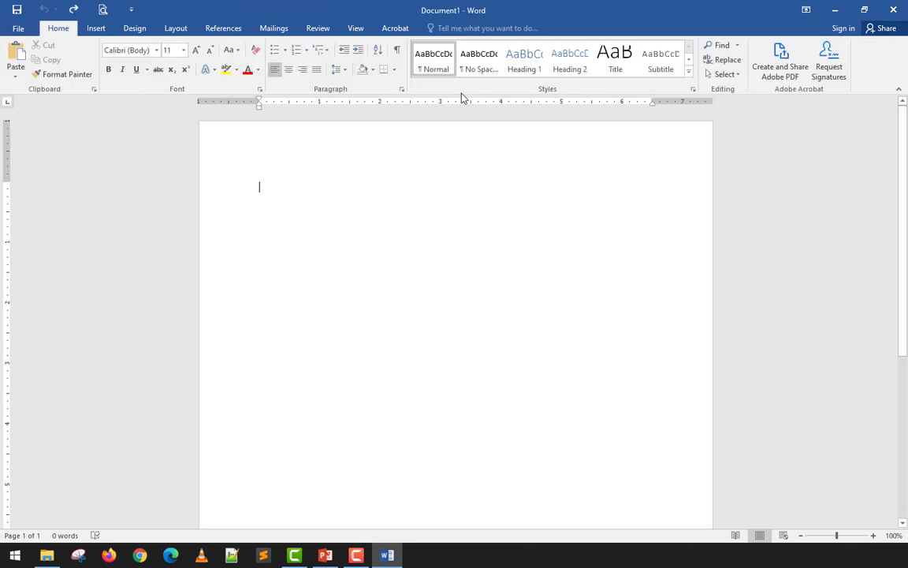
left_click(101, 29)
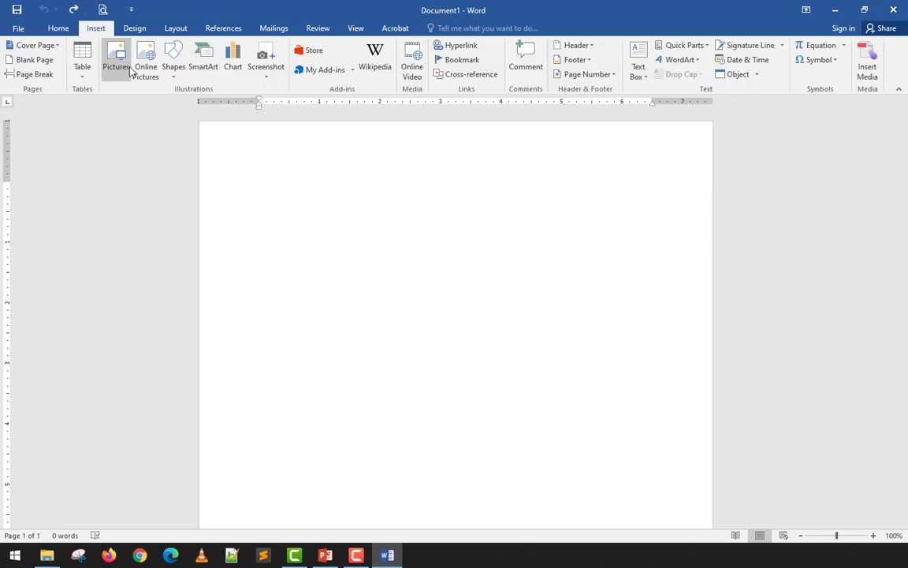
left_click(82, 69)
left_click(150, 204)
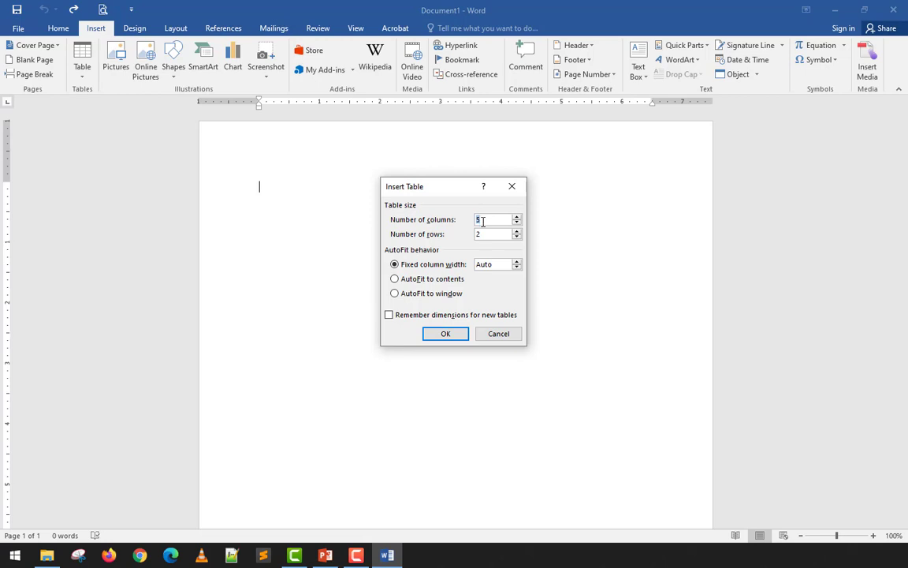
left_click(486, 234)
key("shift+Tab")
type("3")
key("Tab")
type("4")
left_click(454, 335)
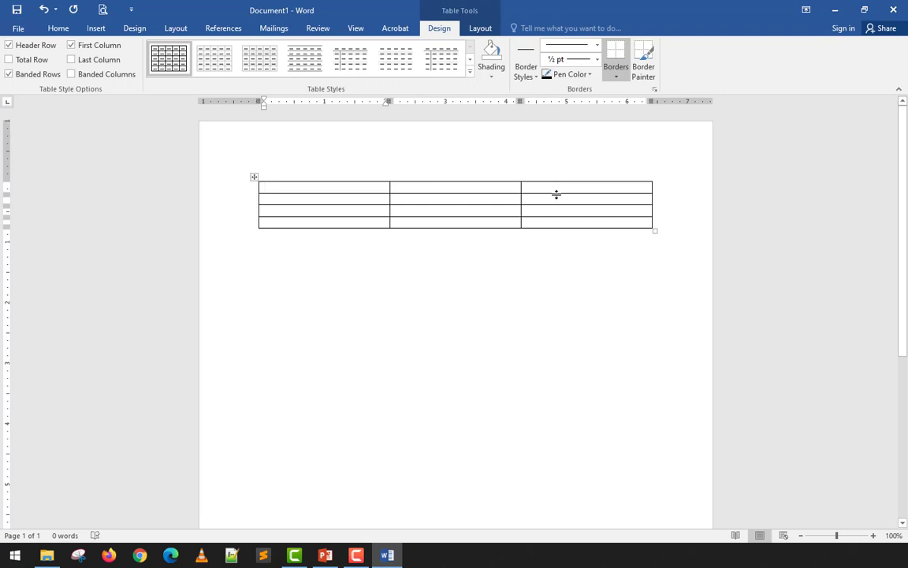
key("ctrl+z")
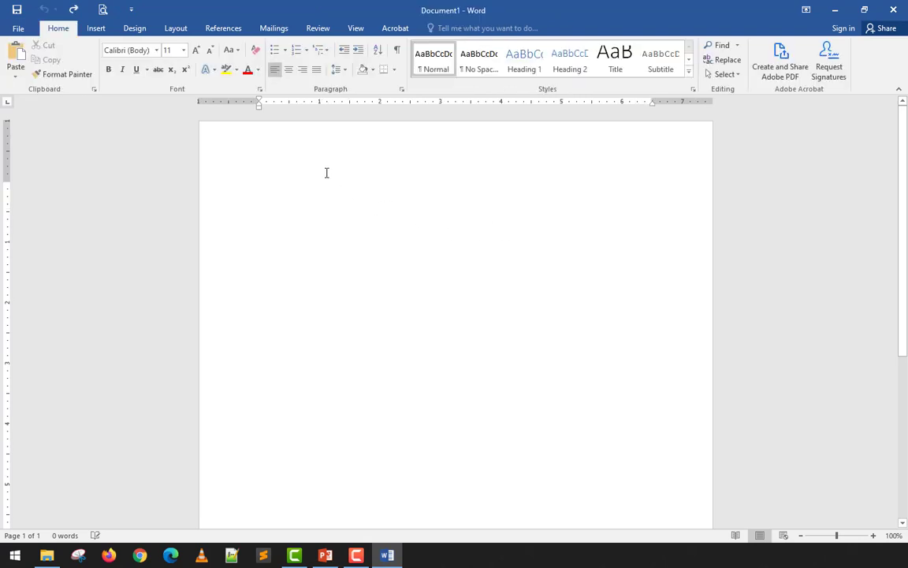
left_click(98, 30)
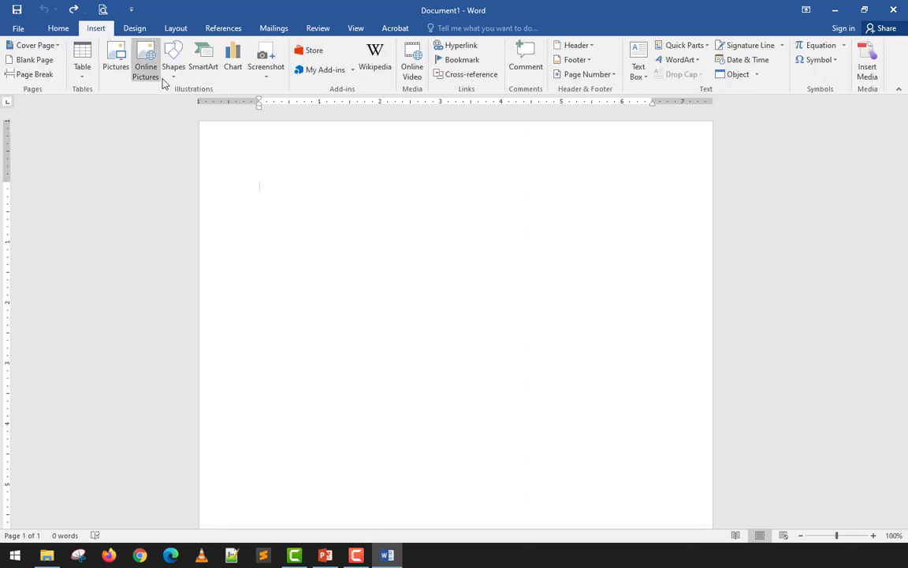
left_click(79, 71)
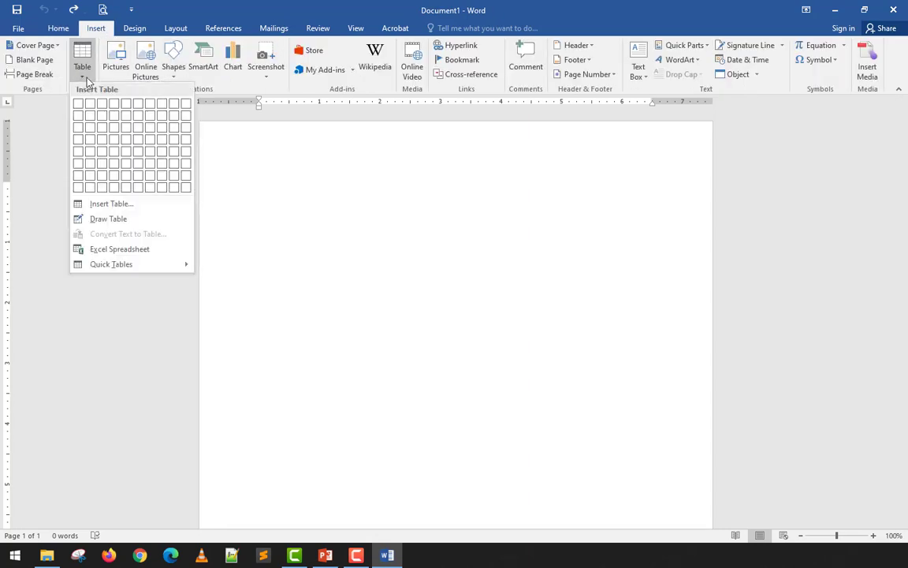
left_click(134, 223)
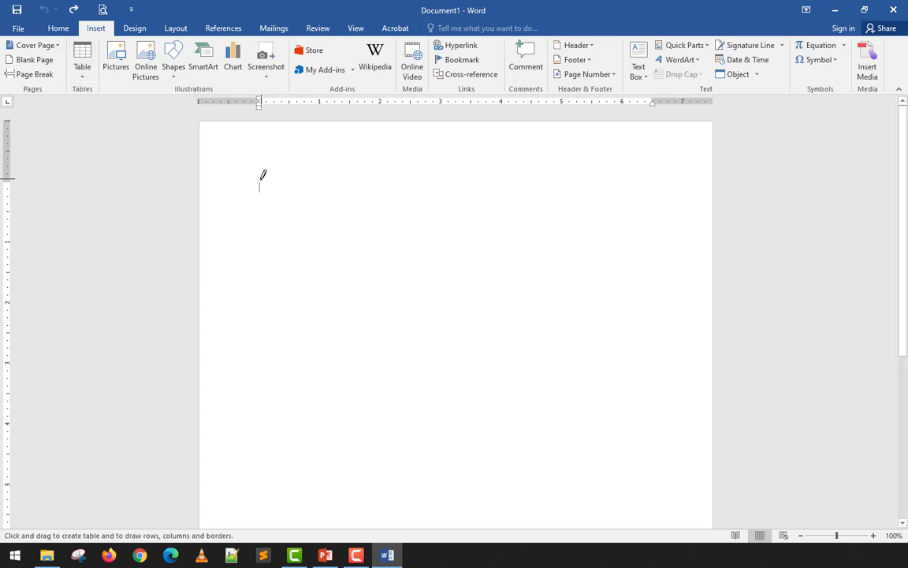
left_click_drag(259, 185, 643, 312)
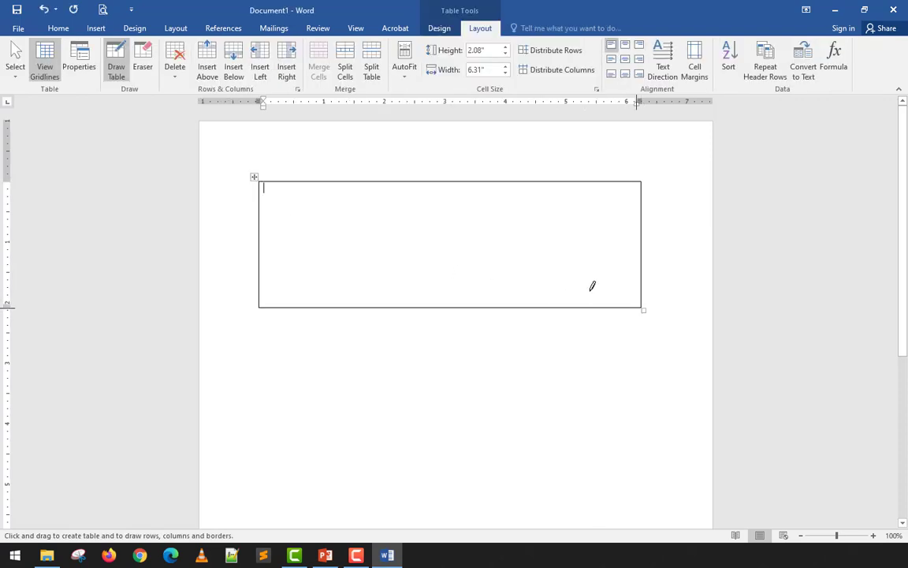
mouse_move(302, 178)
left_mouse_down()
mouse_move(304, 264)
mouse_move(347, 233)
mouse_move(342, 322)
left_mouse_up()
key("ctrl+z")
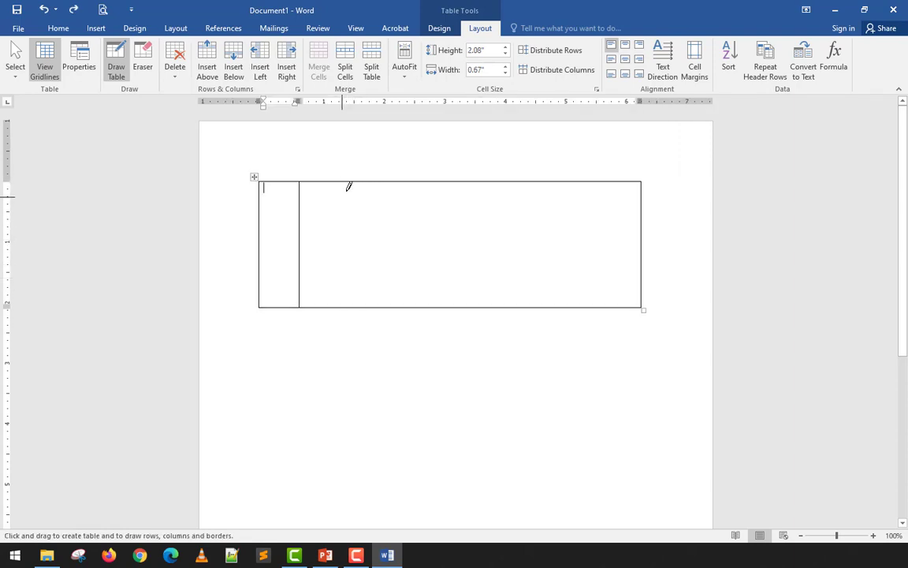
left_click_drag(353, 181, 350, 297)
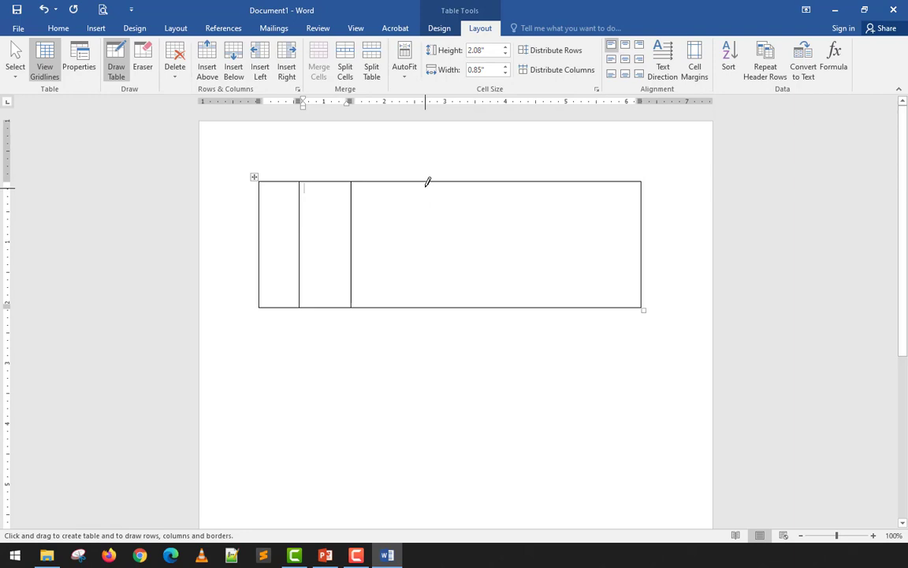
left_click_drag(422, 182, 417, 304)
left_click_drag(498, 181, 494, 302)
left_click_drag(261, 198, 554, 200)
mouse_move(259, 217)
left_mouse_down()
mouse_move(604, 224)
mouse_move(643, 208)
left_mouse_up()
left_click_drag(259, 244, 613, 248)
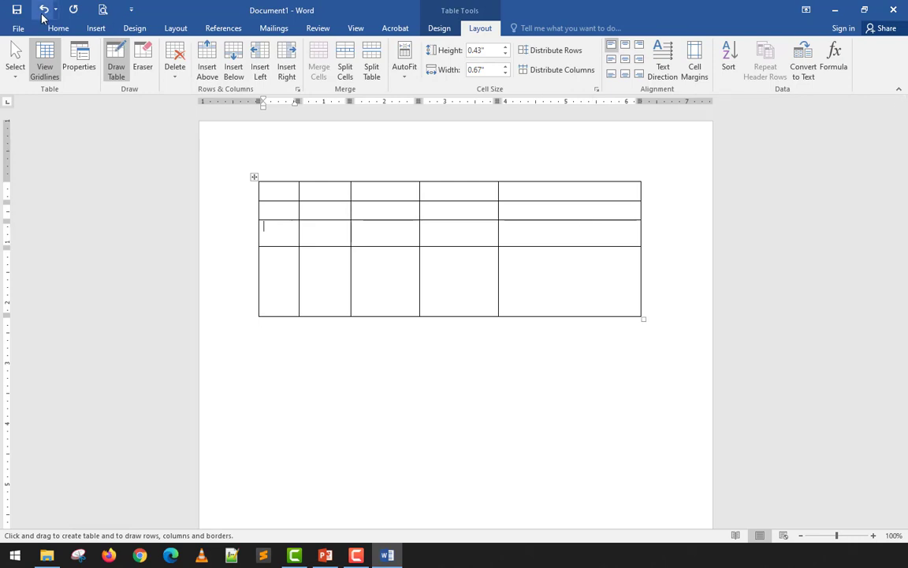
left_click(142, 57)
left_click_drag(225, 142, 648, 384)
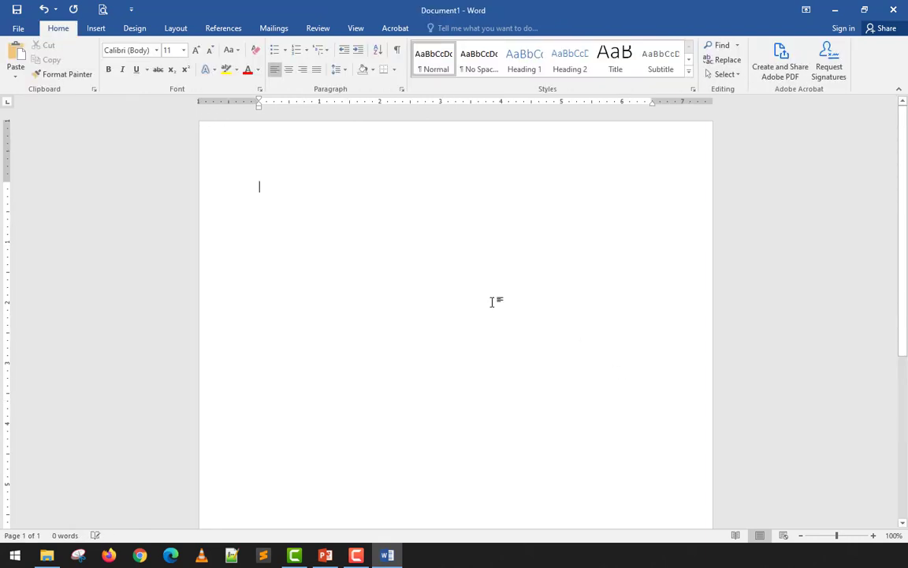
Embed an Excel Spreadsheet through the Insert Table menu.
left_click(94, 29)
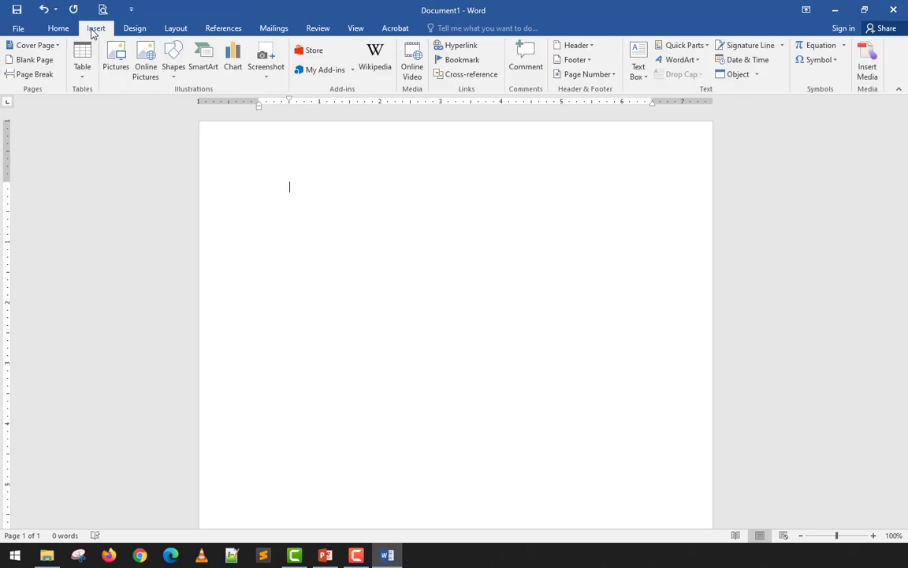
left_click(79, 72)
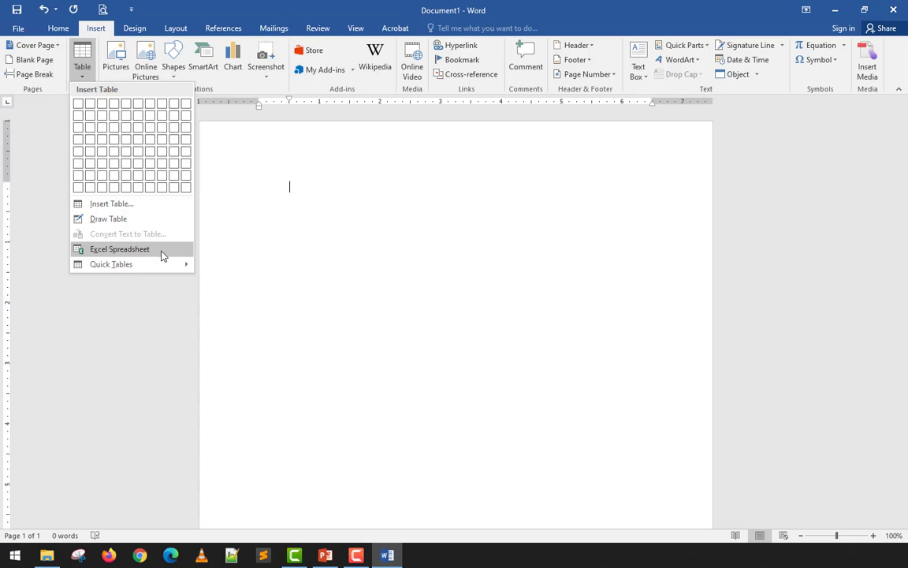
left_click(298, 187)
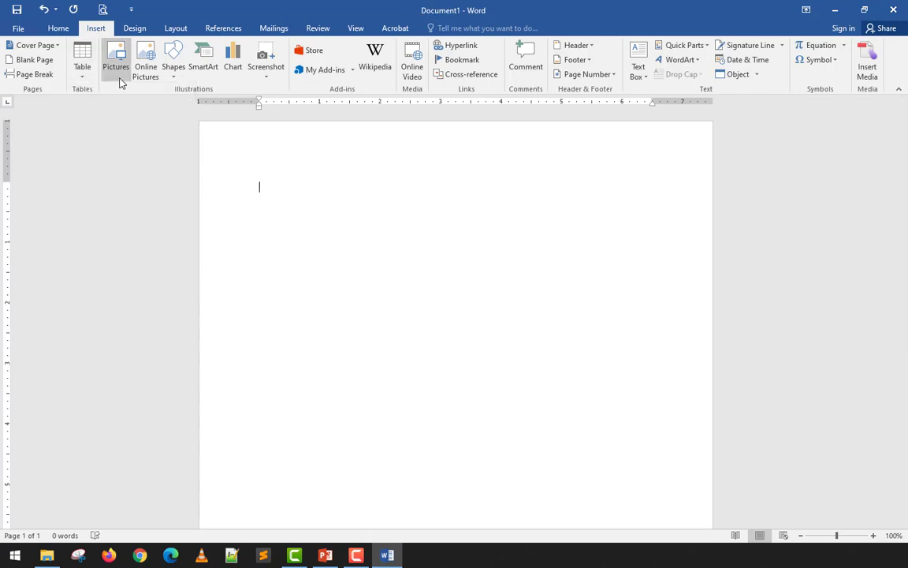
left_click(88, 76)
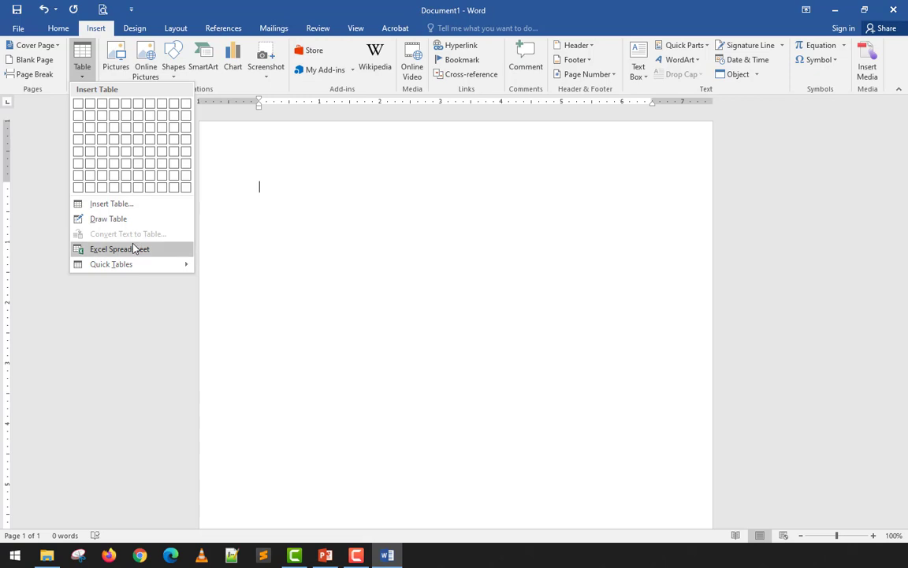
left_click(130, 249)
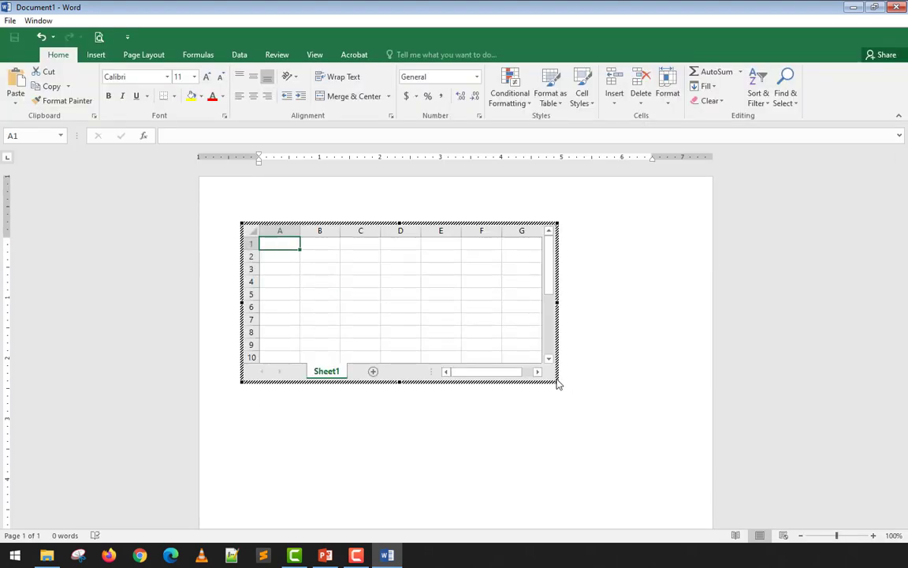
Enlarge the embedded sheet to 12 rows by 9 columns and enter 34, 34 and 4.
left_click_drag(559, 382, 646, 406)
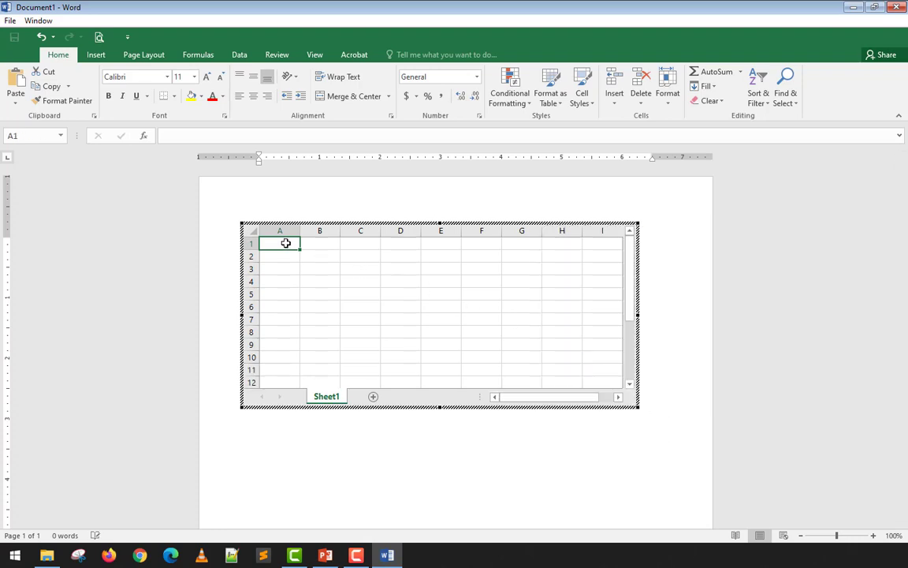
type("34")
key("Return")
type("34")
left_click(276, 280)
type("4")
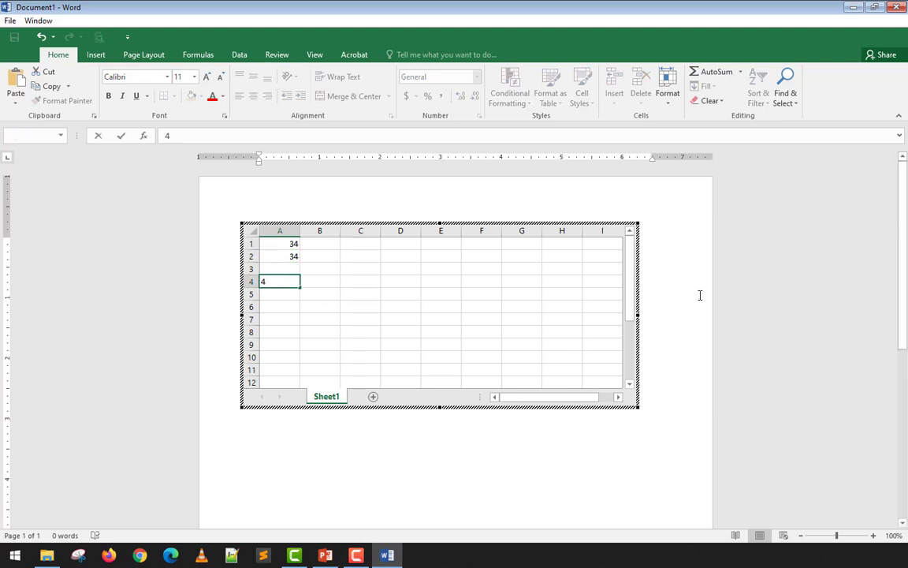
left_click(700, 295)
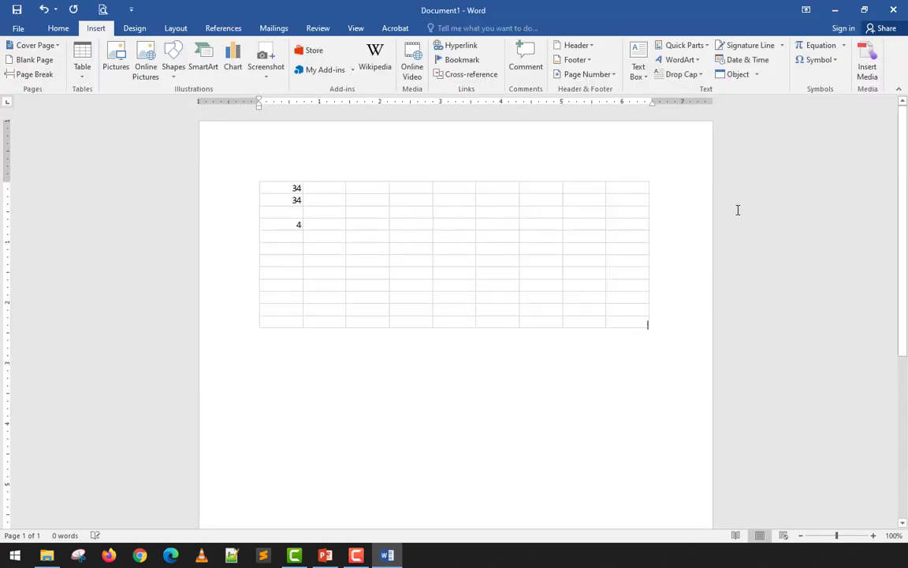
Delete the embedded Excel worksheet and bring up the Table dropdown again.
left_click(637, 247)
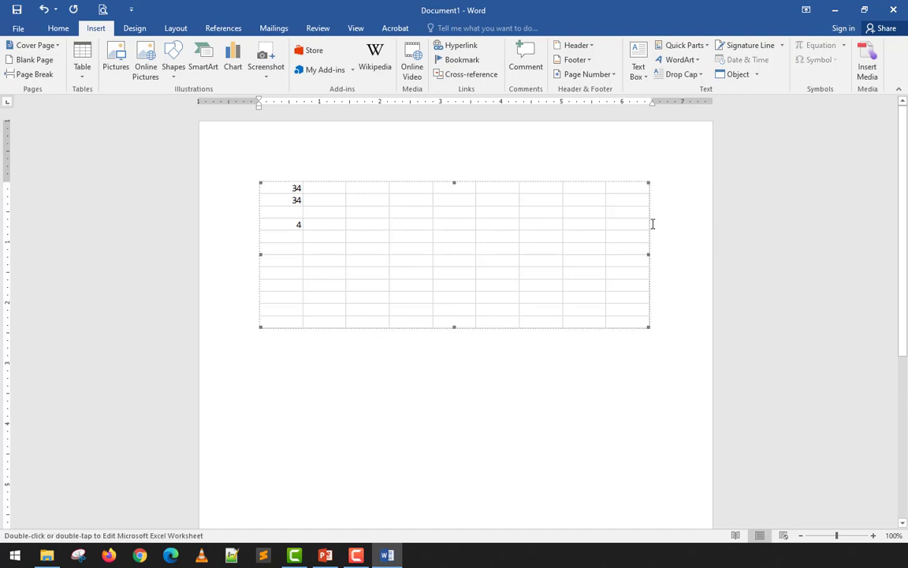
left_click(651, 227)
left_click(645, 216)
key("Delete")
left_click(85, 67)
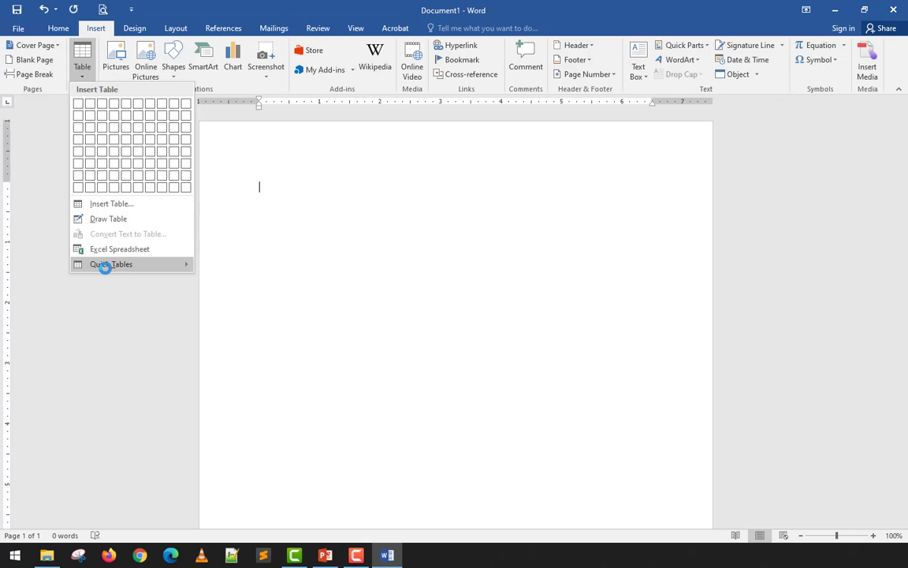
mouse_move(105, 267)
left_click(240, 249)
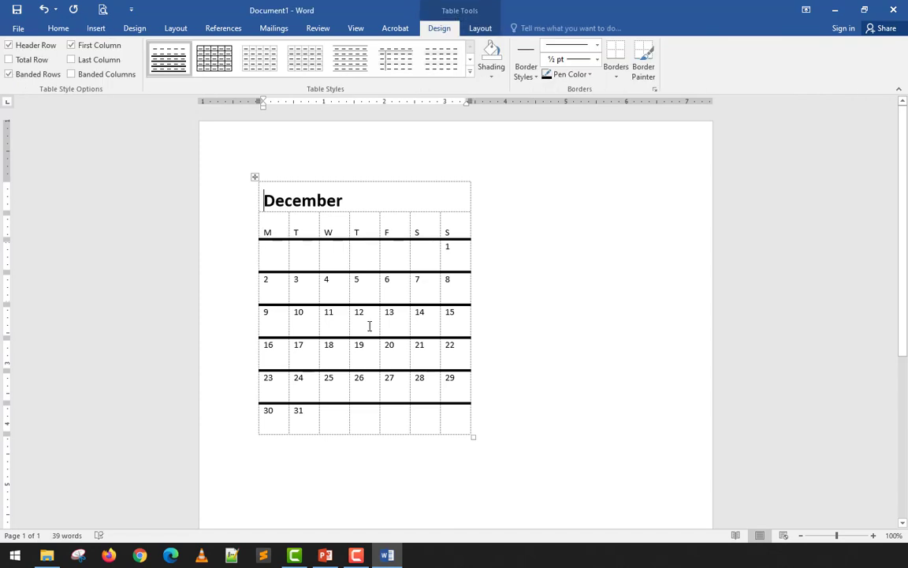
left_click_drag(350, 199, 303, 200)
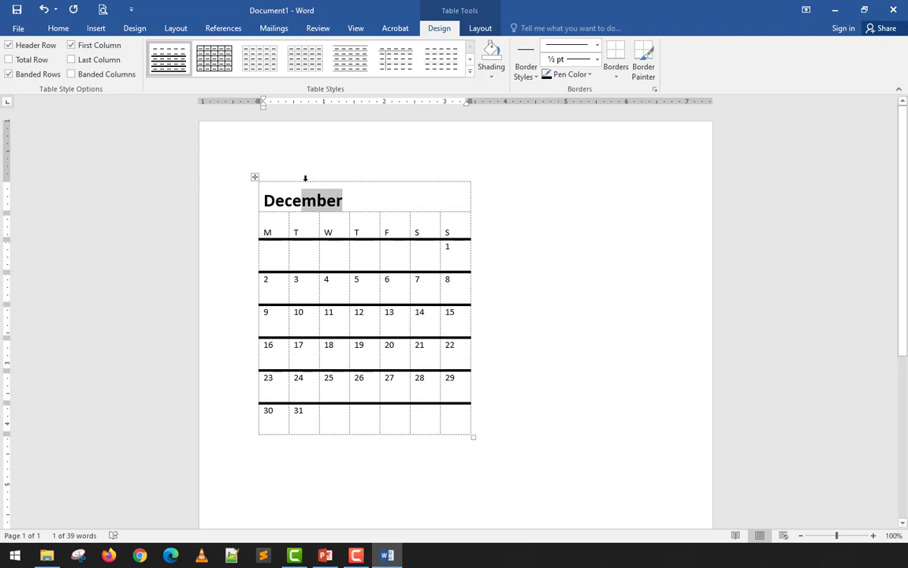
left_click(383, 204)
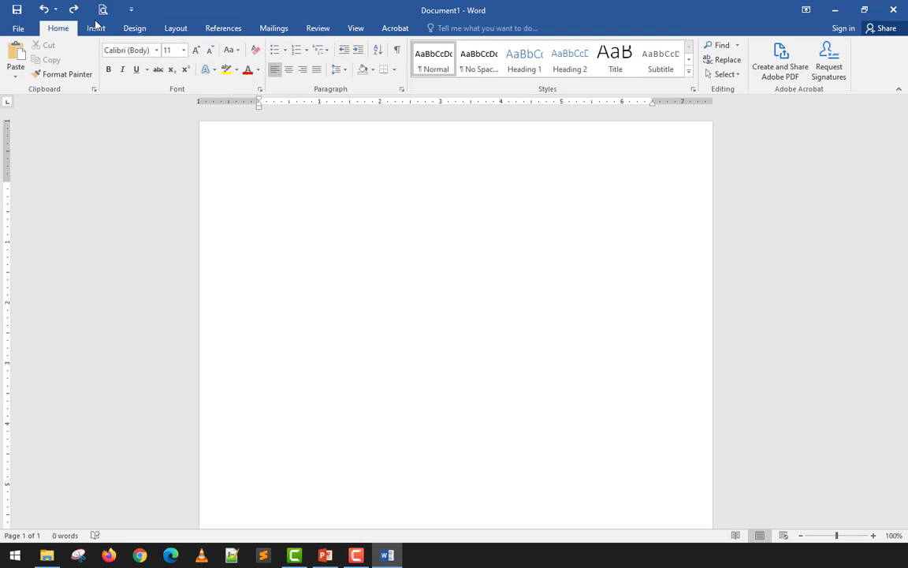
left_click(96, 28)
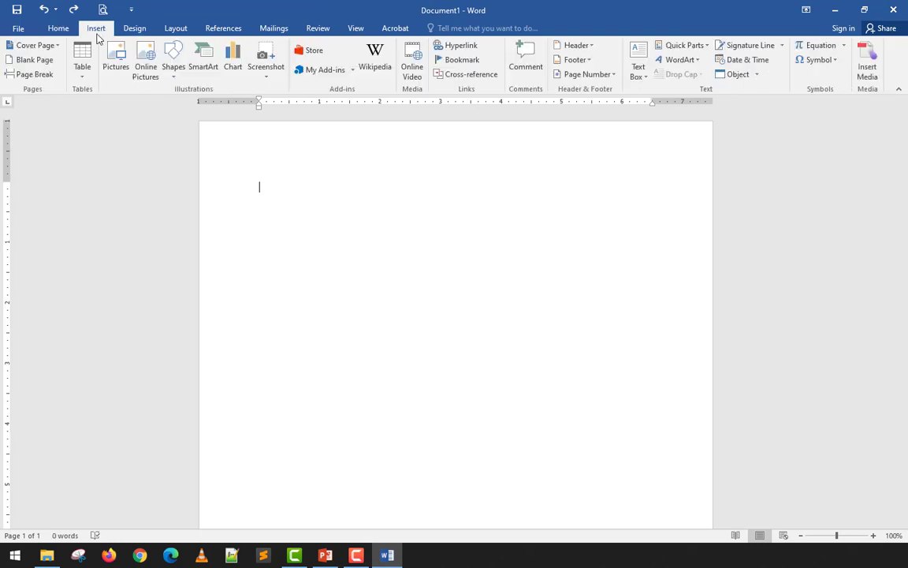
left_click(86, 73)
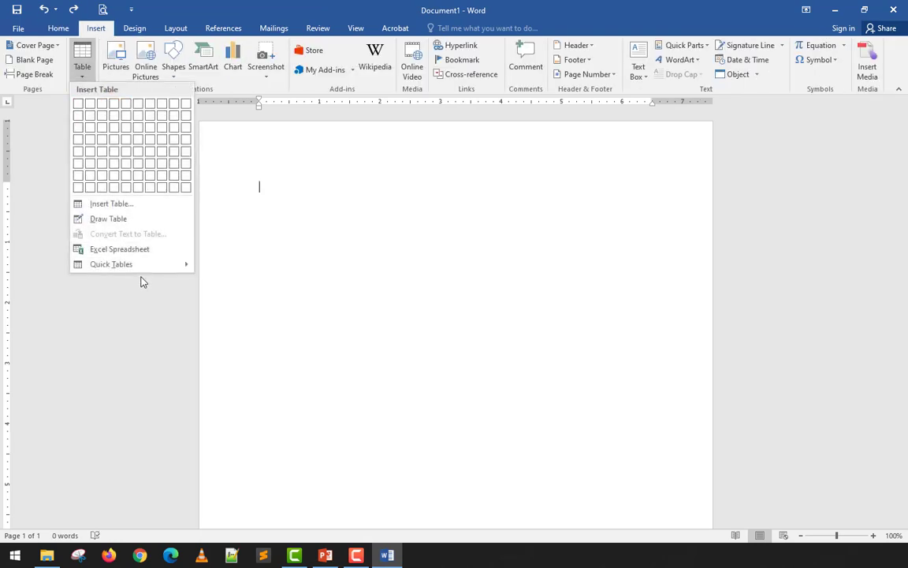
mouse_move(144, 266)
scroll(258, 344, "down", 6)
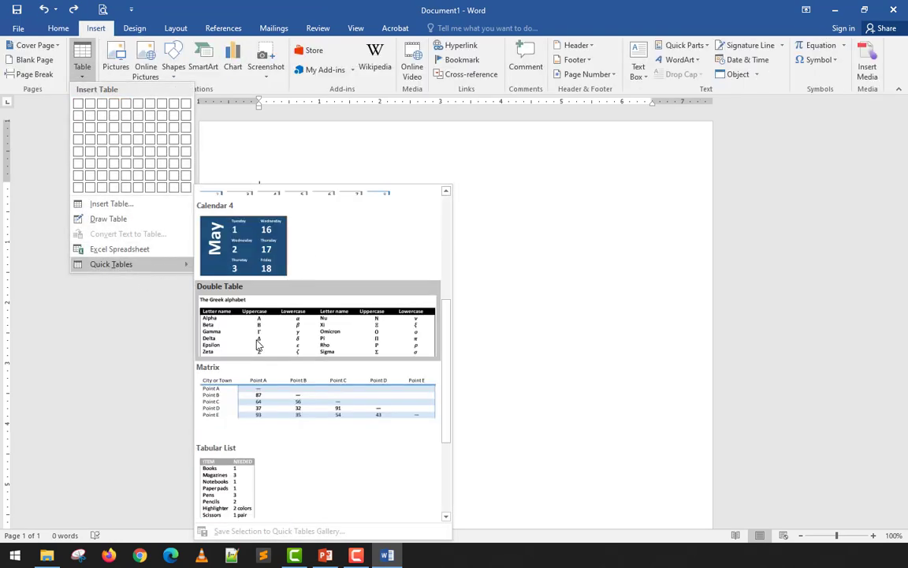
scroll(261, 343, "up", 3)
scroll(261, 335, "up", 2)
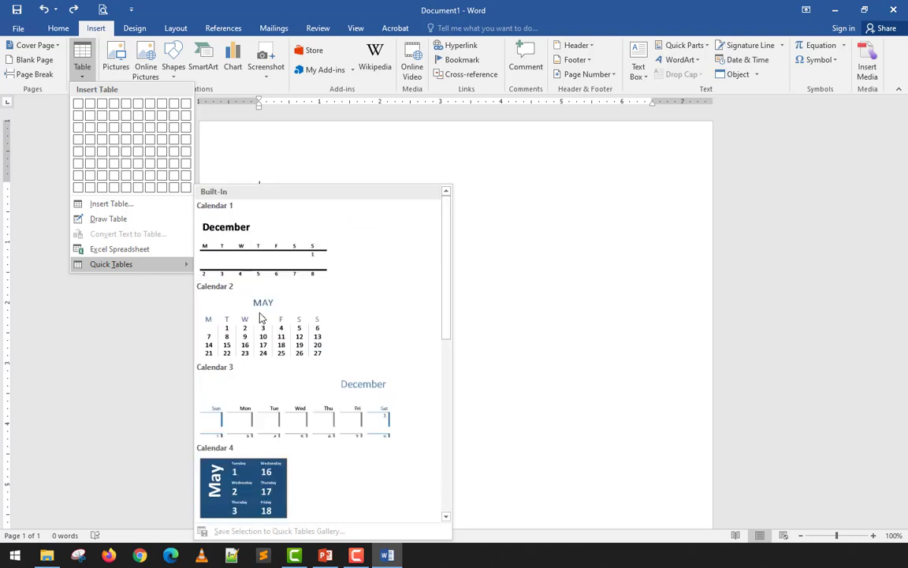
scroll(262, 325, "down", 3)
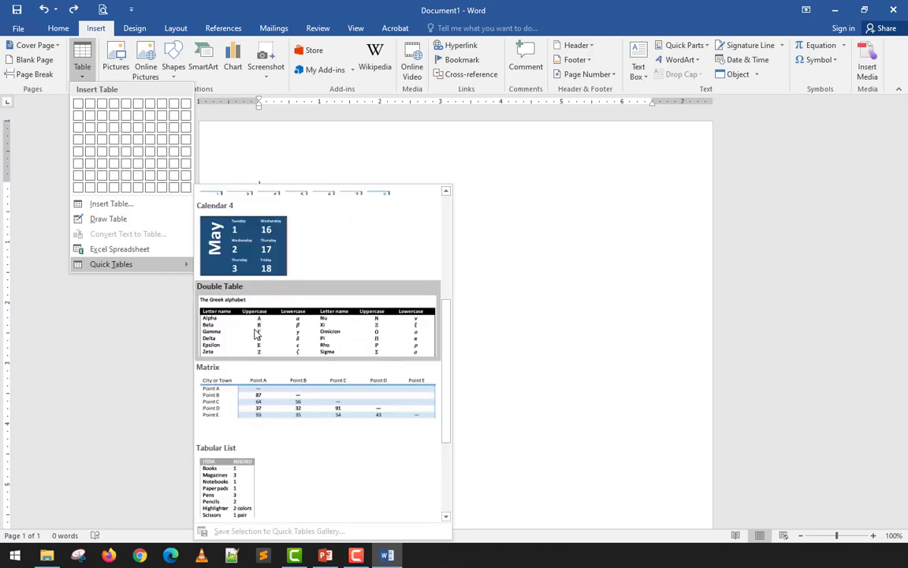
left_click(256, 335)
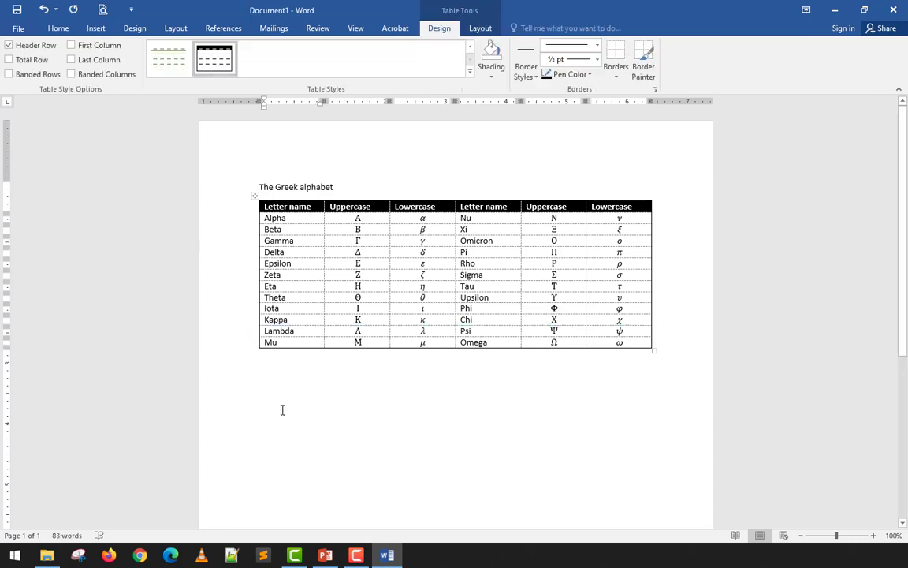
key("ctrl+z")
left_click(96, 28)
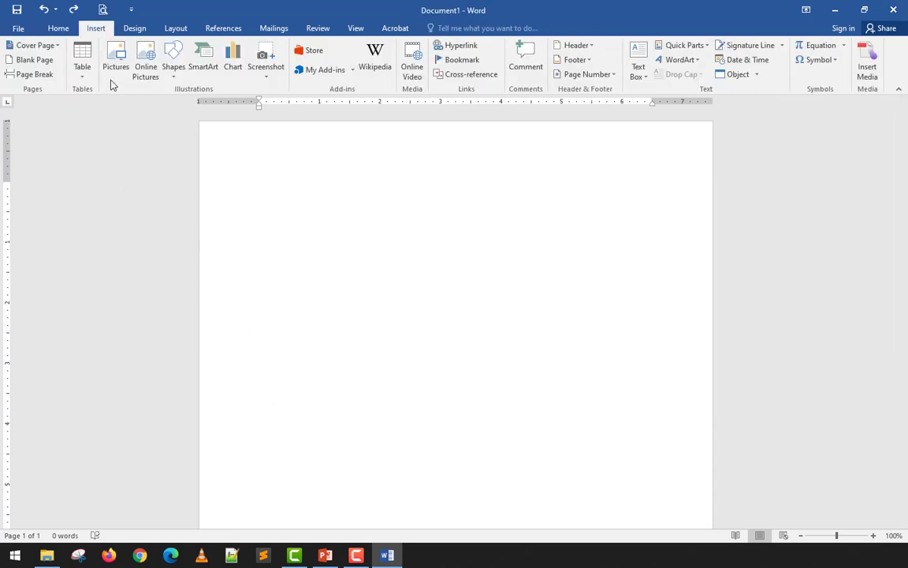
left_click(88, 81)
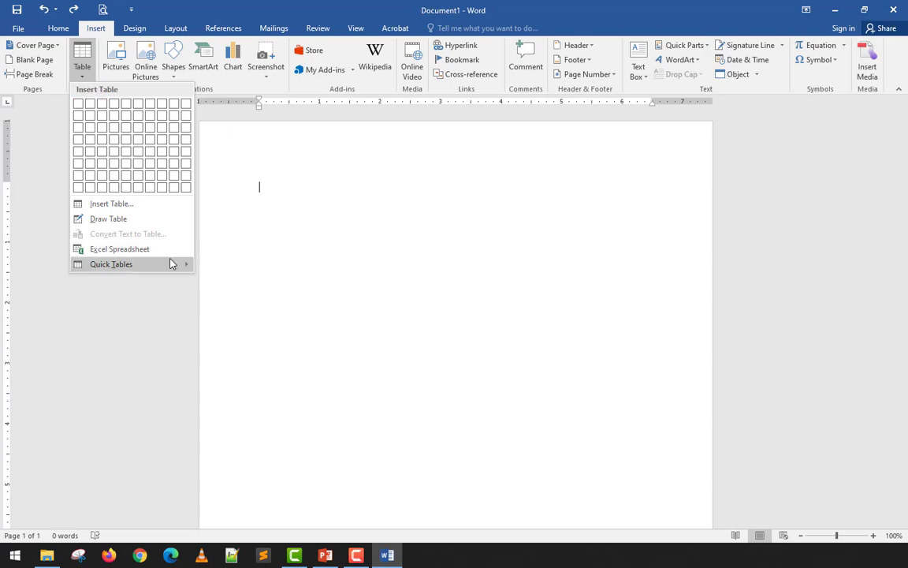
scroll(271, 305, "down", 5)
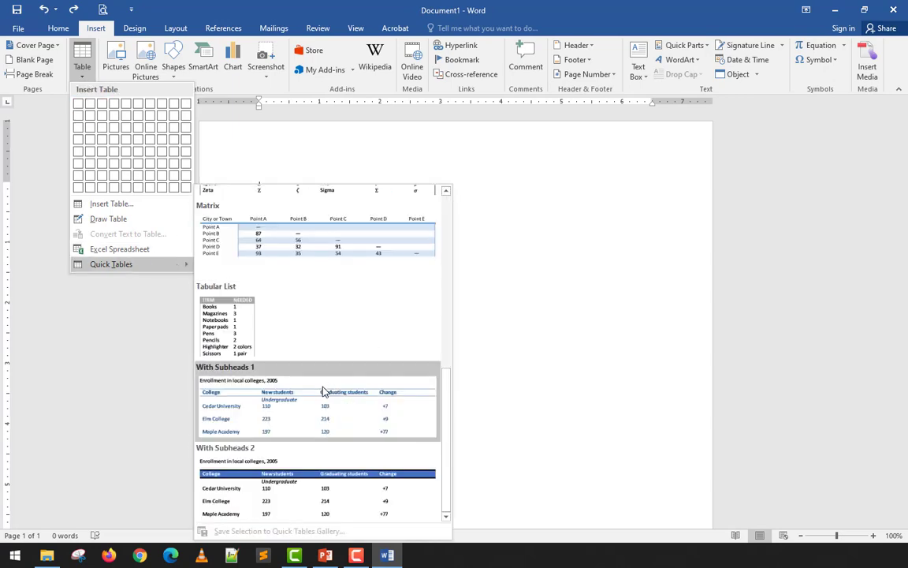
scroll(233, 345, "up", 3)
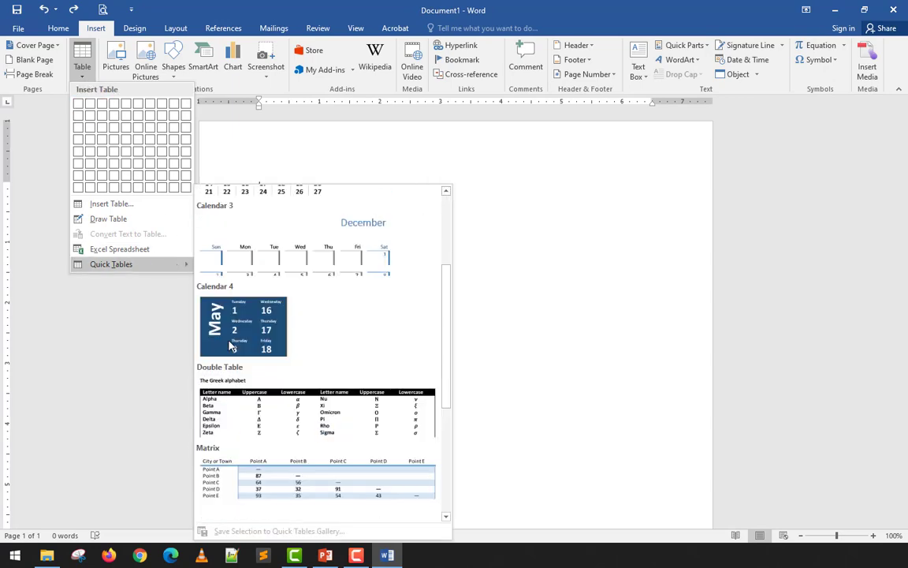
scroll(236, 344, "down", 3)
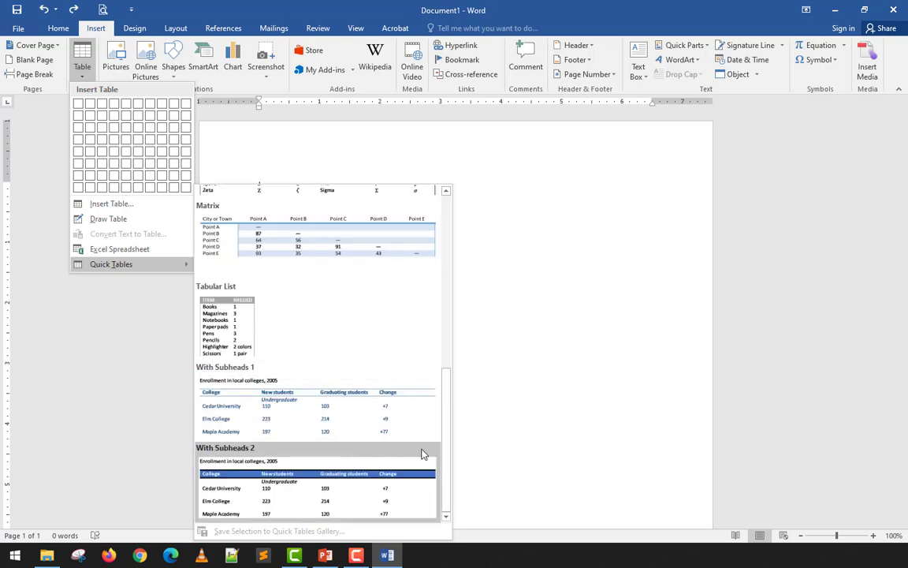
left_click_drag(448, 464, 454, 387)
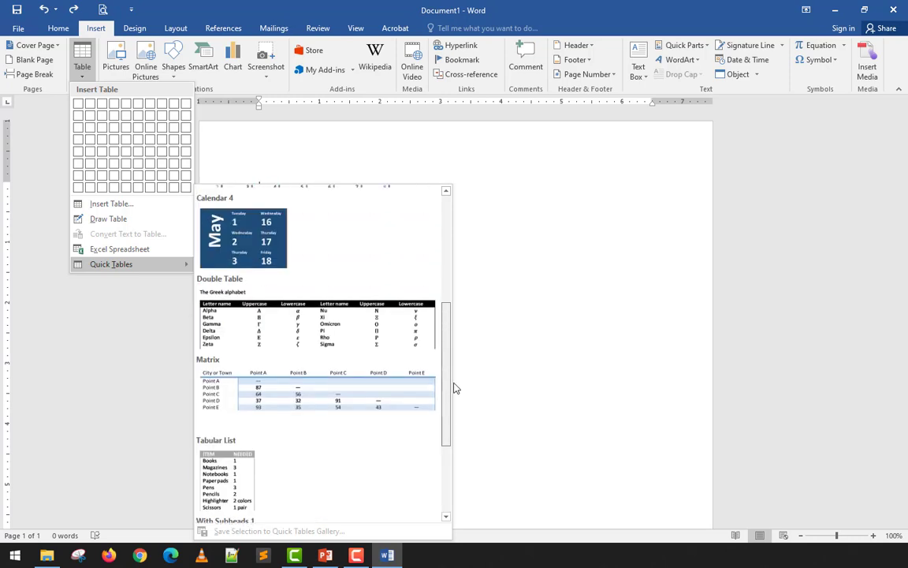
left_click_drag(454, 388, 432, 253)
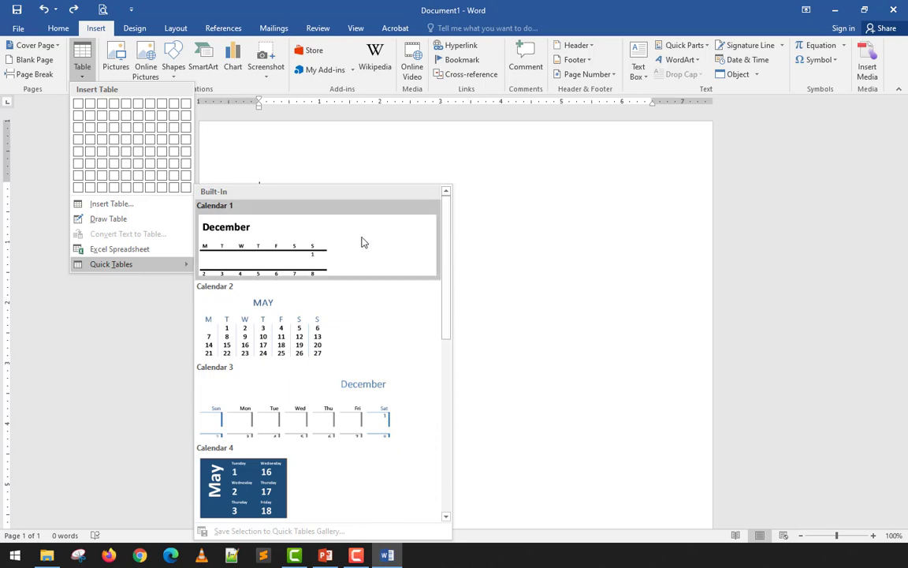
Create a 5-column, 6-row table in the Insert Table dialog.
left_click(160, 206)
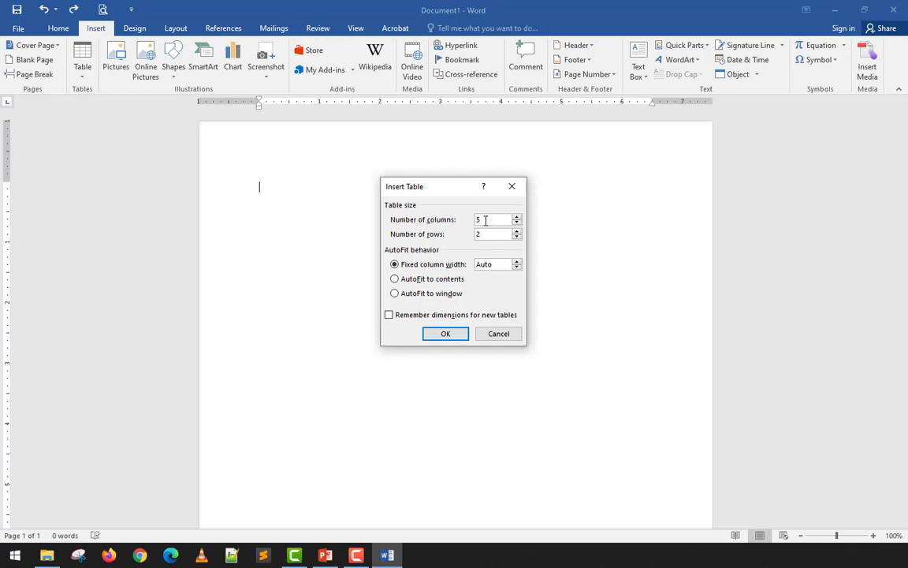
key("Tab")
left_click_drag(488, 233, 471, 231)
type("7")
key("BackSpace")
type("6")
left_click(454, 332)
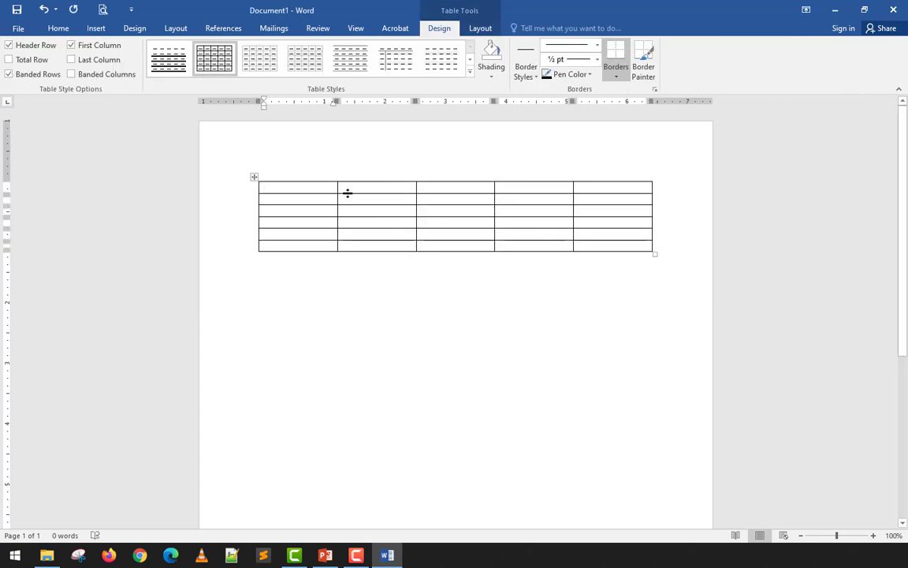
left_click(353, 297)
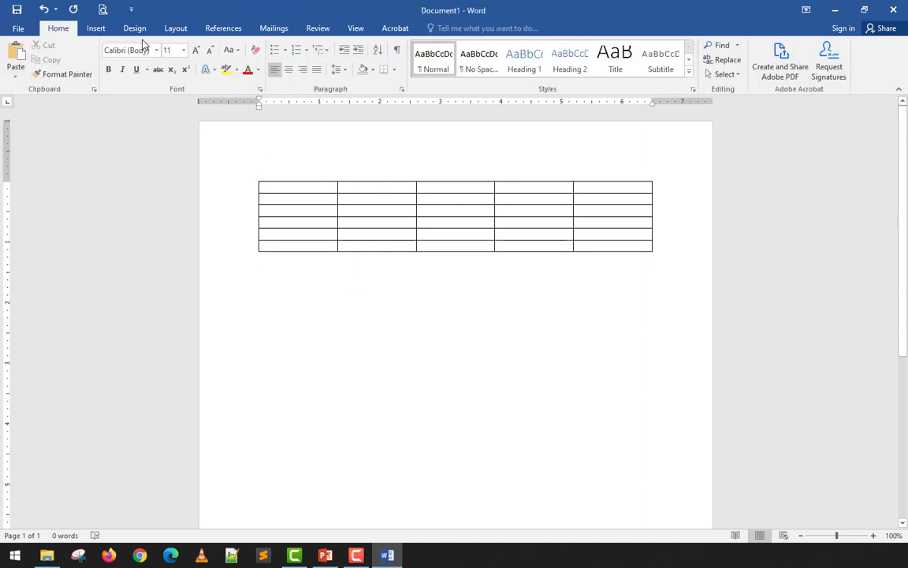
left_click(96, 30)
left_click(275, 190)
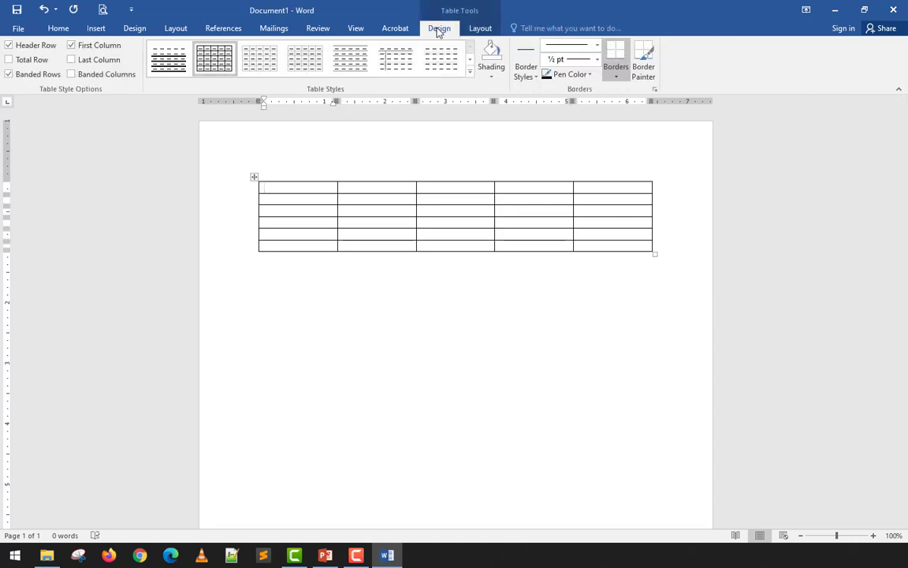
left_click(482, 28)
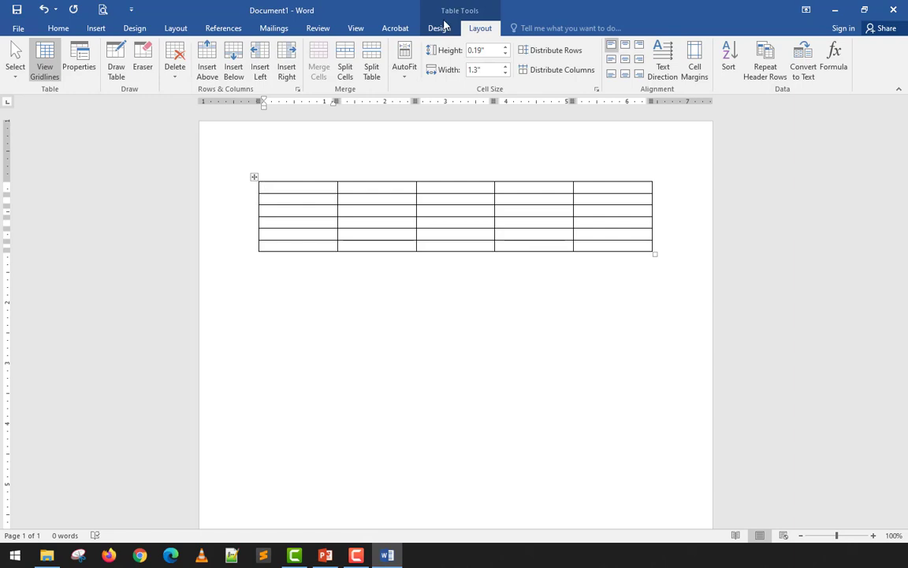
left_click(444, 30)
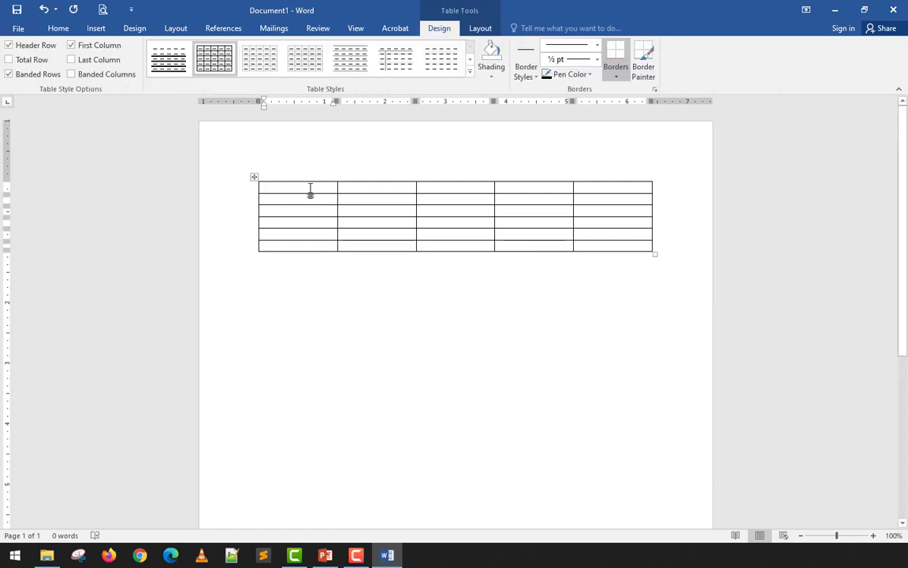
left_click(45, 47)
left_click(45, 45)
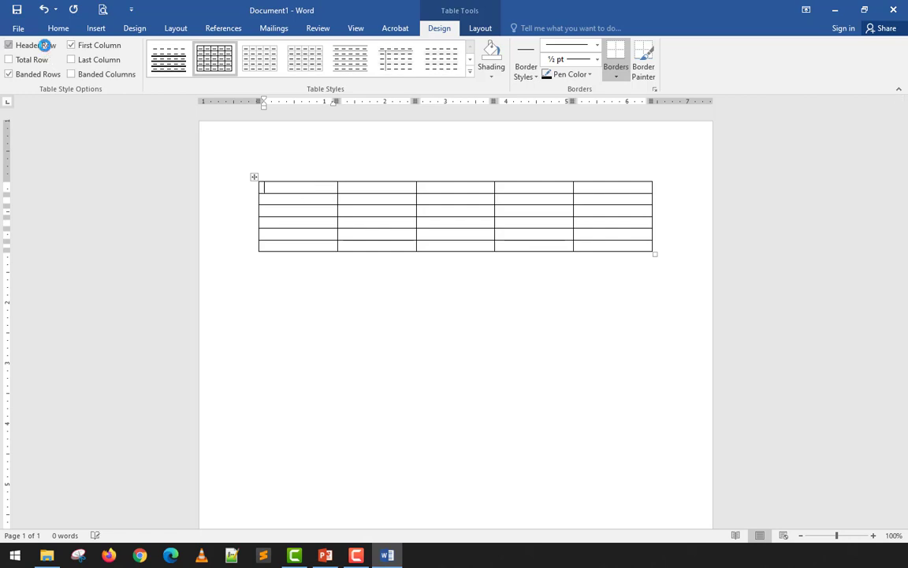
left_click_drag(265, 187, 599, 183)
Type the headers Student ID, Last Name, First Name, Middle Name and Course.
left_click(306, 188)
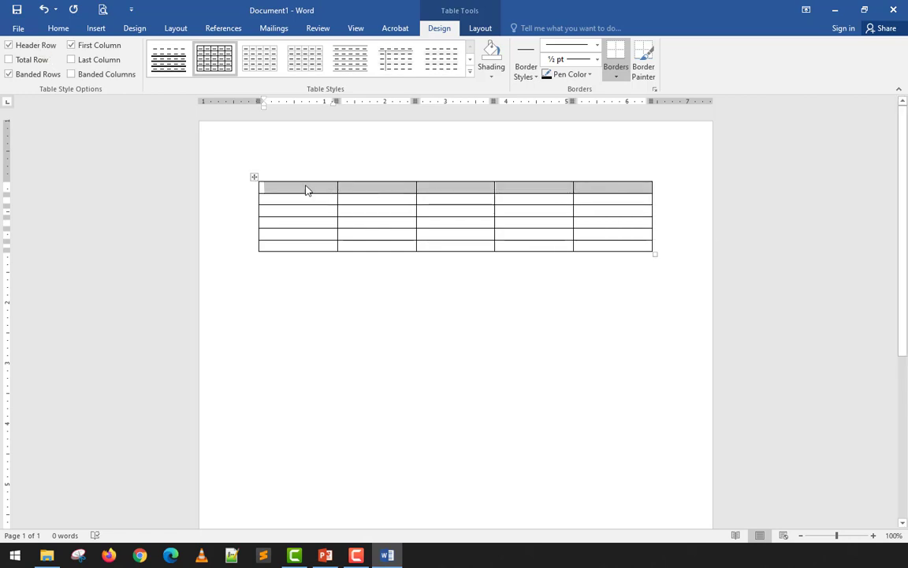
type("Studebt")
key("BackSpace")
key("BackSpace")
type("nt ID")
key("Tab")
type("LAs")
type("s ")
type("ame")
key("BackSpace")
key("BackSpace")
key("BackSpace")
key("BackSpace")
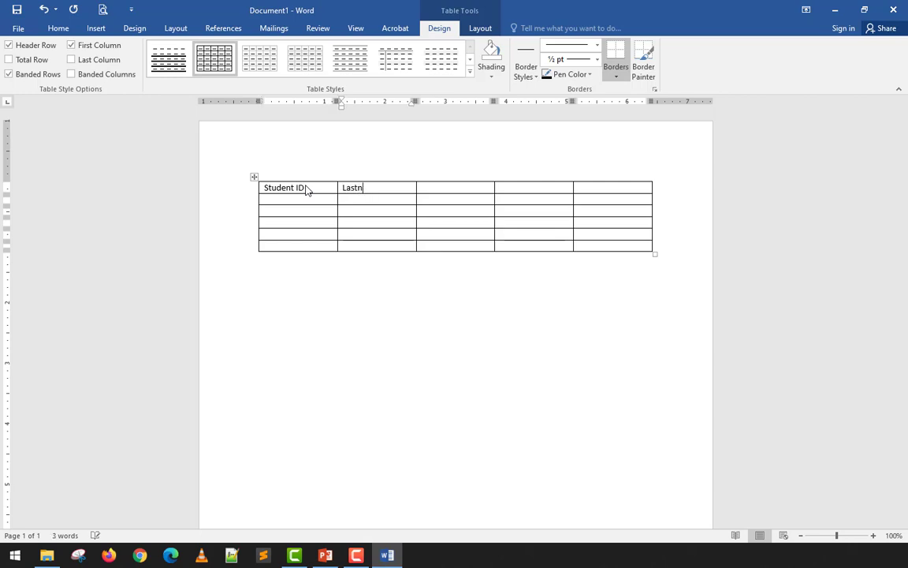
type("N")
type("e")
key("Tab")
type("First Name")
key("Tab")
type("Middle")
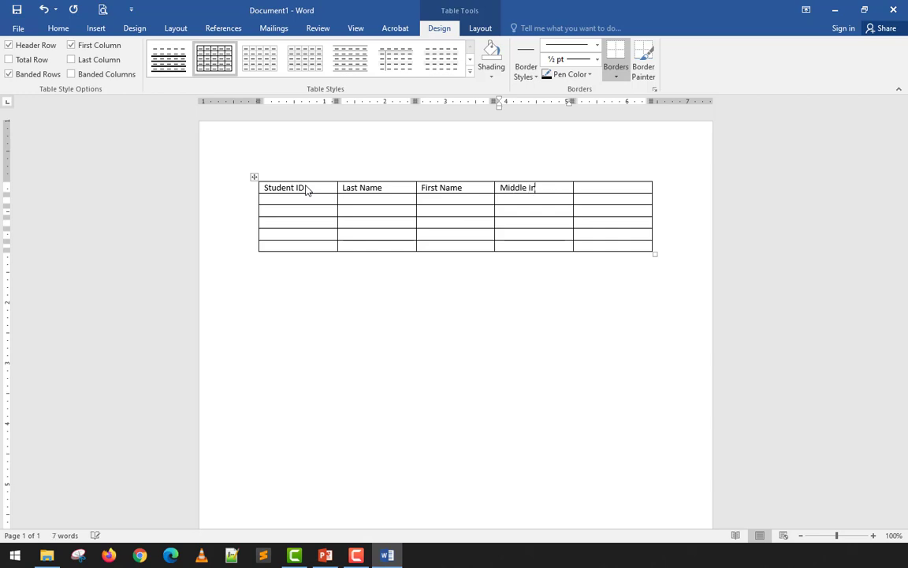
type(" Name")
key("Tab")
Enter record 1001 with the student's last, first and middle names and course BSIT.
key("Left")
key("Left")
key("Left")
key("Left")
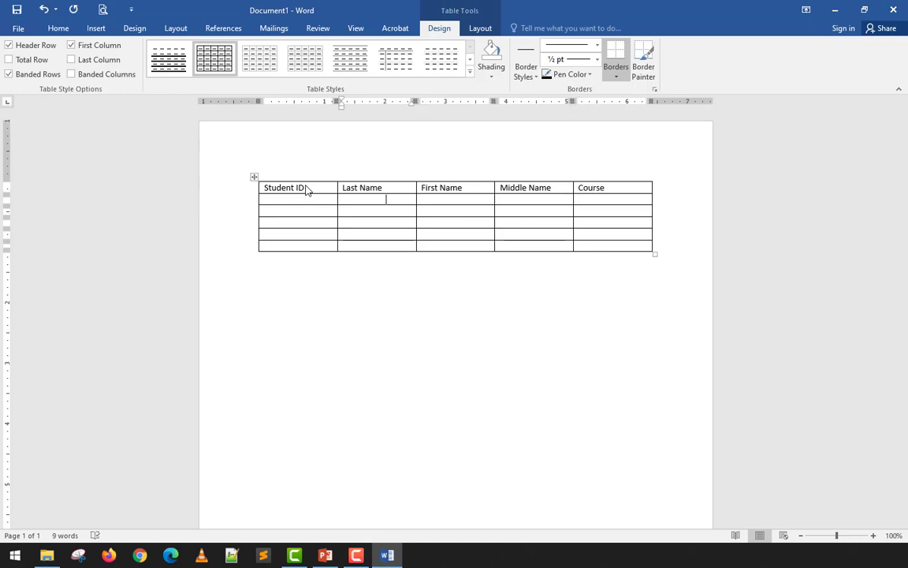
type("1001")
key("Tab")
type("Salal")
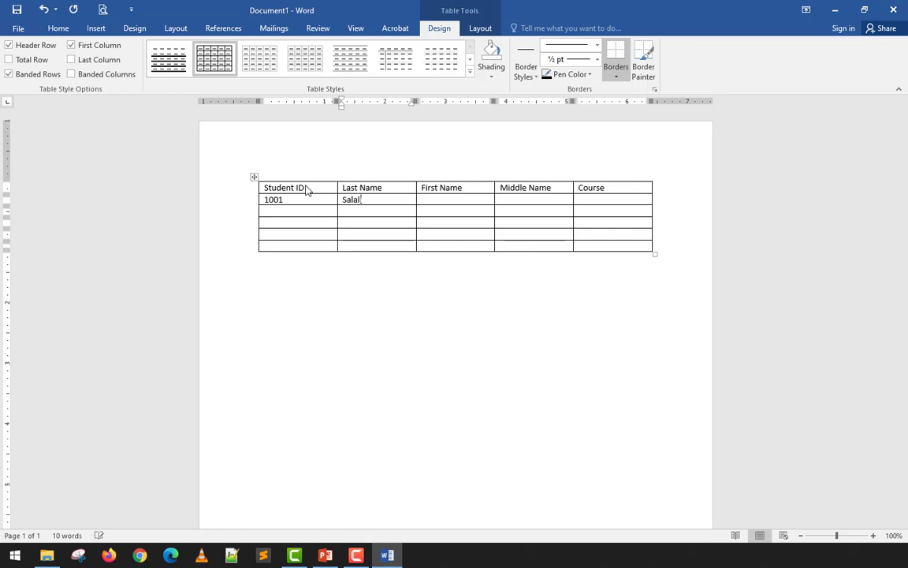
key("Tab")
type("Renma")
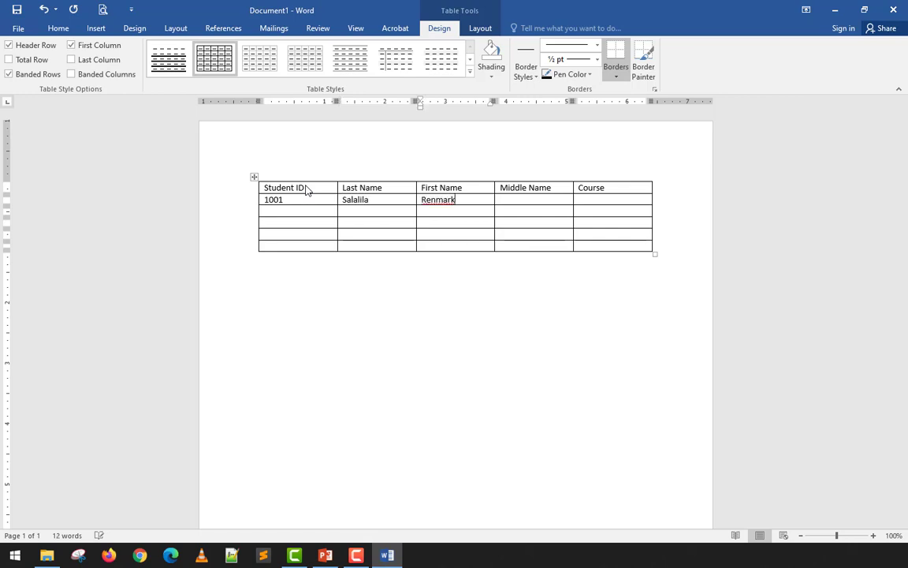
key("Tab")
Enter record 1002 with the student's last, first and middle names and course BSEd.
key("Tab")
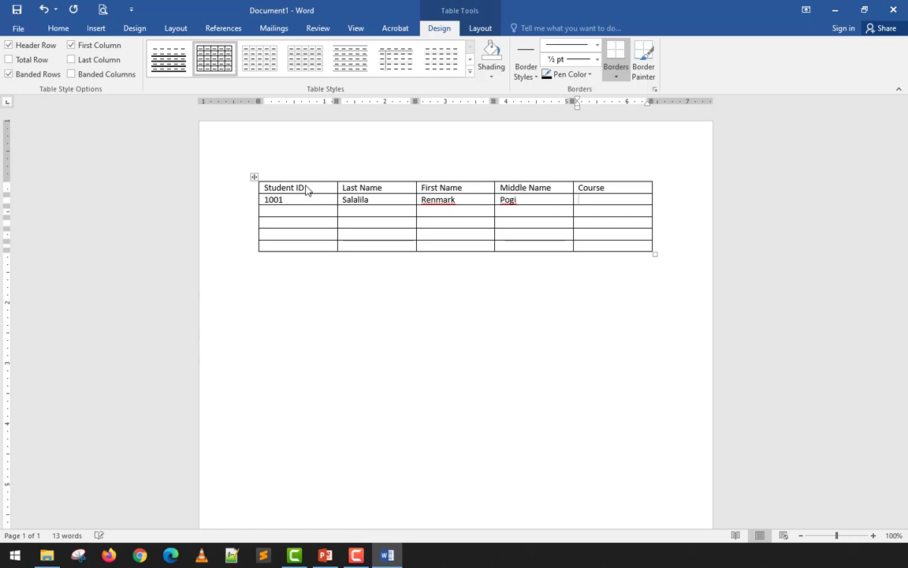
type("BSI")
key("Left")
key("Left")
key("Left")
key("Left")
type("100")
key("Tab")
type("Dela Cruz")
key("Tab")
type("Juan")
key("Tab")
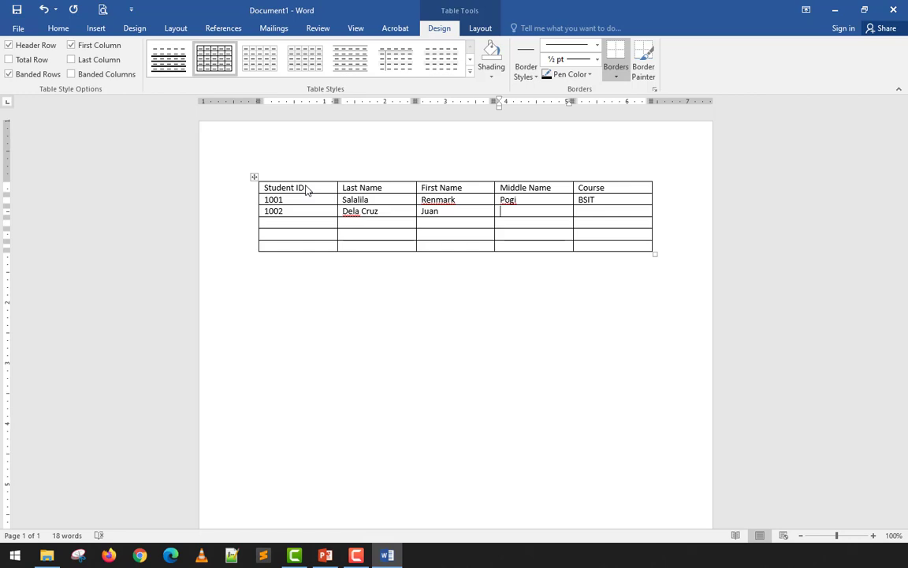
type("Gomez")
key("Tab")
type("BSEd")
key("Tab")
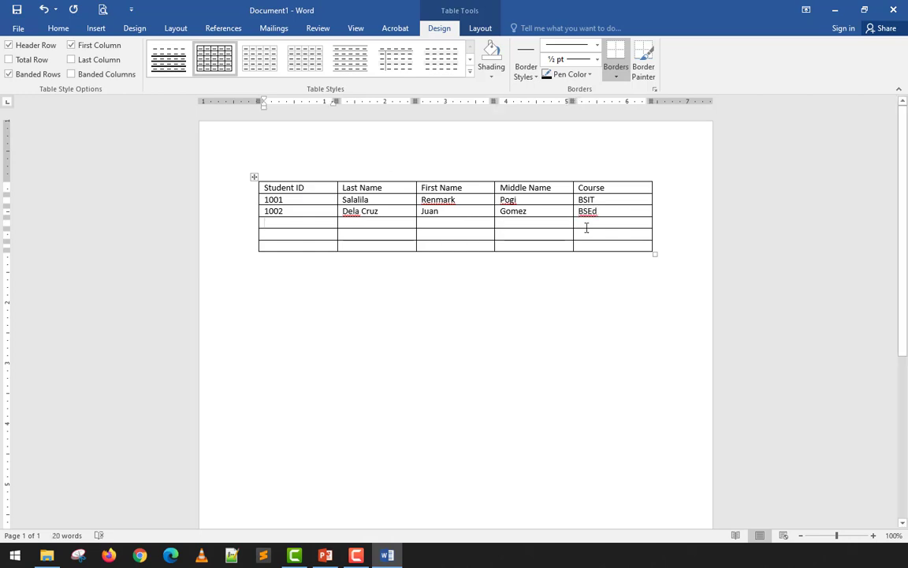
Copy the 1001 and 1002 records into the three empty rows below.
left_click_drag(604, 210, 290, 202)
key("ctrl+c")
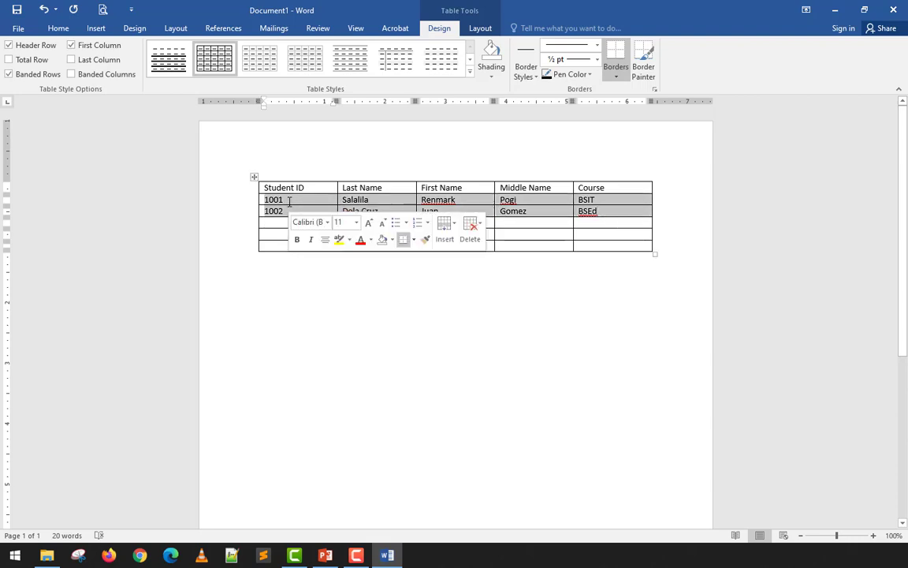
left_click(290, 226)
key("ctrl+v")
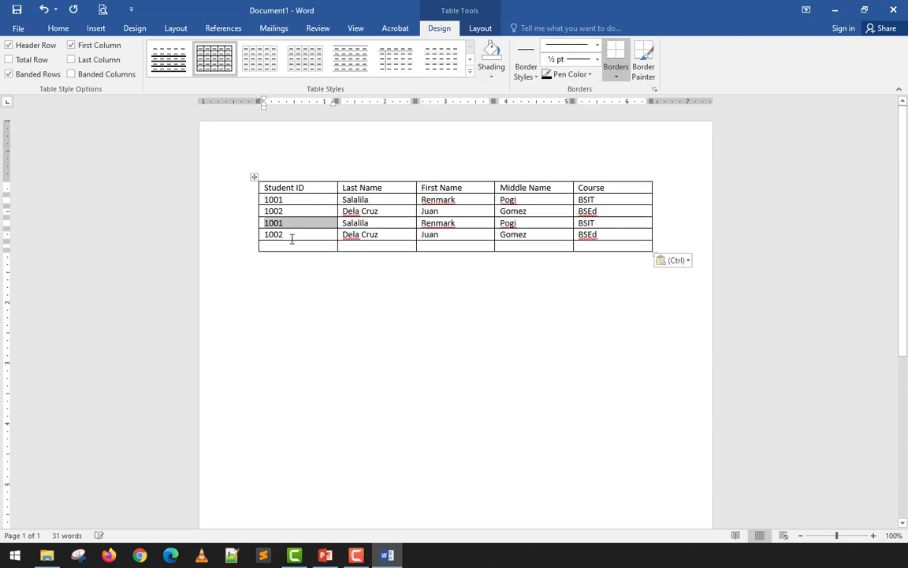
left_click_drag(265, 235, 586, 235)
key("ctrl+v")
key("ctrl+v")
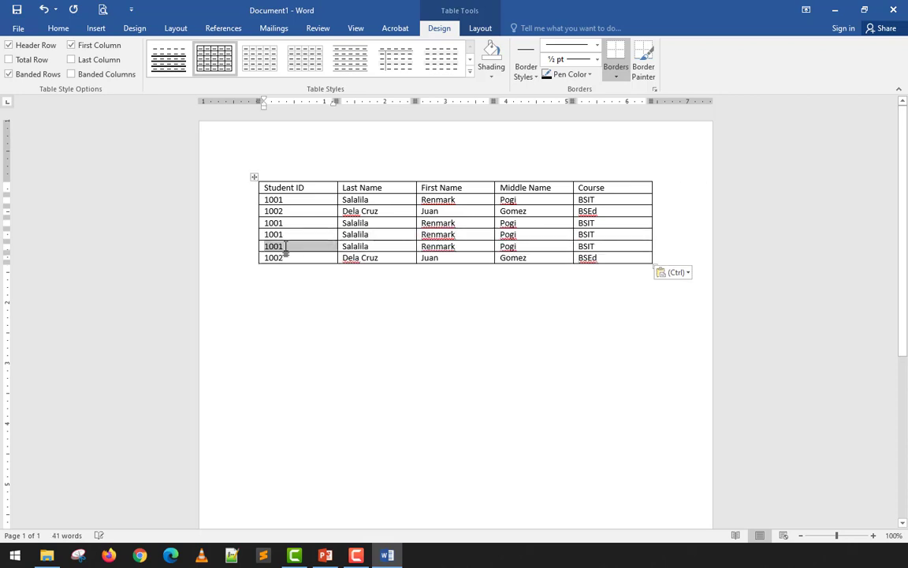
key("ctrl+z")
key("ctrl+z")
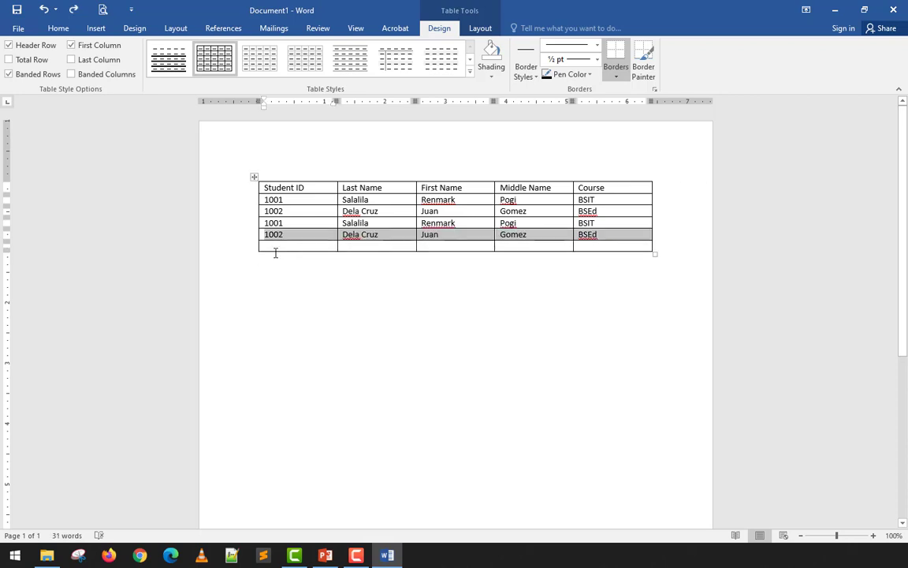
left_click(276, 247)
type("1002\tDela Cruz\tJuan\tGomez\tBSEd")
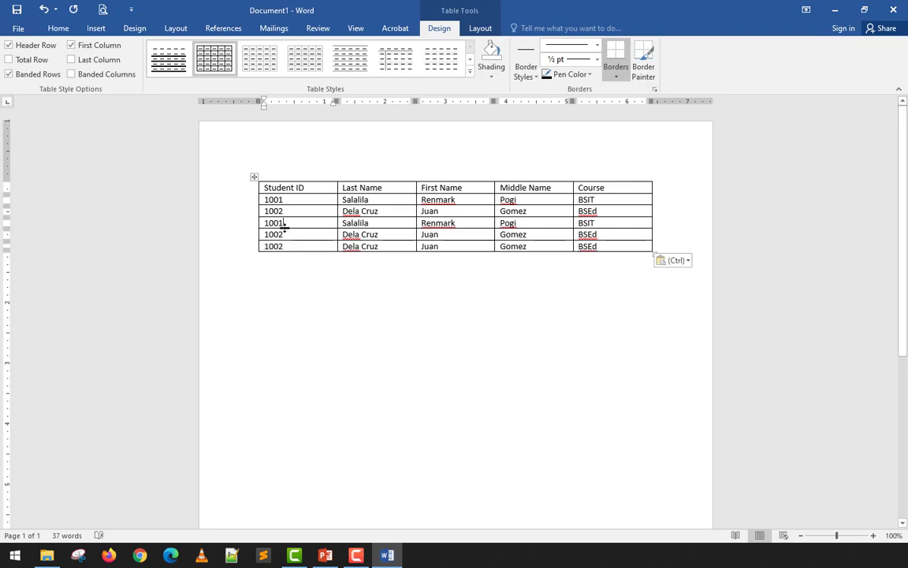
Renumber the pasted records so the IDs run 1003, 1004 and 1005.
left_click(284, 224)
key("BackSpace")
type("3")
key("Down")
key("BackSpace")
type("5")
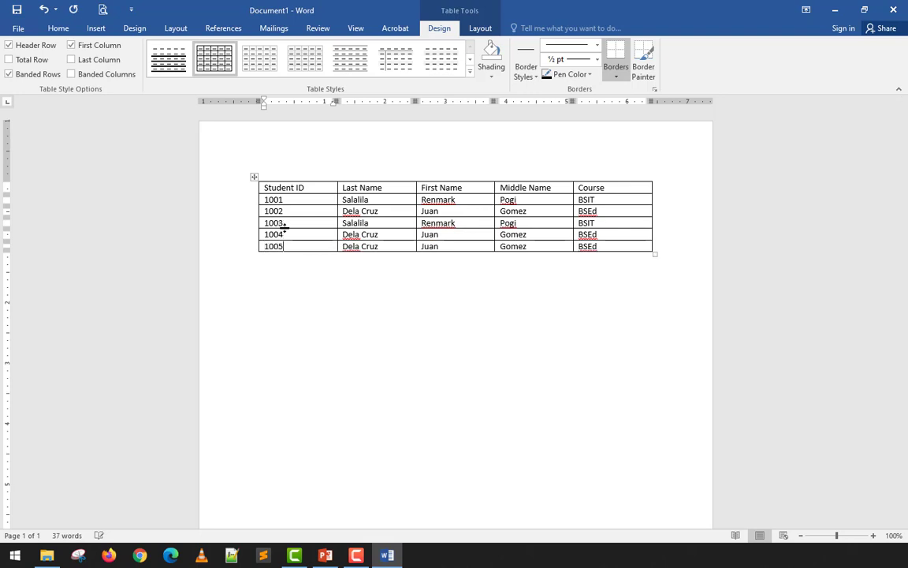
left_click(365, 304)
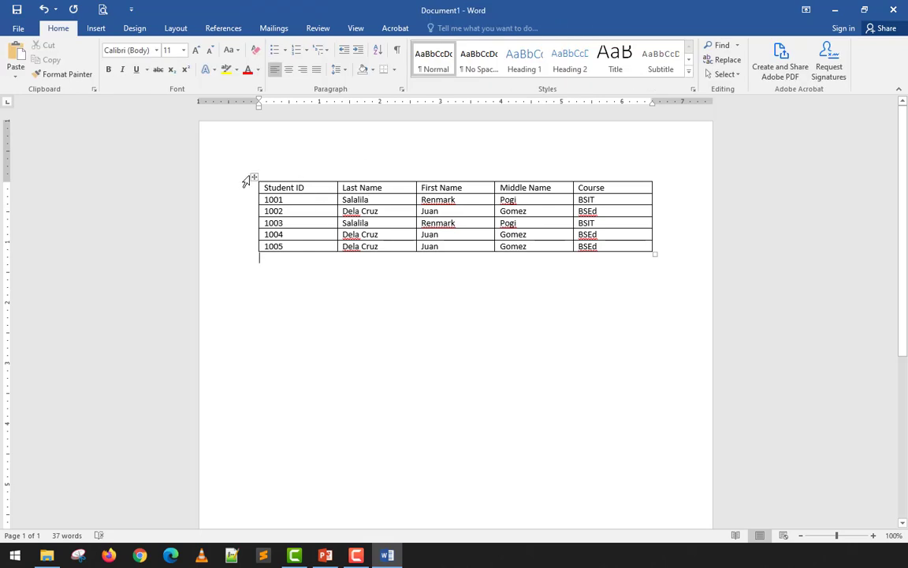
Apply the black-header, grey-banded grid table style to the student table.
left_click(282, 187)
left_click(439, 28)
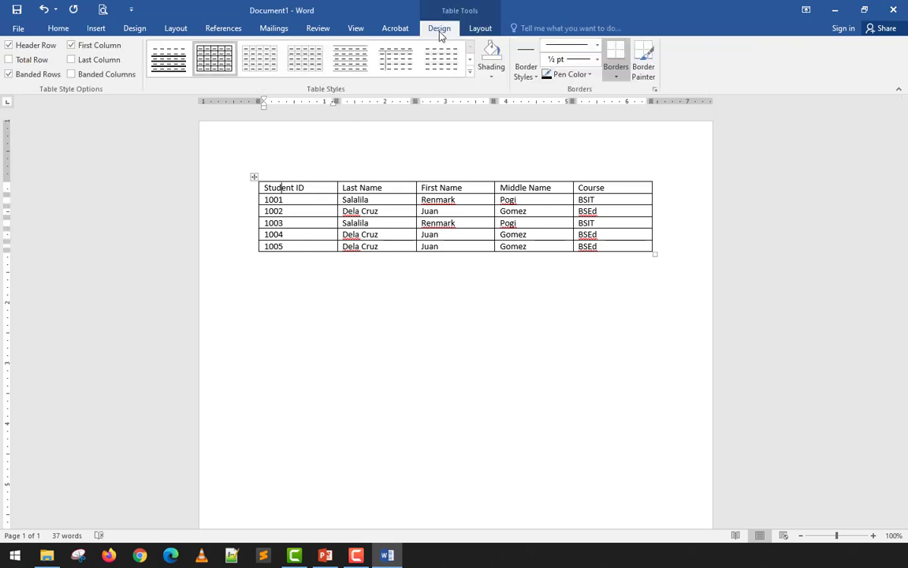
left_click(38, 48)
left_click(38, 49)
left_click(396, 60)
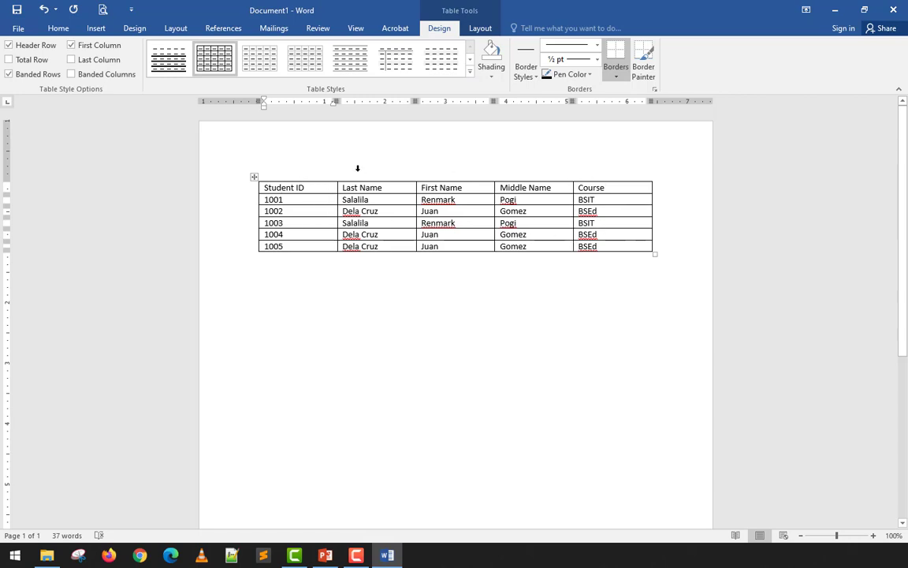
left_click(470, 73)
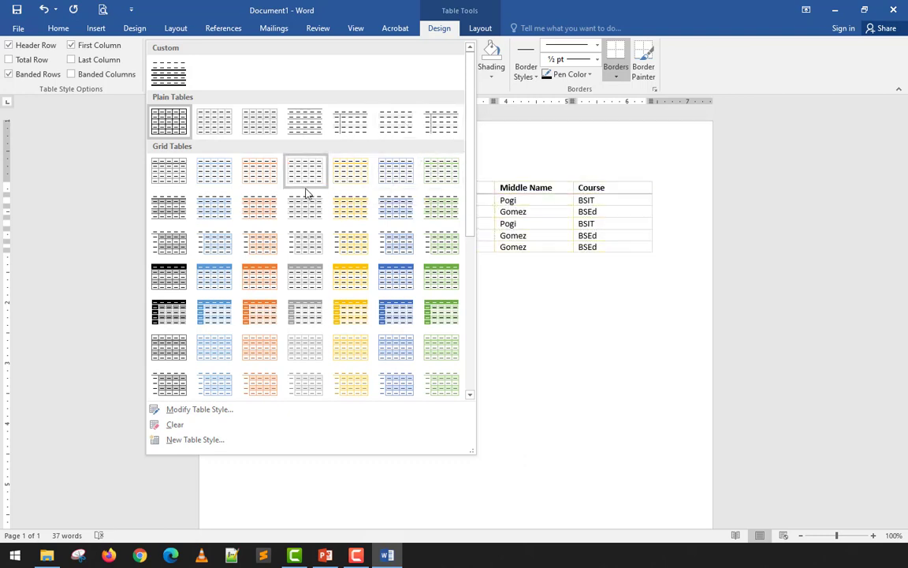
left_click(169, 282)
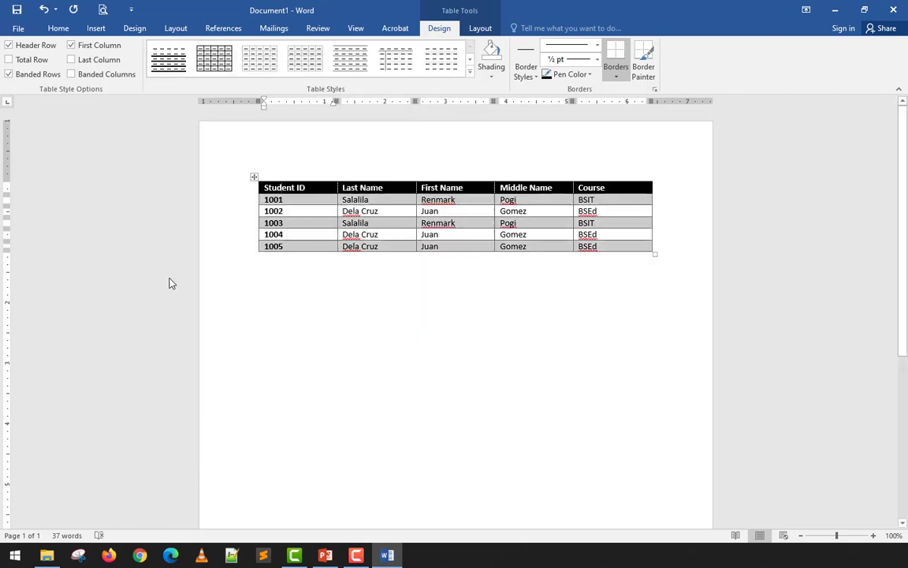
left_click(321, 327)
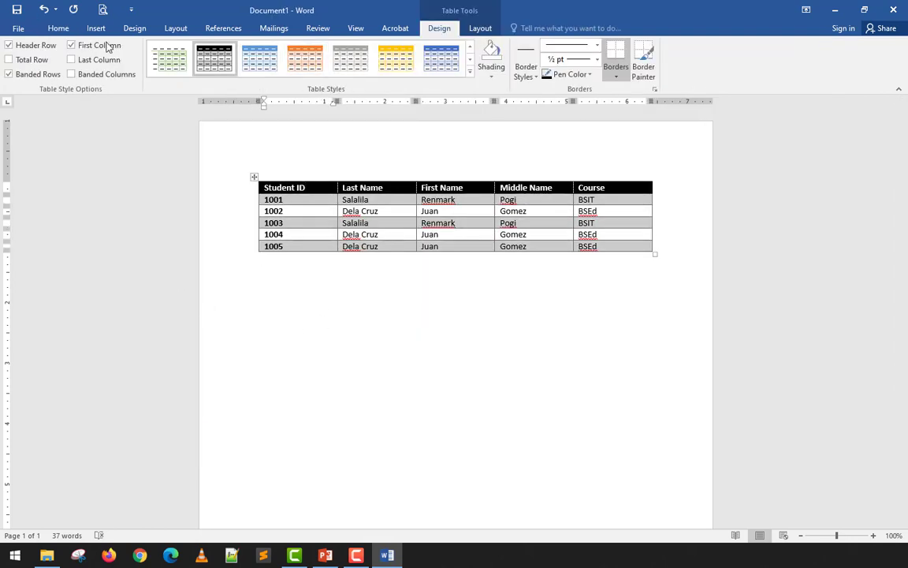
Keep the black Header Row on and enable Total Row formatting for the last row.
left_click(18, 47)
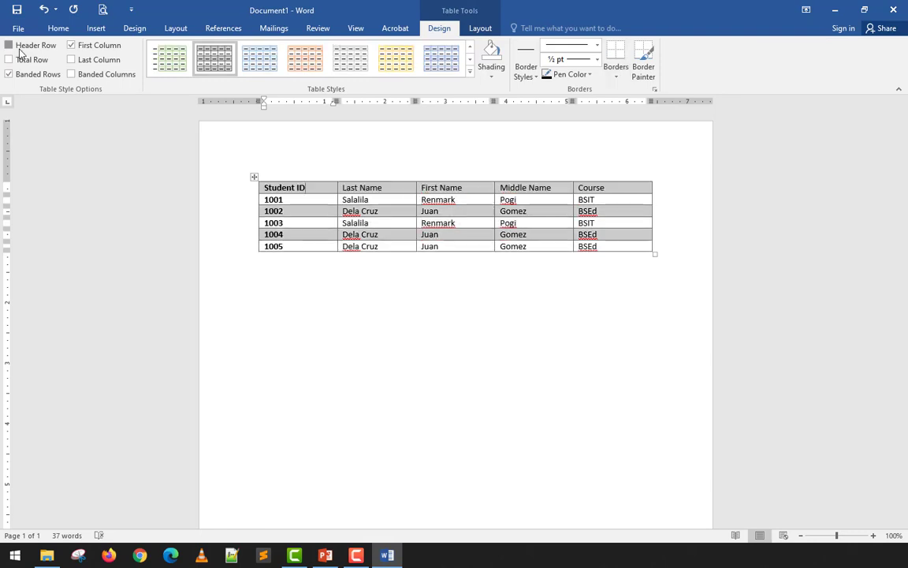
left_click(19, 48)
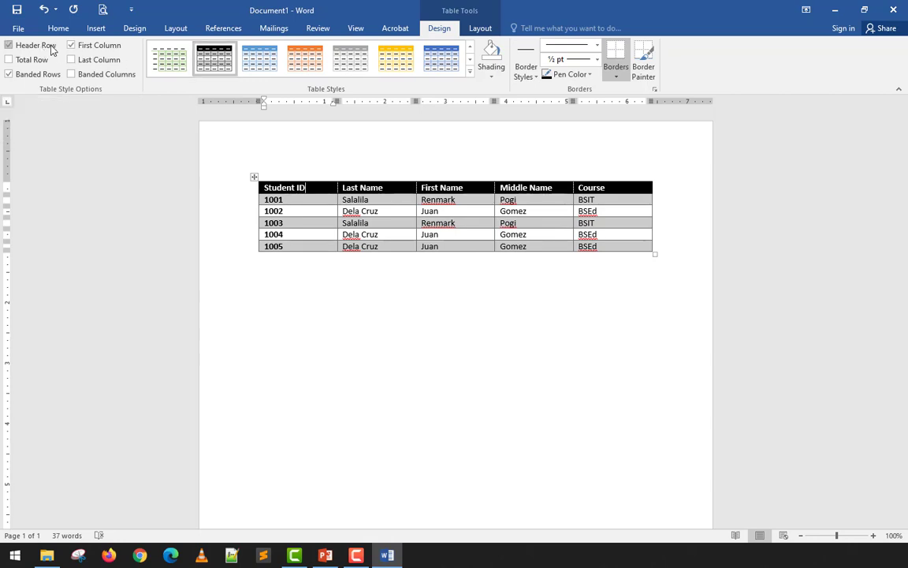
left_click(49, 47)
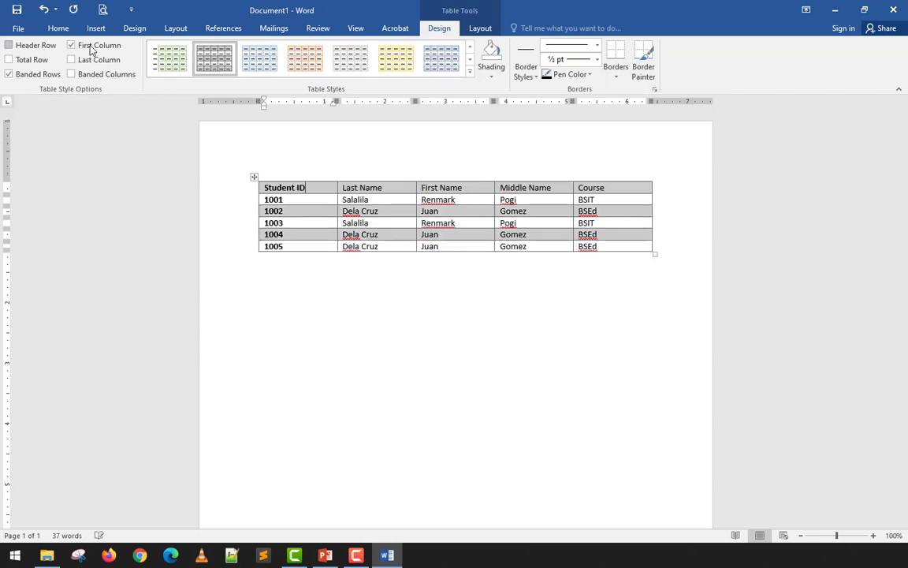
left_click(44, 49)
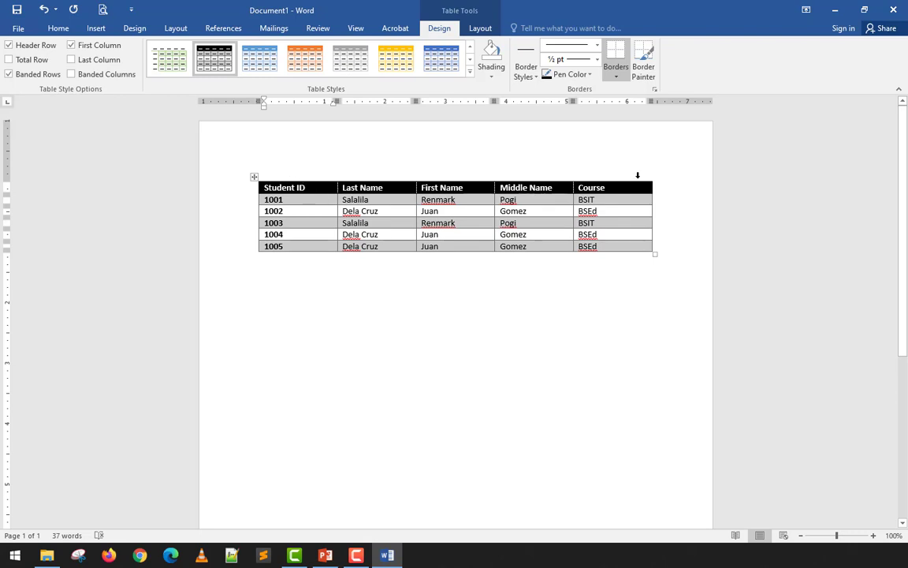
left_click(266, 180)
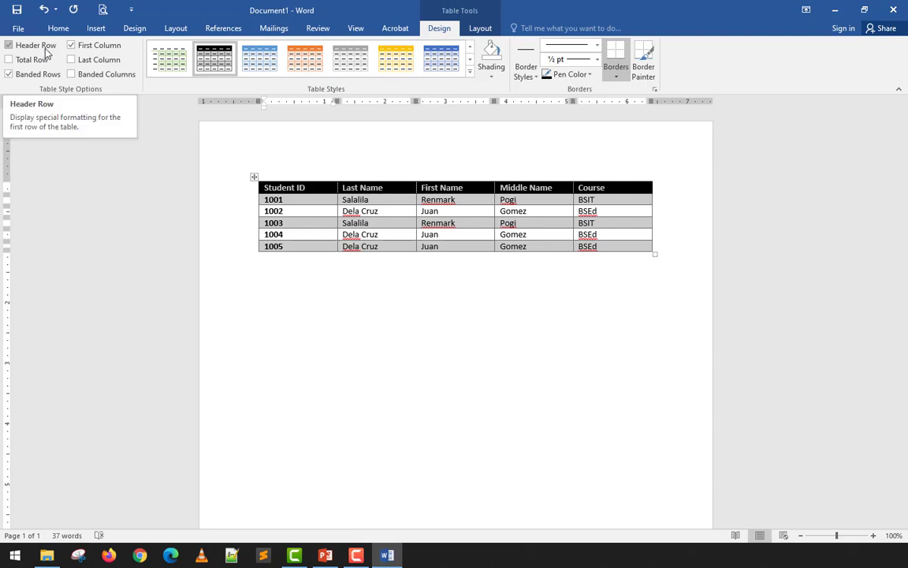
left_click(45, 52)
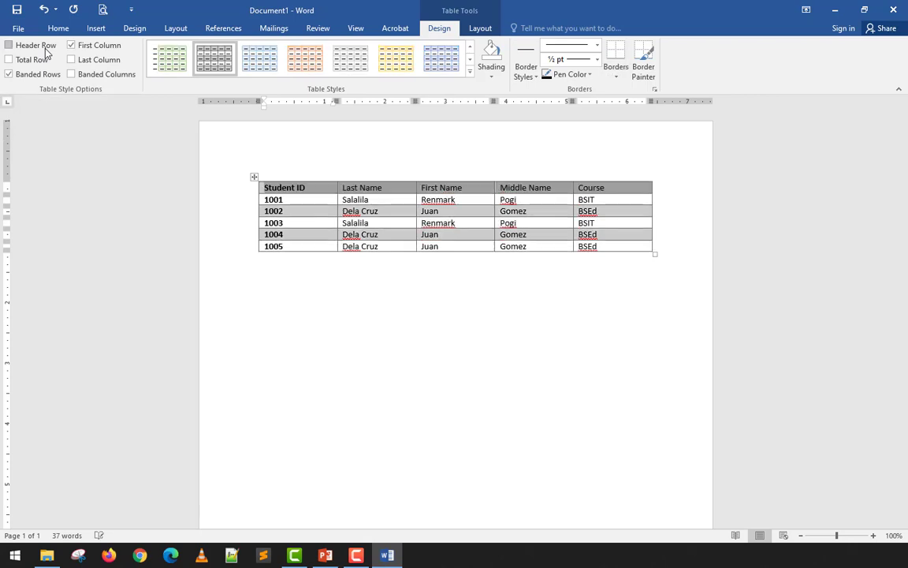
left_click(448, 310)
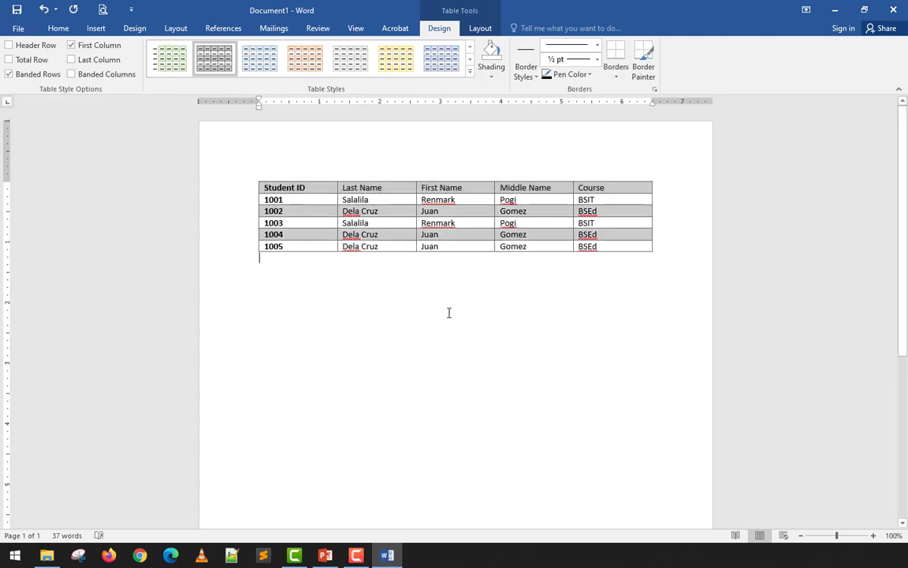
left_click(613, 187)
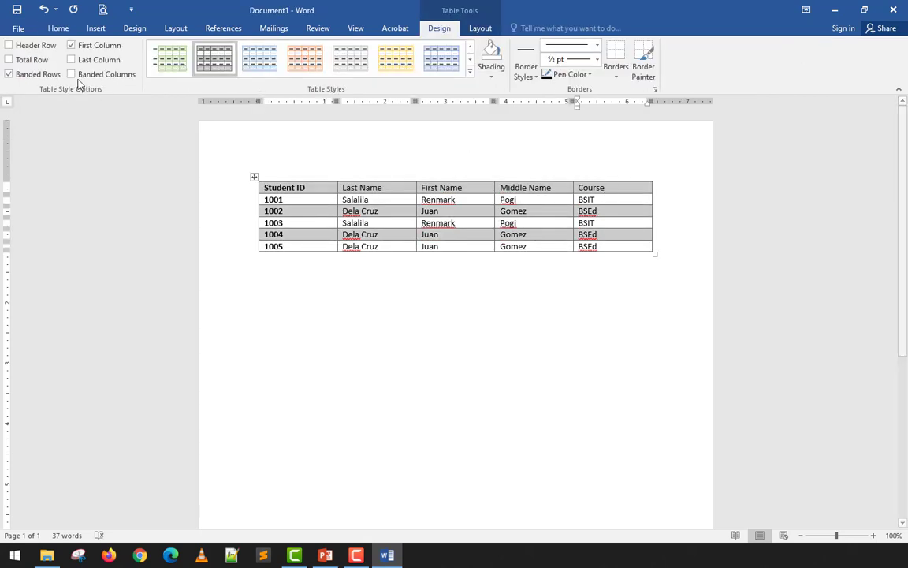
left_click(46, 47)
left_click(36, 61)
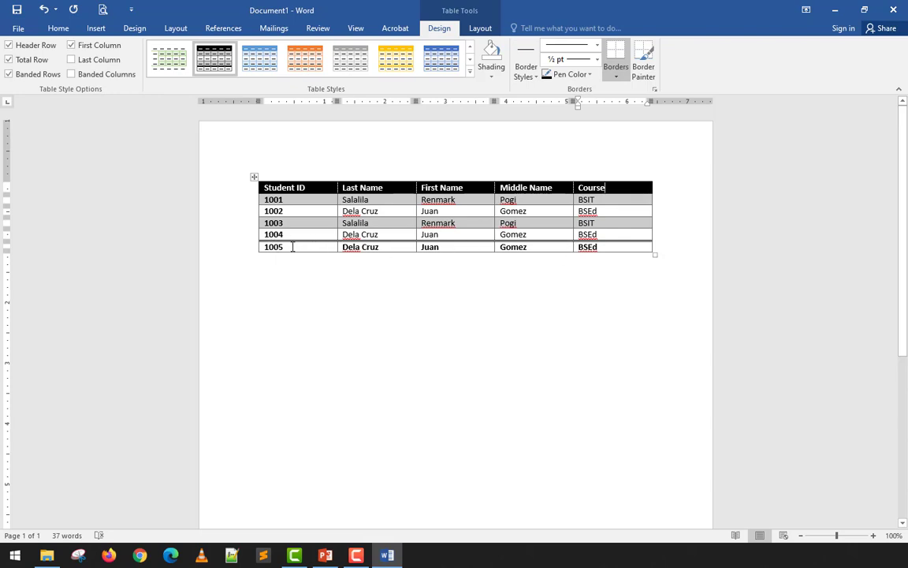
Remove the Total Row formatting while keeping the grey banded rows.
left_click(263, 224)
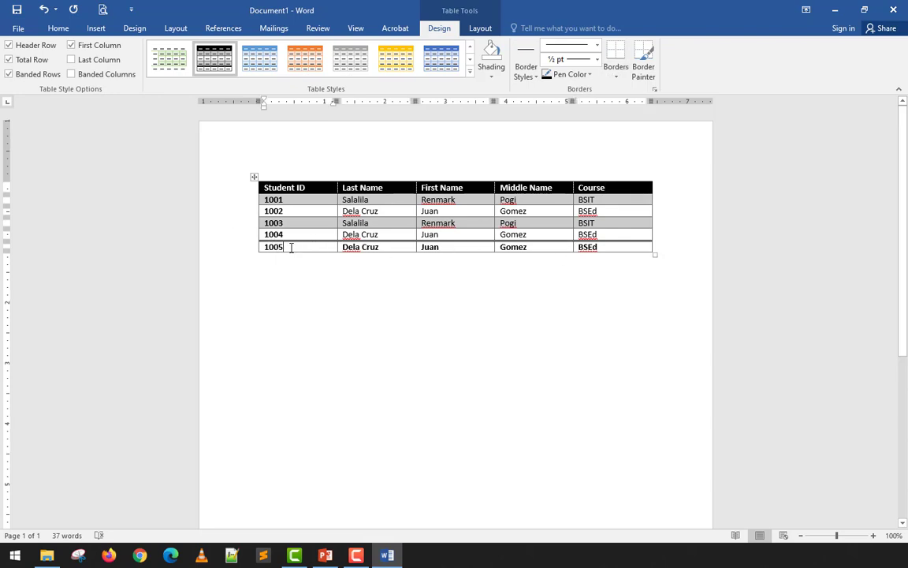
left_click(30, 62)
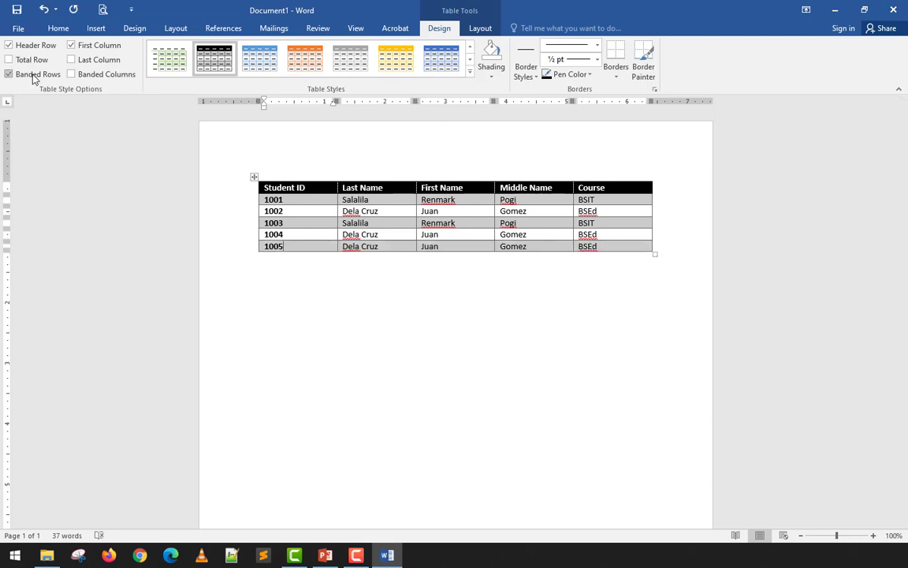
left_click(33, 73)
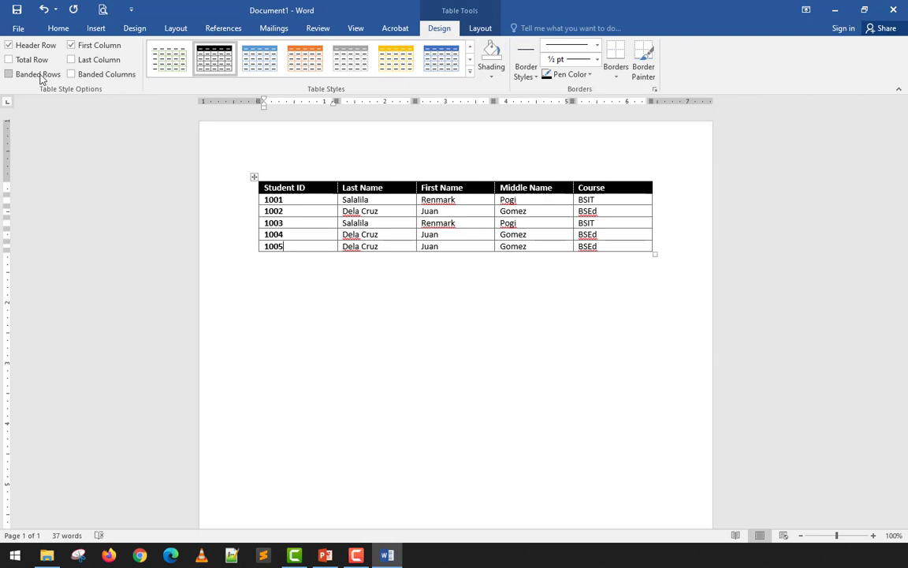
left_click(38, 74)
left_click(41, 78)
left_click(41, 78)
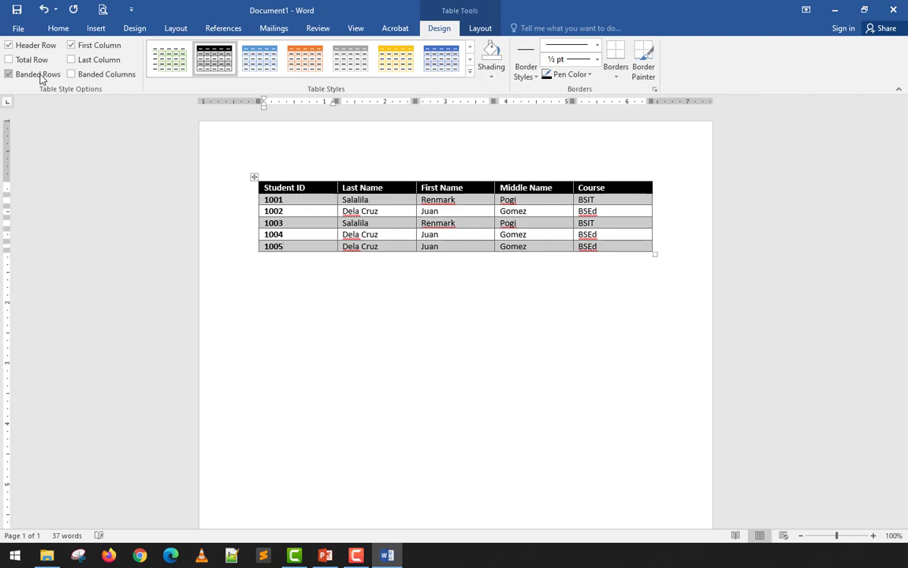
Try Banded Columns, then settle on Banded Rows only.
left_click(308, 201)
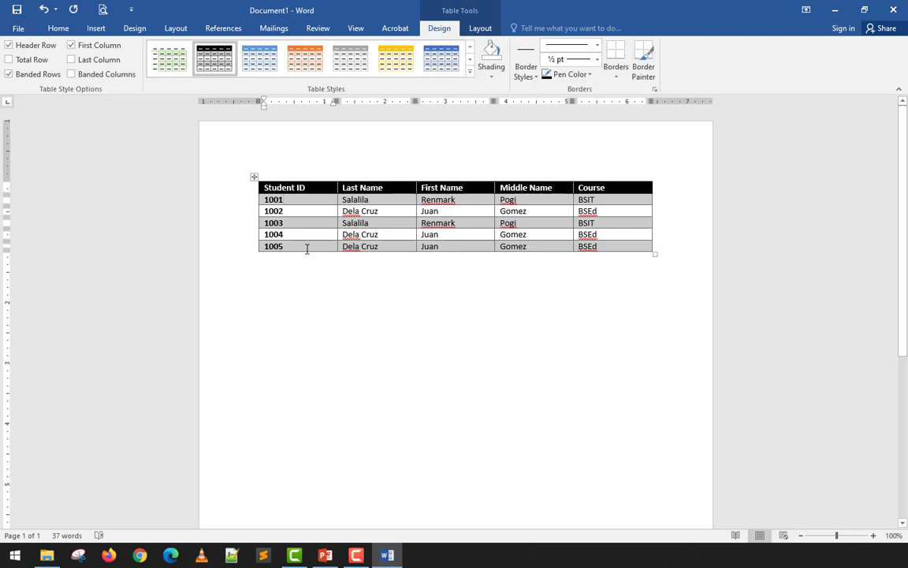
left_click(37, 78)
left_click(36, 78)
left_click(36, 78)
left_click(37, 78)
left_click(37, 78)
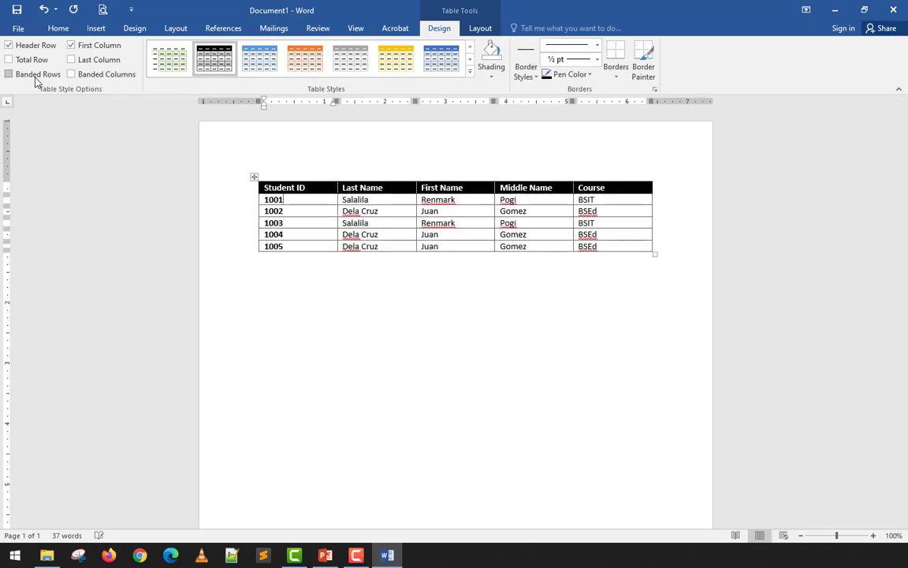
left_click(100, 76)
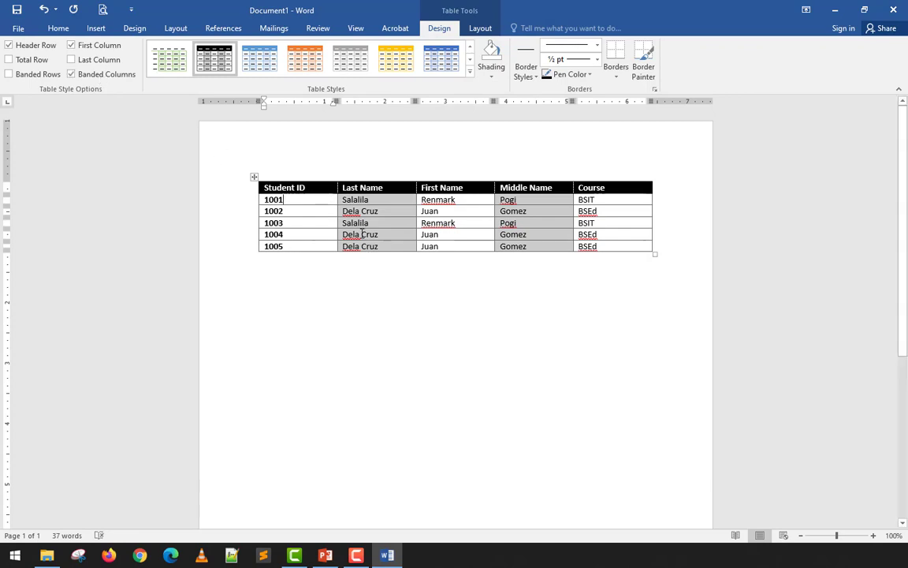
left_click(45, 78)
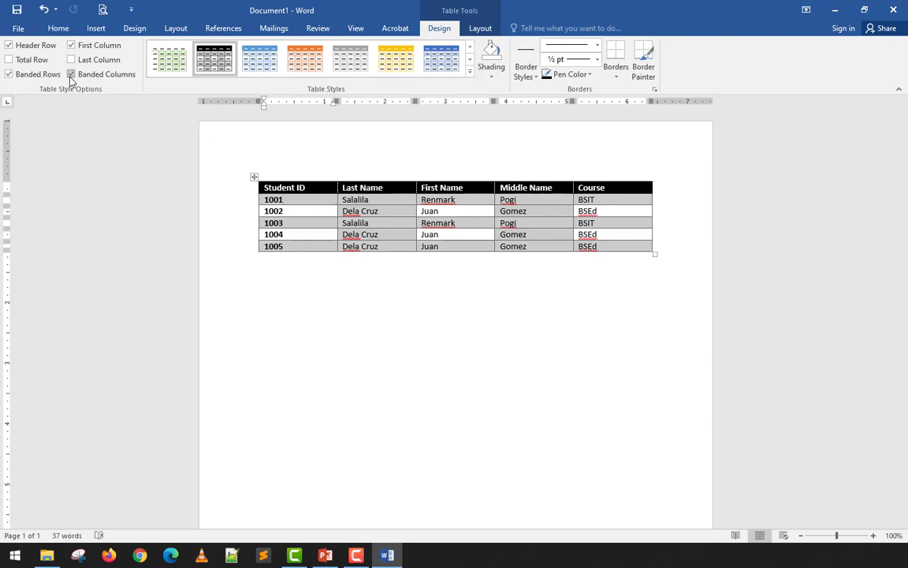
left_click(70, 73)
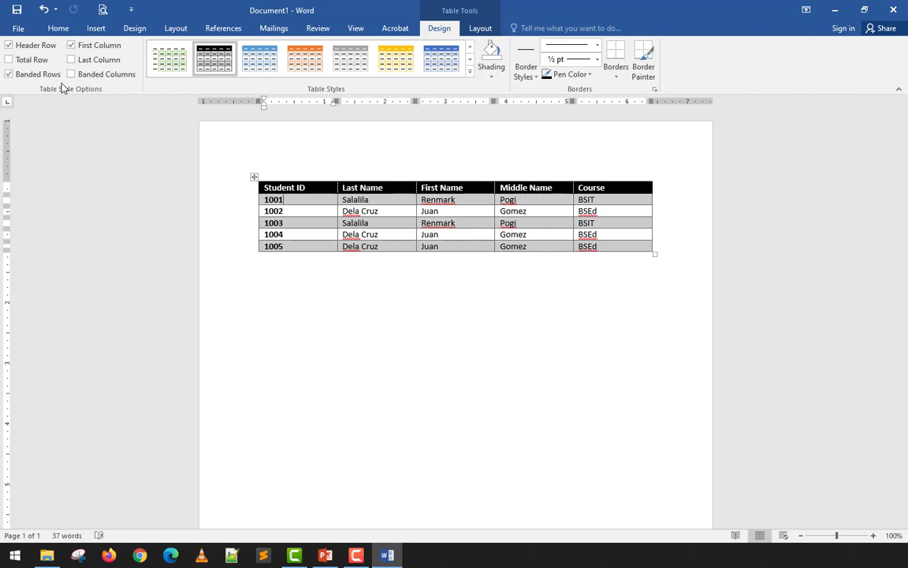
Uncheck First Column and Last Column so no column shows in bold.
left_click(88, 64)
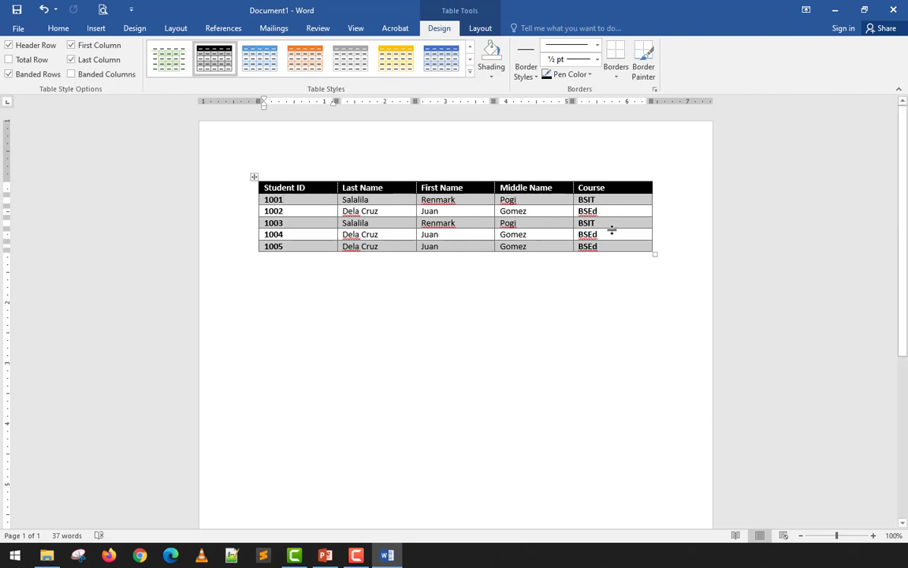
left_click(95, 59)
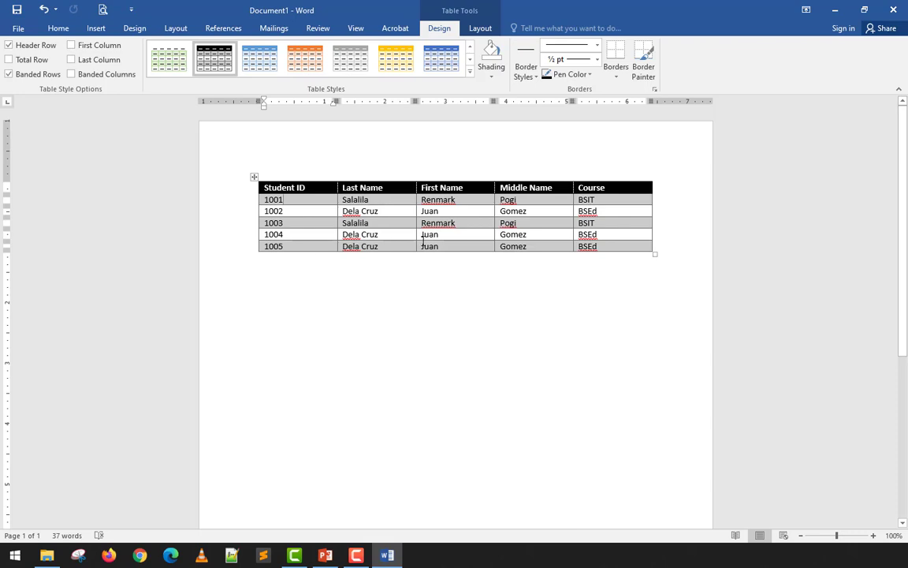
left_click(72, 46)
left_click(92, 63)
left_click(92, 61)
left_click(96, 48)
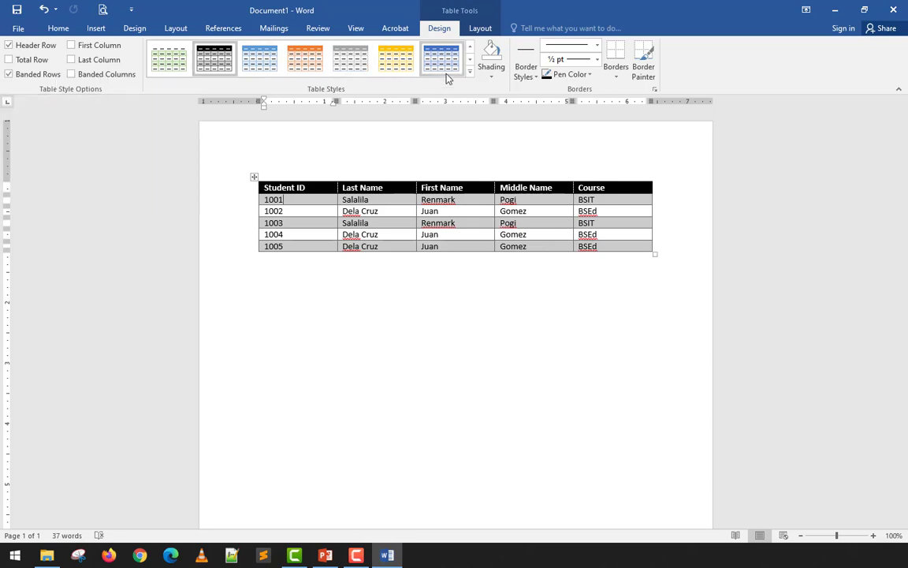
Apply the plain Table Grid style and select the header row.
left_click(470, 72)
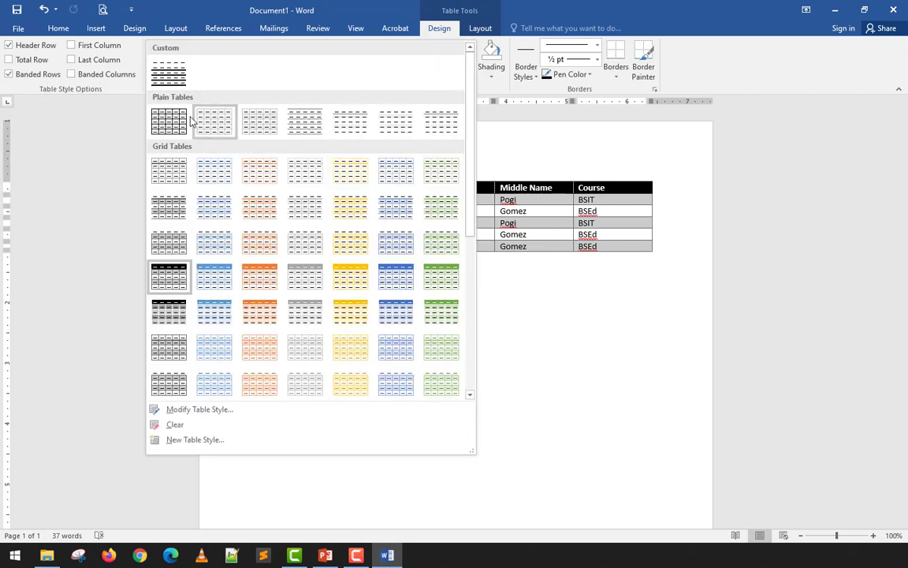
key("Escape")
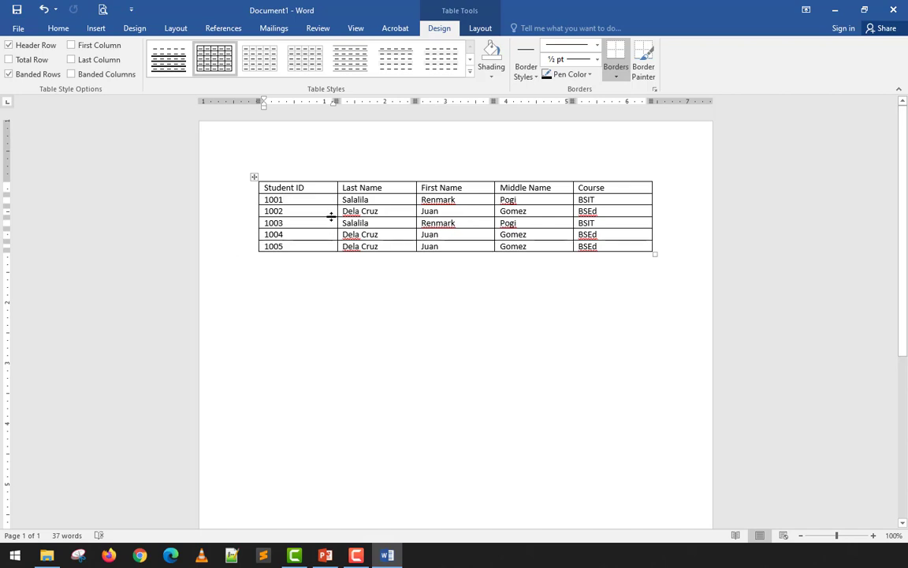
left_click(325, 180)
left_click(319, 194)
left_click_drag(453, 179, 284, 178)
left_click_drag(618, 188, 324, 183)
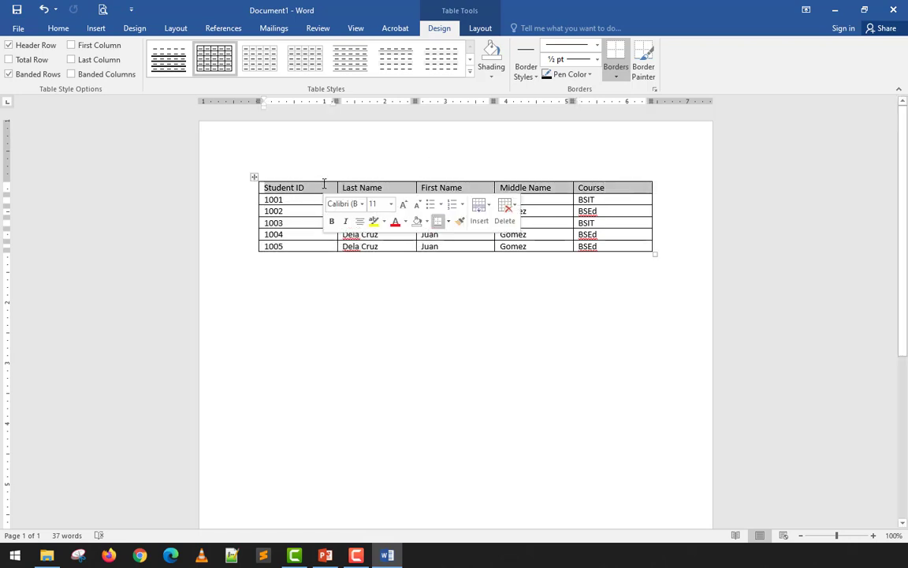
left_click(497, 81)
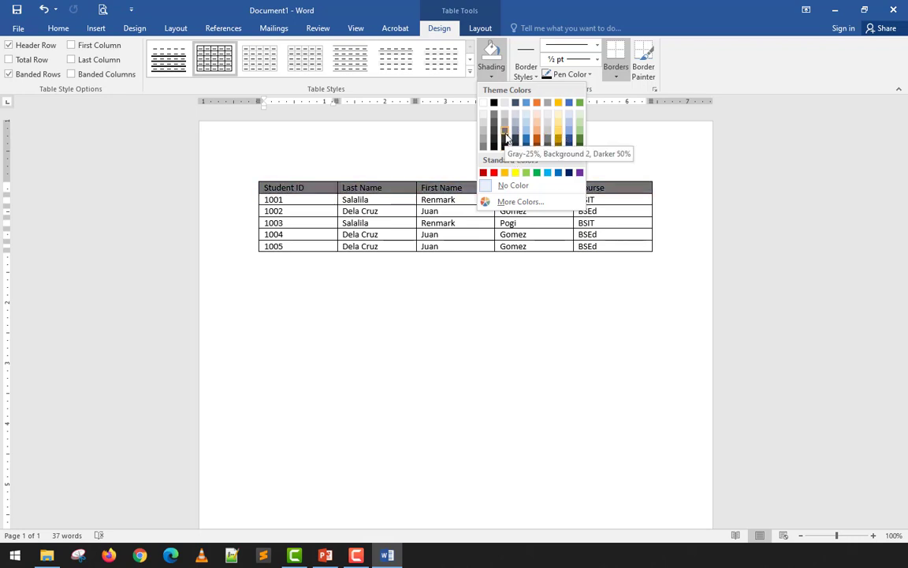
left_click(323, 189)
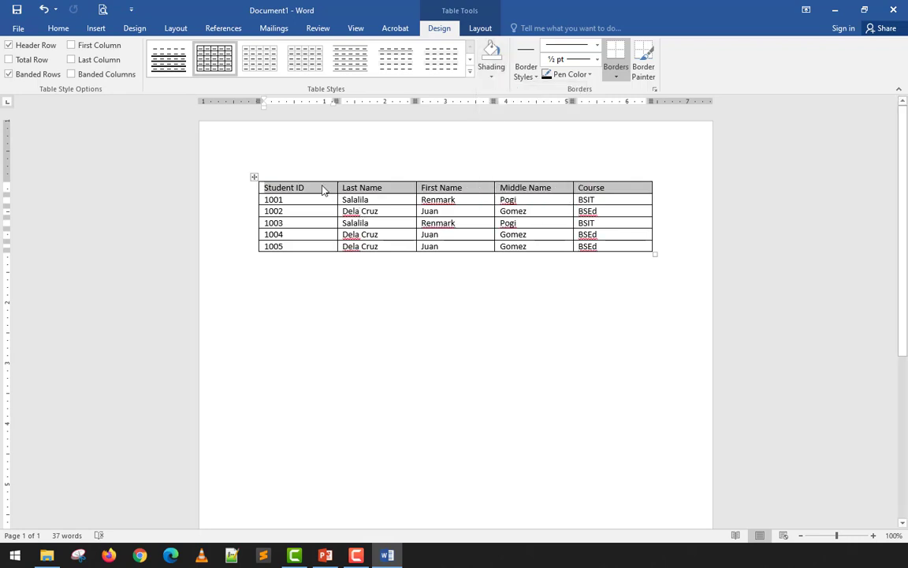
left_click(491, 69)
left_click(370, 217)
mouse_move(351, 187)
left_mouse_down()
mouse_move(361, 209)
mouse_move(356, 235)
left_mouse_up()
left_click(488, 79)
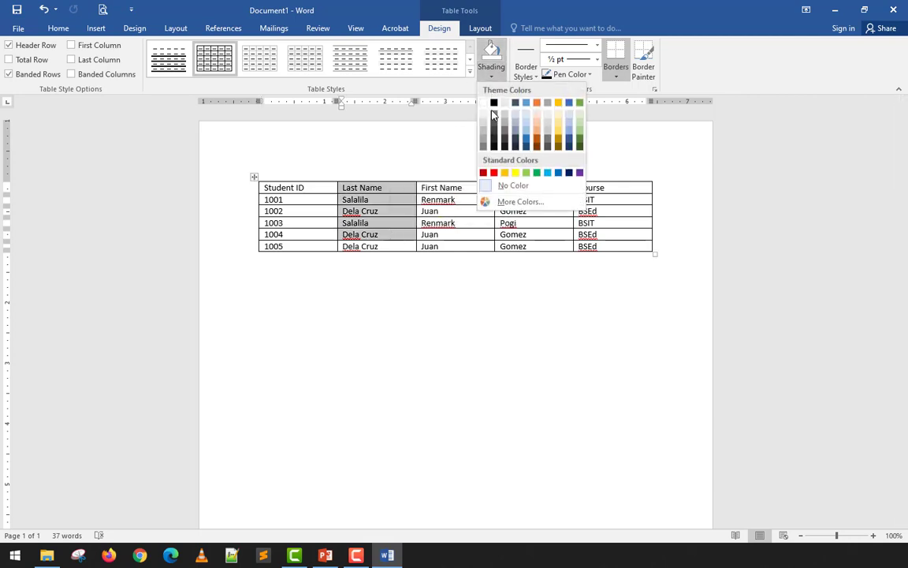
left_click(587, 187)
mouse_move(613, 187)
left_mouse_down()
mouse_move(521, 199)
mouse_move(314, 185)
left_mouse_up()
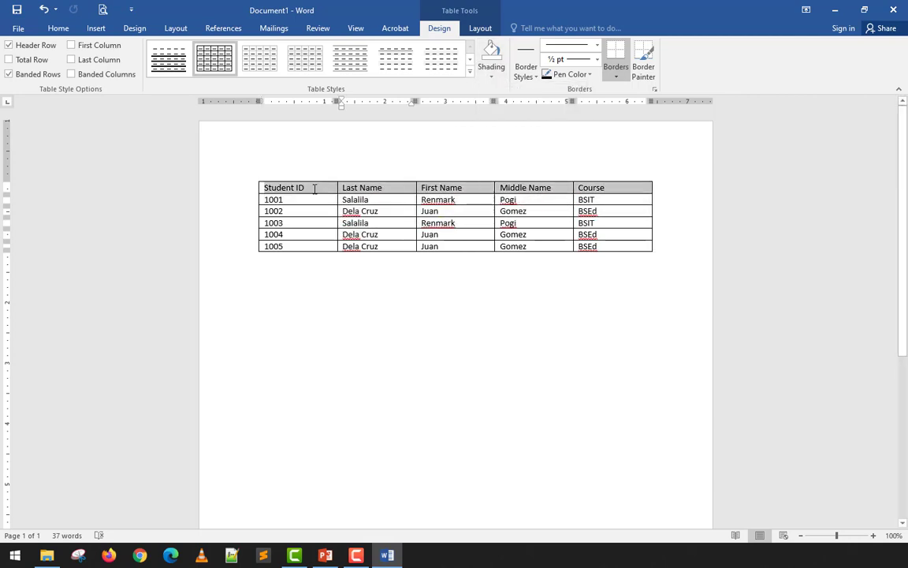
left_click(489, 76)
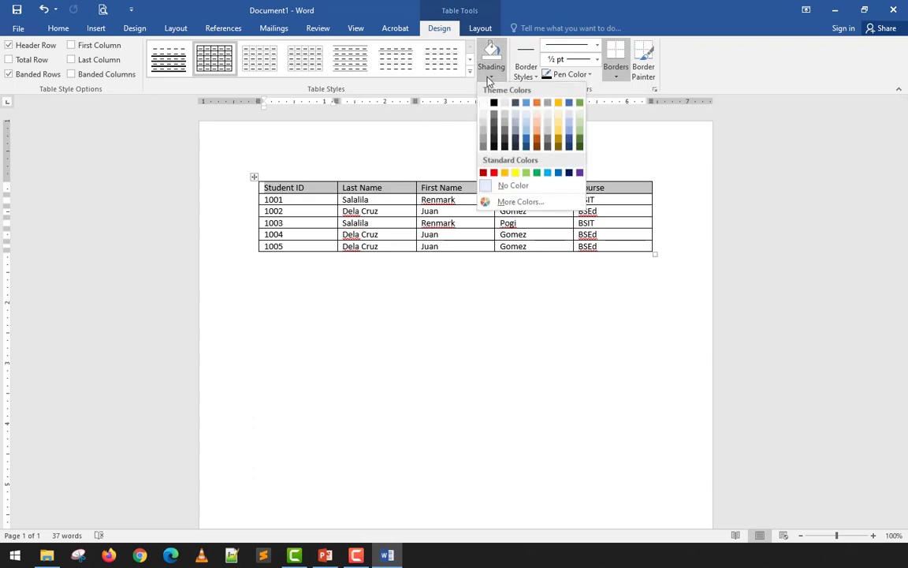
left_click(494, 140)
left_click(474, 245)
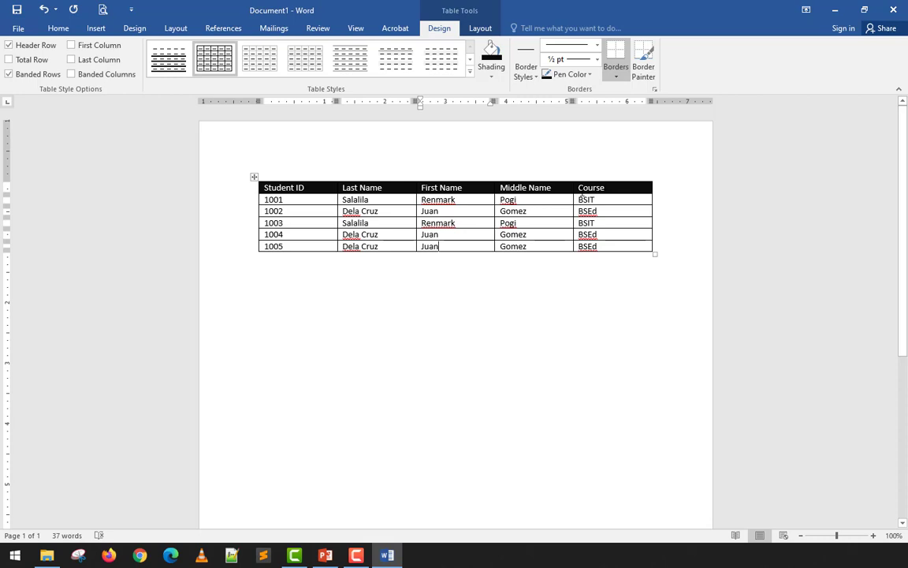
key("ctrl+z")
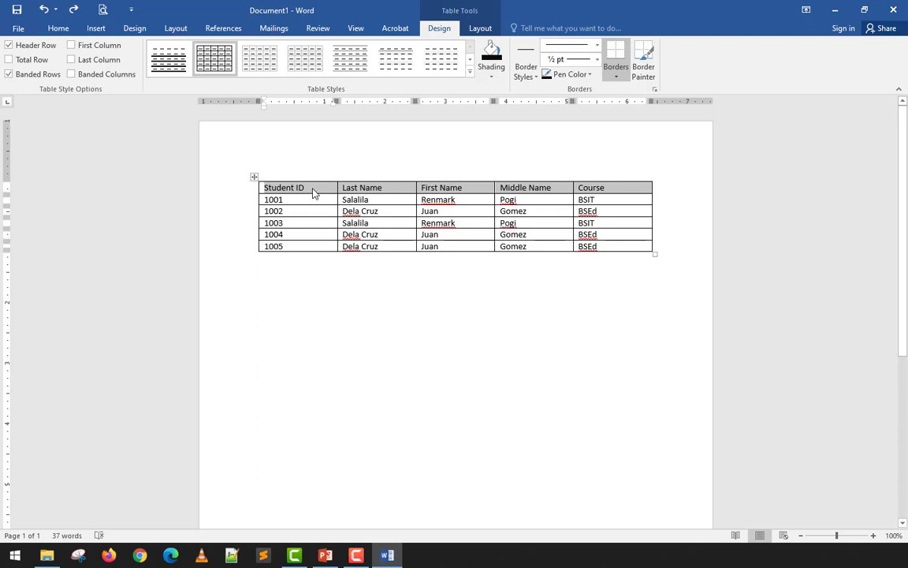
With the header row selected, choose a 1½ pt theme border style.
left_click(529, 76)
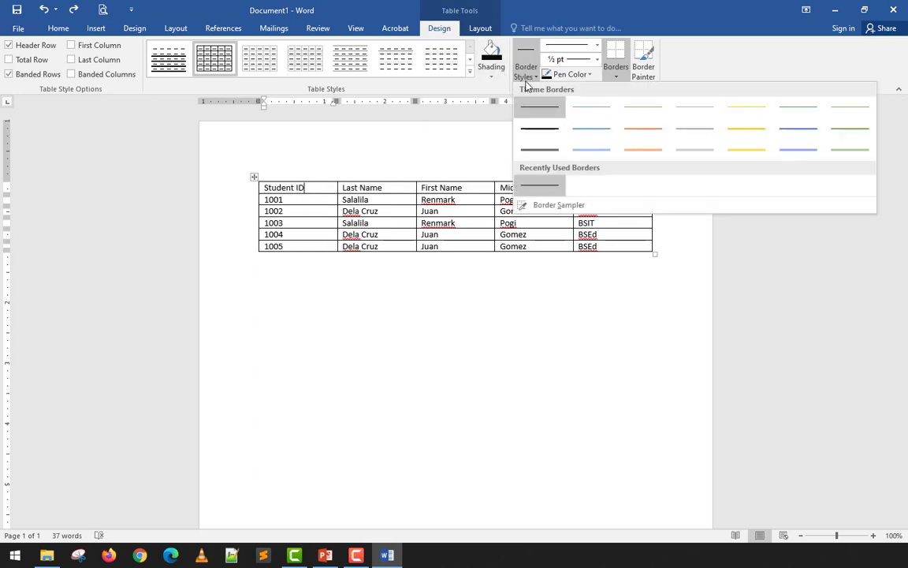
left_click(443, 211)
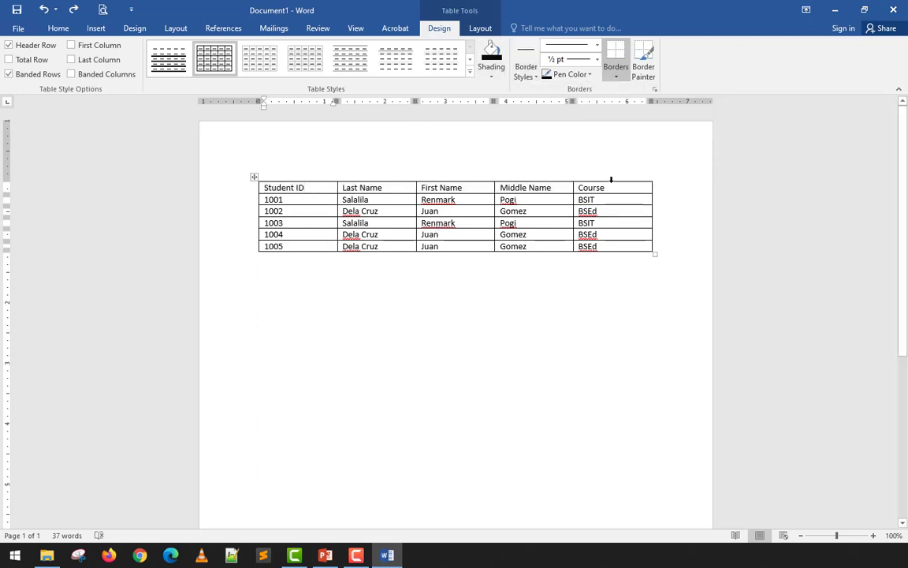
left_click_drag(524, 183, 300, 179)
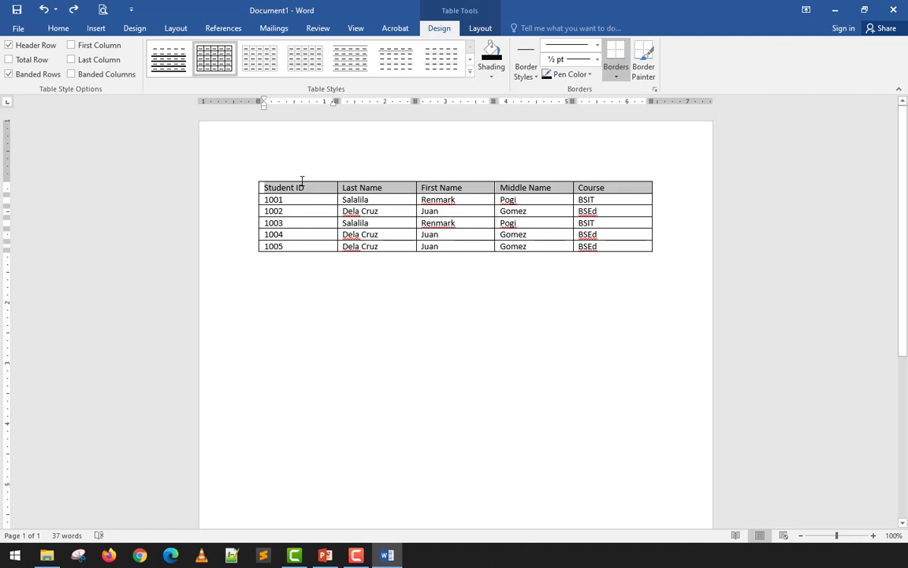
left_click(520, 78)
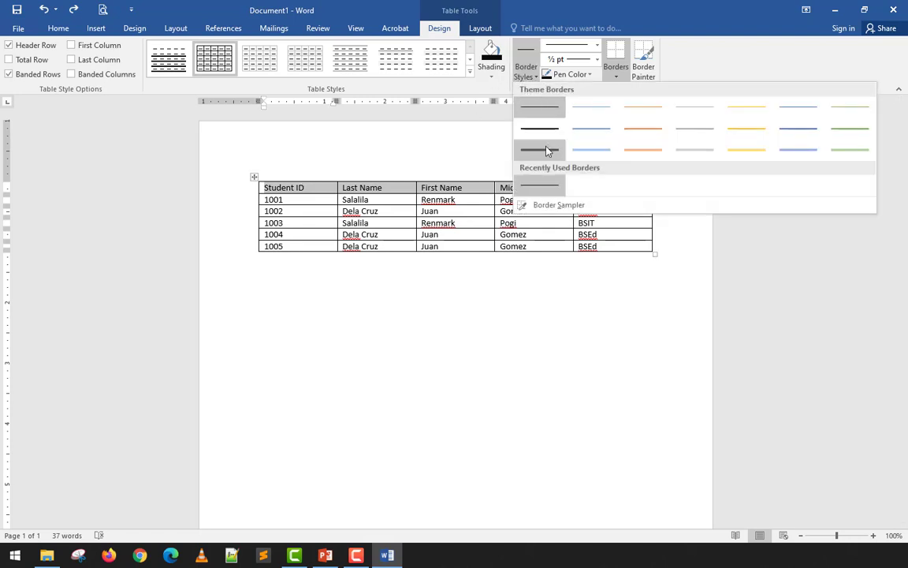
left_click(608, 136)
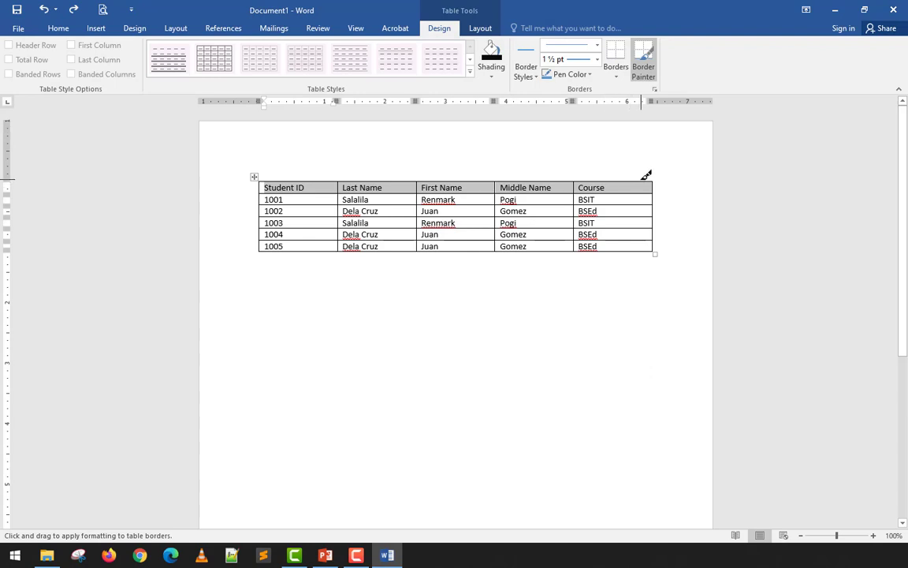
Paint the table's top edge and the header row's bottom edge with the 1½ pt line.
left_click_drag(641, 181, 528, 181)
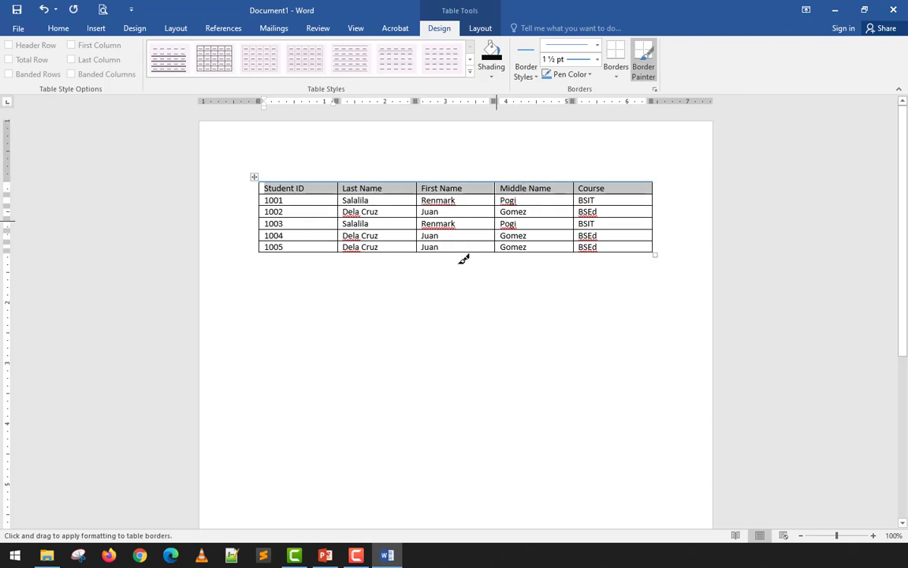
mouse_move(275, 187)
left_mouse_down()
mouse_move(667, 192)
mouse_move(574, 179)
mouse_move(576, 190)
mouse_move(578, 180)
left_mouse_up()
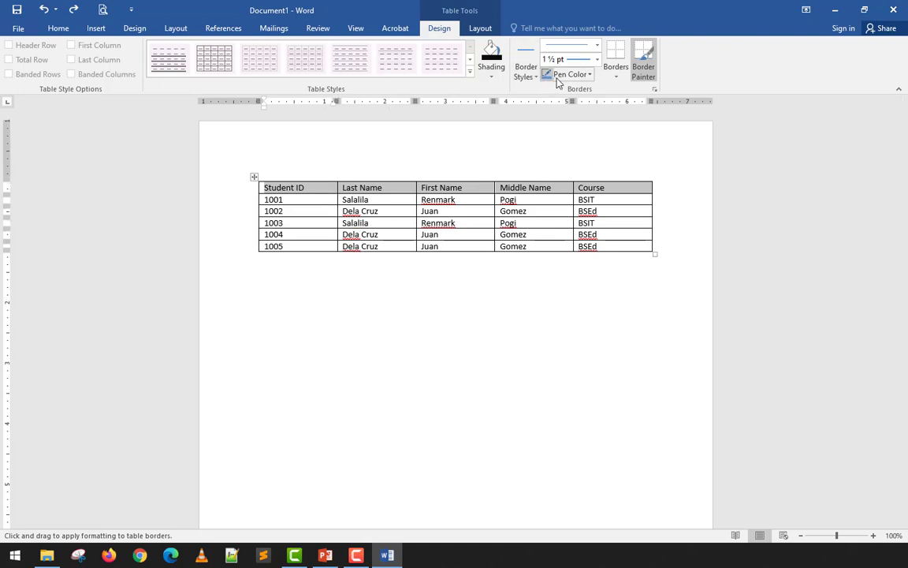
left_click(651, 67)
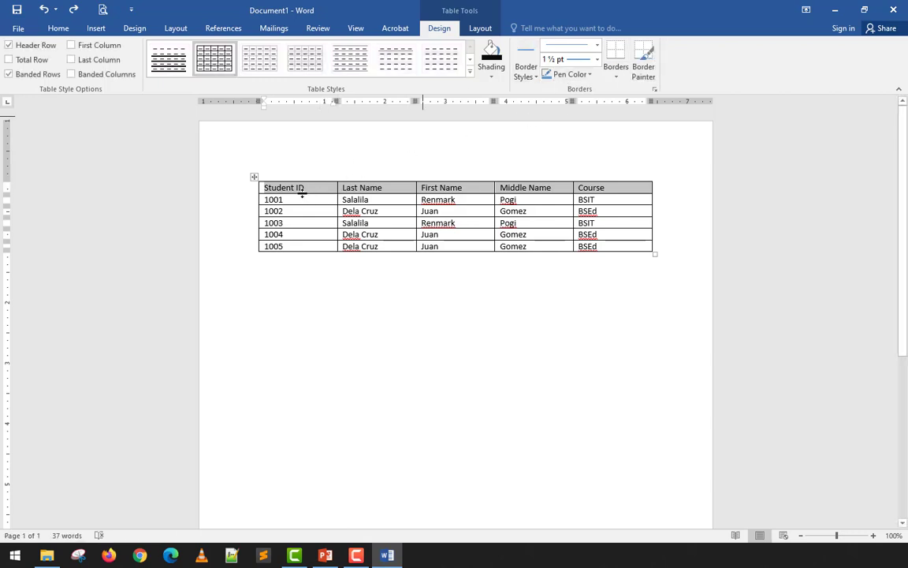
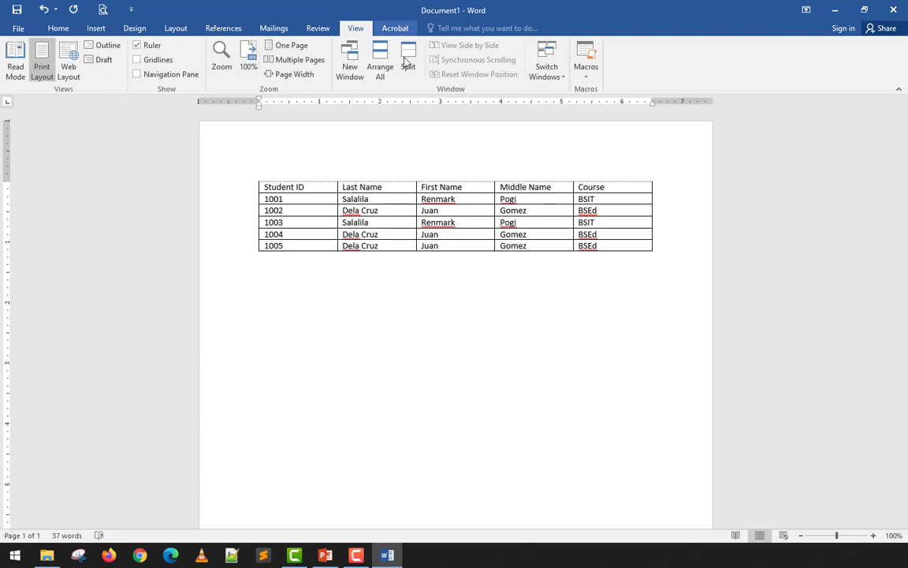
Select the table's header row and choose a ½ pt single black line as the border style.
left_click(398, 181)
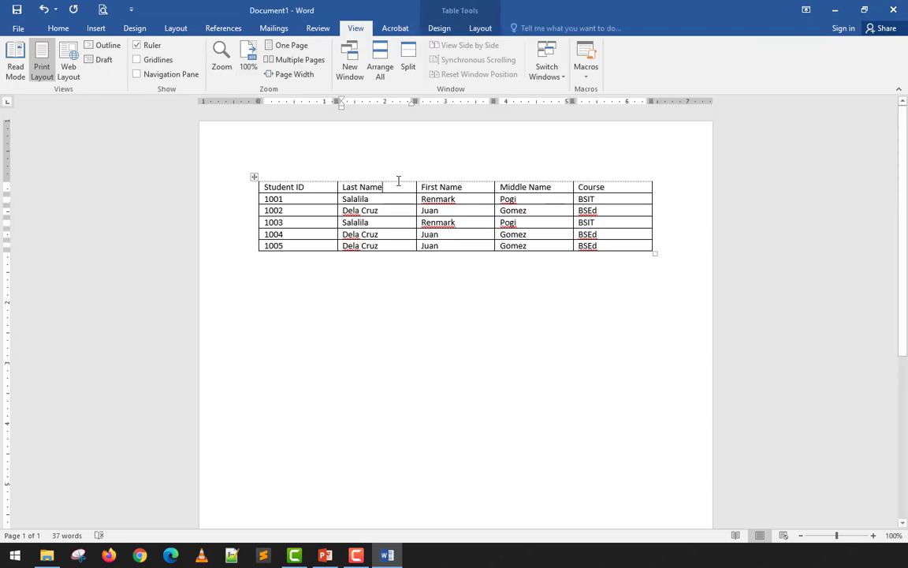
left_click(480, 28)
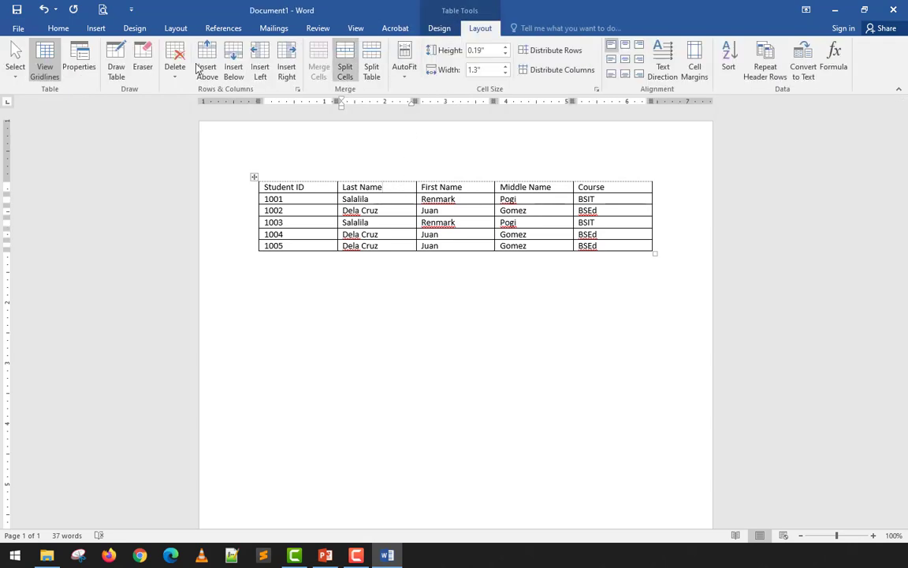
left_click(440, 28)
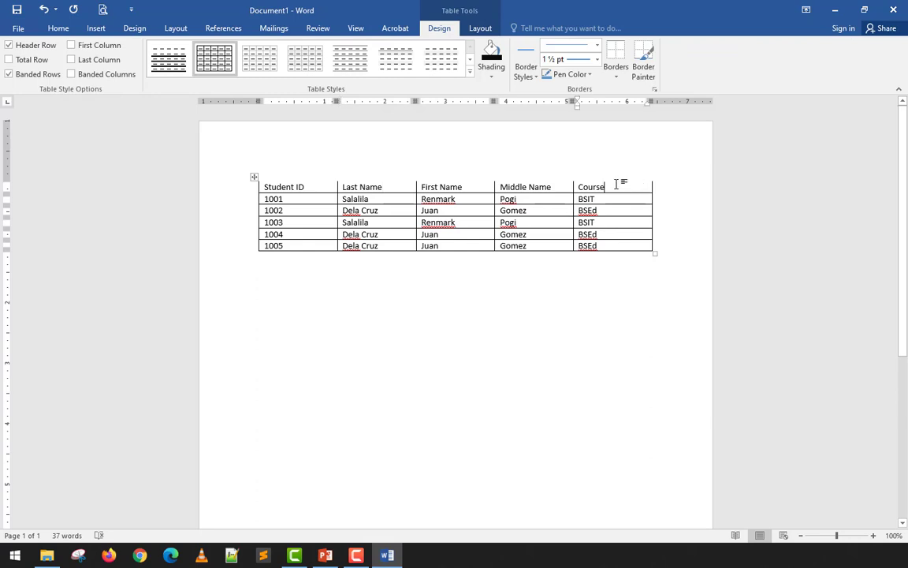
left_click_drag(622, 185, 324, 186)
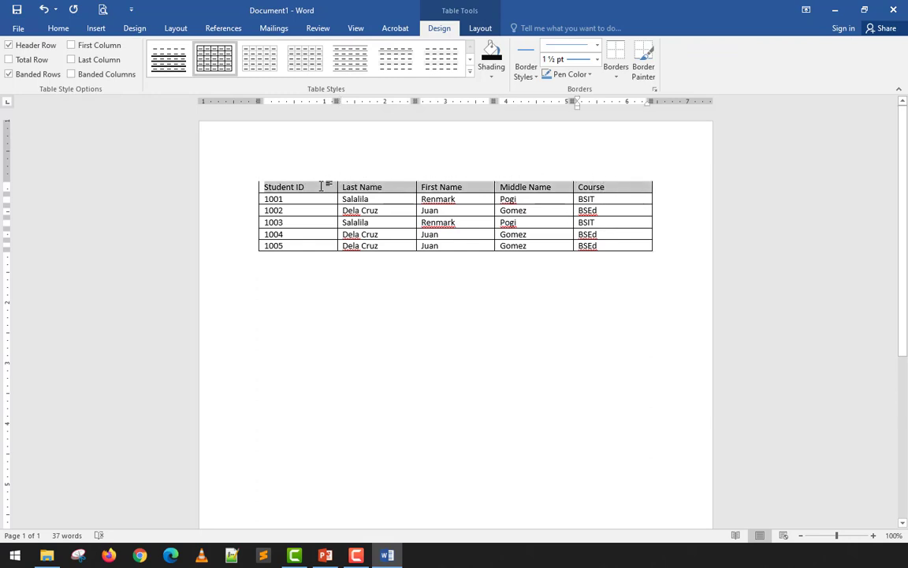
left_click(615, 76)
left_click(533, 78)
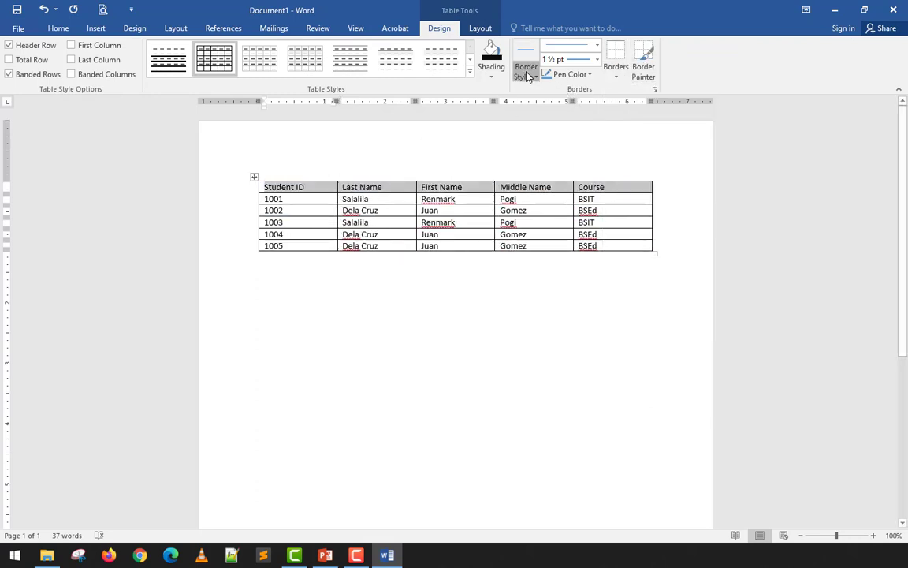
left_click(527, 76)
left_click(528, 101)
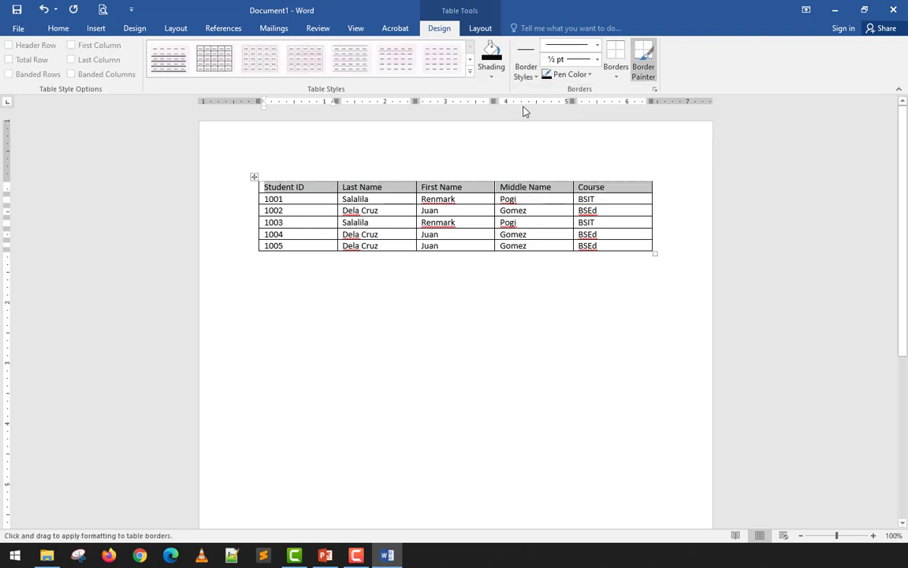
left_click(613, 76)
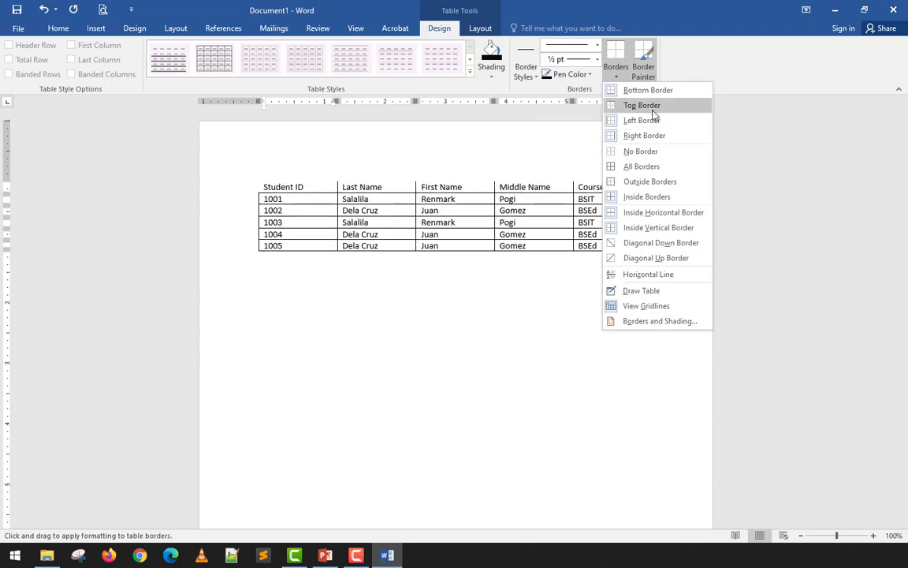
Apply Top Border to the header row, then Right Border to the selected Middle Name column.
left_click(653, 112)
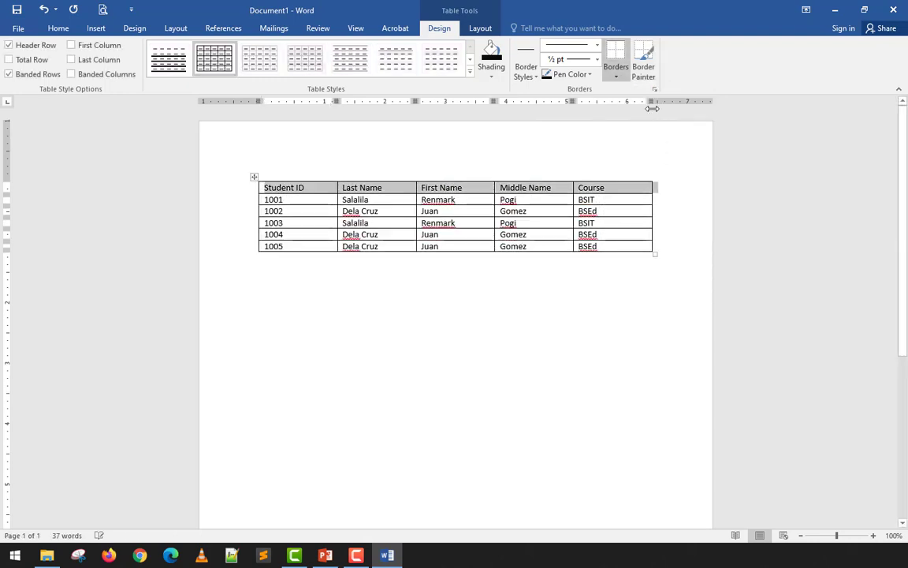
left_click(549, 222)
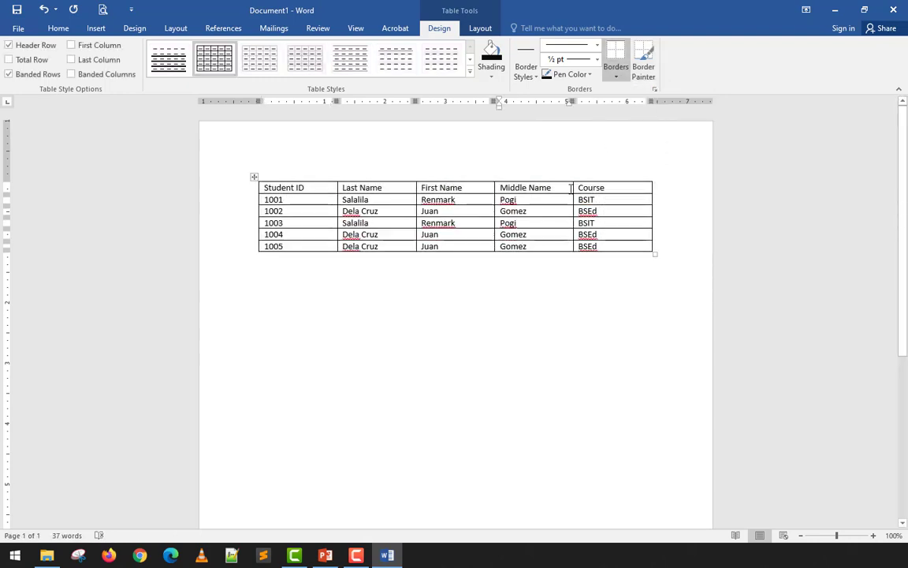
left_click_drag(565, 187, 562, 245)
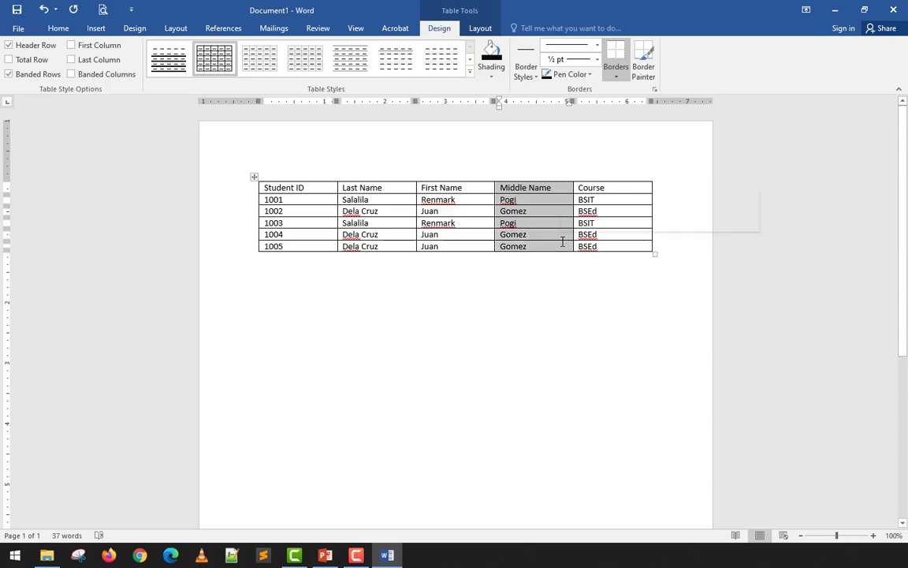
left_click(617, 77)
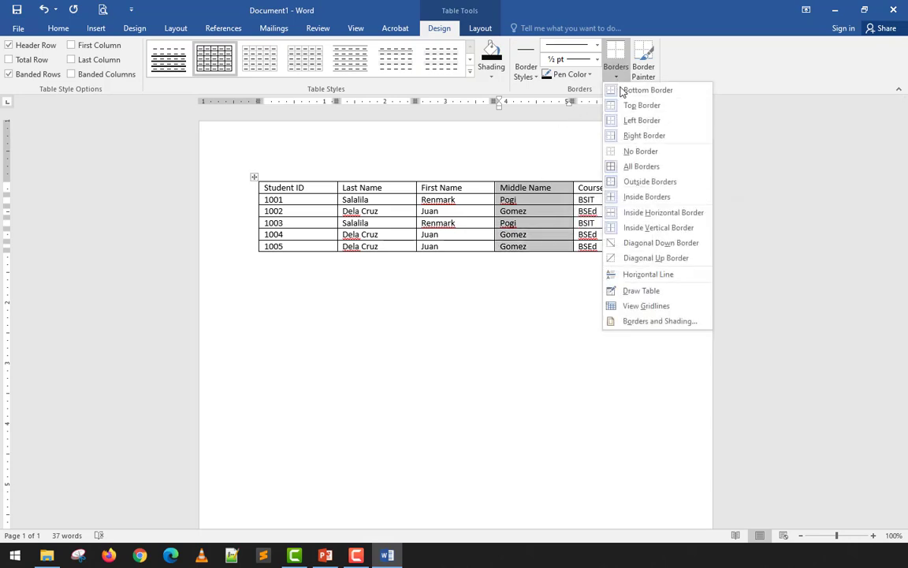
left_click(635, 135)
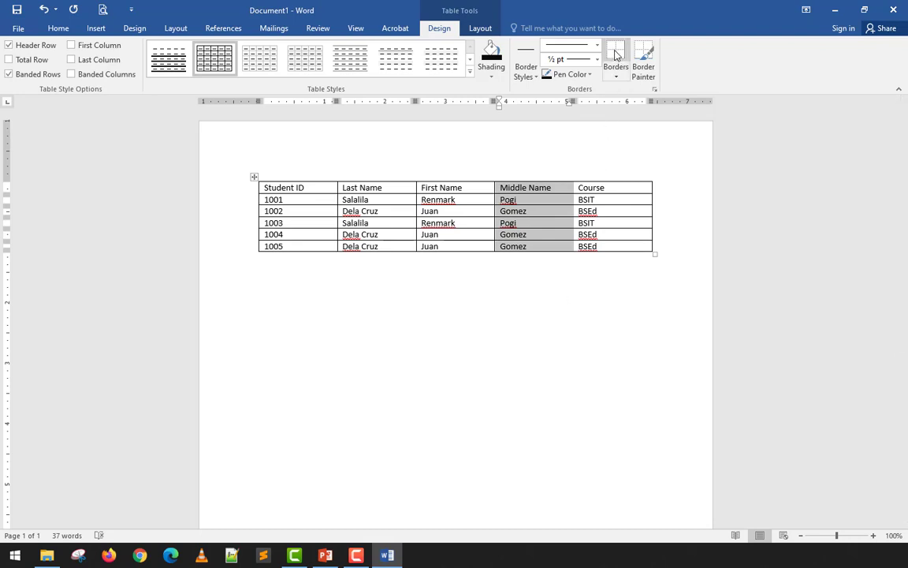
left_click(540, 272)
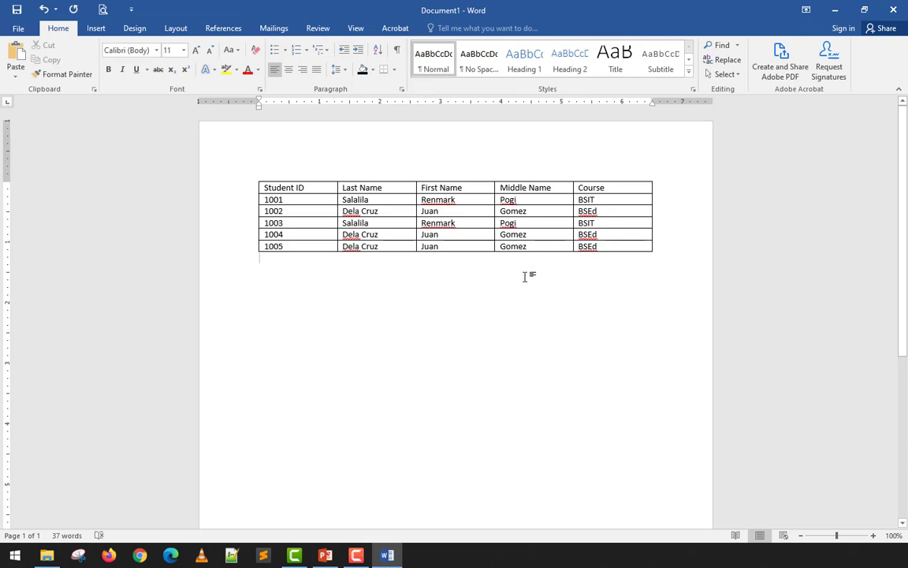
left_click(560, 187)
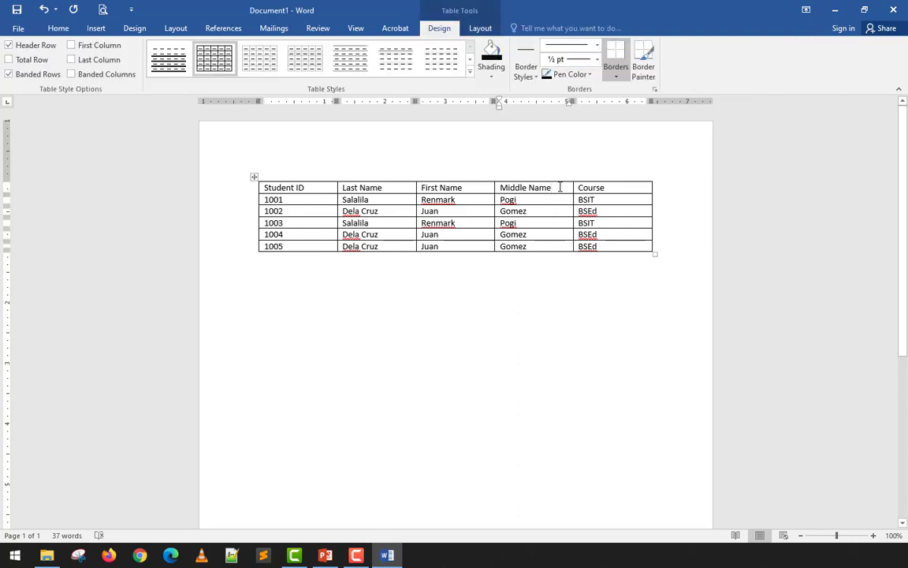
left_click(615, 73)
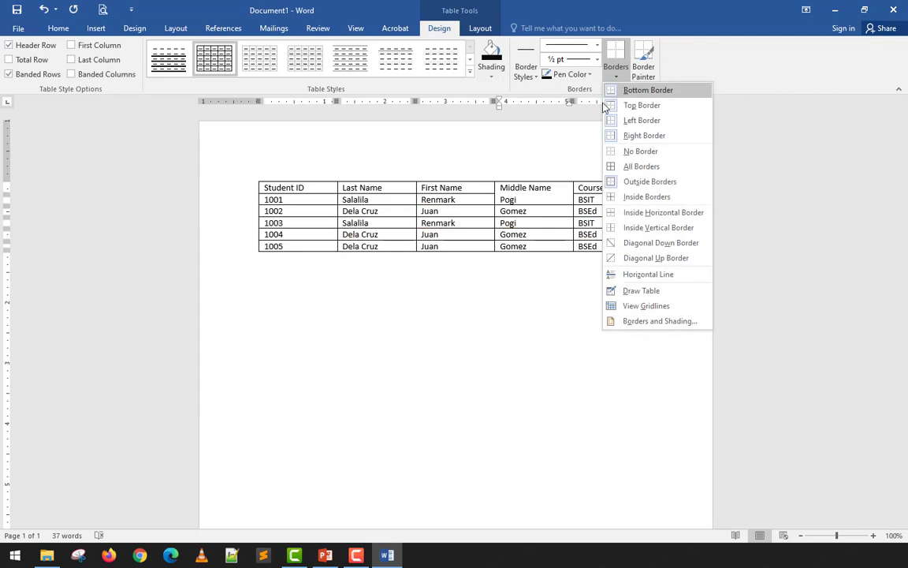
Look at the Borders and Shading settings, then close them without changes.
left_click(625, 321)
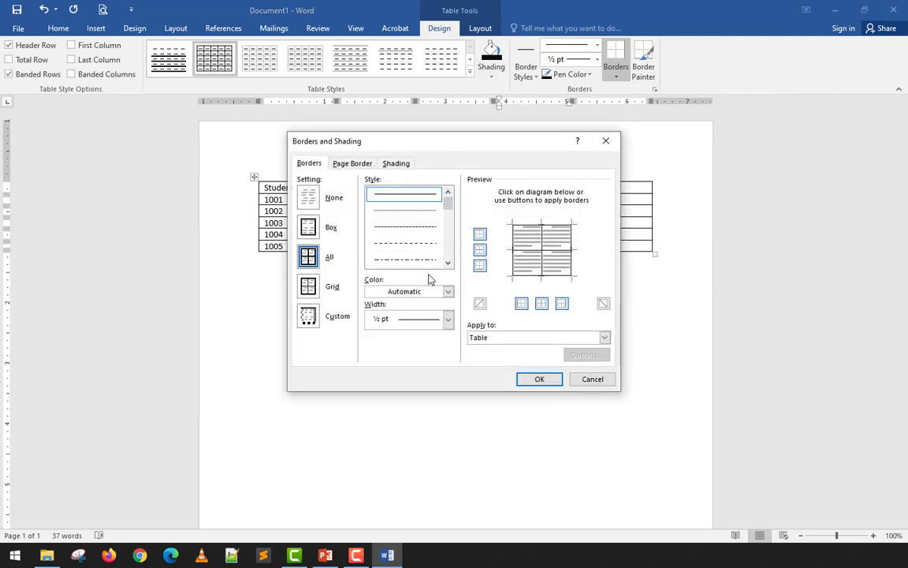
mouse_move(521, 141)
left_mouse_down()
mouse_move(727, 160)
mouse_move(691, 174)
mouse_move(808, 149)
mouse_move(694, 149)
left_mouse_up()
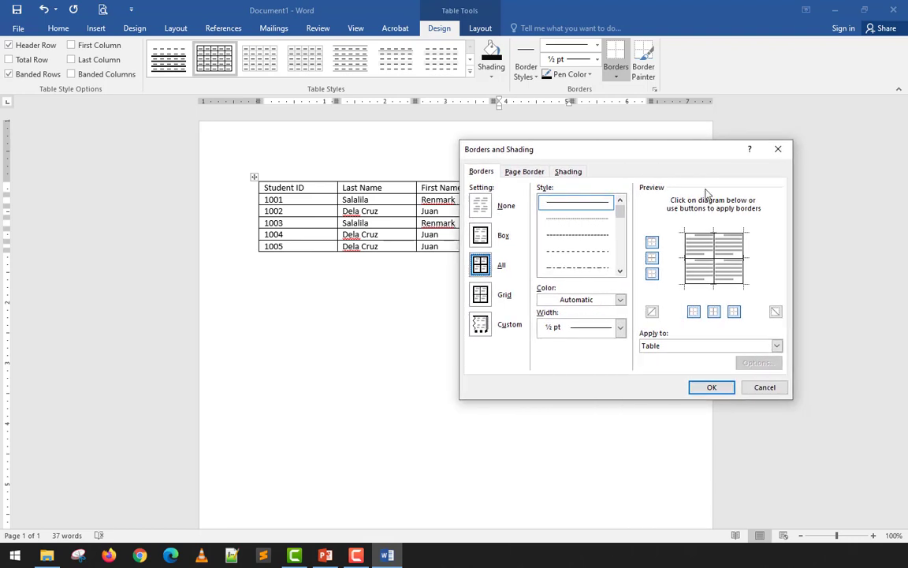
left_click(765, 387)
Clear the whole table's top, left, bottom and right outer borders in Borders and Shading.
left_click_drag(623, 253, 264, 183)
left_click(621, 75)
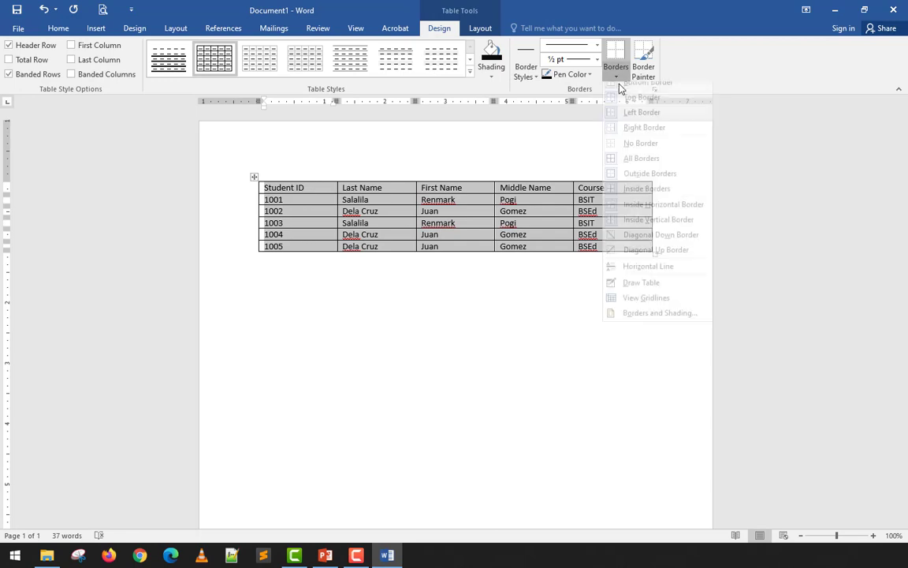
left_click(654, 316)
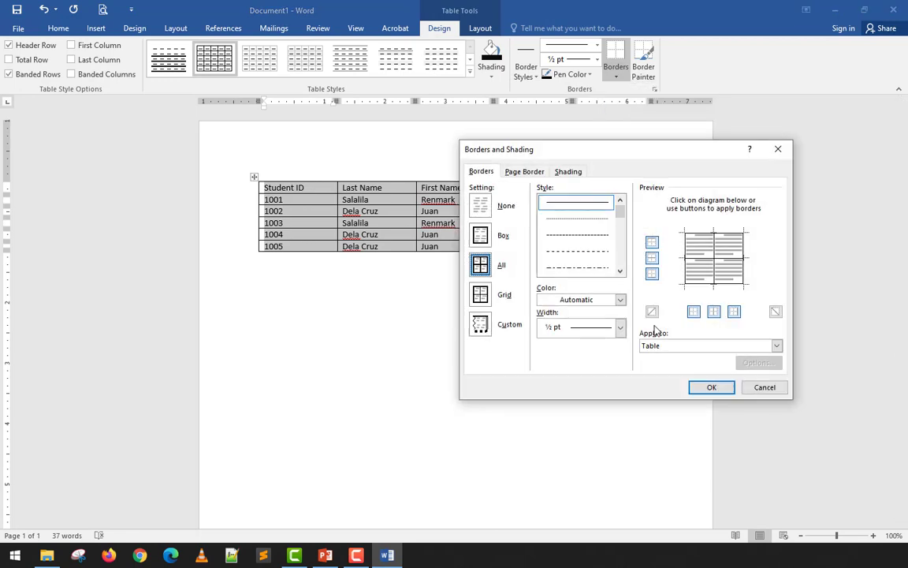
left_click(692, 233)
left_click(685, 250)
left_click(698, 284)
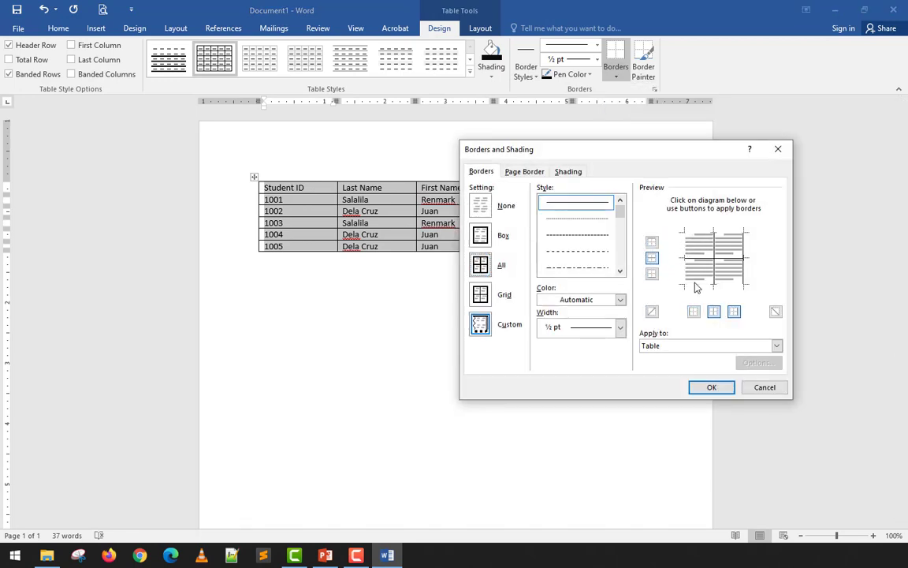
left_click(743, 251)
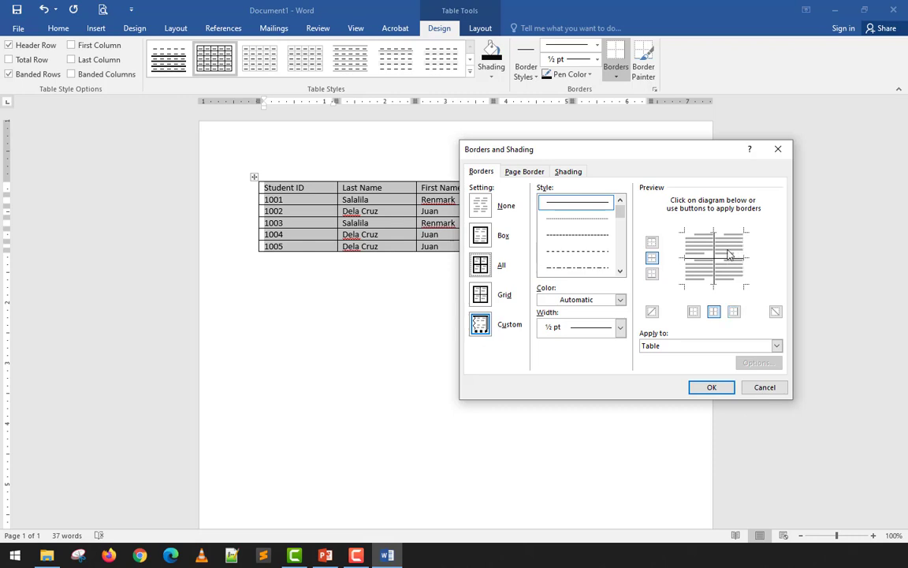
left_click(711, 387)
left_click(567, 417)
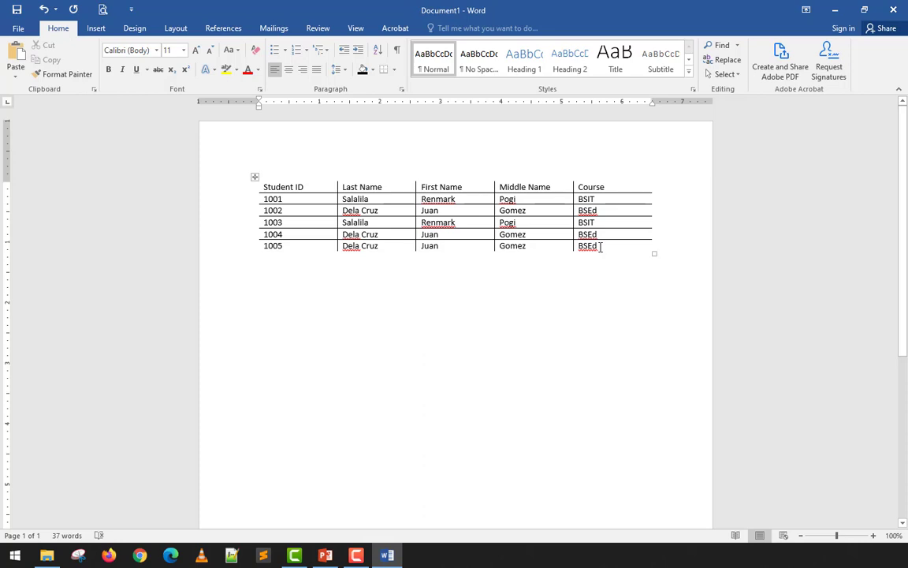
Apply All Borders to every cell of the student table.
left_click_drag(654, 252, 315, 189)
left_click(439, 28)
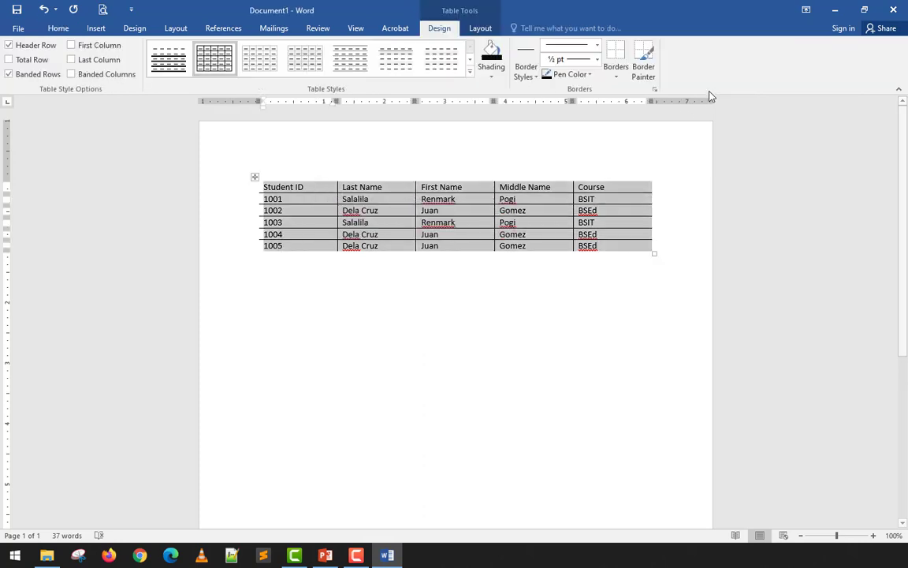
left_click(616, 72)
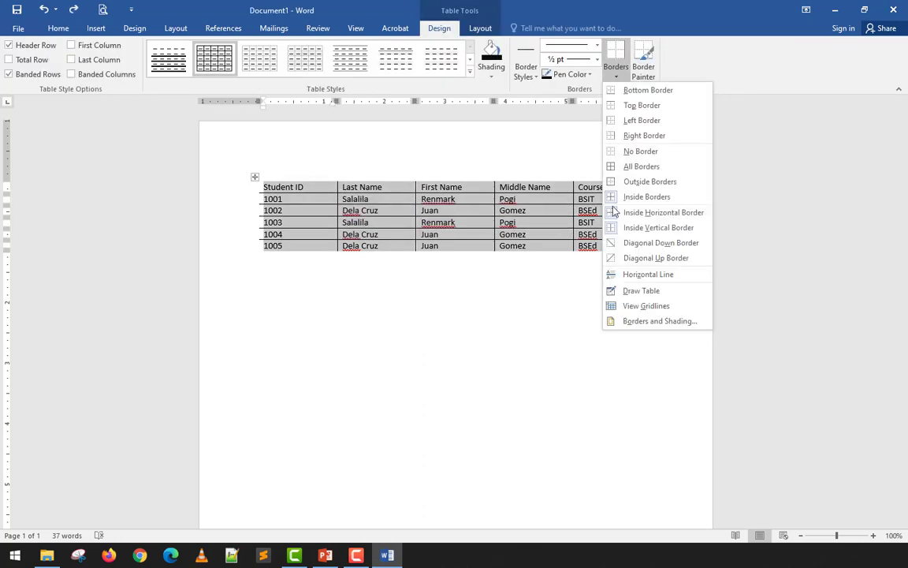
left_click(646, 167)
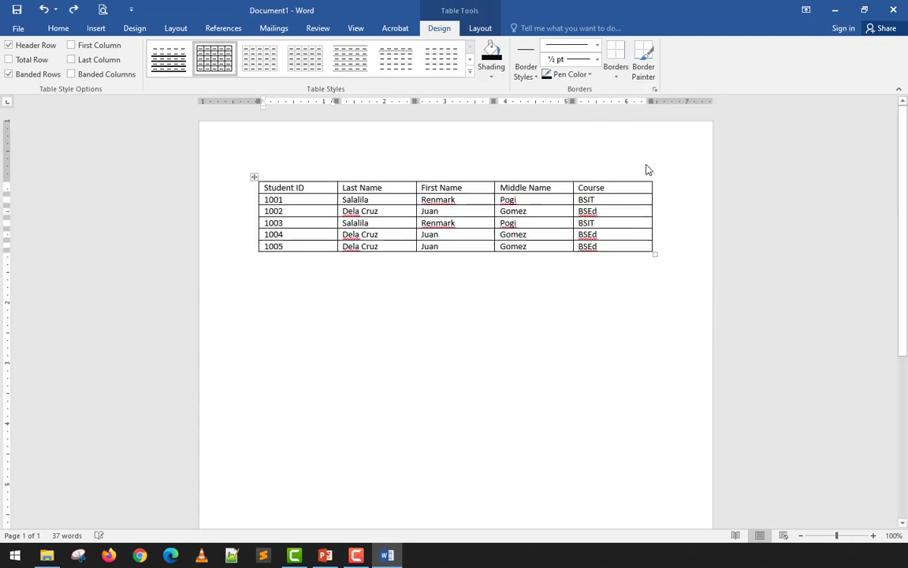
left_click(596, 307)
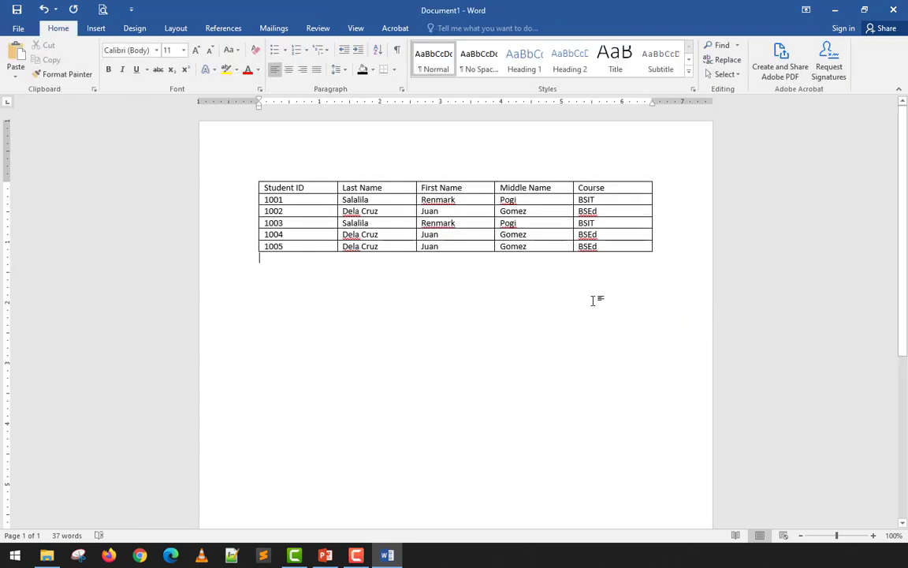
Select the whole table and remove all its borders with No Border.
left_click_drag(610, 245, 313, 190)
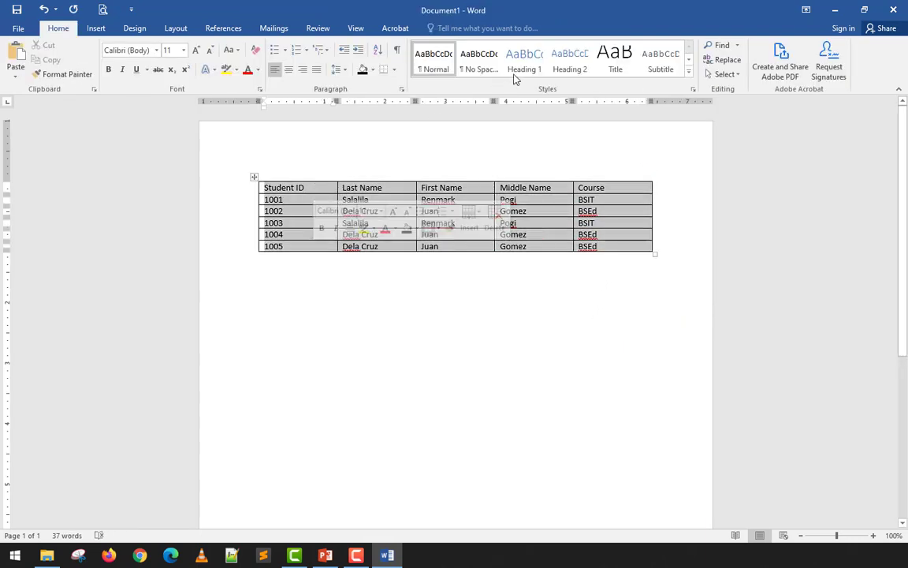
left_click(439, 28)
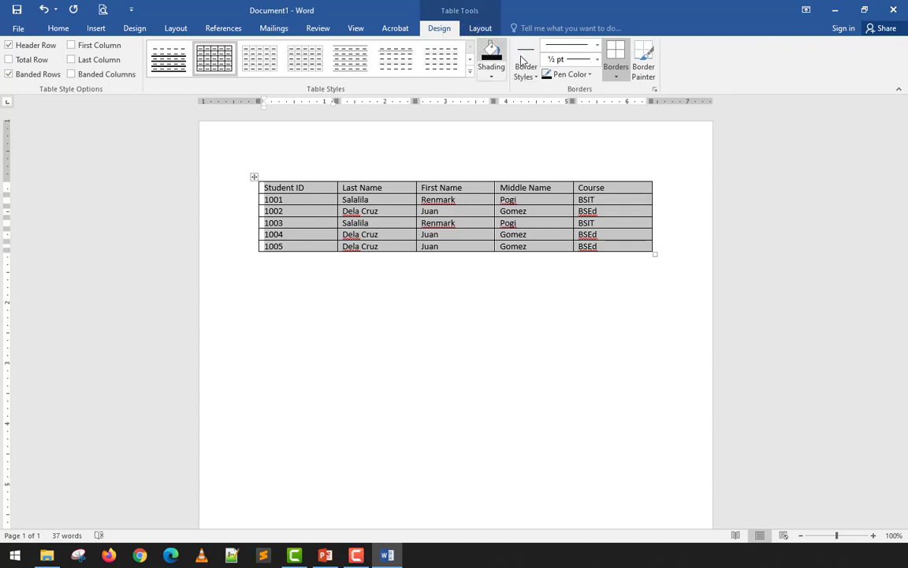
left_click(616, 75)
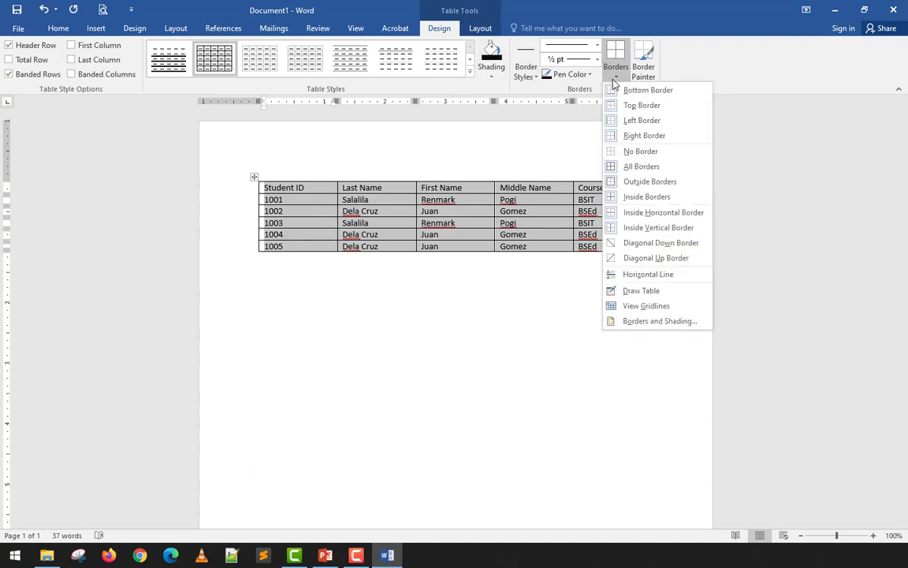
left_click(635, 150)
left_click(580, 329)
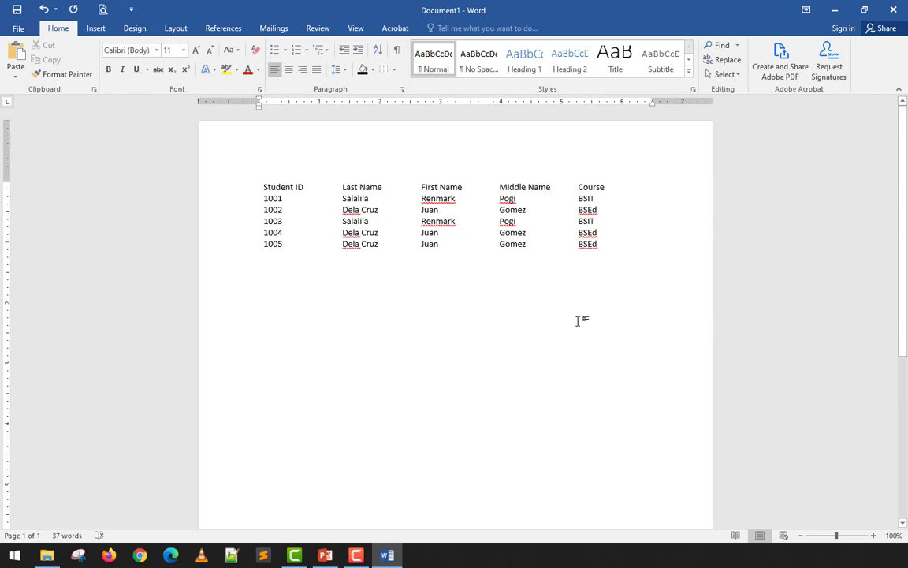
Apply All Borders to the whole student table and check it in print preview.
left_click(443, 196)
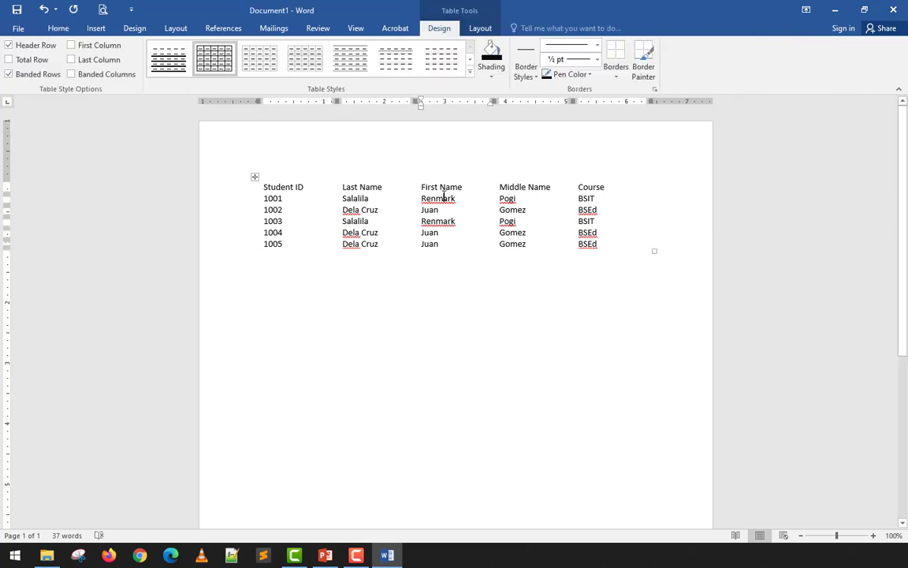
left_click(482, 29)
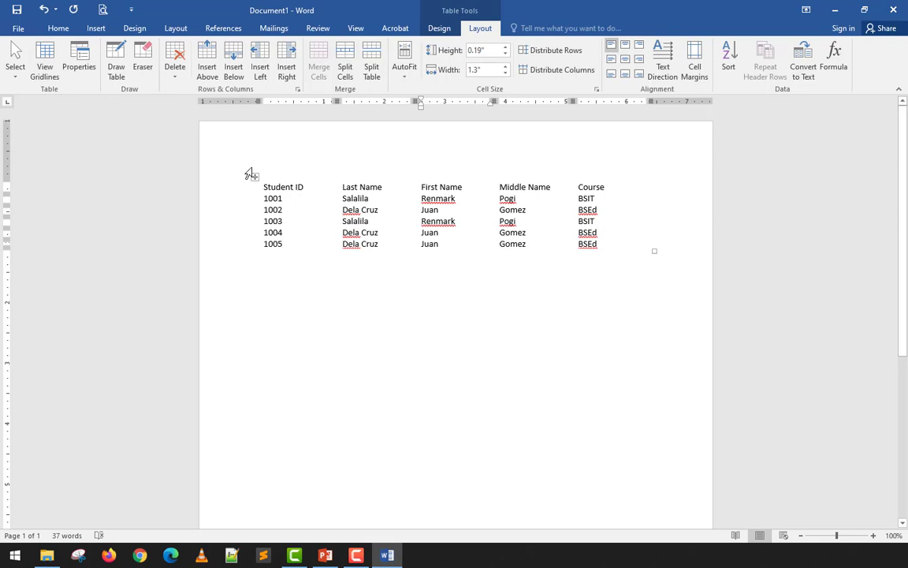
left_click(344, 362)
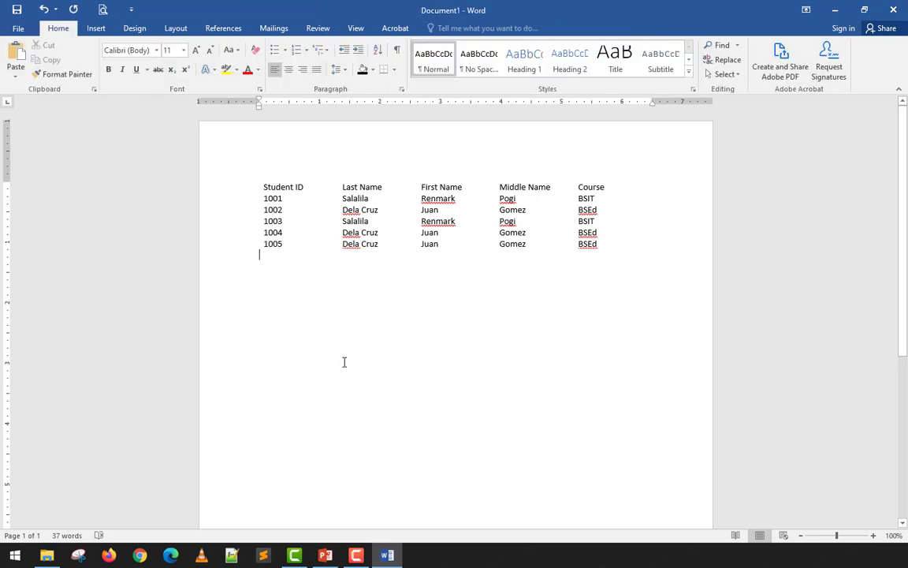
left_click(305, 243)
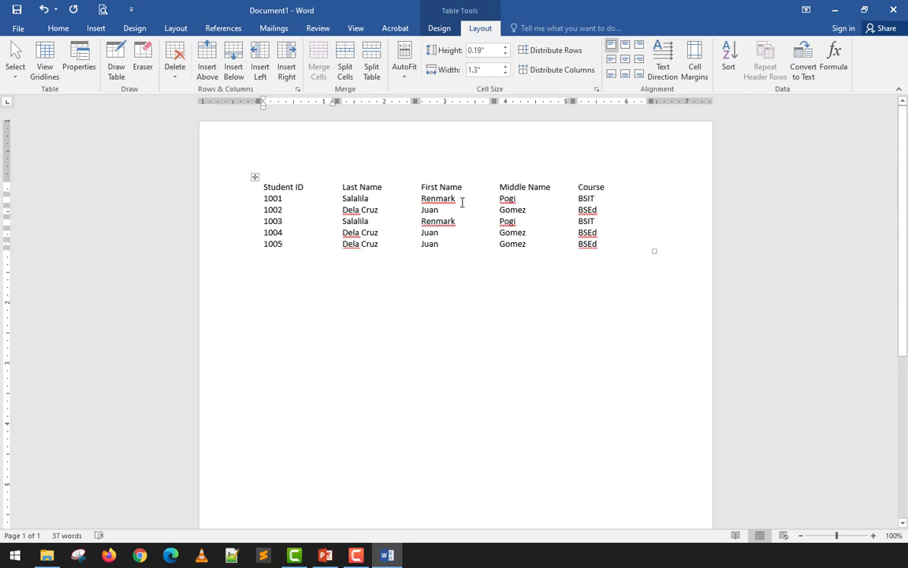
left_click(256, 175)
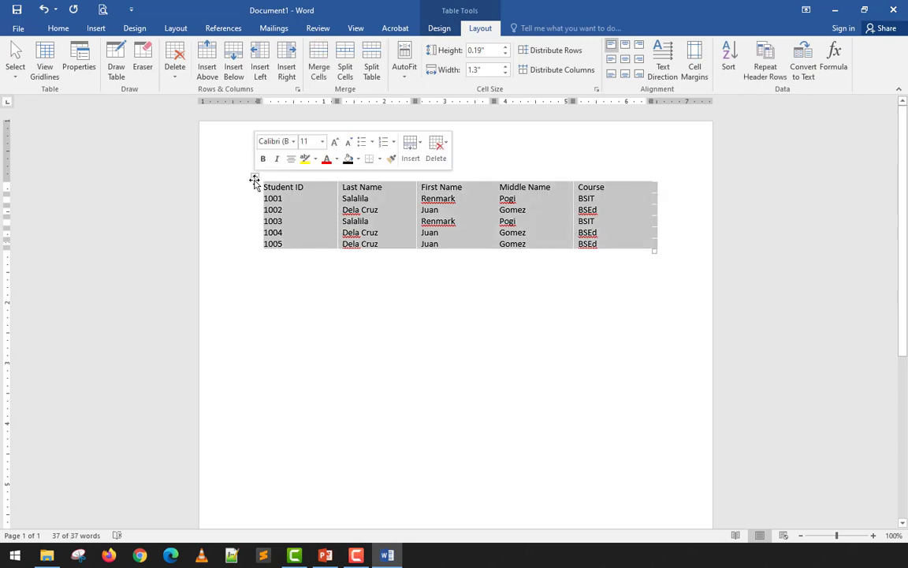
left_click(448, 34)
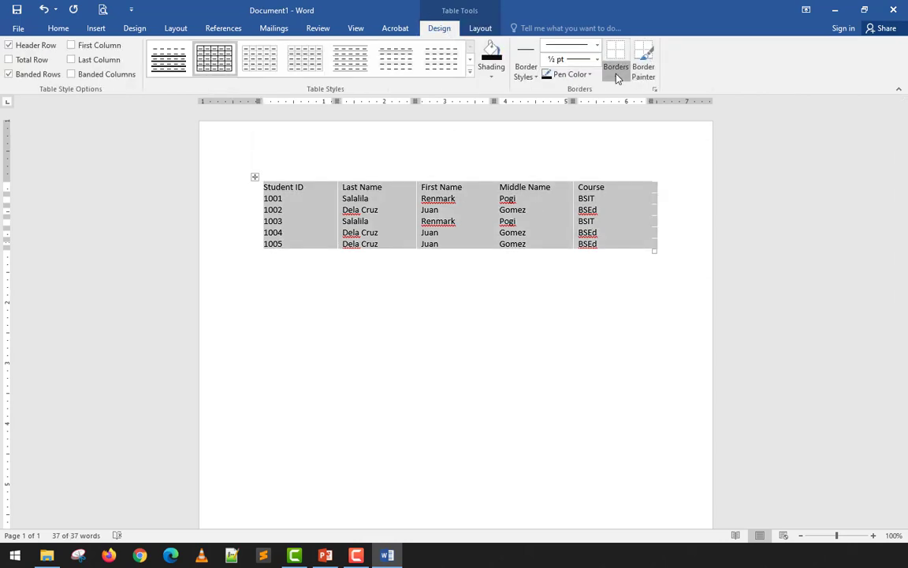
left_click(616, 75)
left_click(641, 167)
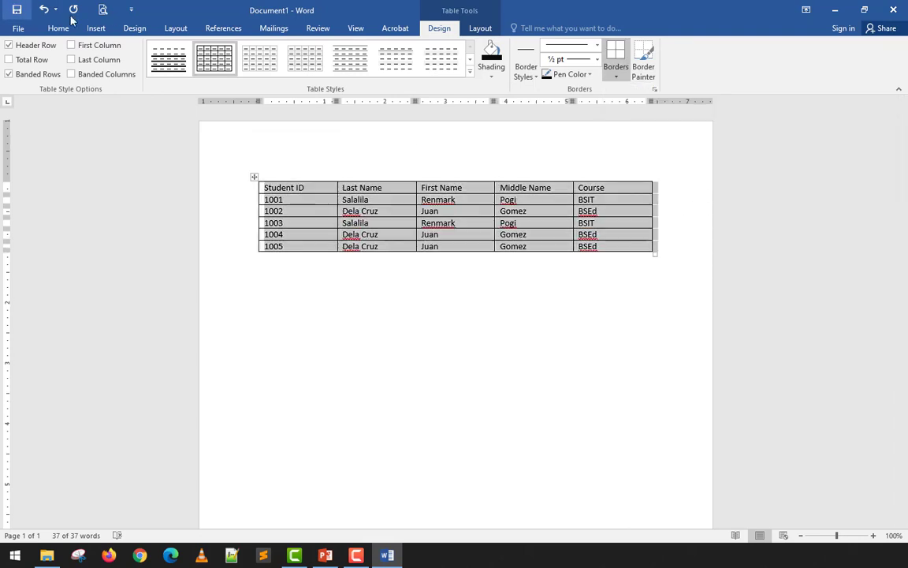
left_click(103, 9)
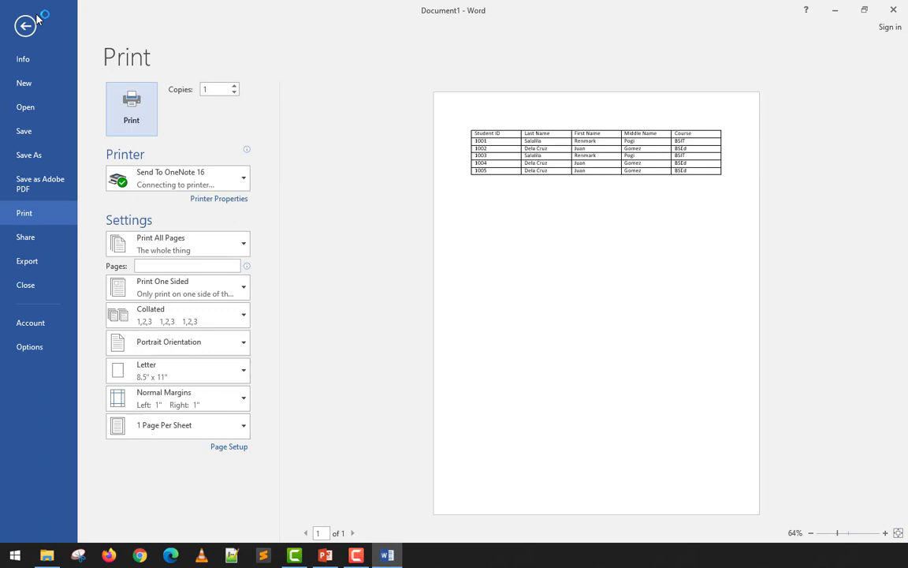
left_click(28, 32)
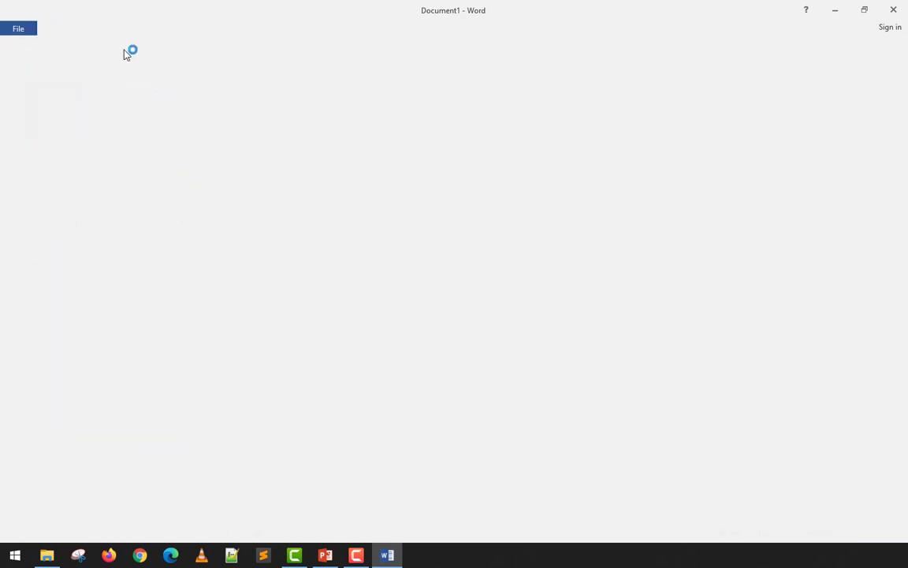
Remove all borders again with No Border, then reselect the whole table.
left_click(615, 73)
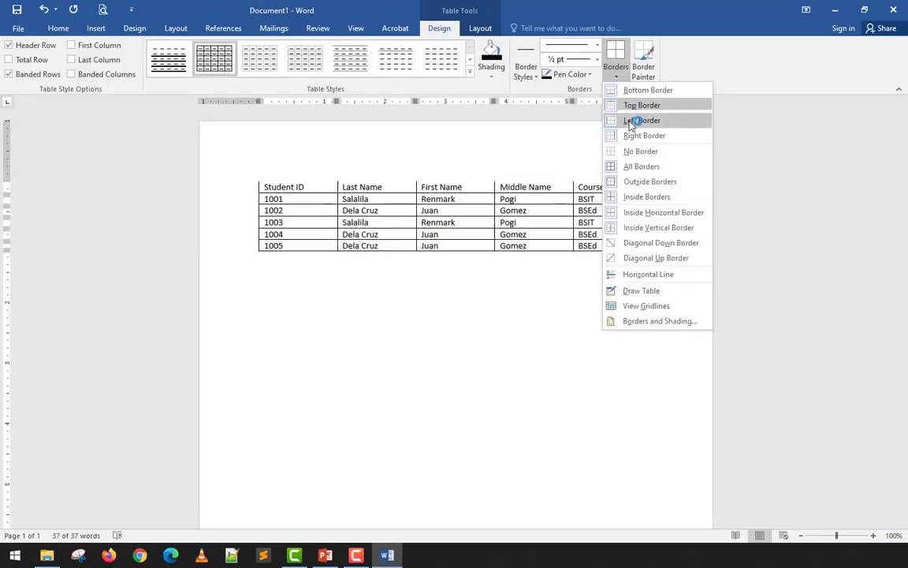
left_click(627, 152)
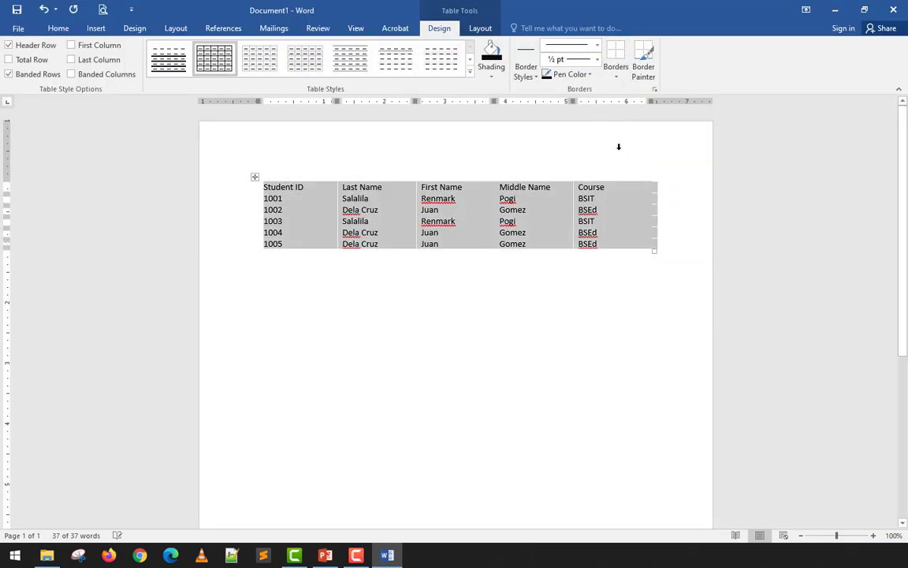
left_click(584, 324)
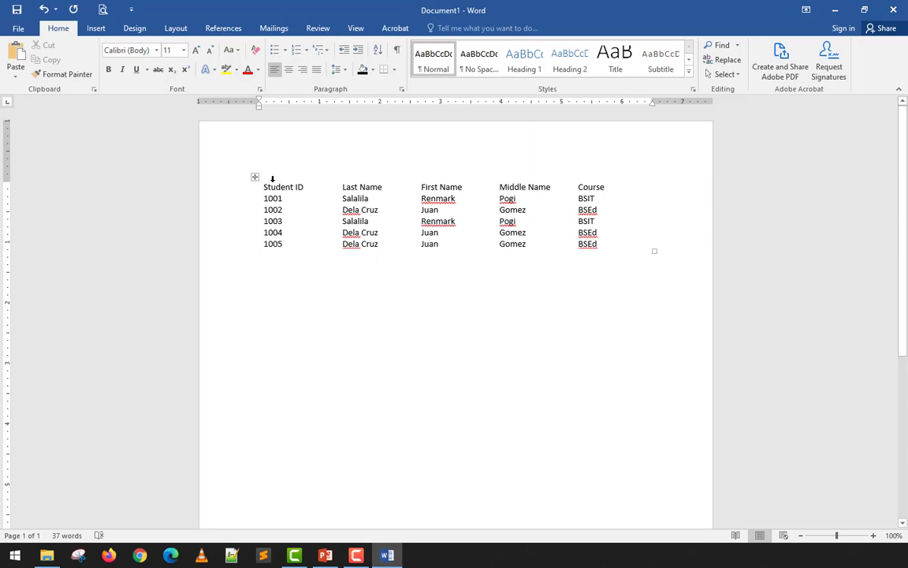
left_click(254, 177)
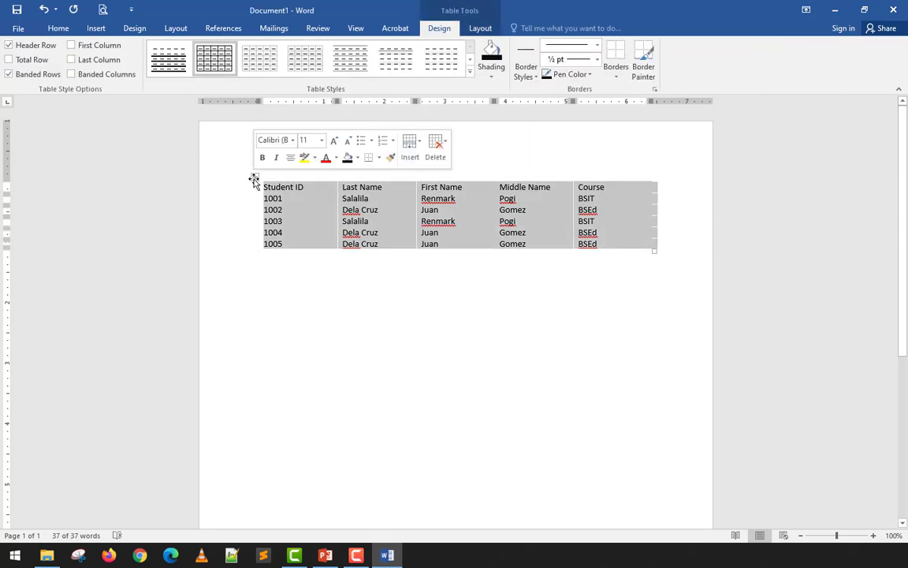
left_click(479, 30)
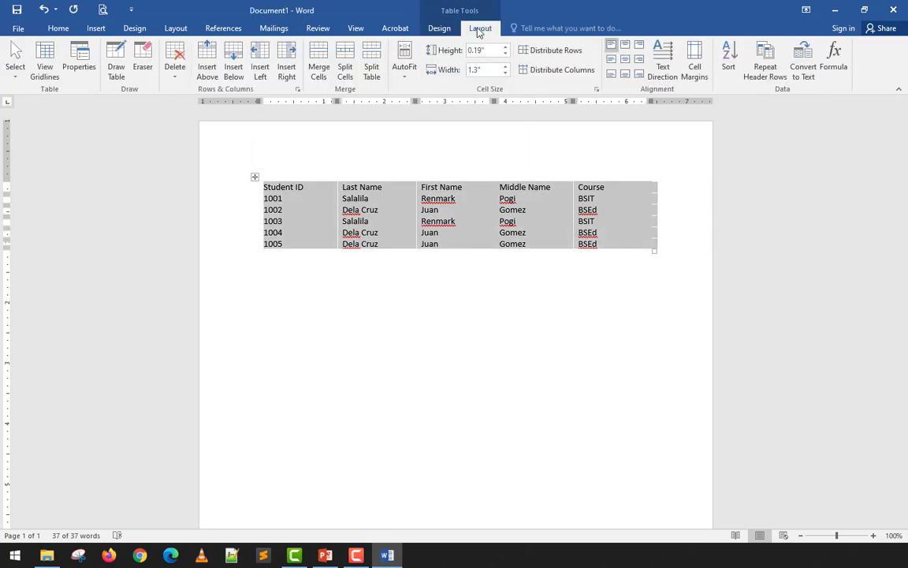
Turn on View Gridlines and confirm in print preview that the dashed gridlines don't print.
left_click(43, 59)
left_click(244, 328)
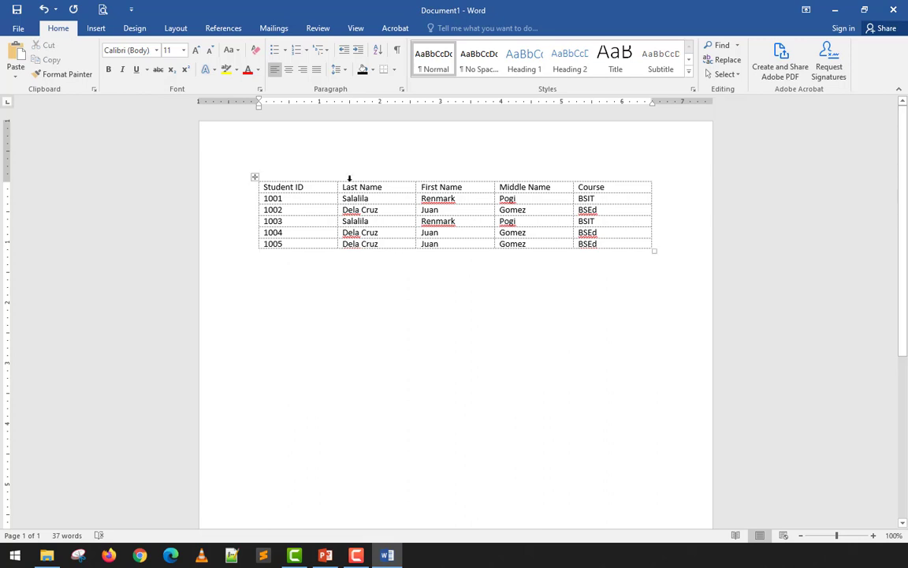
key("ctrl+p")
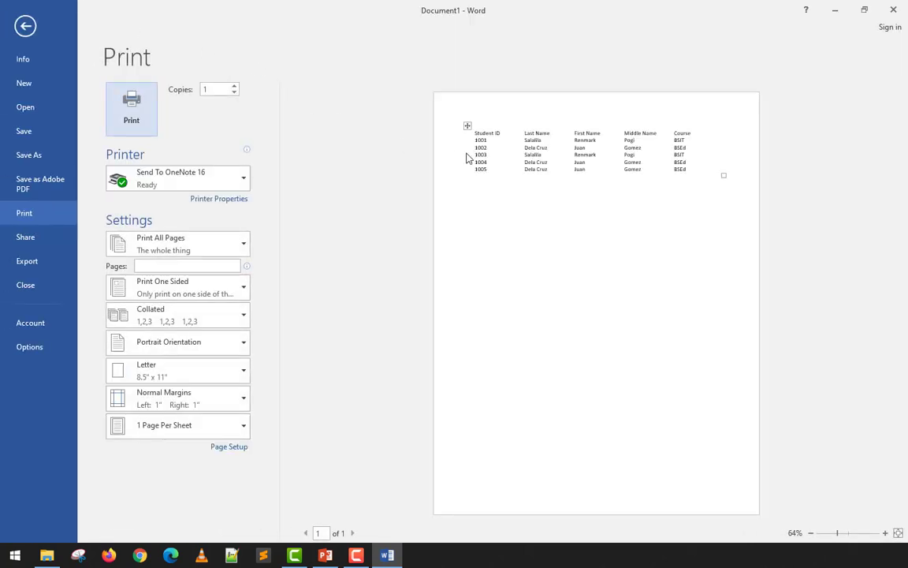
left_click(26, 27)
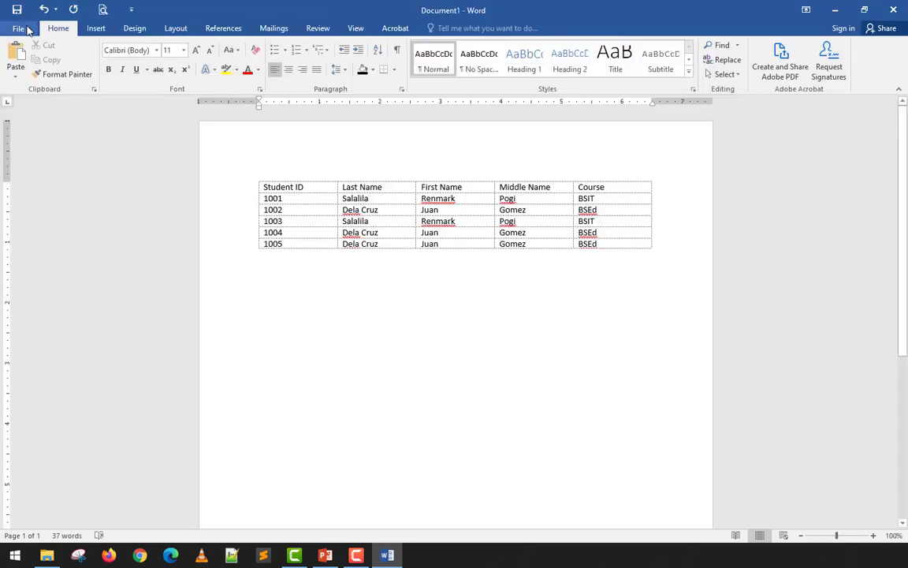
left_click(322, 186)
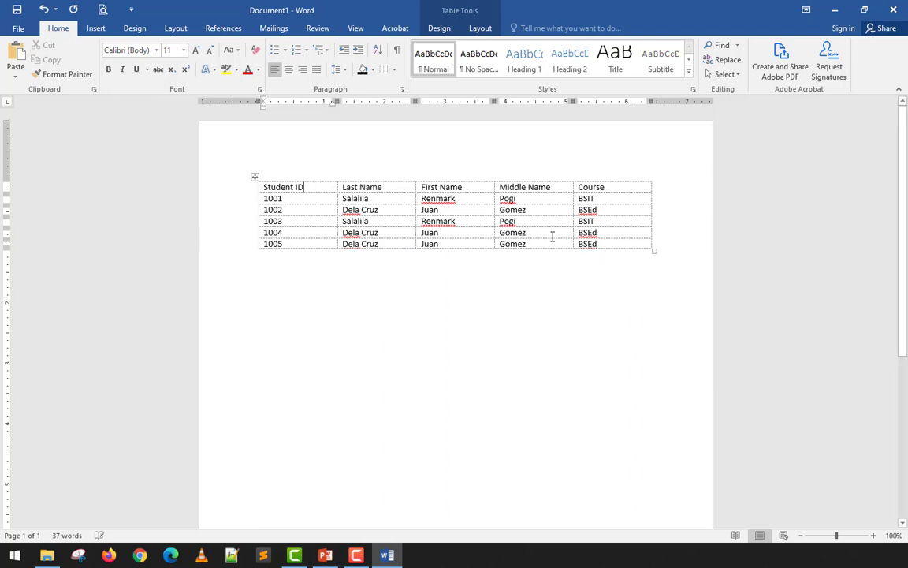
Select the whole student table and turn off View Gridlines.
left_click_drag(608, 246, 279, 175)
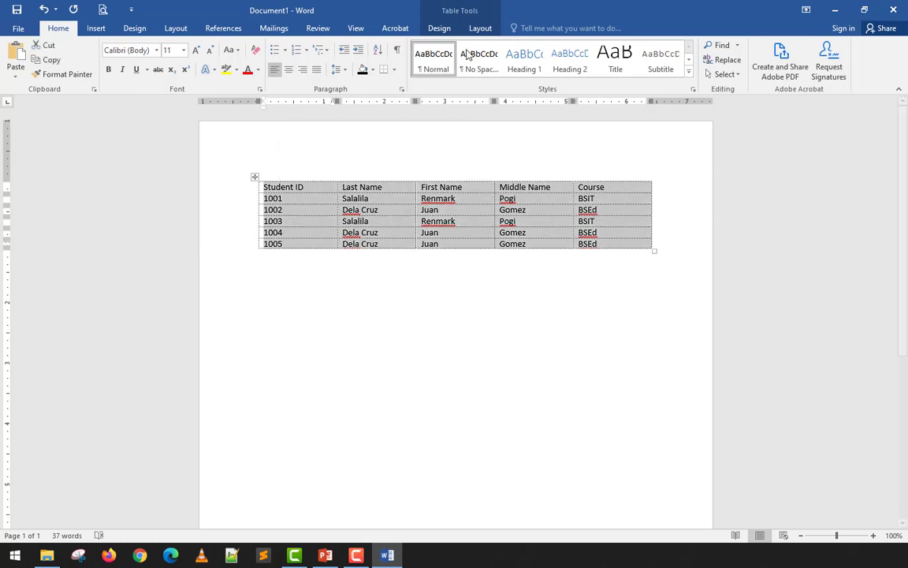
left_click(479, 28)
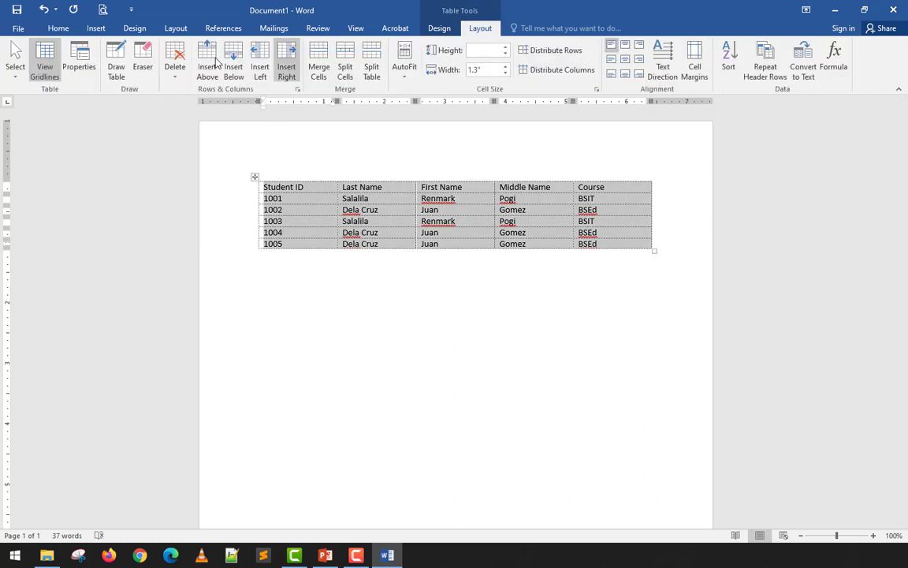
left_click(53, 58)
Briefly apply All Borders to the table, then revert it to No Border.
left_click(439, 28)
left_click(617, 76)
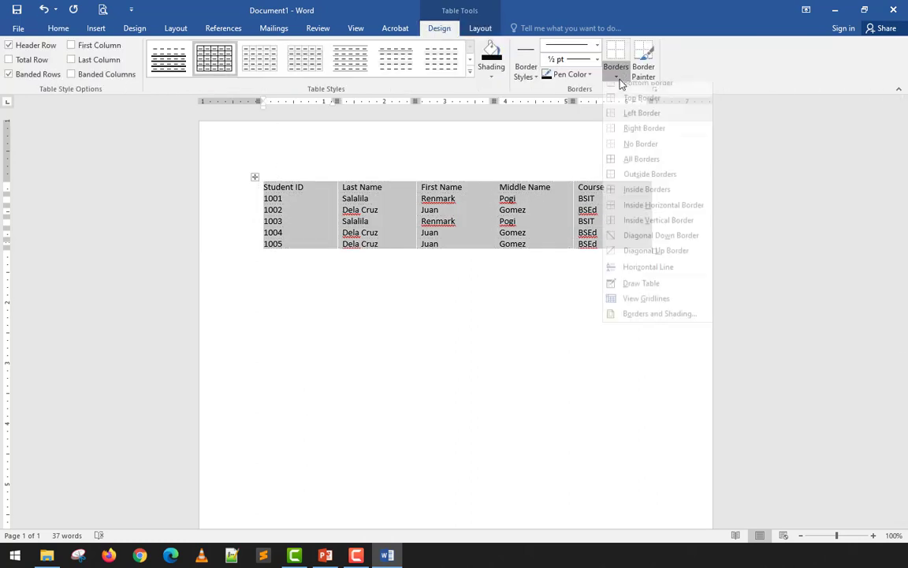
left_click(640, 167)
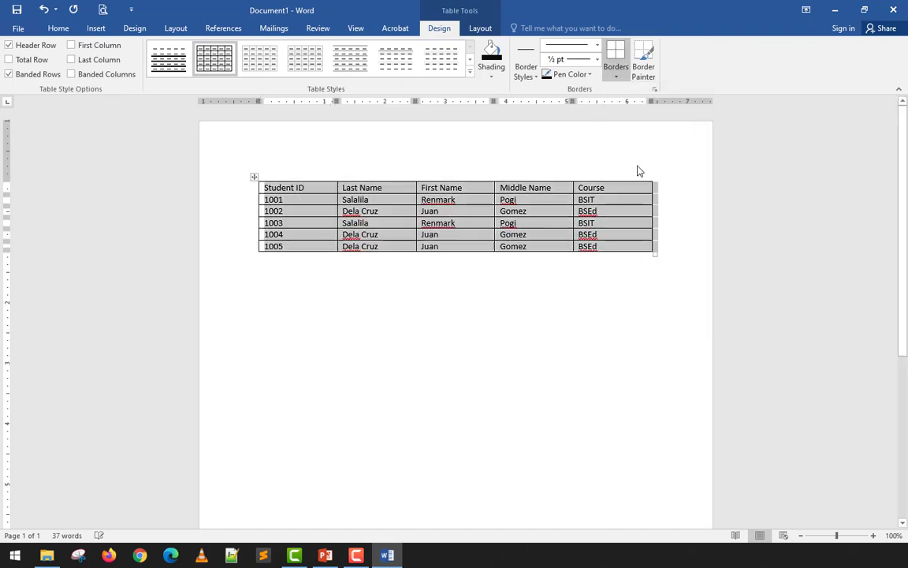
left_click(618, 75)
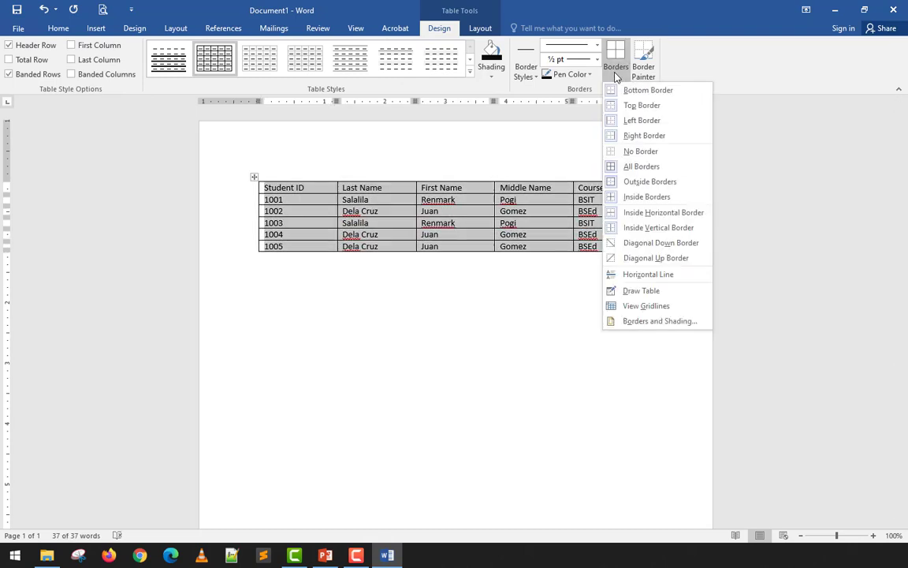
left_click(619, 150)
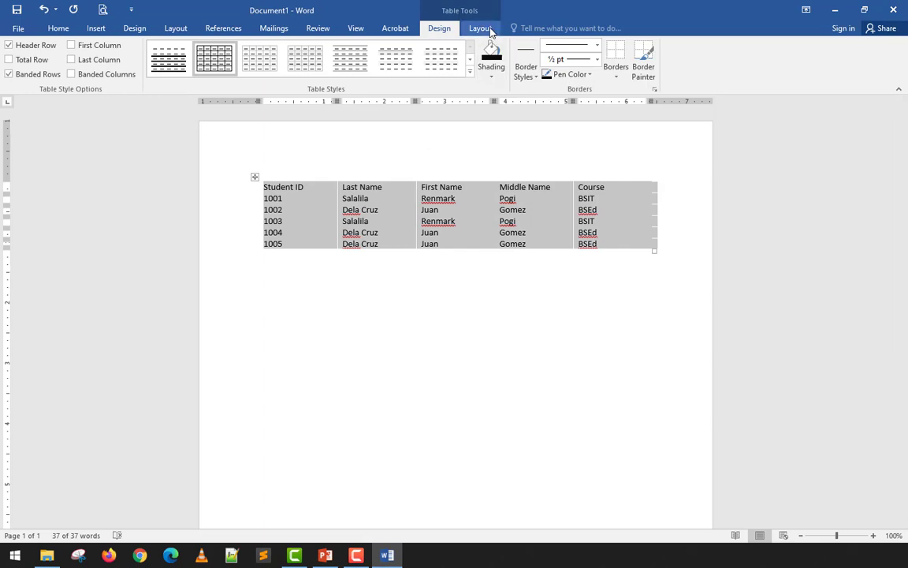
left_click(617, 78)
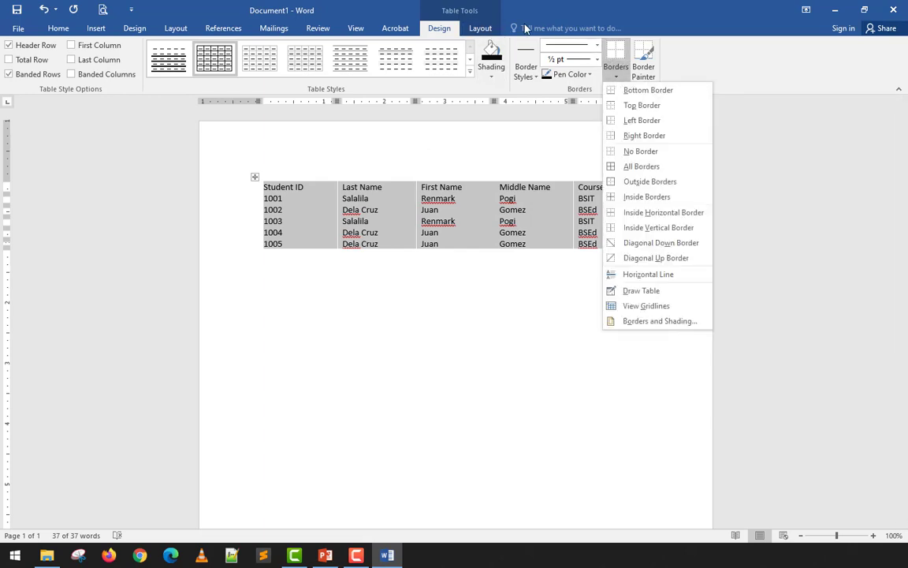
left_click(477, 27)
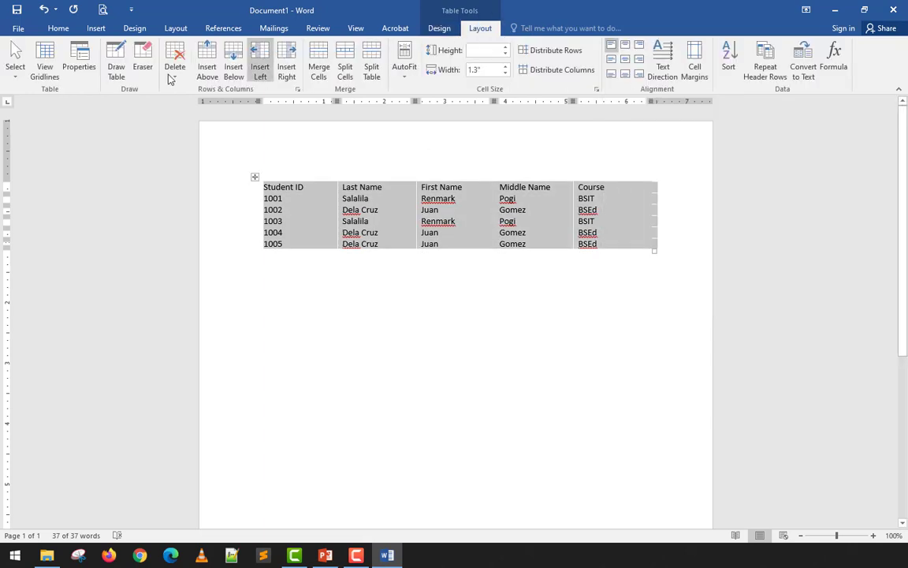
left_click(45, 71)
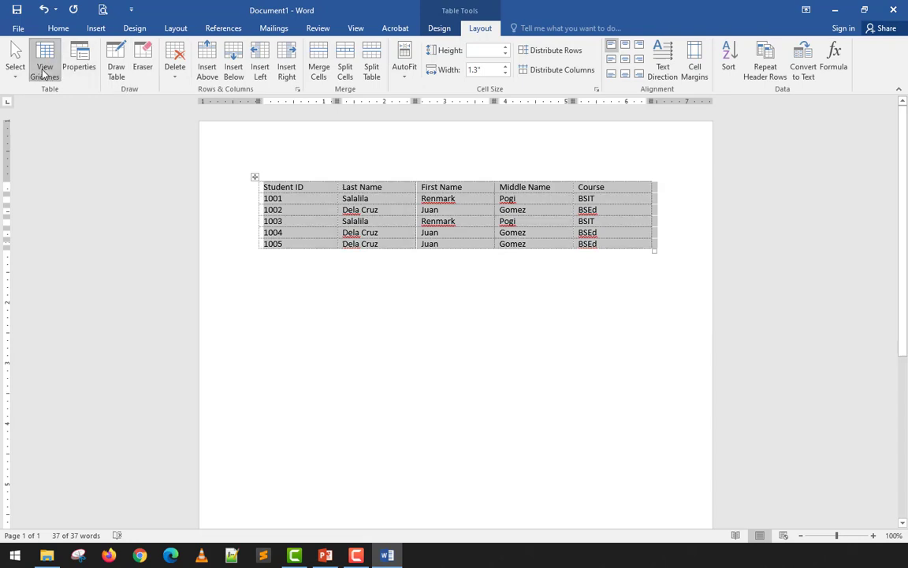
left_click(292, 251)
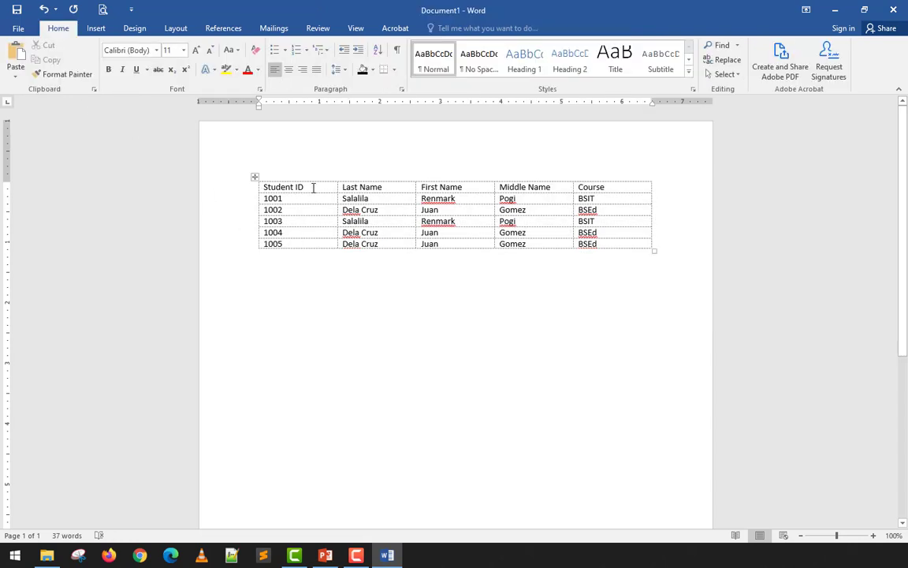
left_click(613, 243)
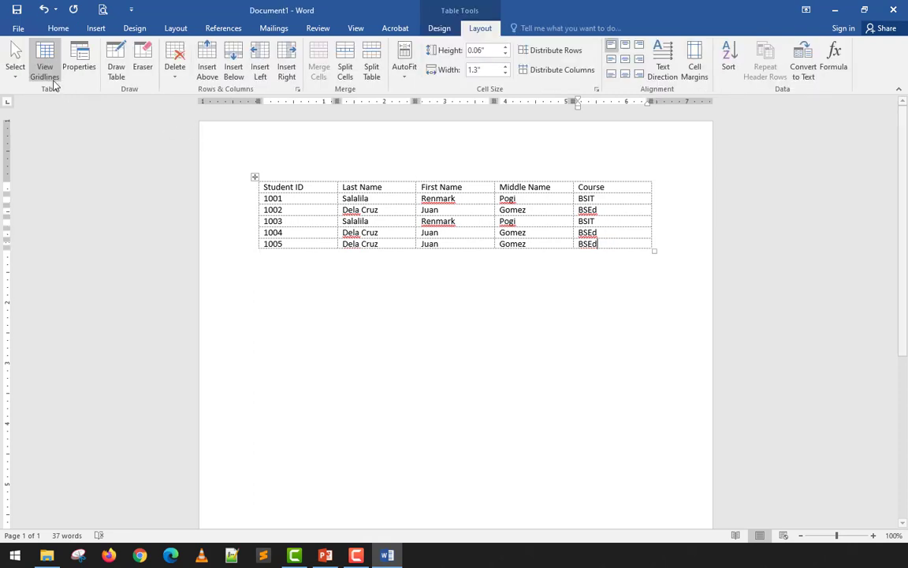
left_click(327, 188)
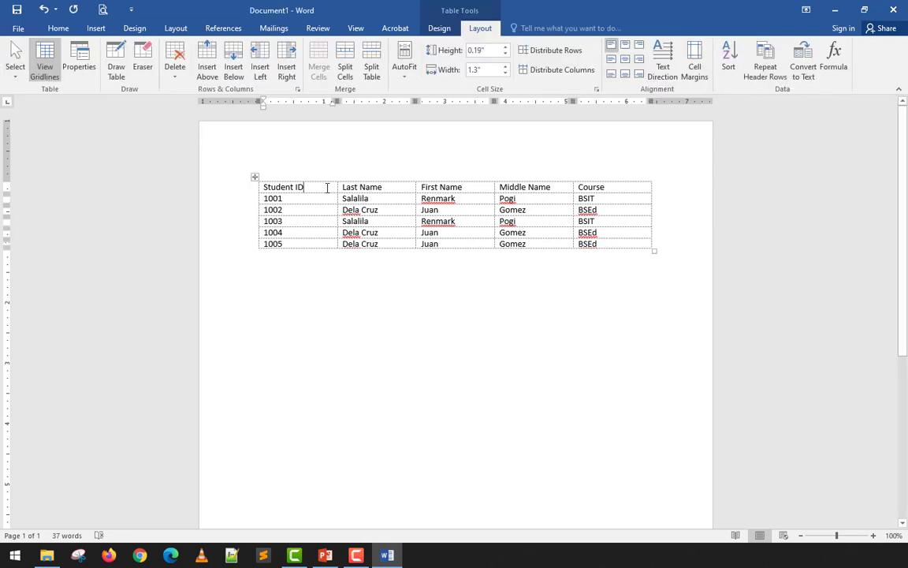
left_click(384, 188)
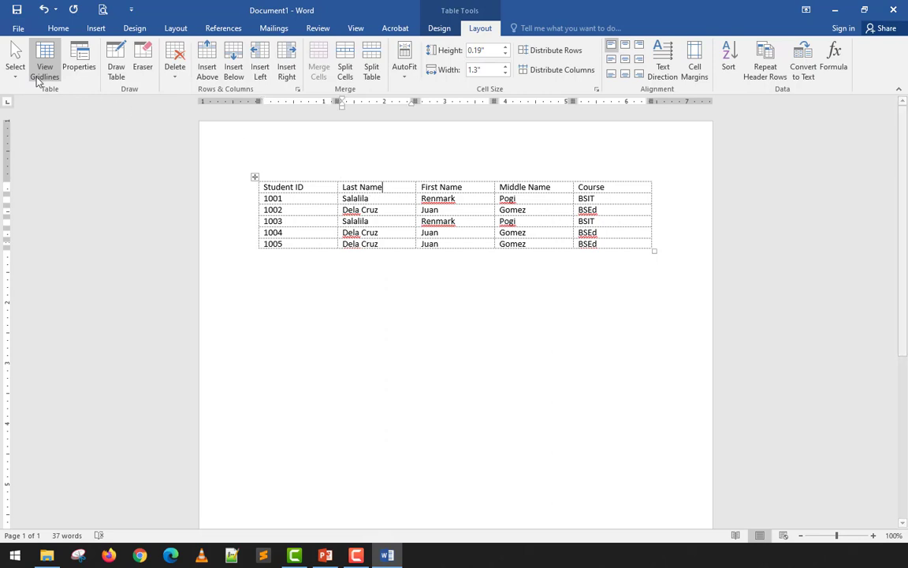
left_click(15, 68)
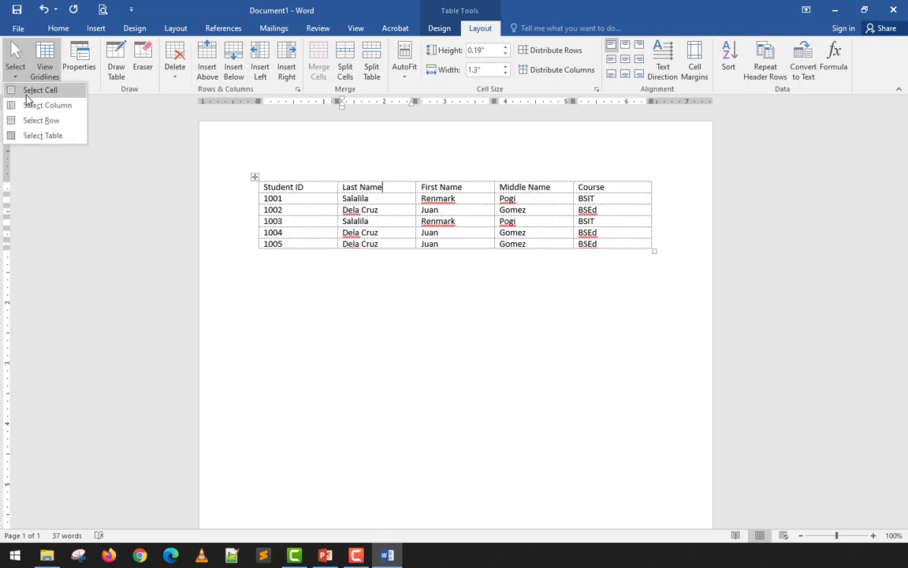
left_click(27, 93)
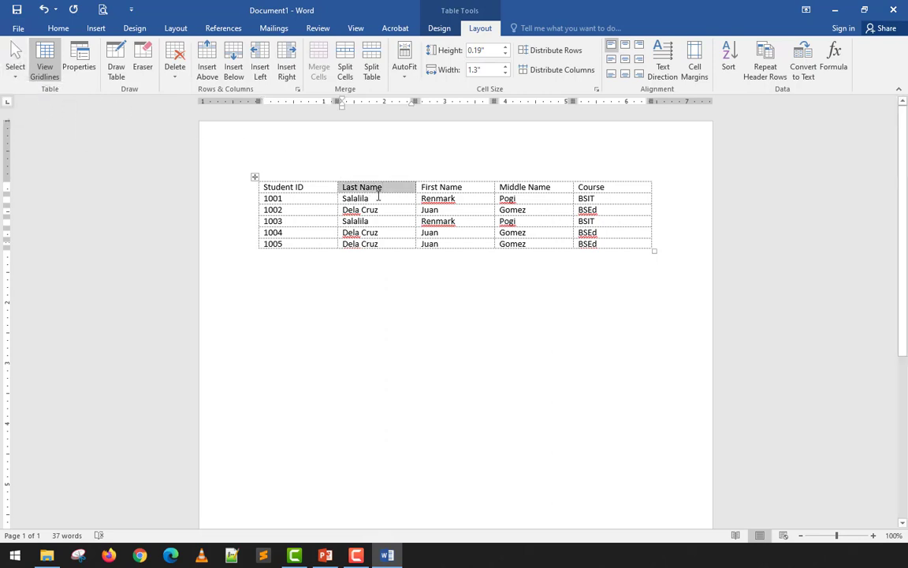
left_click(16, 67)
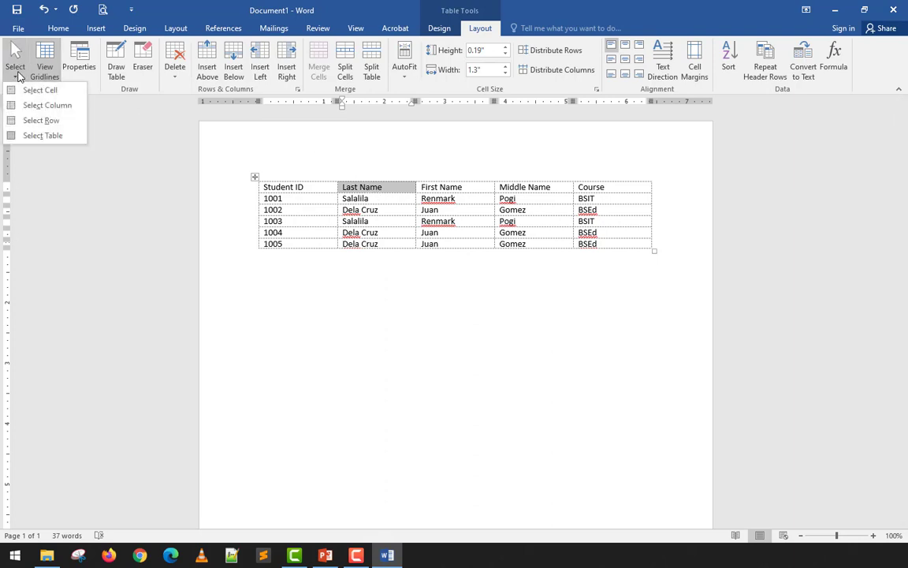
left_click(37, 107)
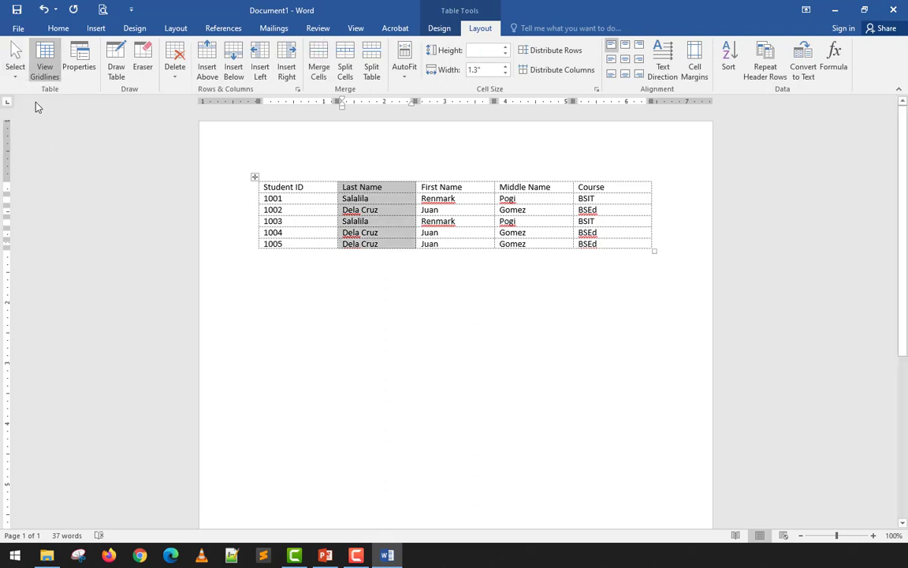
left_click(16, 67)
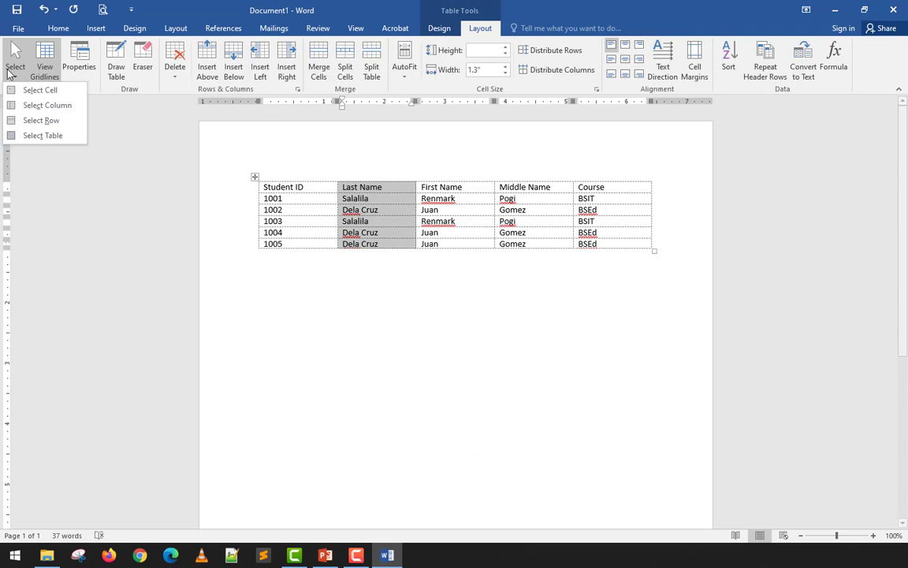
left_click(38, 119)
left_click(364, 189)
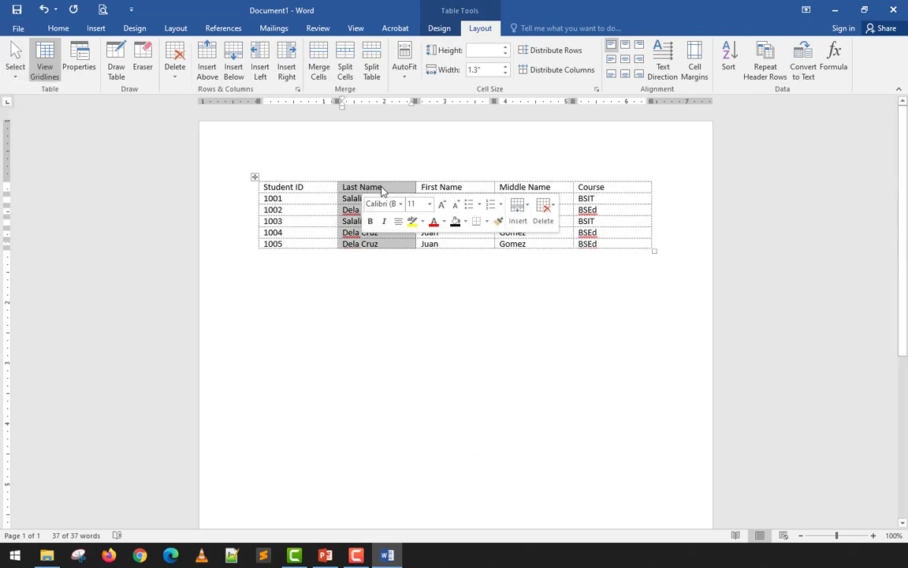
left_click(383, 189)
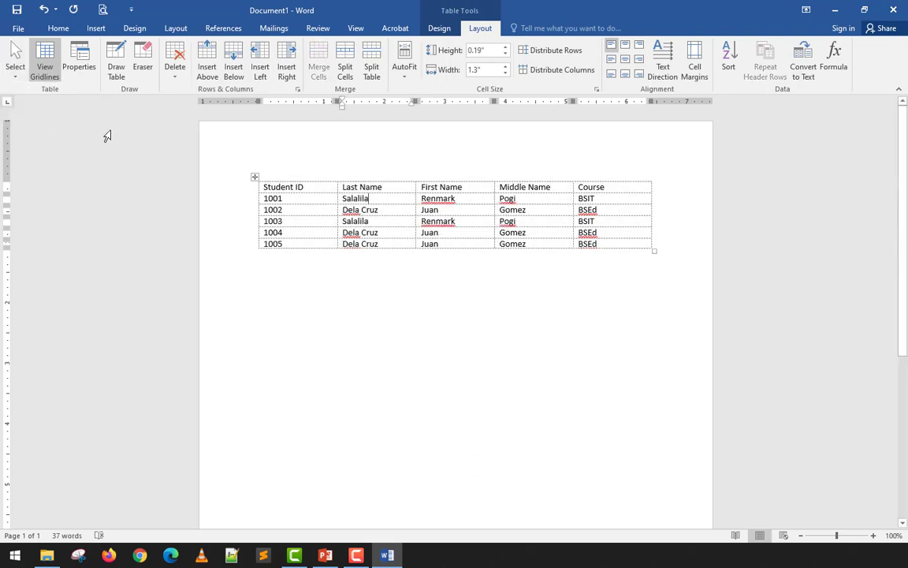
left_click(12, 77)
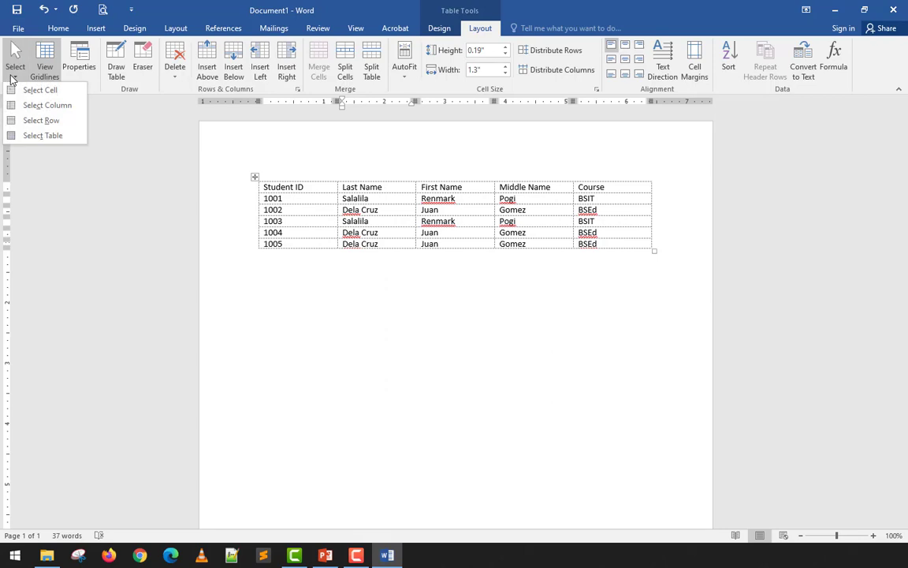
left_click(26, 120)
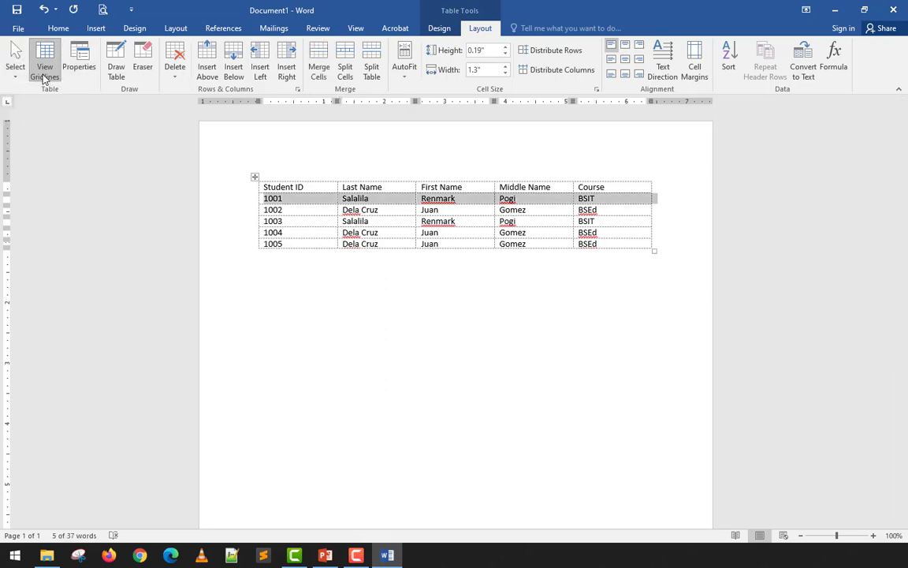
left_click(15, 69)
left_click(39, 121)
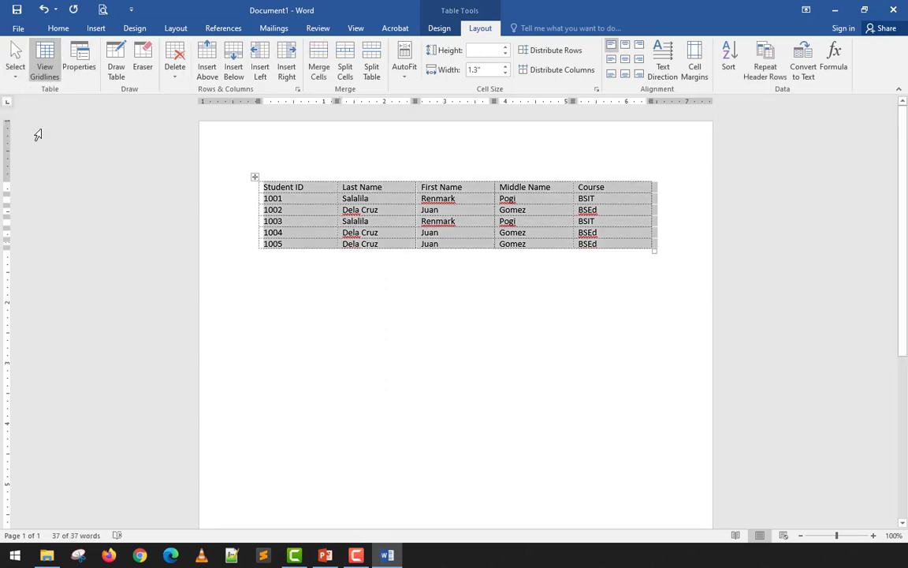
left_click(399, 252)
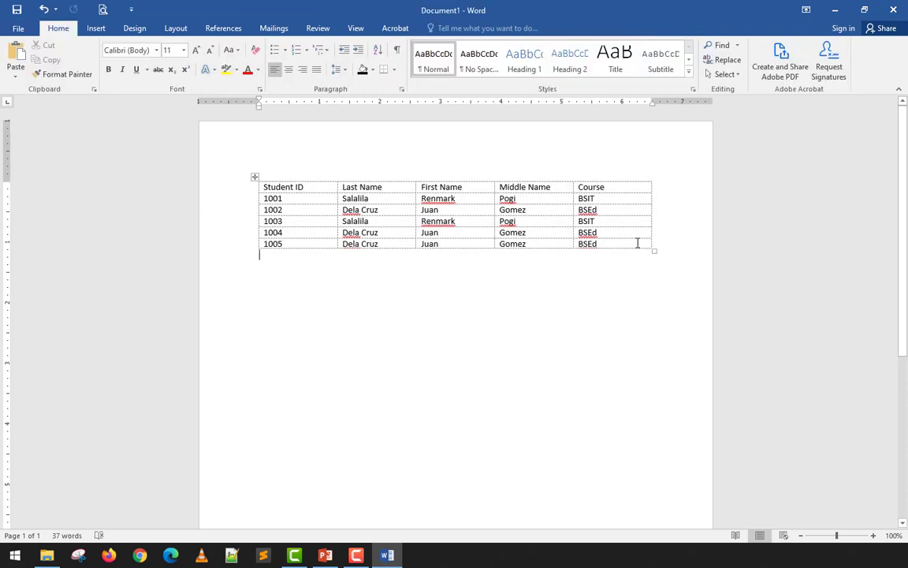
left_click_drag(636, 243, 275, 167)
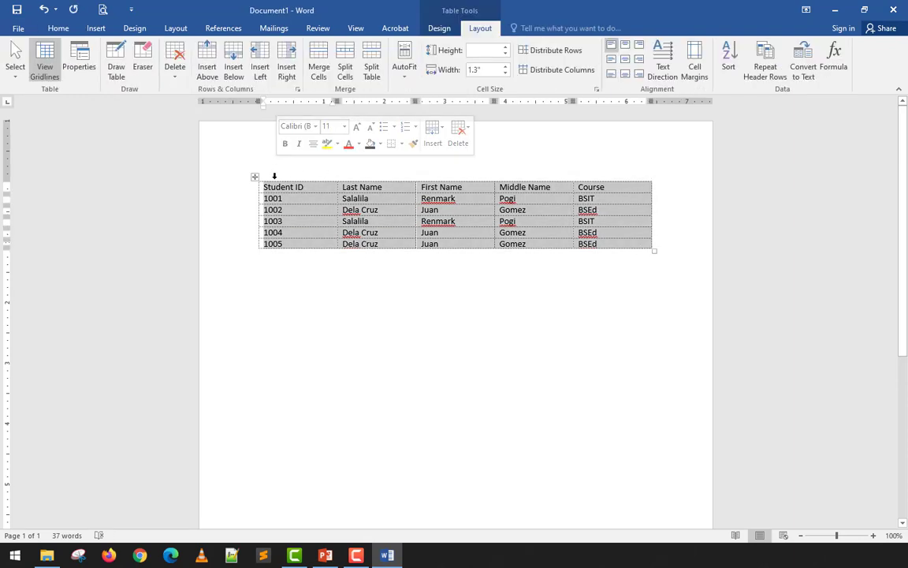
left_click(318, 195)
triple_click(318, 195)
left_click_drag(403, 196, 609, 208)
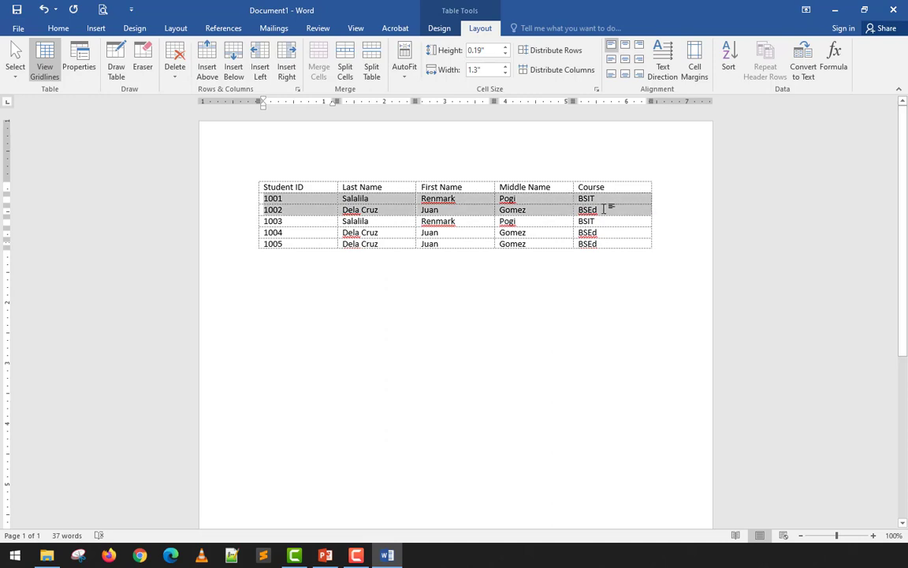
left_click(520, 180)
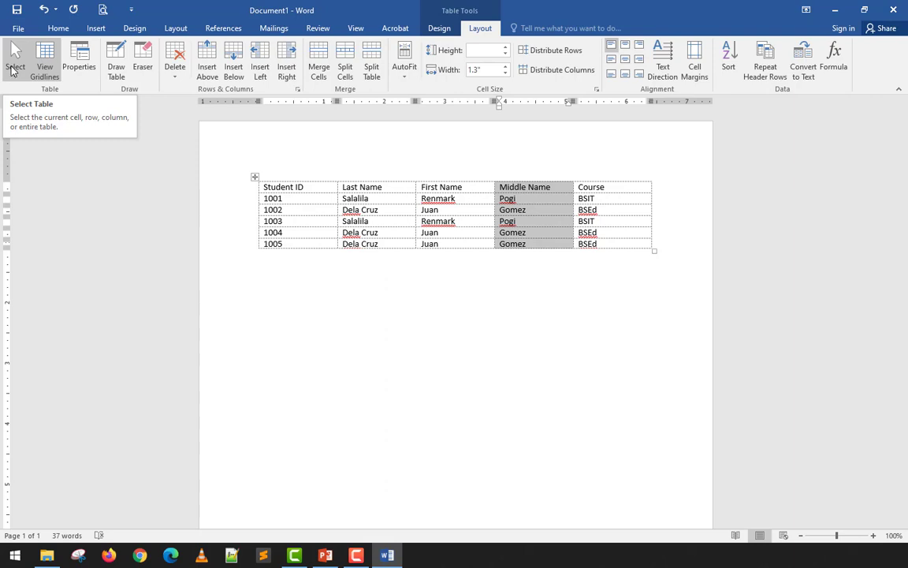
left_click(384, 186)
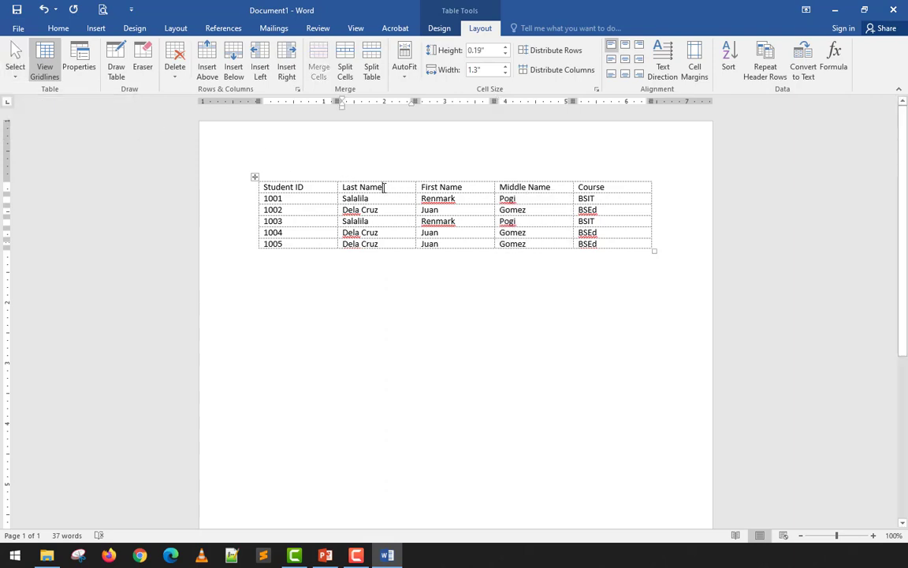
left_click(115, 66)
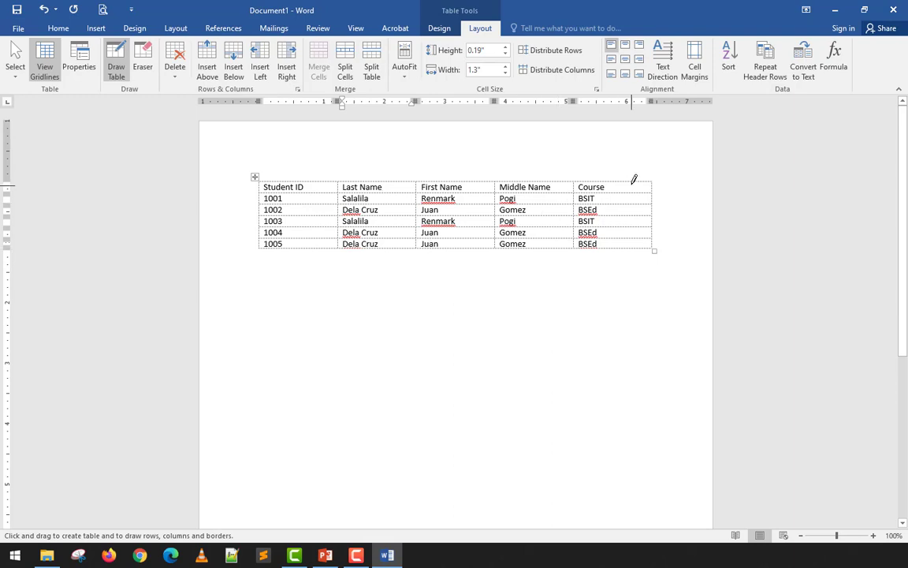
left_click_drag(623, 178, 623, 247)
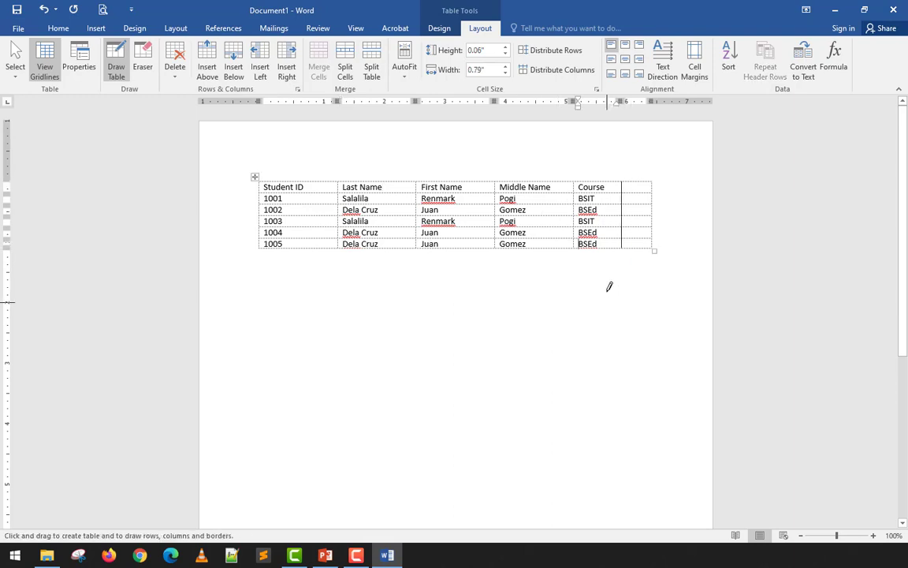
left_click(116, 63)
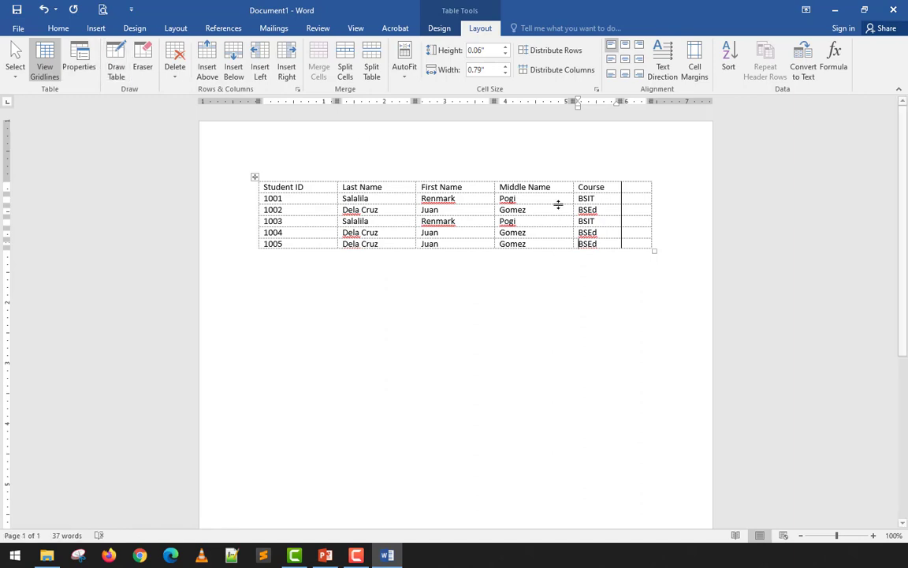
left_click(635, 210)
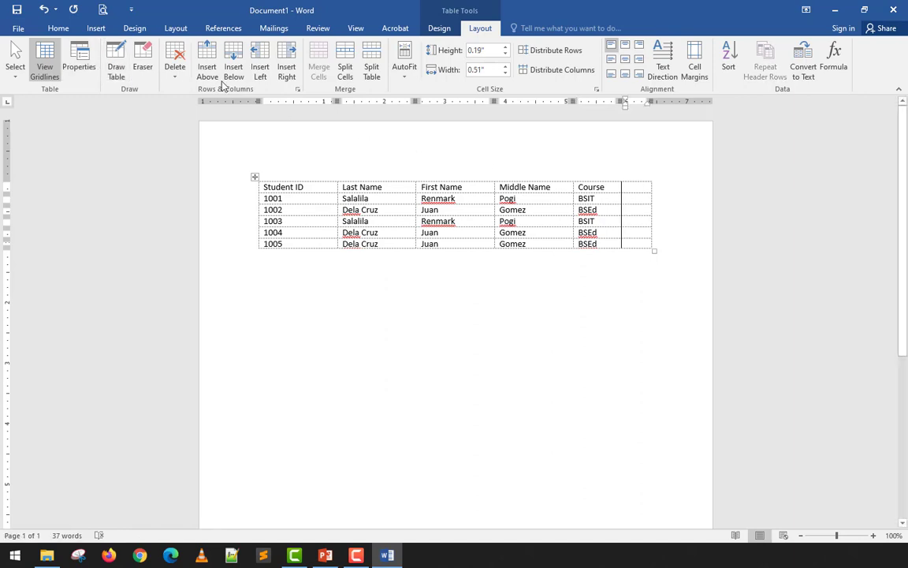
left_click(143, 63)
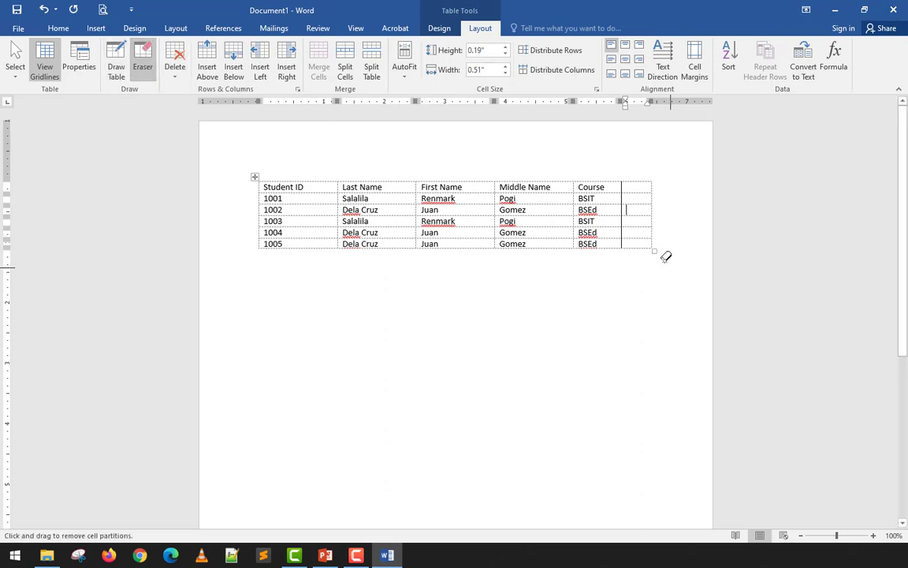
mouse_move(666, 256)
left_mouse_down()
mouse_move(637, 168)
mouse_move(614, 263)
mouse_move(627, 298)
left_mouse_up()
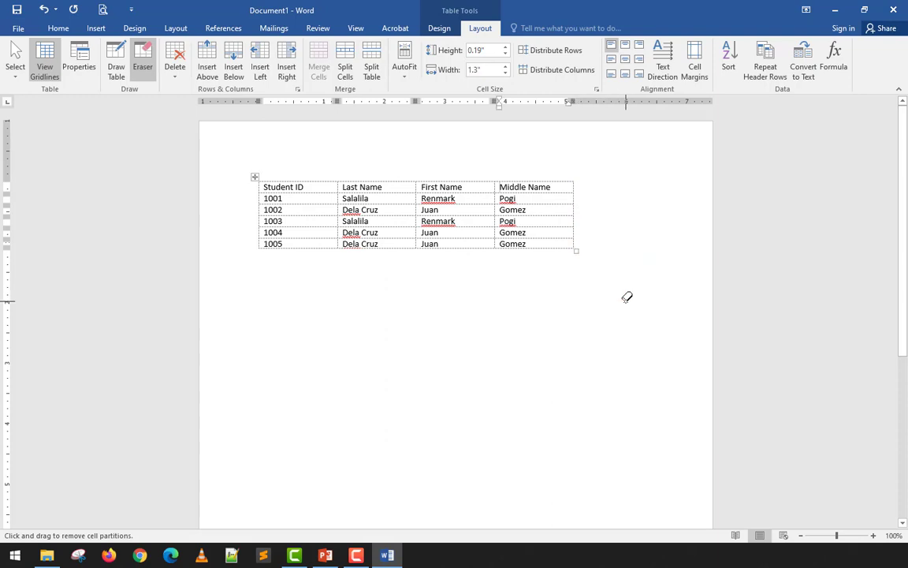
key("ctrl+z")
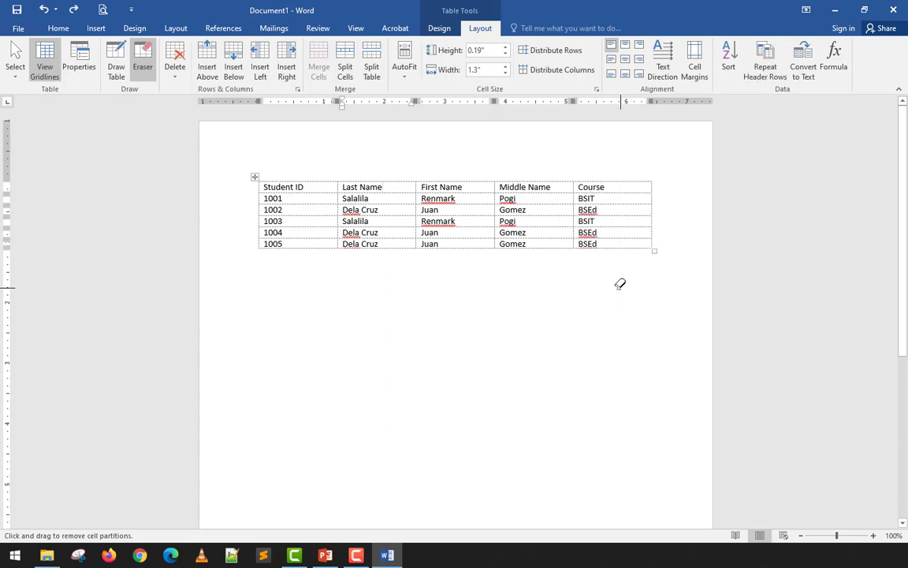
left_click_drag(375, 166, 546, 277)
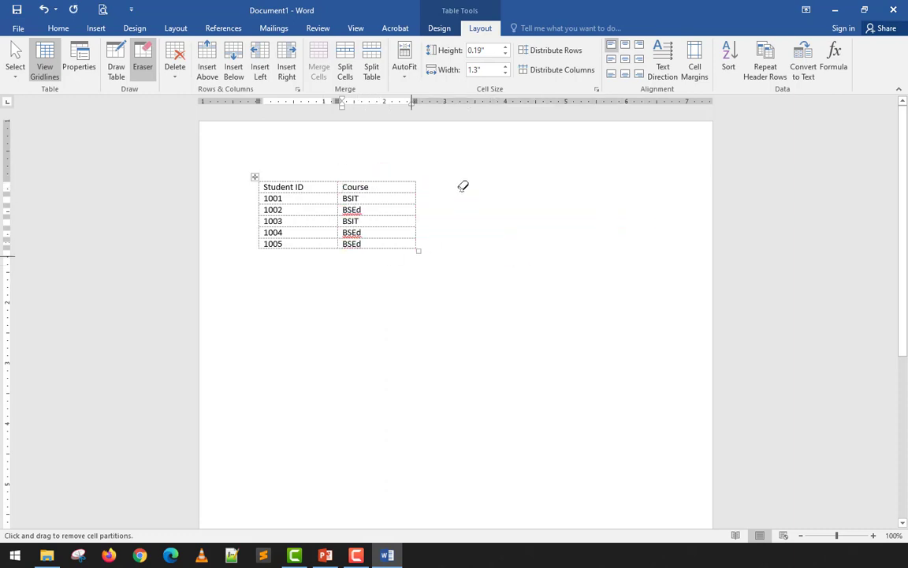
key("ctrl+z")
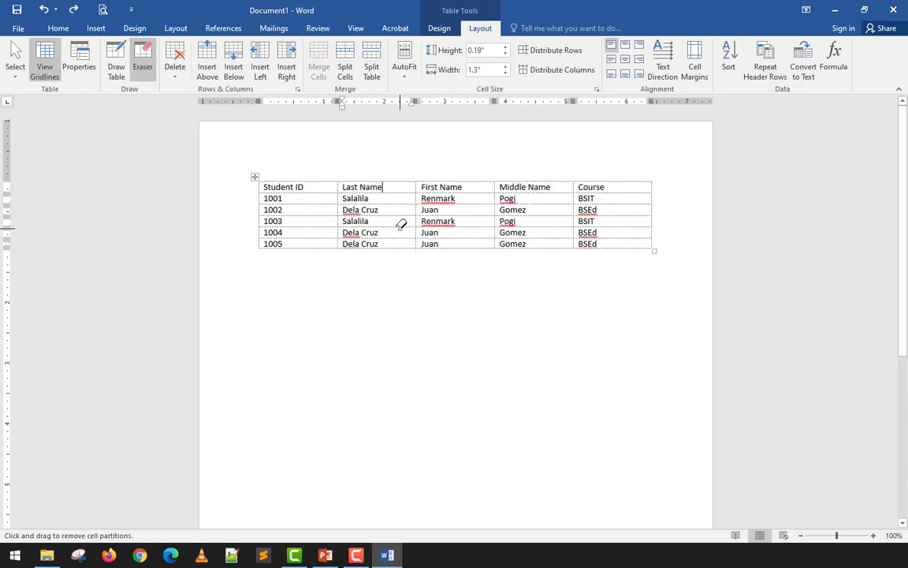
left_click(142, 54)
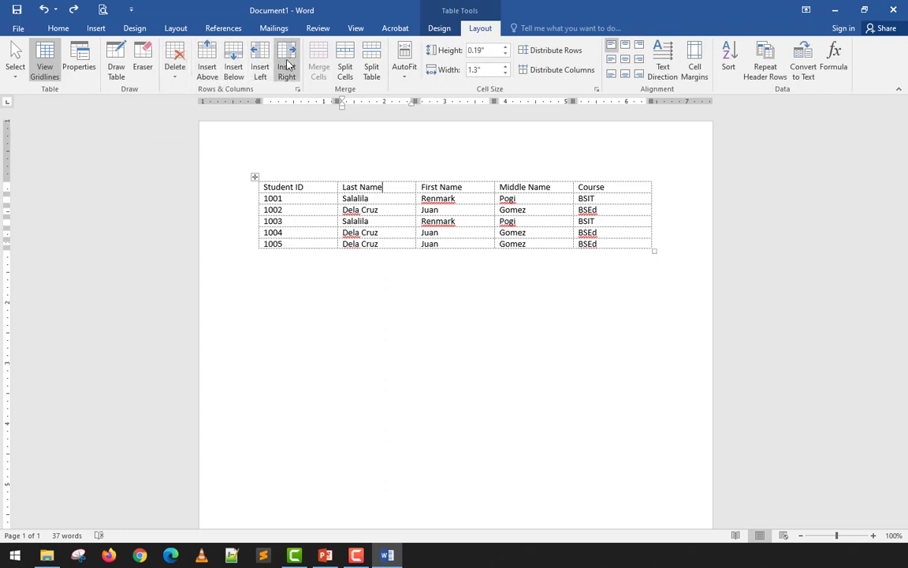
left_click(290, 244)
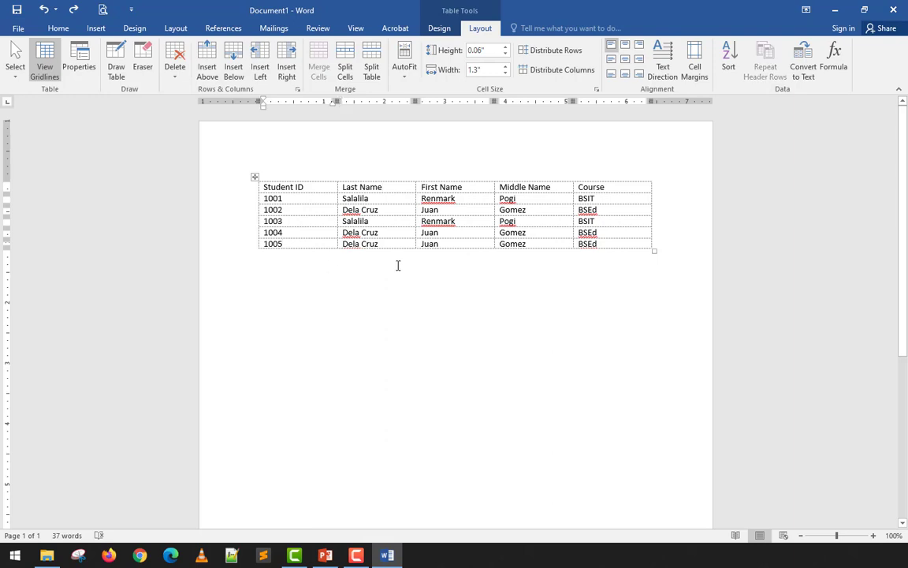
left_click(294, 233)
right_click(294, 232)
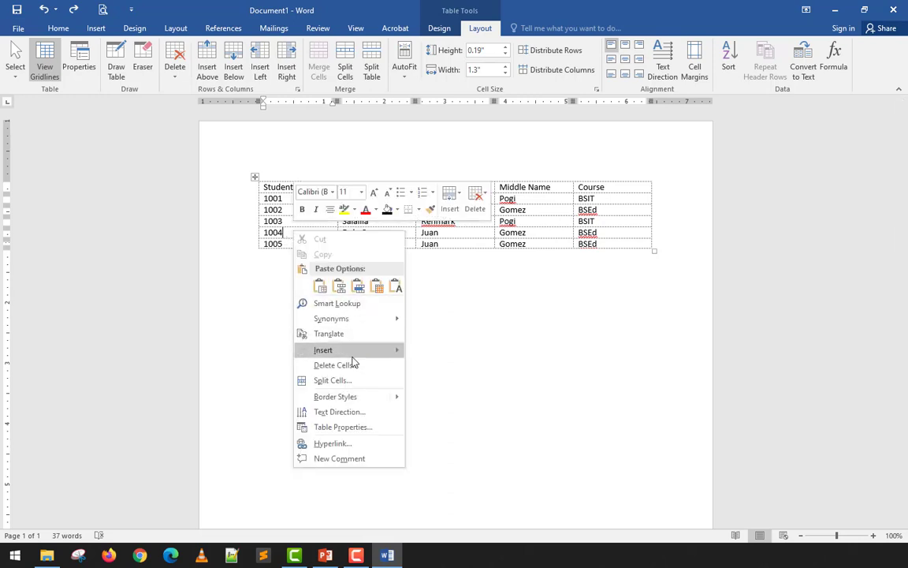
mouse_move(372, 351)
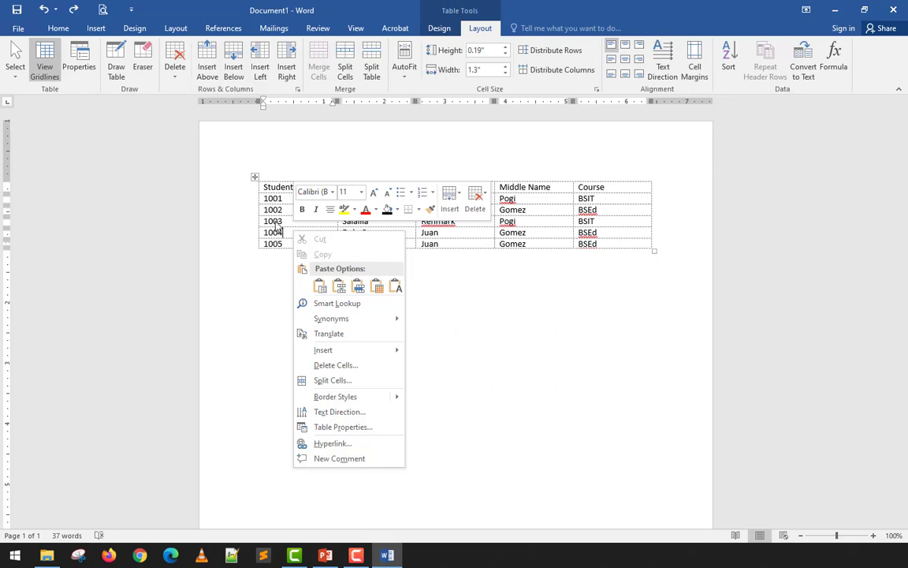
key("Escape")
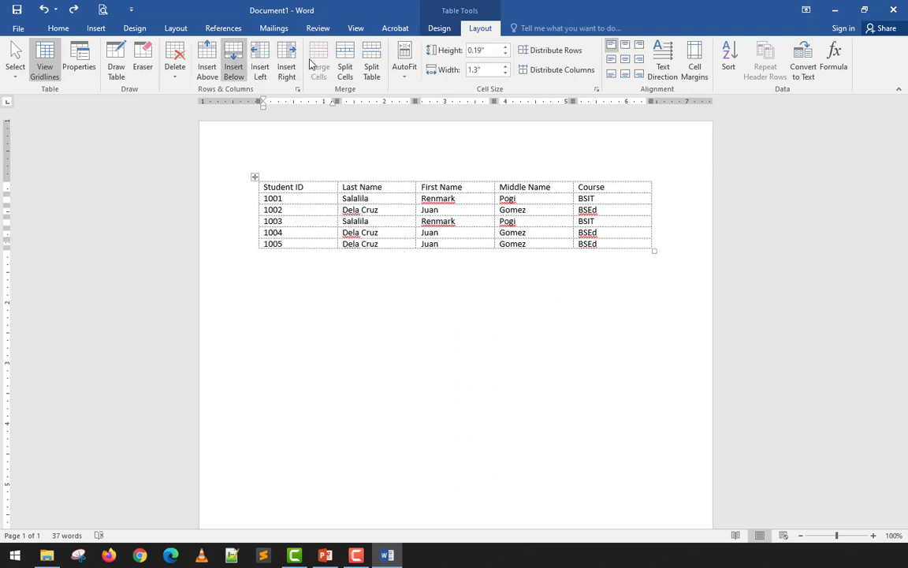
right_click(290, 233)
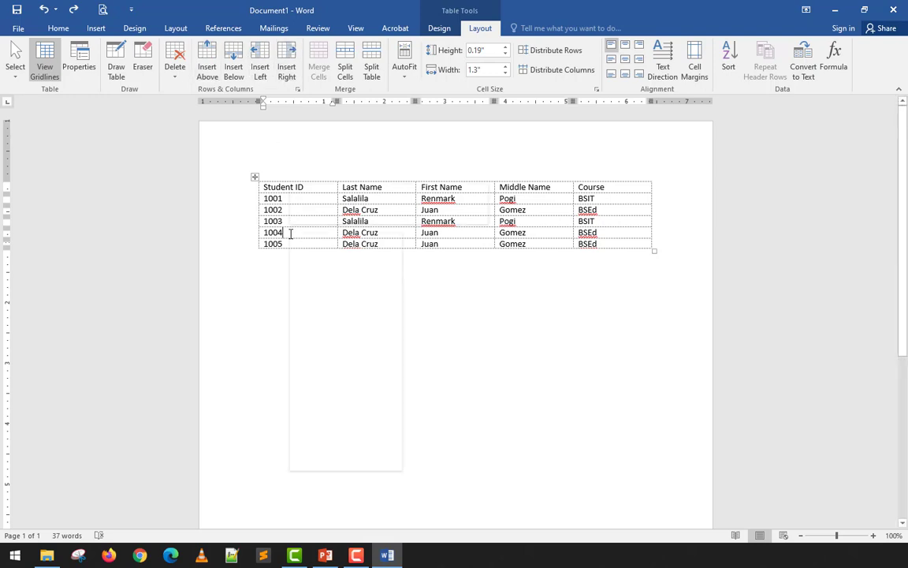
key("Escape")
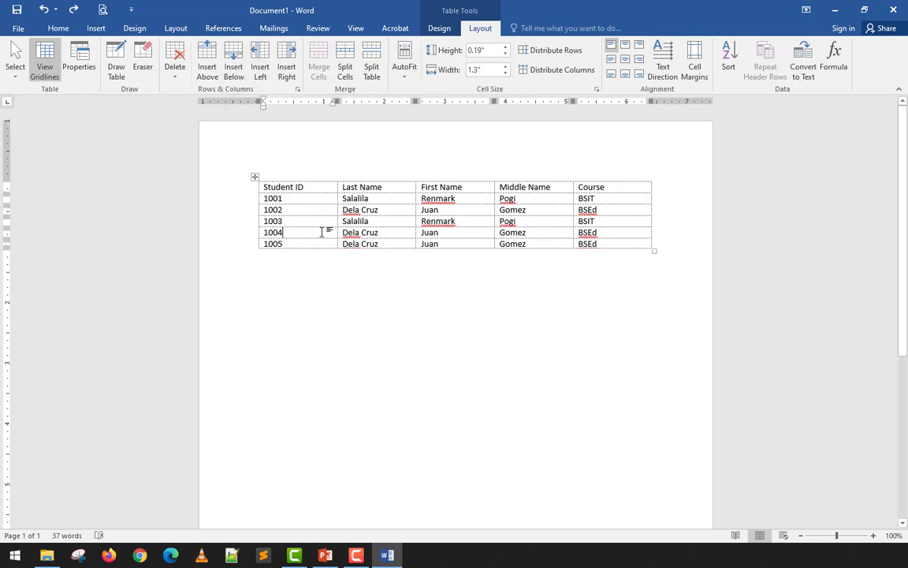
Insert a row below 1004 and enter student ID 1006 in its first cell.
left_click(229, 63)
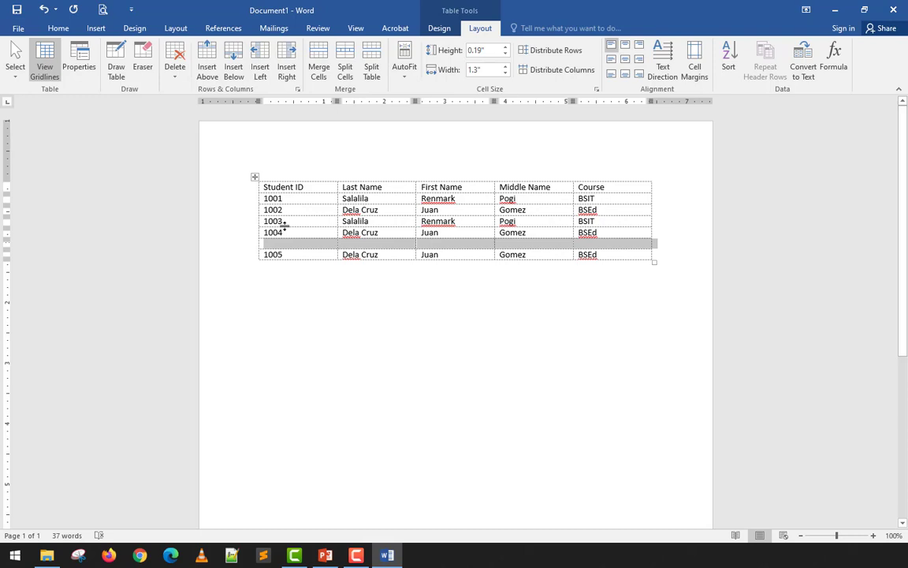
left_click(282, 246)
type("1")
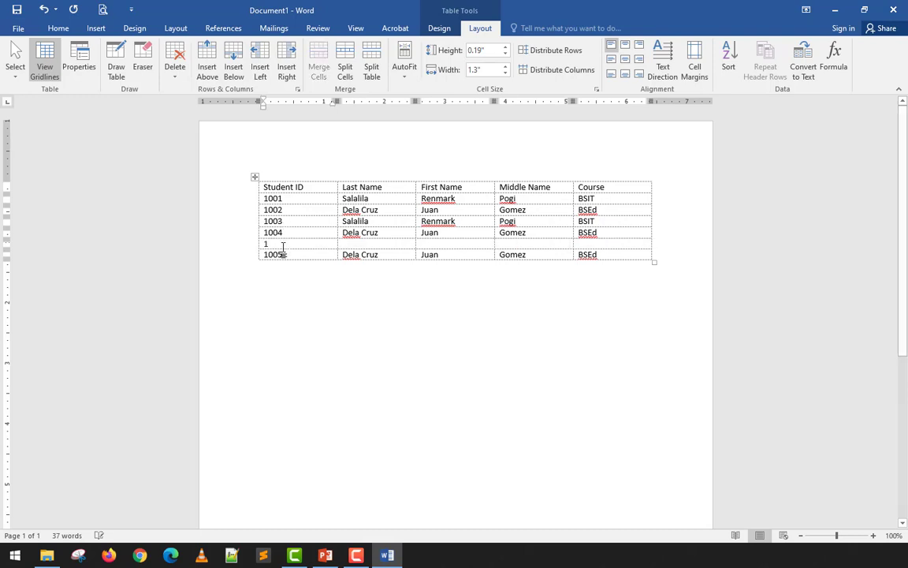
type("006")
key("Tab")
Copy row 1003's last, first and middle names and BSIT course into row 1006.
left_click_drag(341, 224, 607, 223)
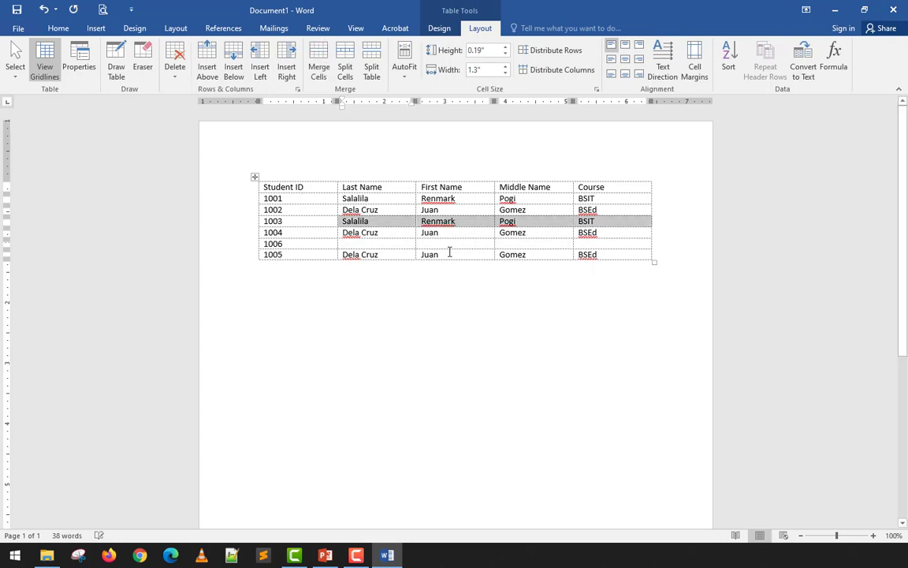
key("ctrl+c")
left_click(407, 244)
key("ctrl+v")
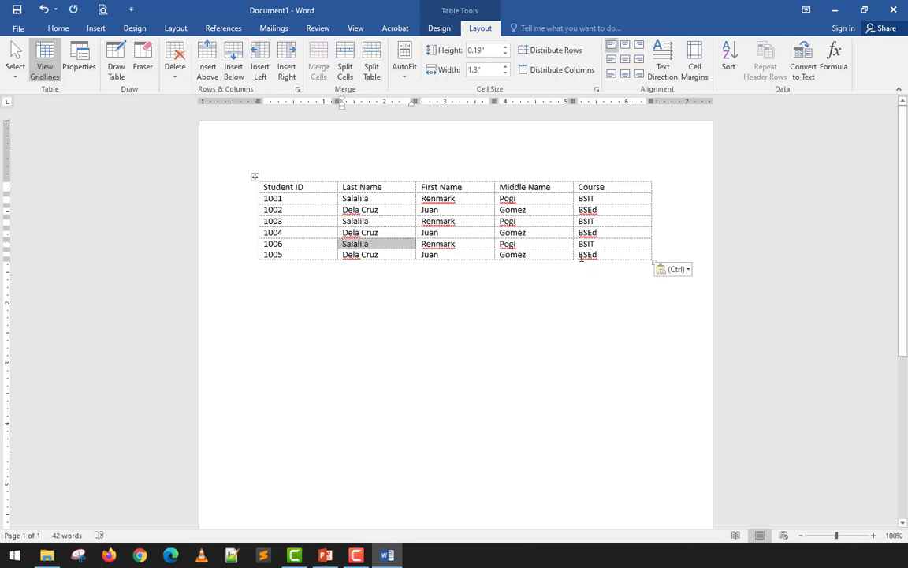
left_click(593, 246)
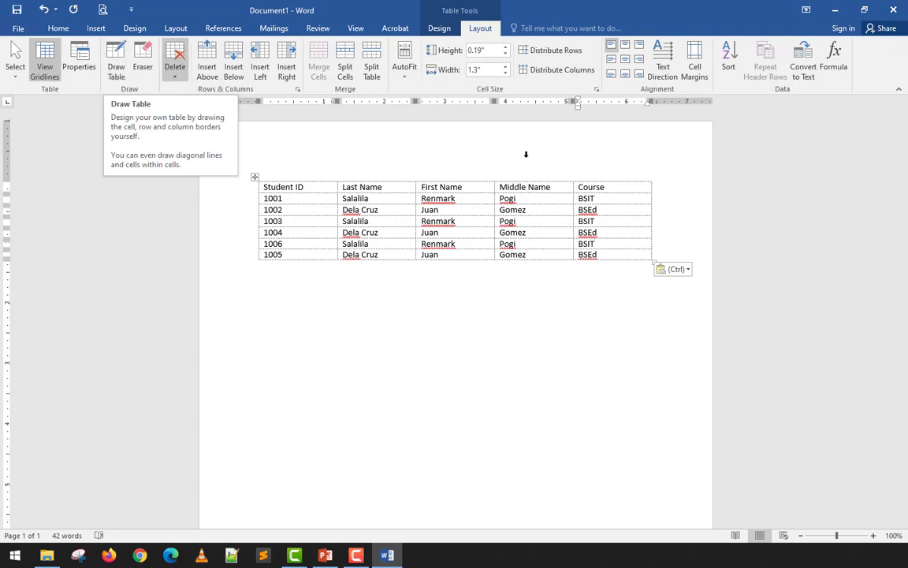
Insert an empty column right of Course and put the caret in its header cell.
left_click(622, 187)
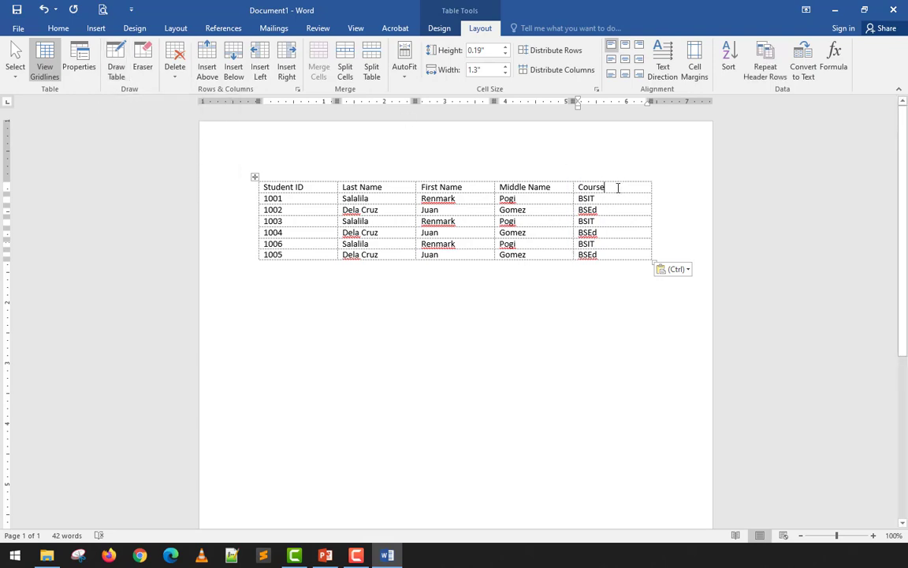
left_click(283, 68)
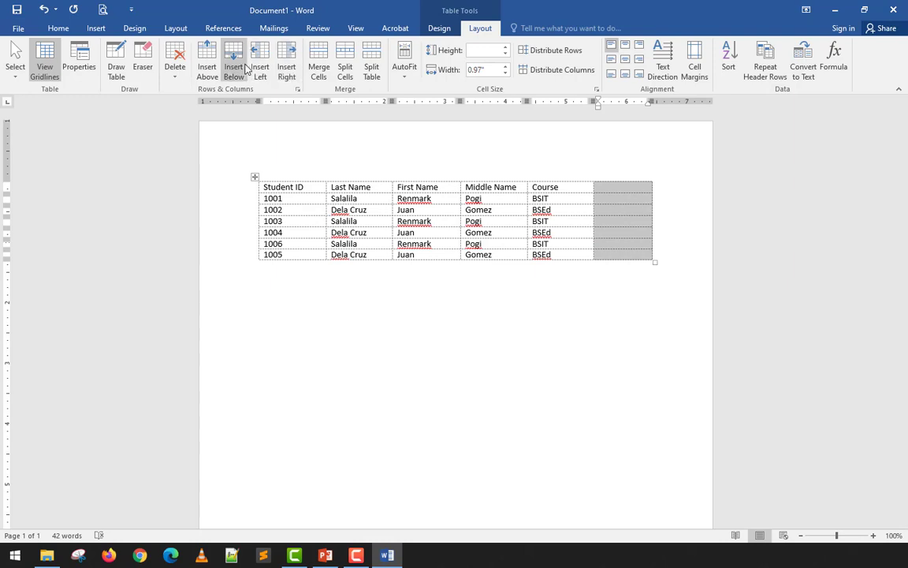
left_click(606, 179)
left_click(605, 188)
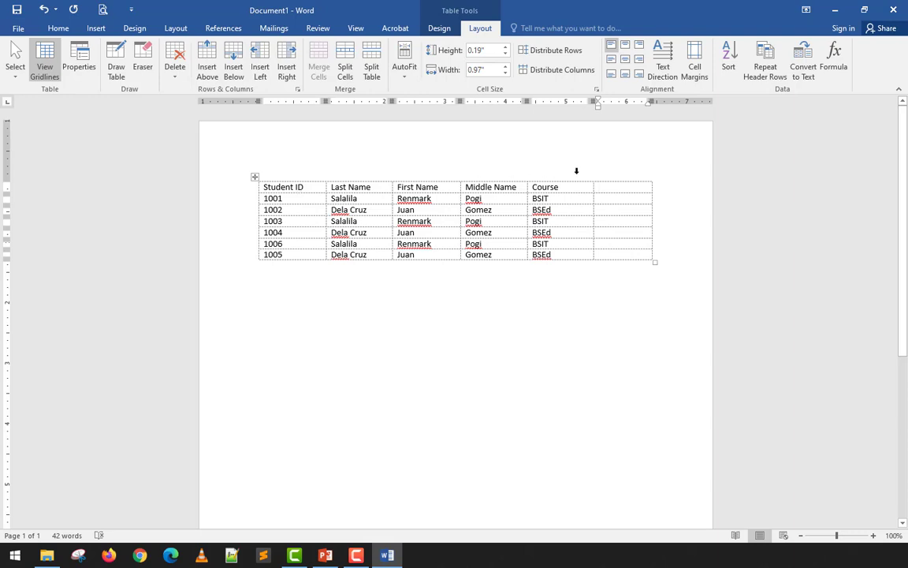
Head the new column Sex, try pasting Male into the 1002–1005 cells, then undo.
type("Sex")
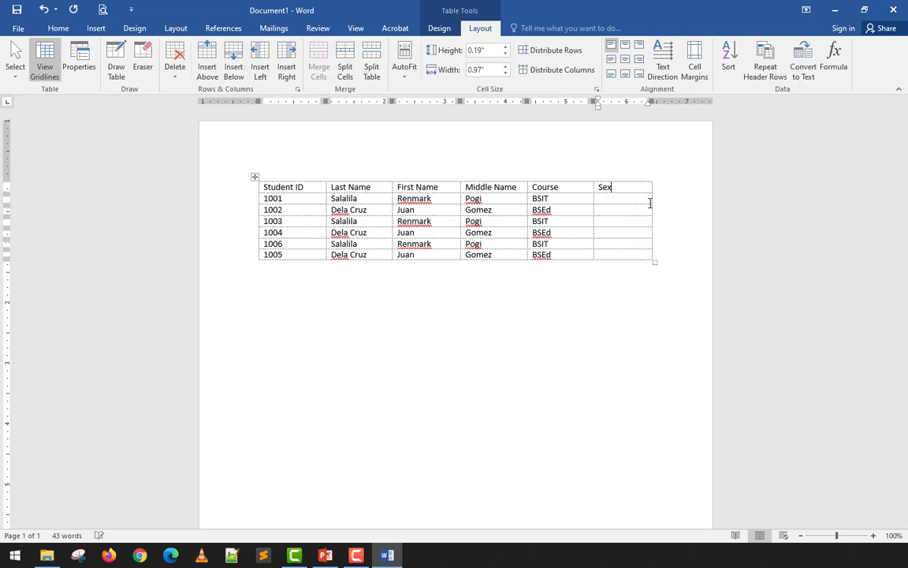
left_click(650, 203)
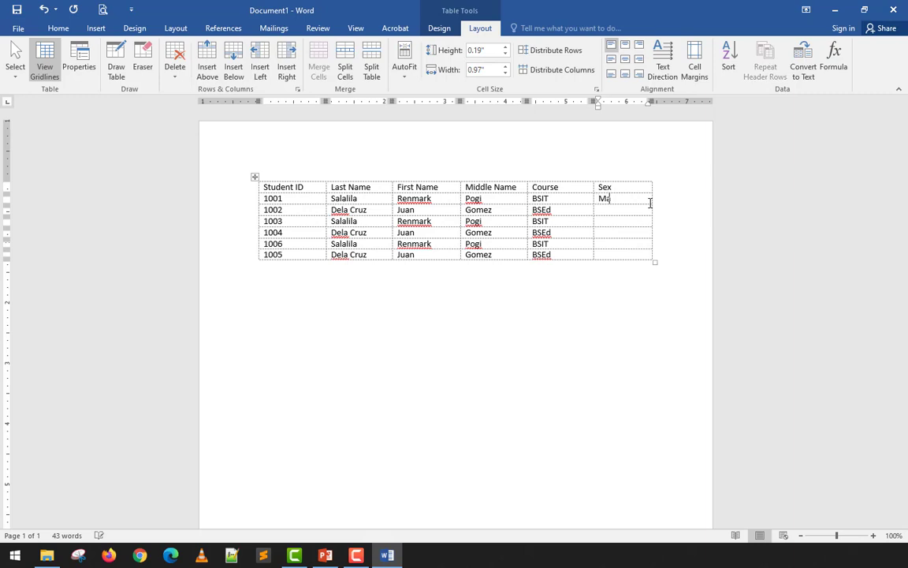
key("Down")
key("ctrl+v")
key("ctrl+z")
key("shift+Down")
key("shift+Down")
key("shift+Down")
key("shift+Down")
key("ctrl+v")
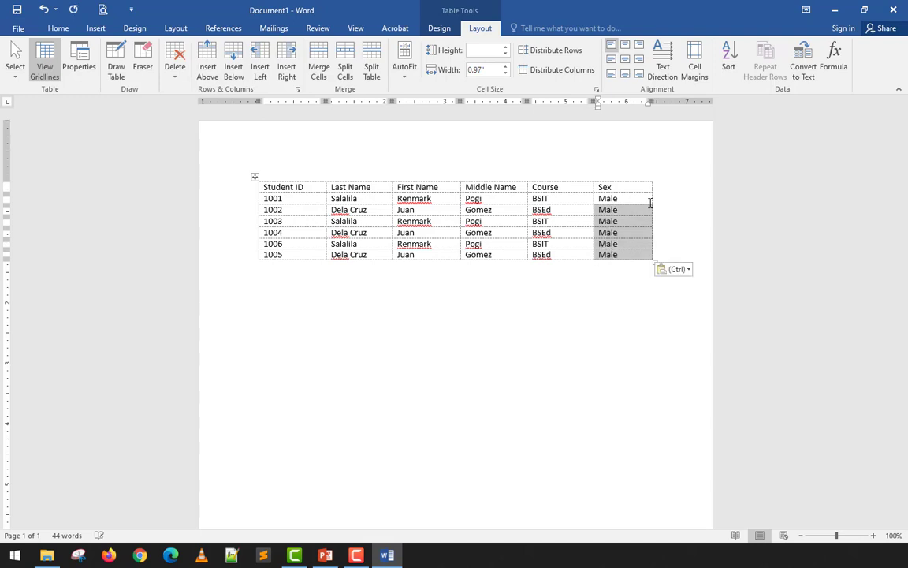
key("ctrl+z")
Paste Male cell by cell into the Sex cells of rows 1002–1004, then undo those pastes.
key("Up")
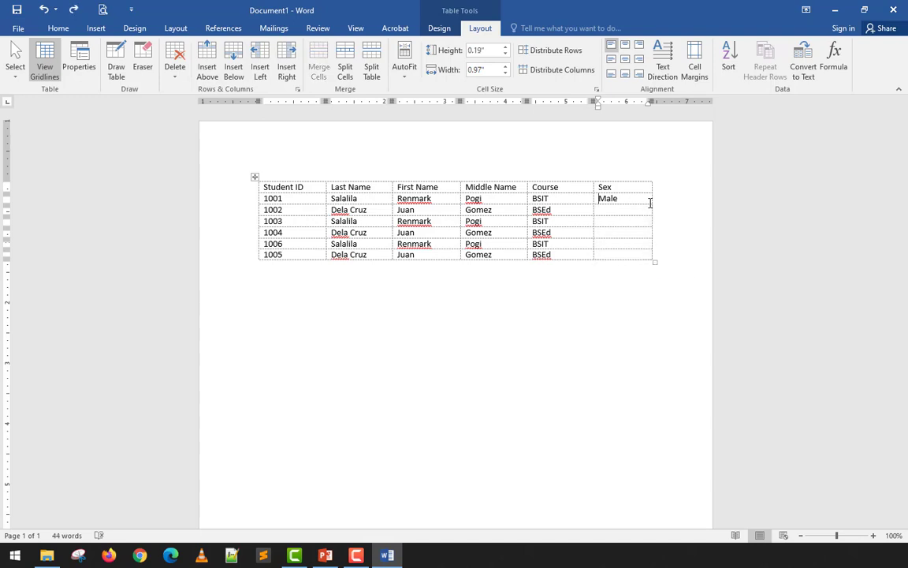
key("shift+End")
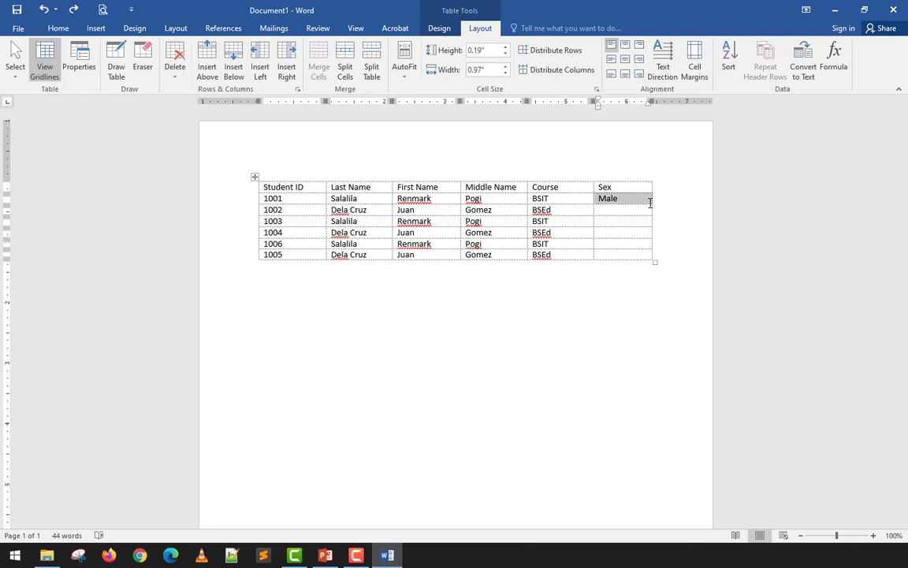
key("Down")
key("shift+Down")
key("shift+Down")
key("shift+Down")
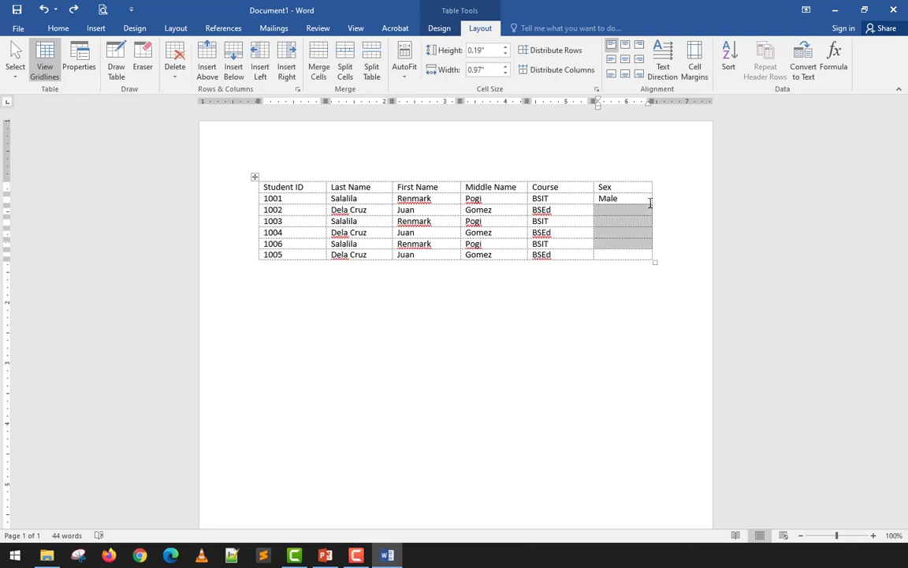
key("Up")
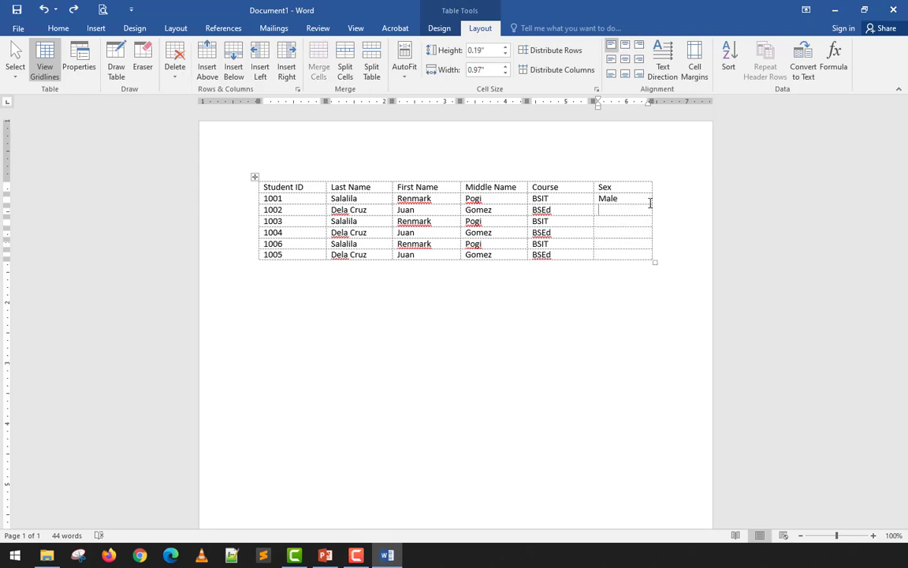
key("ctrl+v")
key("Down")
key("ctrl+v")
key("Down")
key("ctrl+v")
key("shift+Down")
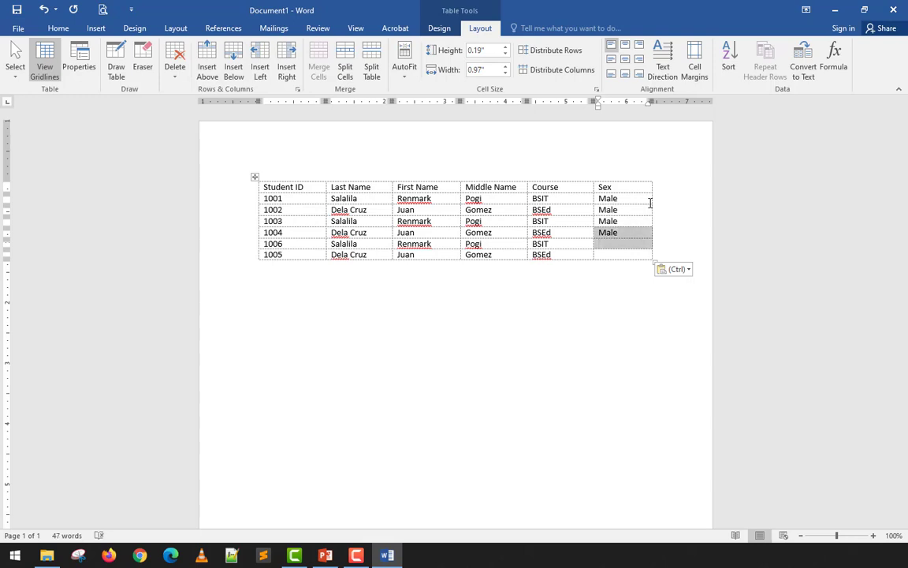
key("ctrl+z")
key("ctrl+z")
key("ctrl+z")
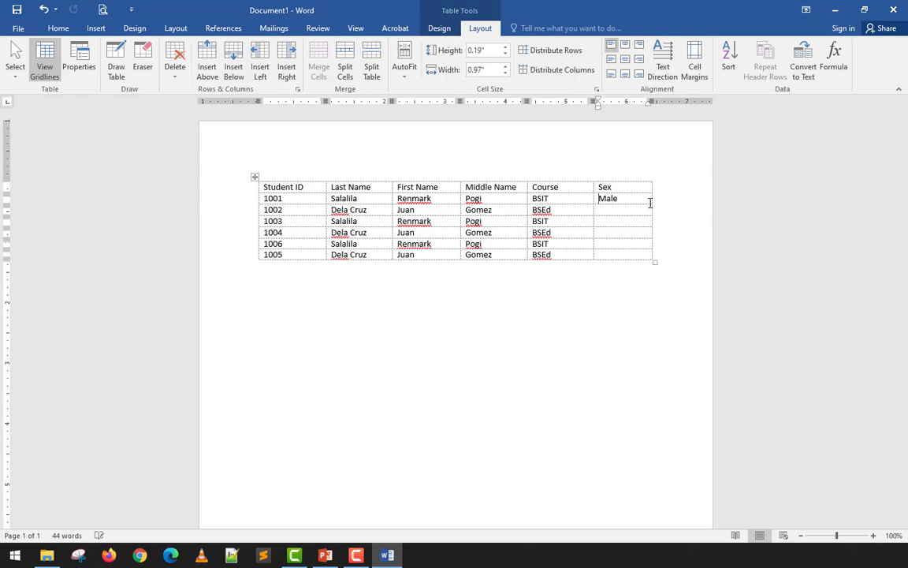
Select the empty Sex cells for 1002 to 1005 and paste Male into all of them.
triple_click(649, 203)
key("Left")
key("shift+Down")
key("shift+Down")
key("shift+Down")
key("shift+Down")
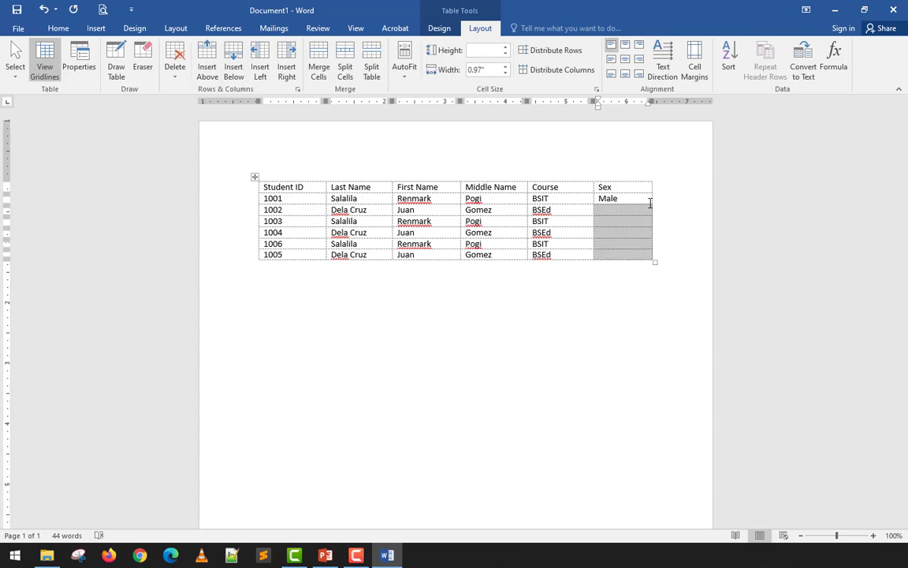
key("Left")
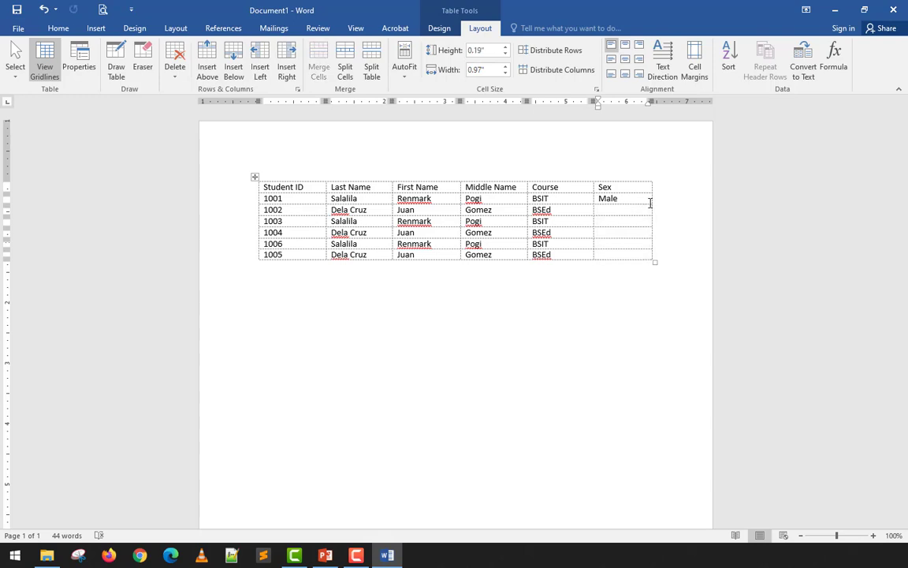
key("shift+Down")
key("shift+Down")
key("shift+Down")
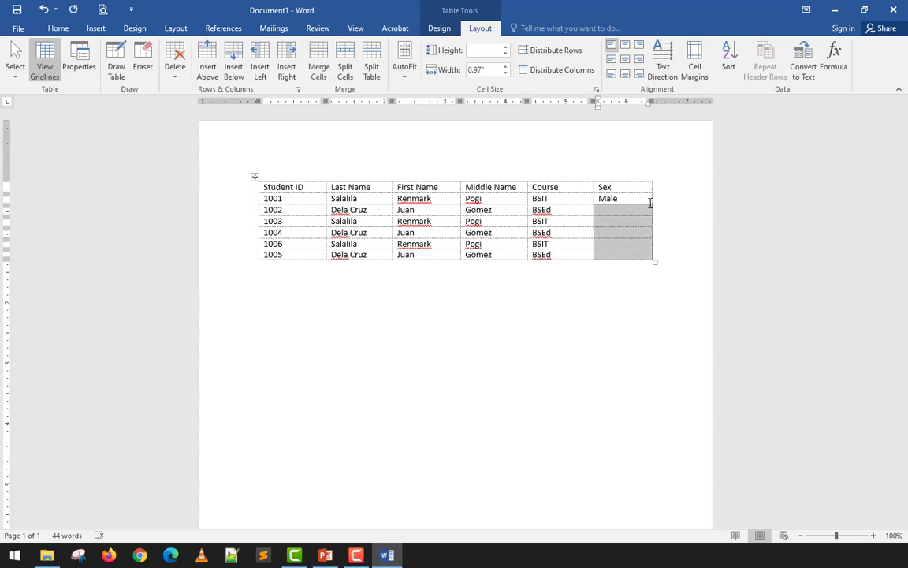
key("ctrl+v")
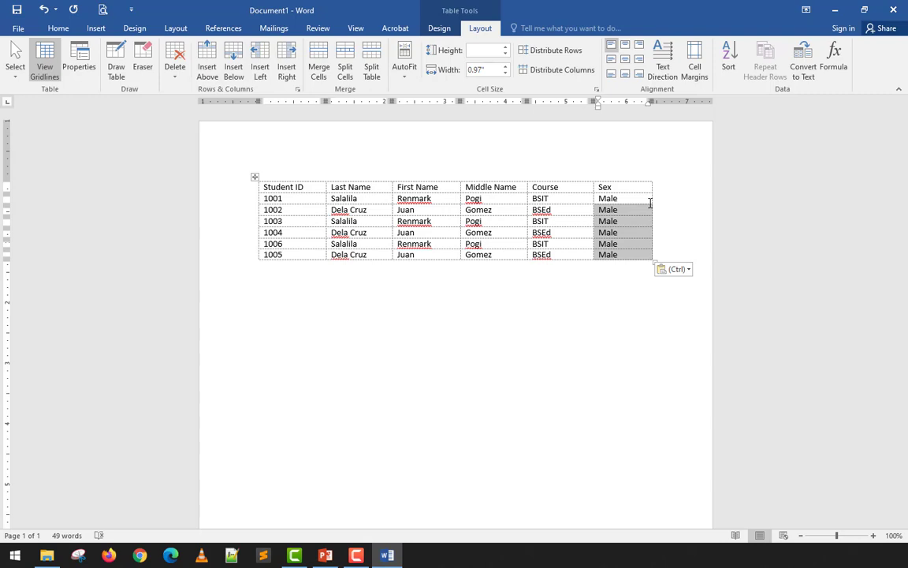
left_click(624, 233)
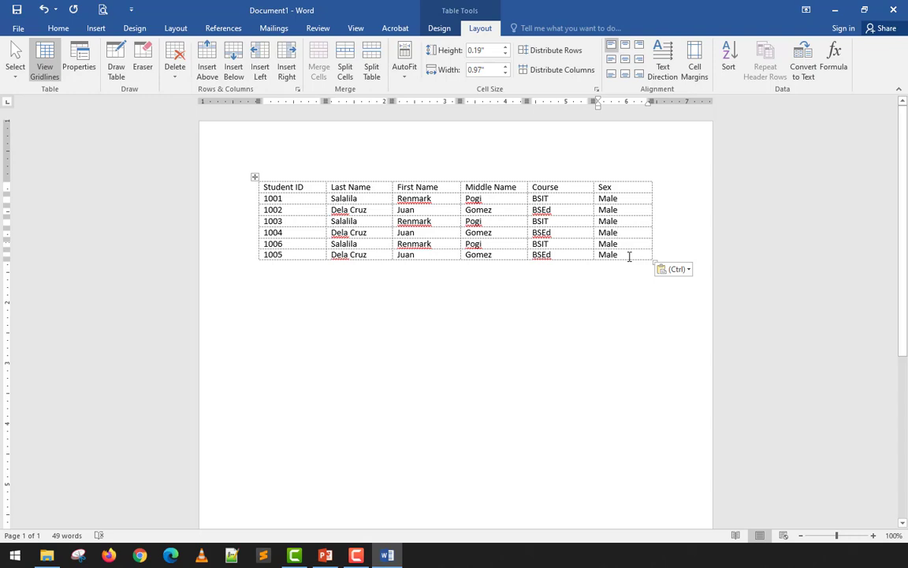
Select rows 1005 and 1006, undo a trial row deletion, and clear their contents.
left_click_drag(629, 256, 261, 247)
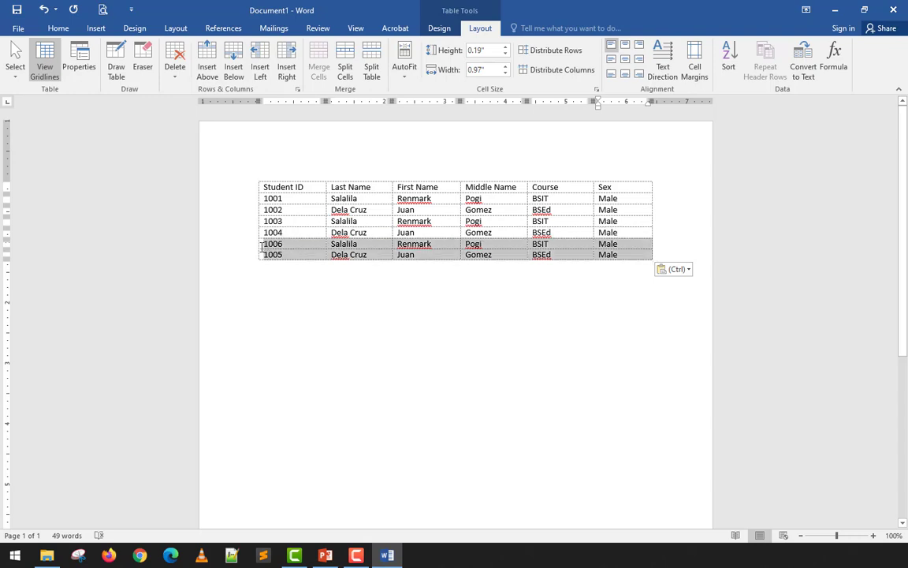
left_click_drag(261, 246, 261, 247)
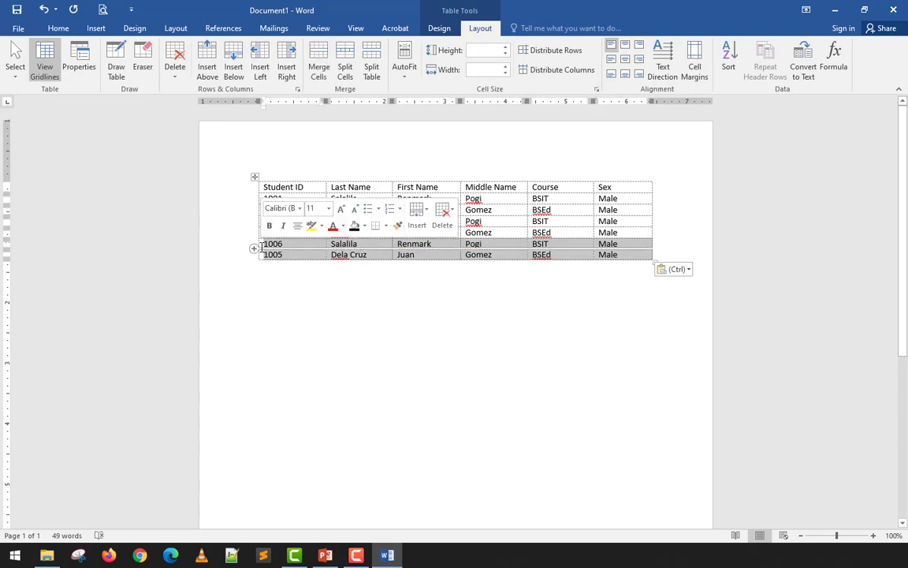
key("BackSpace")
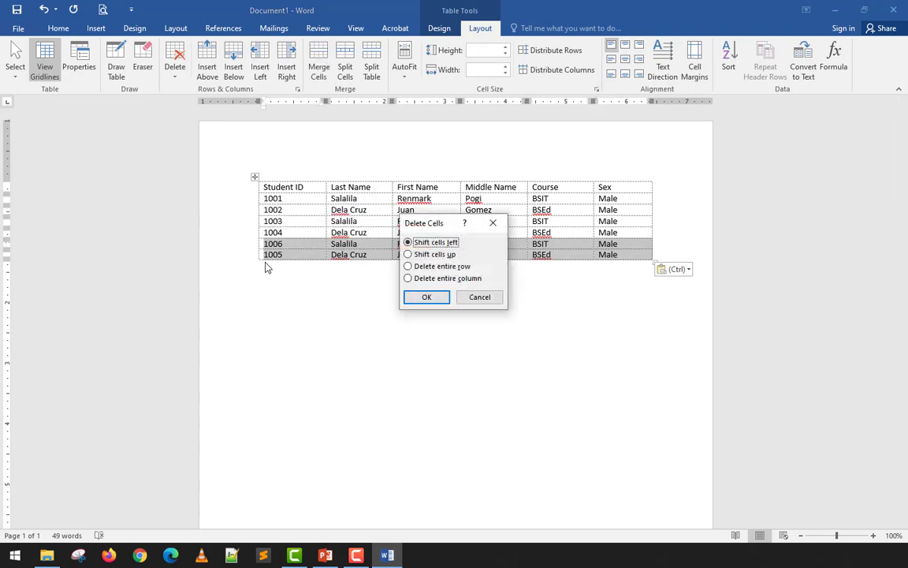
left_click(444, 299)
key("ctrl+z")
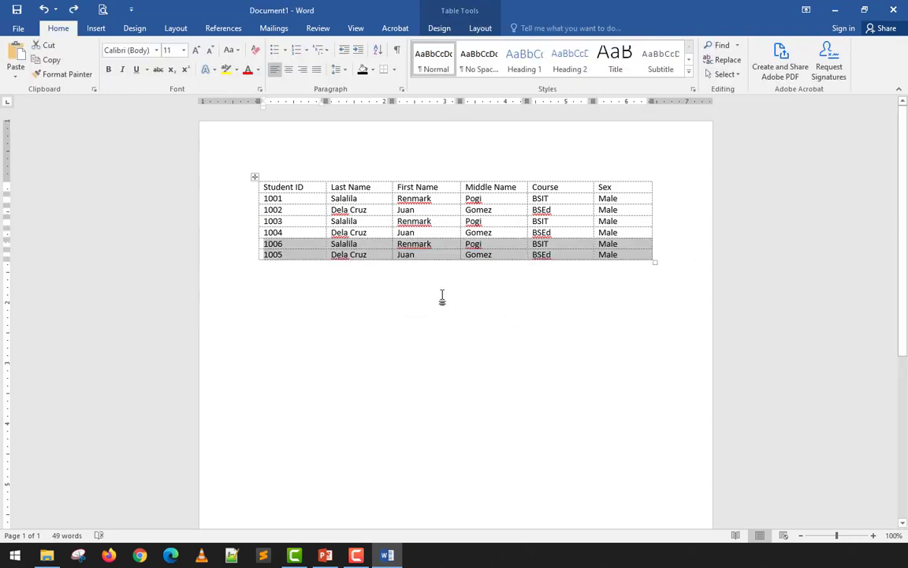
key("Delete")
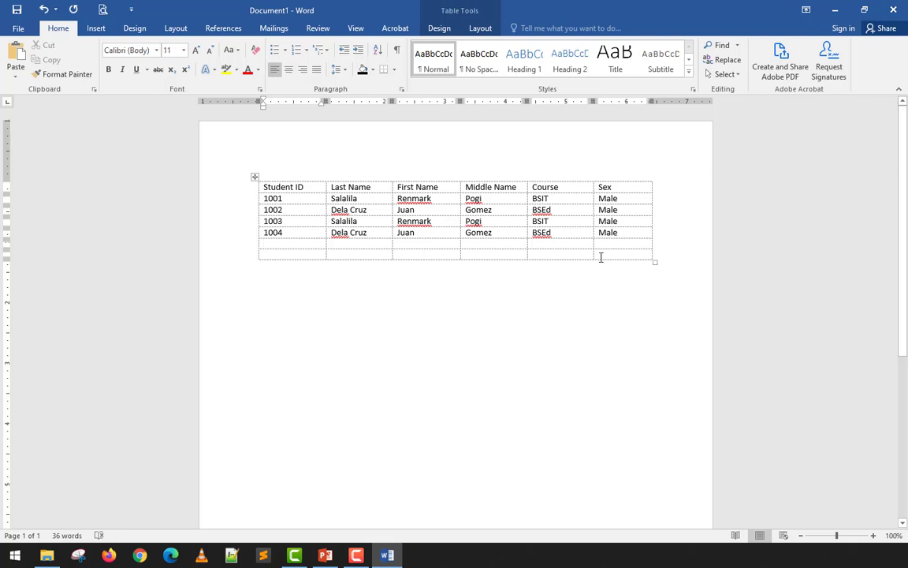
Select the two empty bottom rows, dismissing the Delete Cells prompt and deletion menu.
left_click_drag(602, 253, 300, 244)
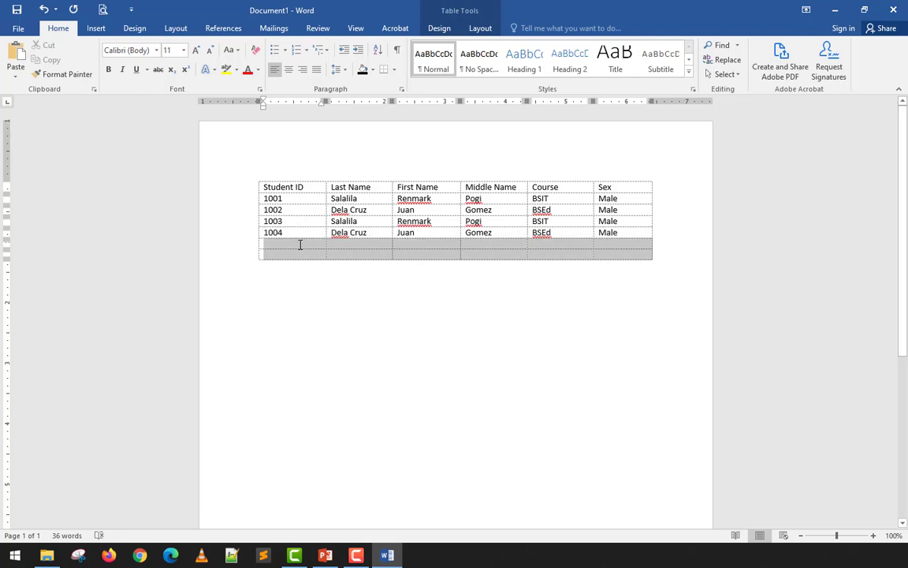
right_click(300, 245)
key("d")
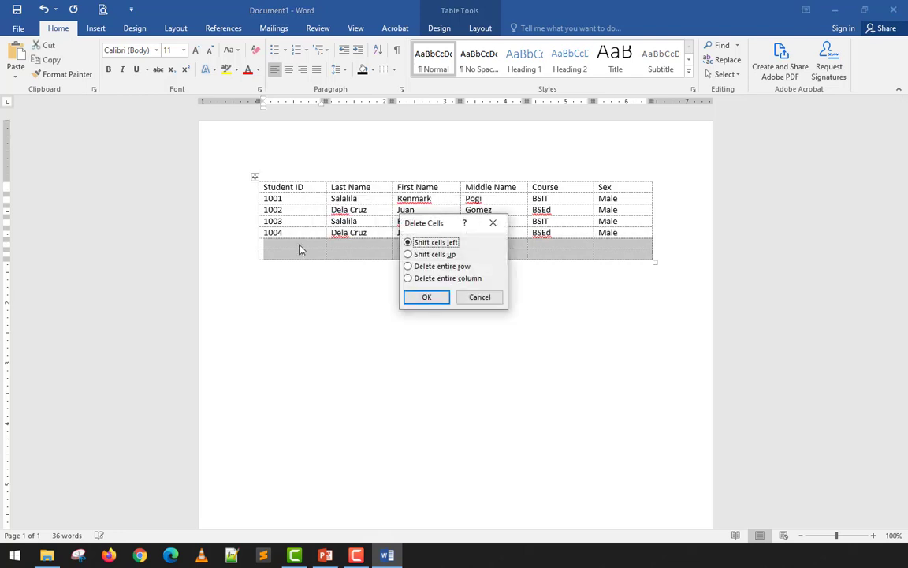
left_click(489, 297)
left_click(475, 32)
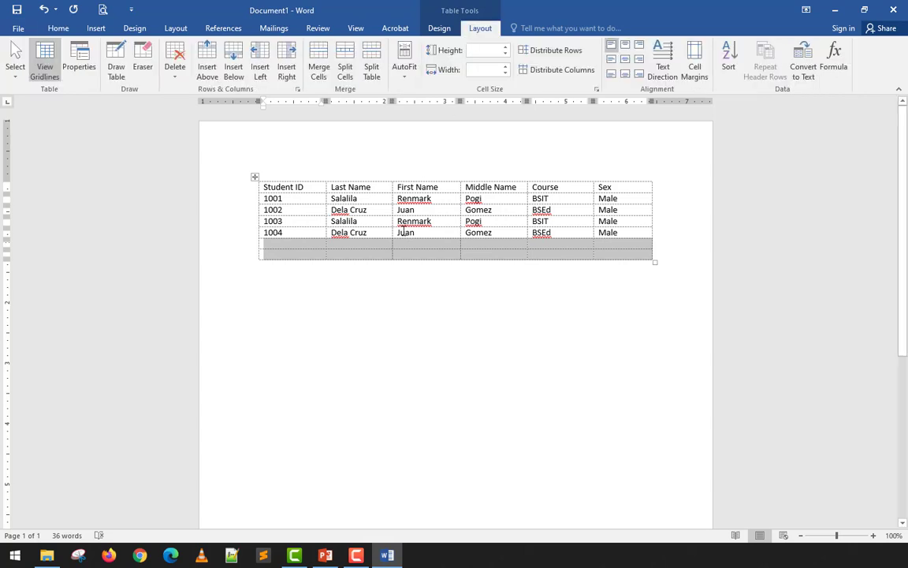
left_click(175, 64)
left_click(178, 49)
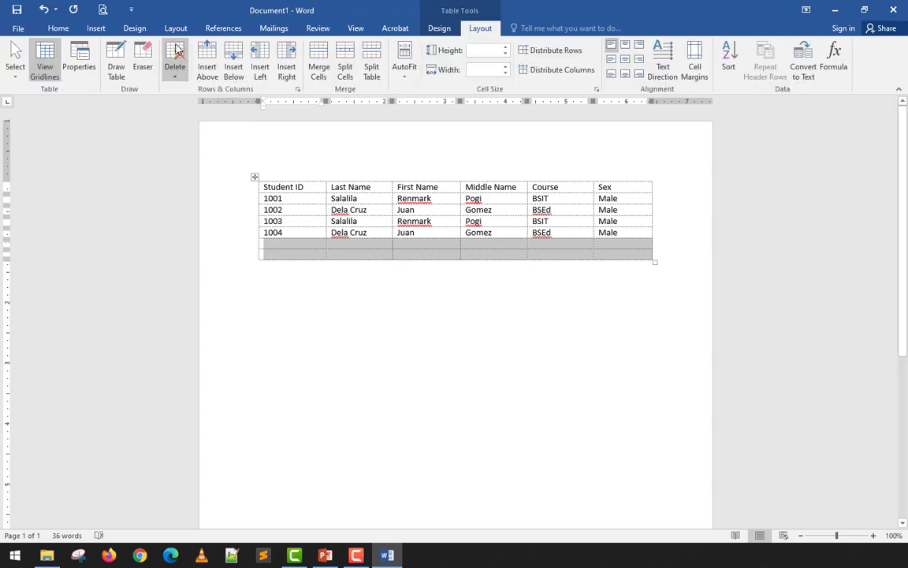
left_click(176, 50)
left_click(177, 52)
Try Delete Cells on the empty bottom rows, then undo the deletion.
left_click(179, 57)
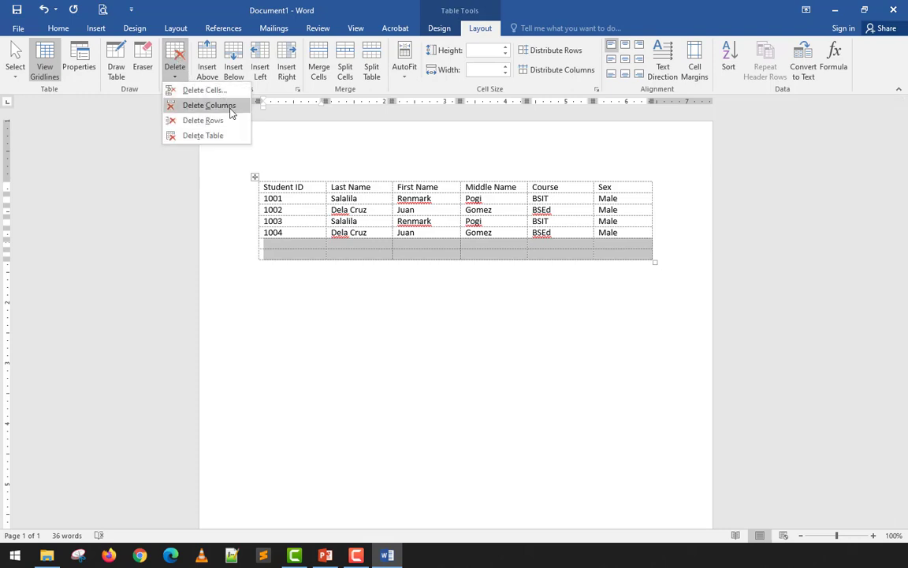
key("Escape")
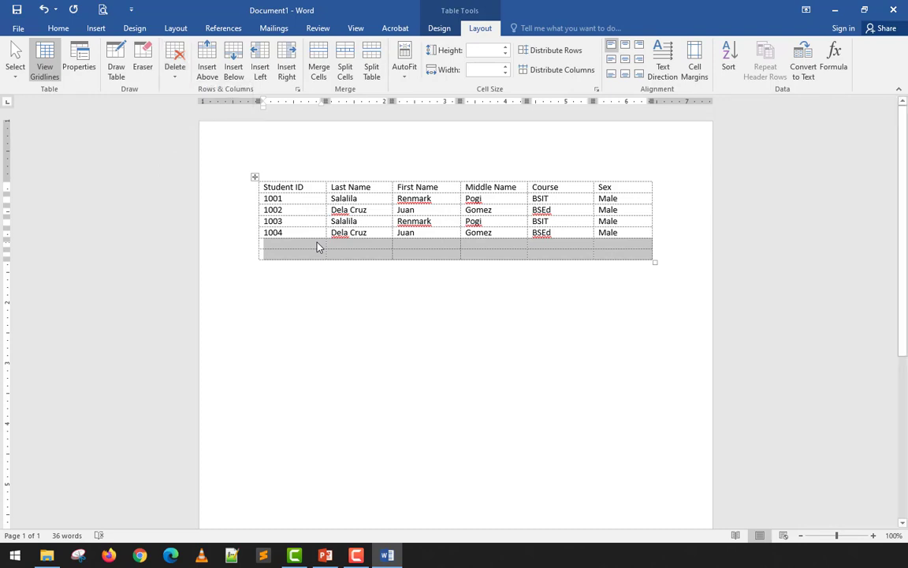
key("BackSpace")
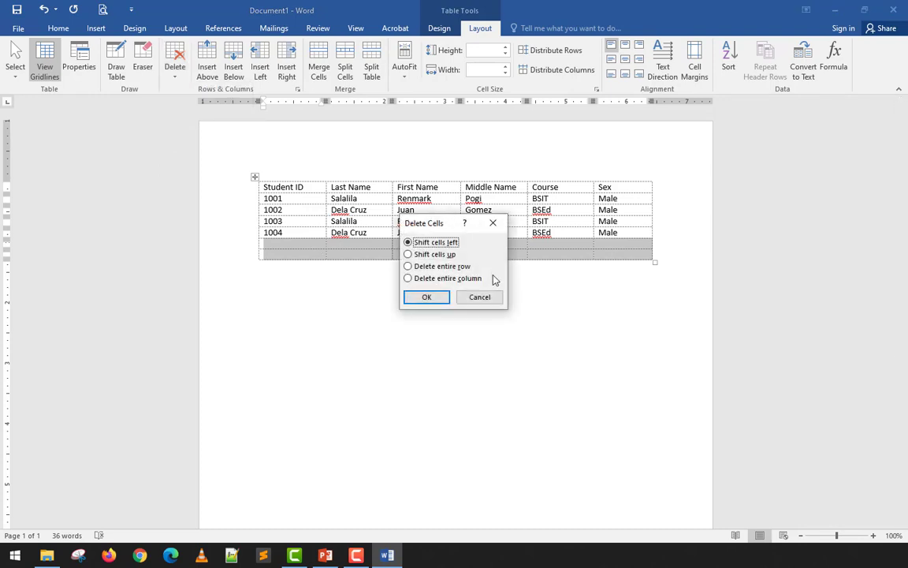
left_click(483, 298)
left_click(173, 74)
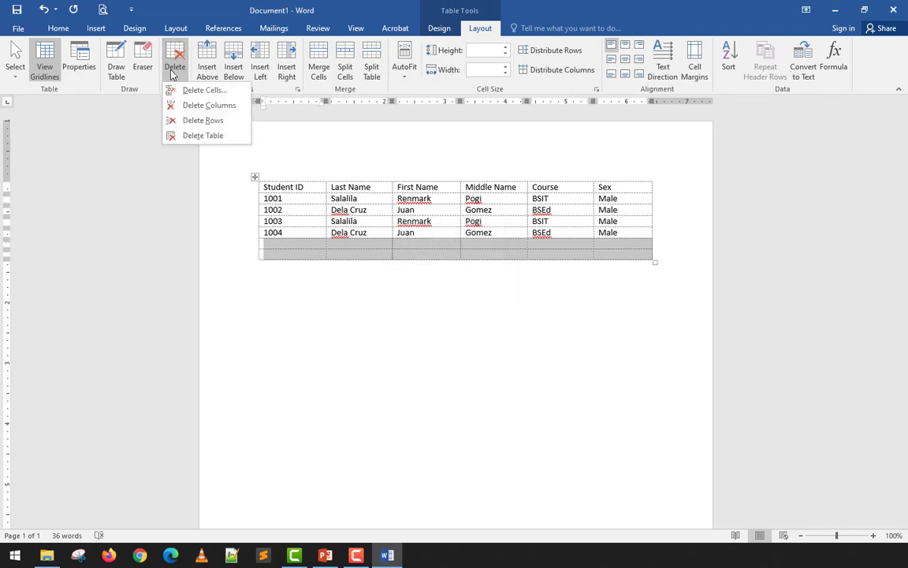
left_click(225, 91)
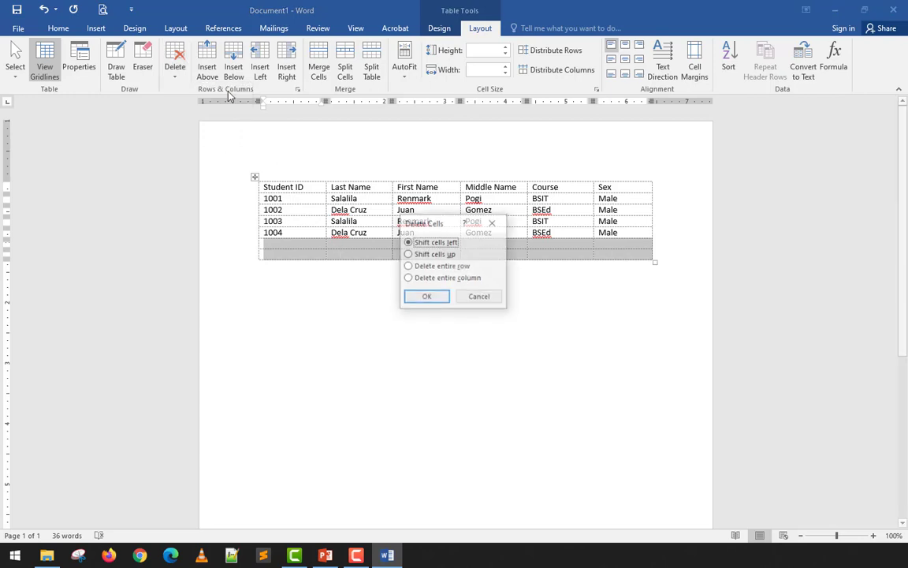
left_click(425, 297)
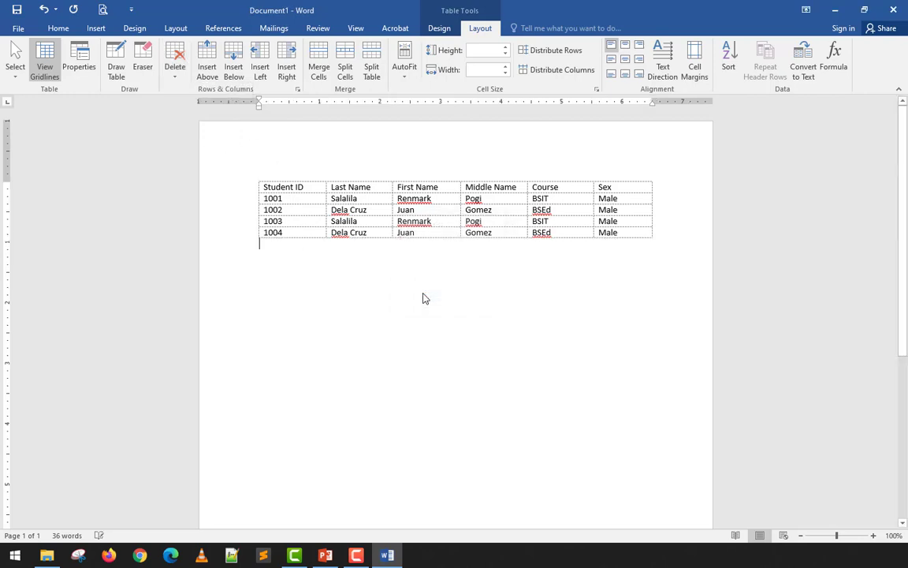
key("ctrl+z")
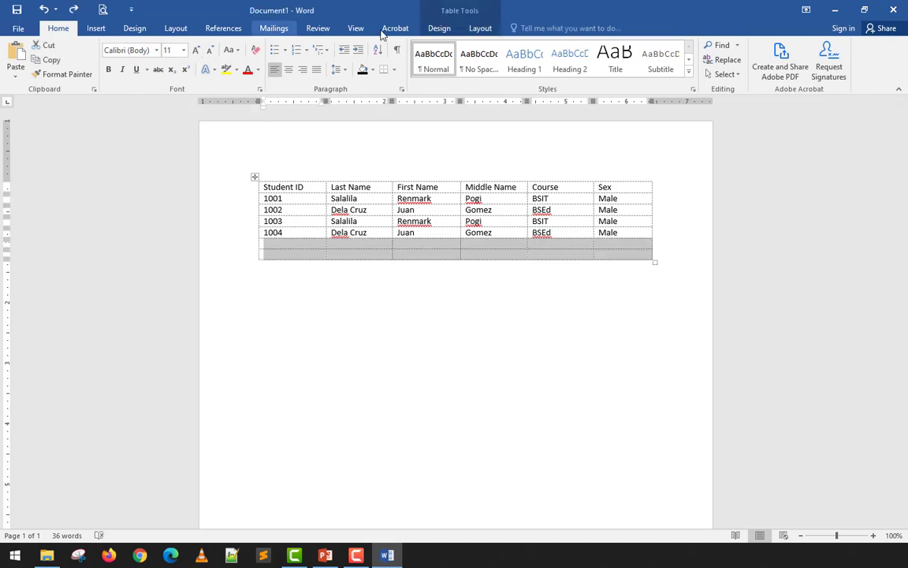
Choose Delete Columns from Table Layout > Delete to remove the whole table.
left_click(484, 30)
left_click(177, 75)
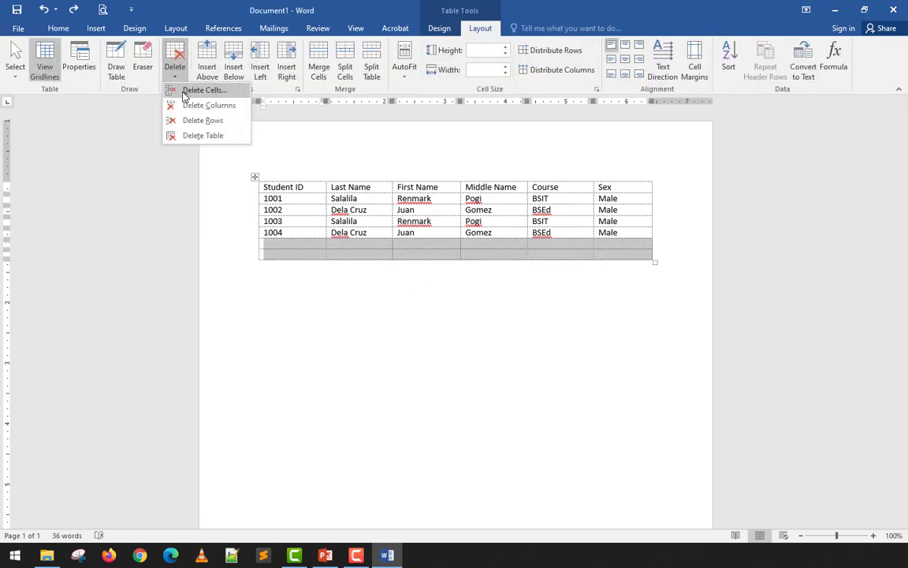
left_click(196, 111)
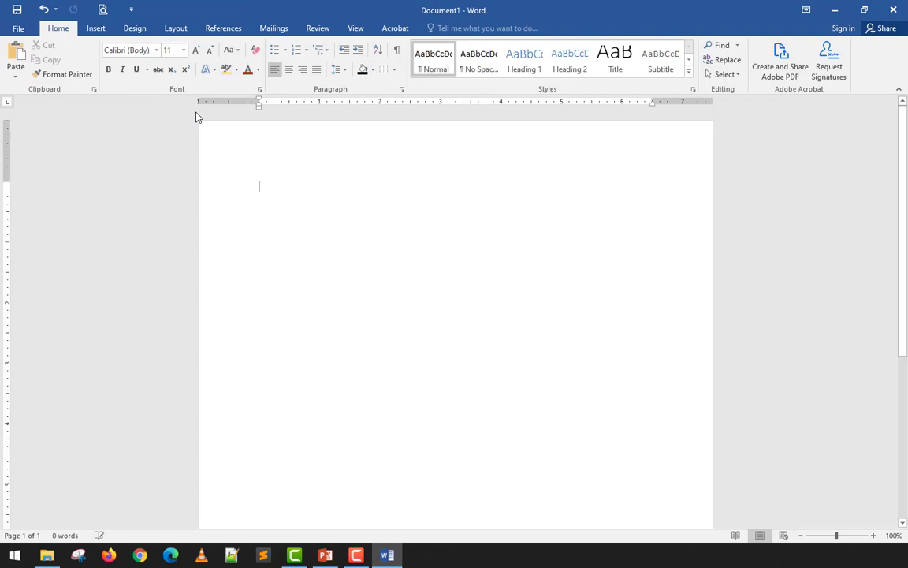
key("ctrl+z")
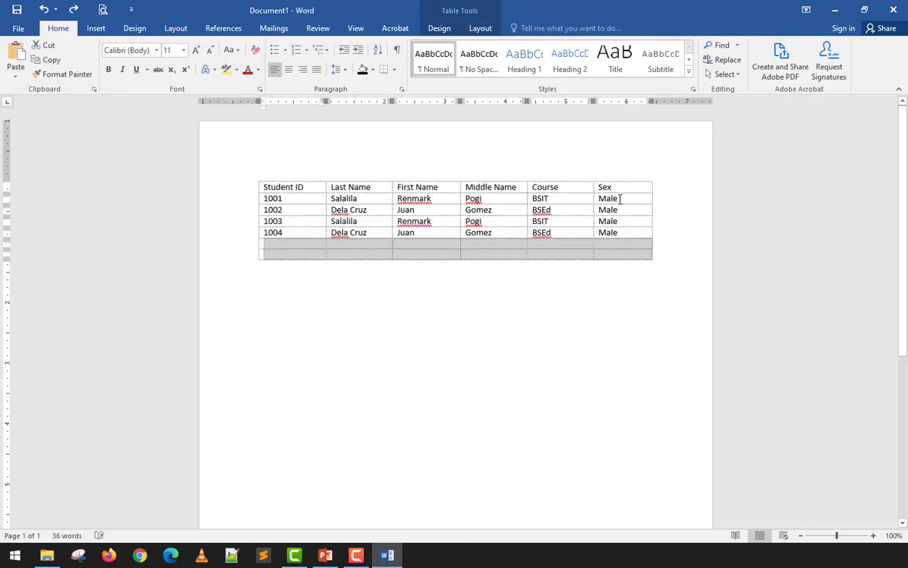
left_click_drag(613, 188, 614, 253)
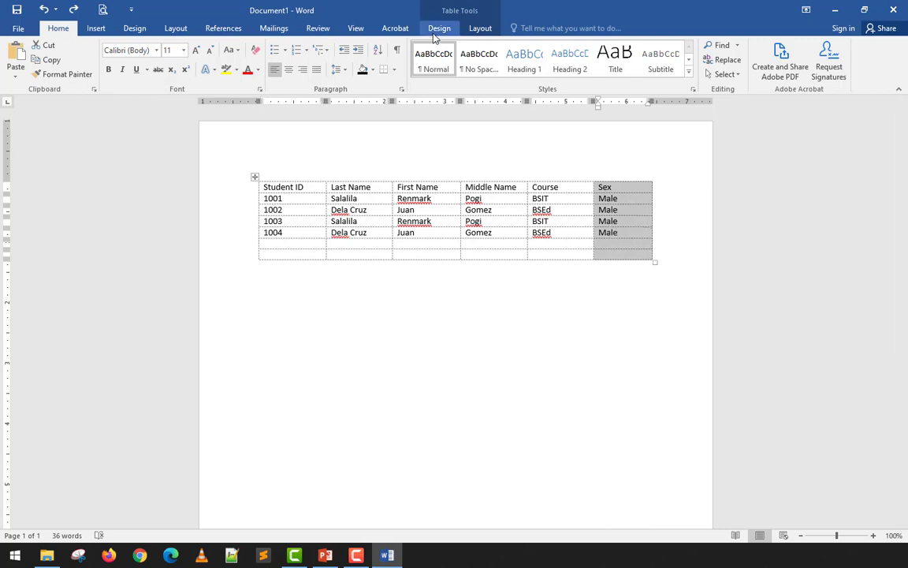
left_click(477, 29)
left_click(175, 70)
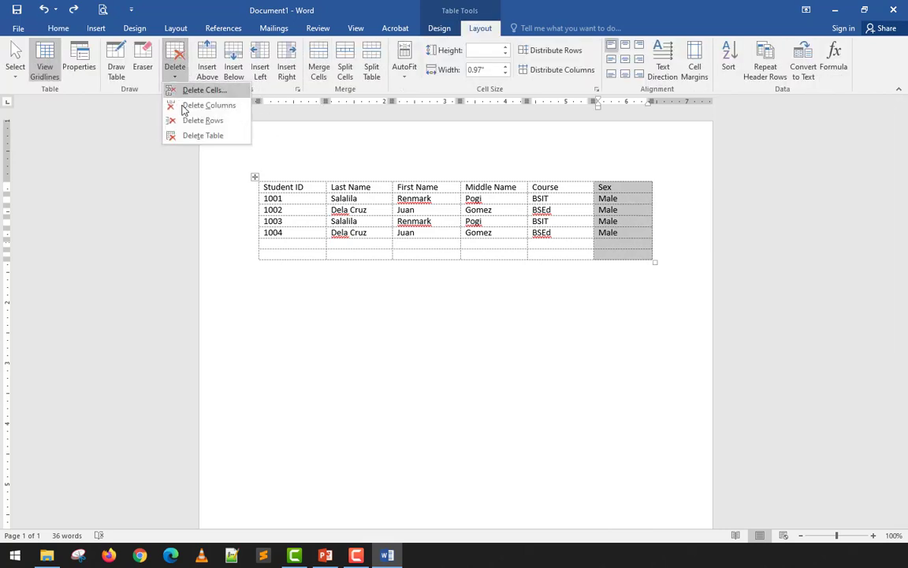
left_click(175, 103)
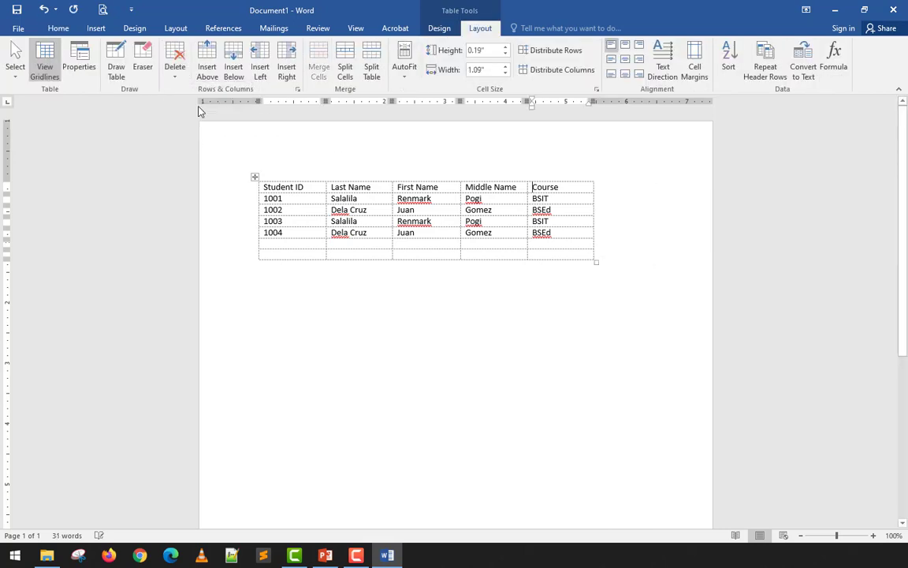
key("ctrl+z")
left_click(483, 198)
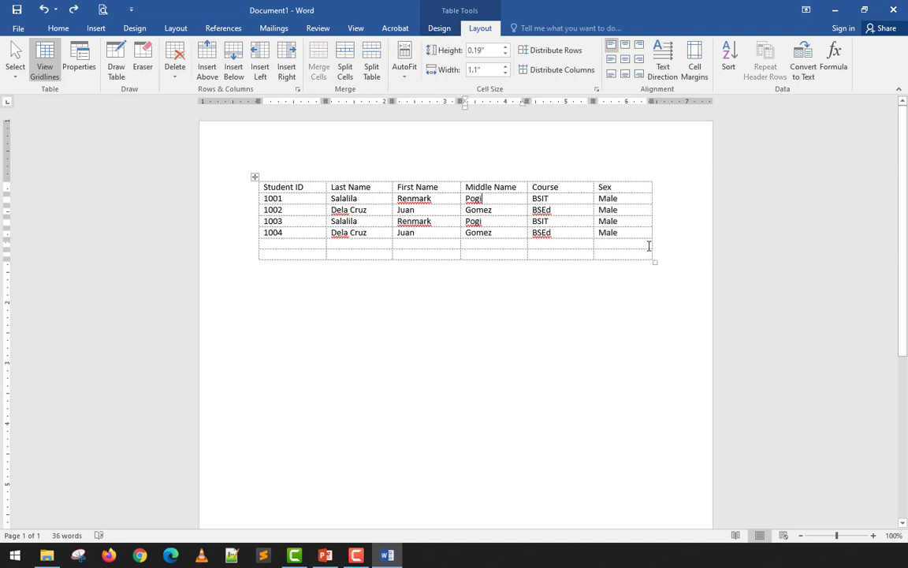
left_click_drag(583, 244, 272, 247)
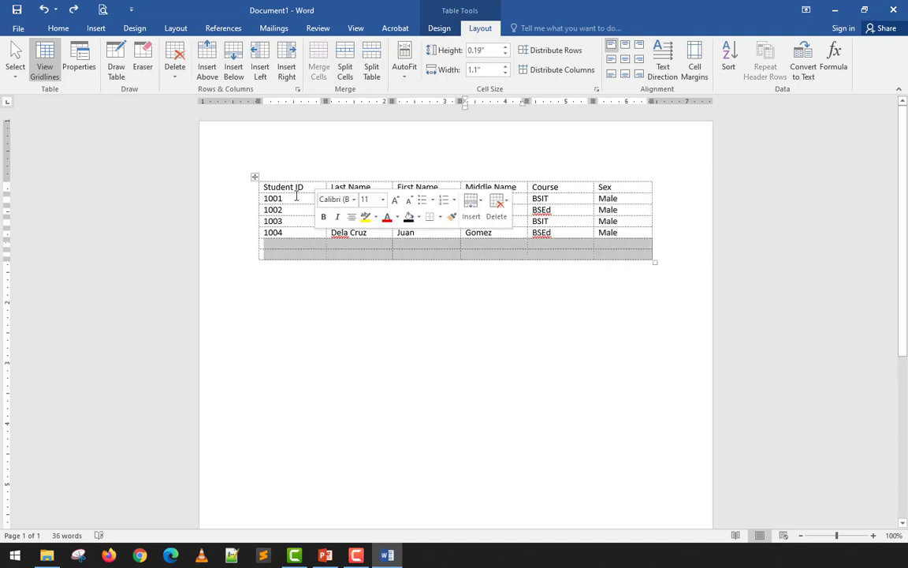
left_click(175, 71)
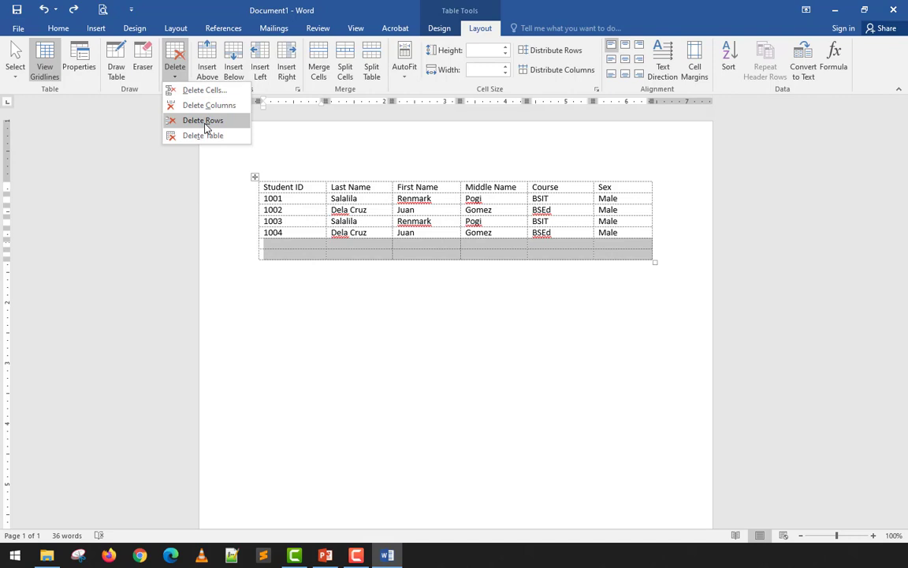
left_click(309, 227)
left_click(312, 220)
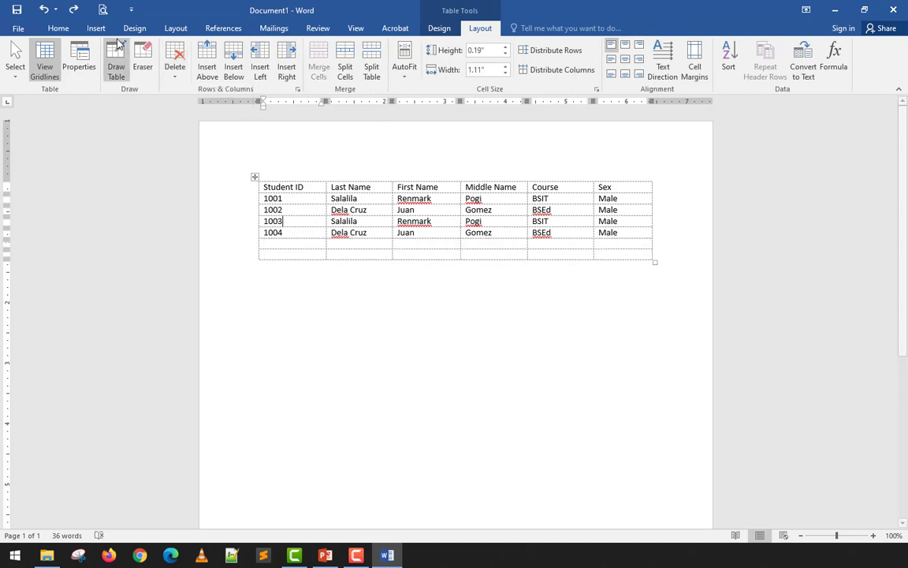
left_click(174, 69)
left_click(201, 134)
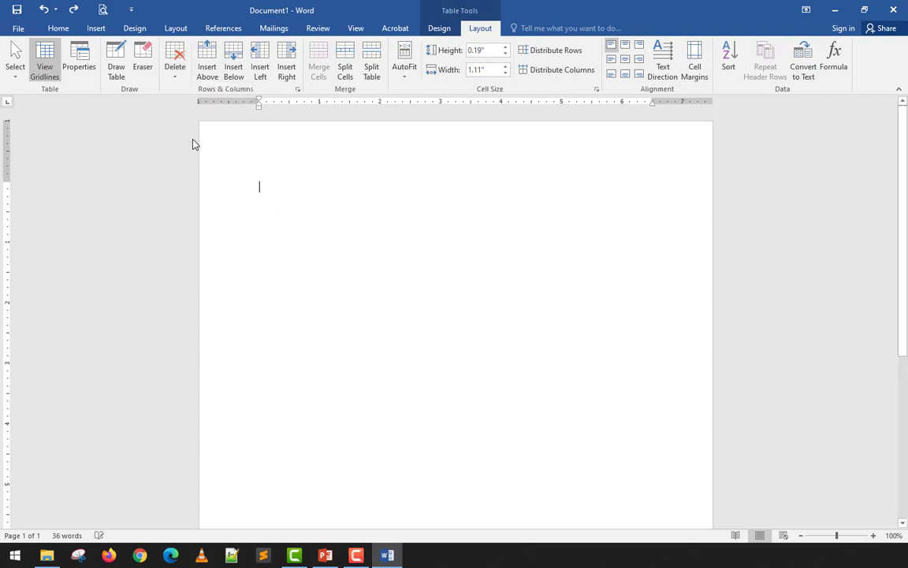
key("ctrl+z")
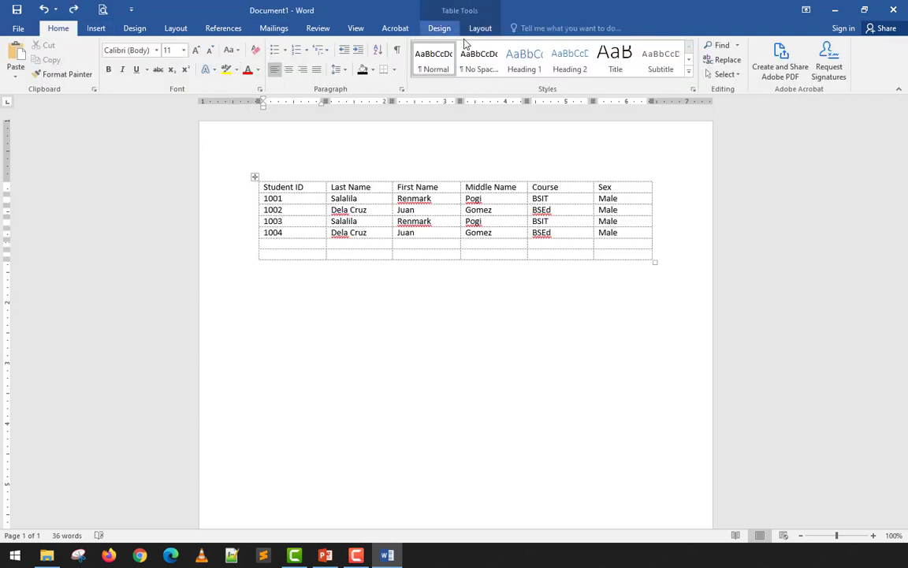
left_click(480, 28)
left_click(142, 63)
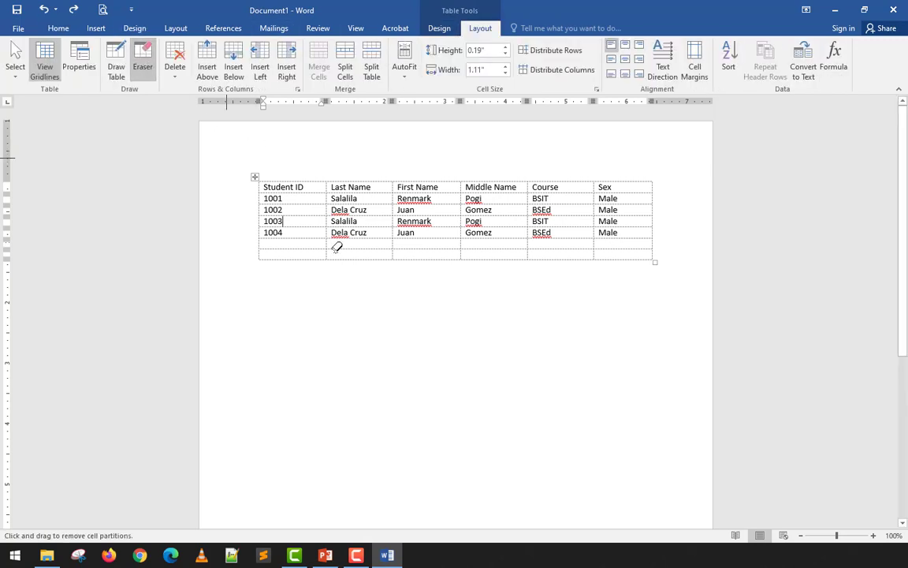
left_click_drag(336, 247, 713, 398)
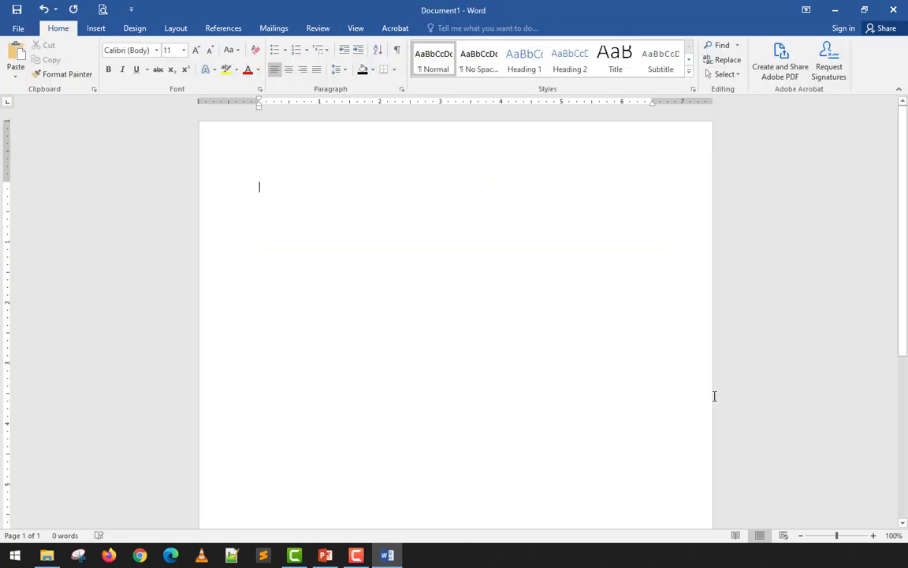
Undo the table erasure and insert an empty row above the Student ID header.
key("ctrl+z")
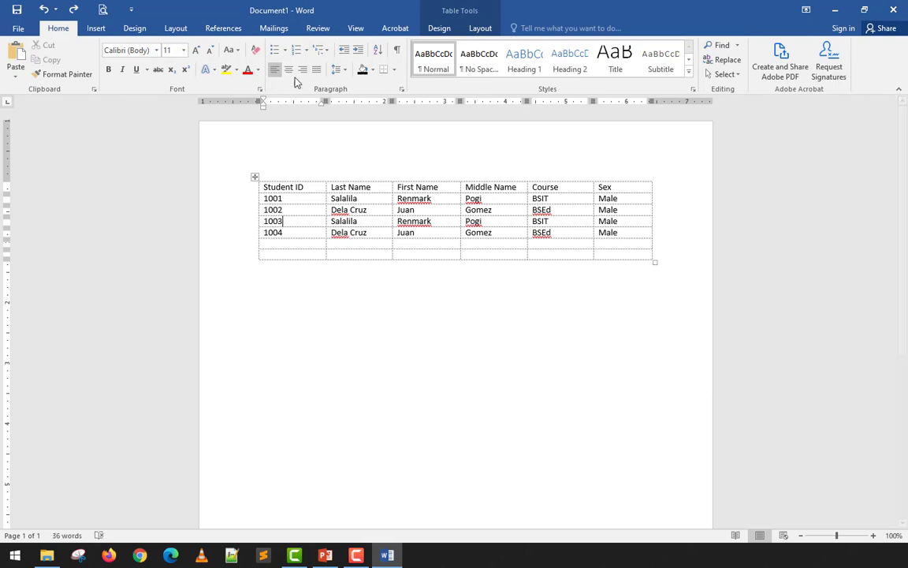
left_click(353, 252)
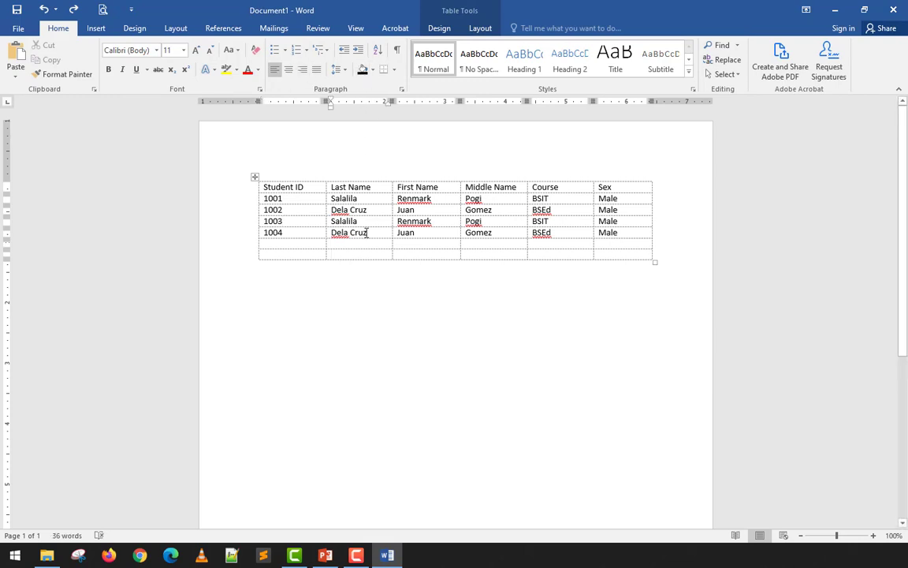
left_click(481, 30)
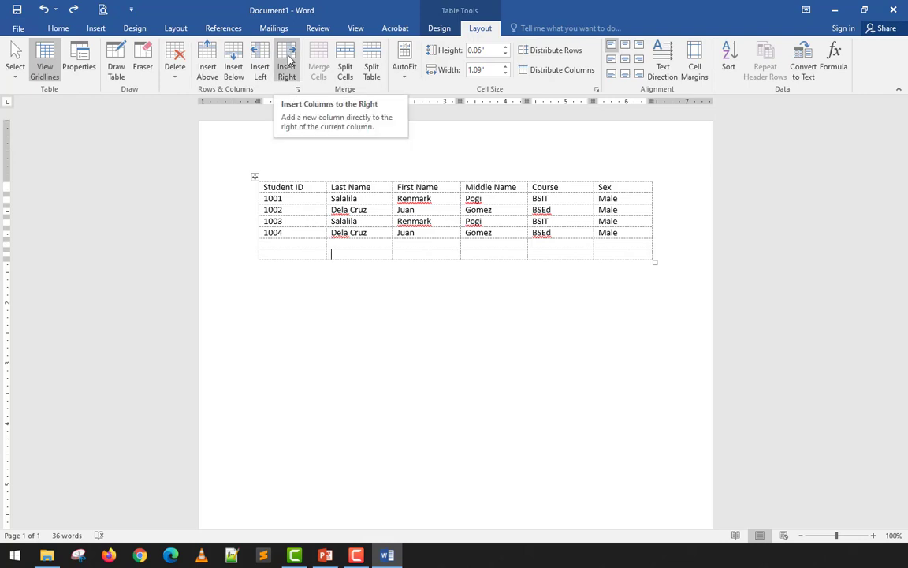
left_click(310, 184)
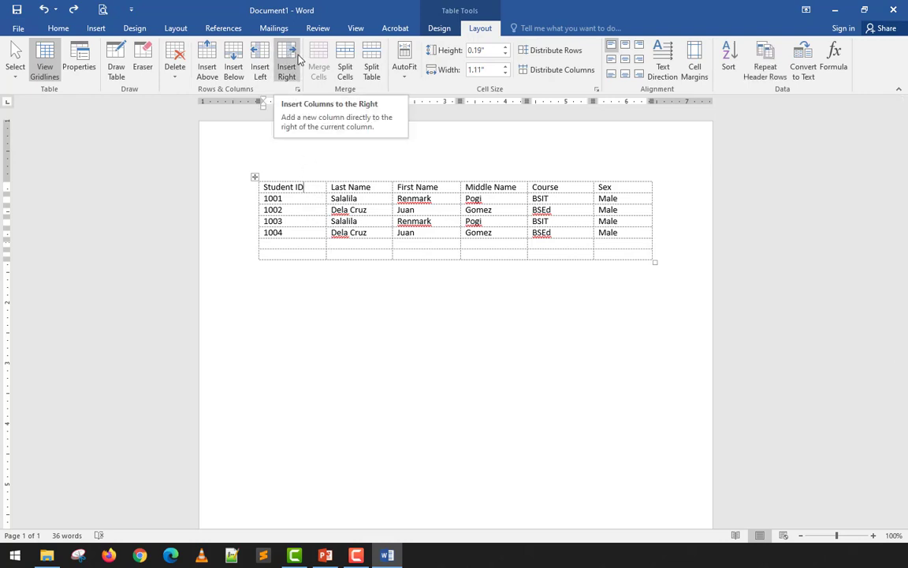
left_click(206, 63)
Select the cells of the new empty top row.
left_click(288, 188)
left_click_drag(288, 190, 617, 191)
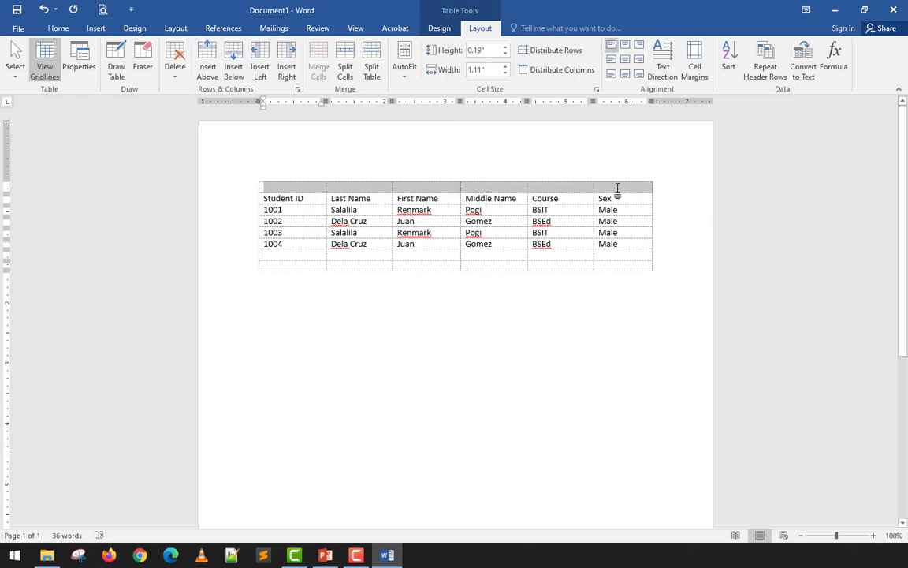
left_click_drag(617, 190, 312, 188)
left_click(513, 244)
left_click_drag(415, 192, 384, 186)
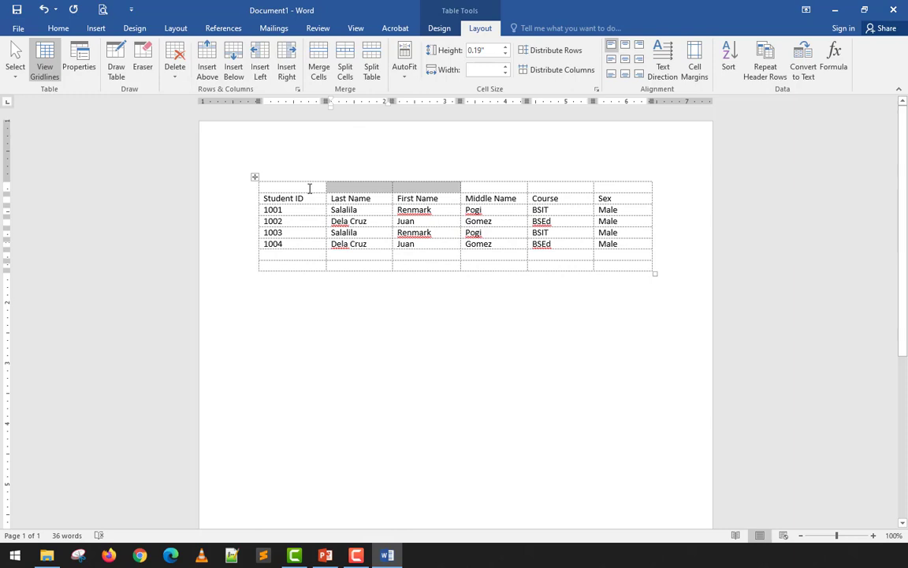
left_click_drag(308, 185, 616, 187)
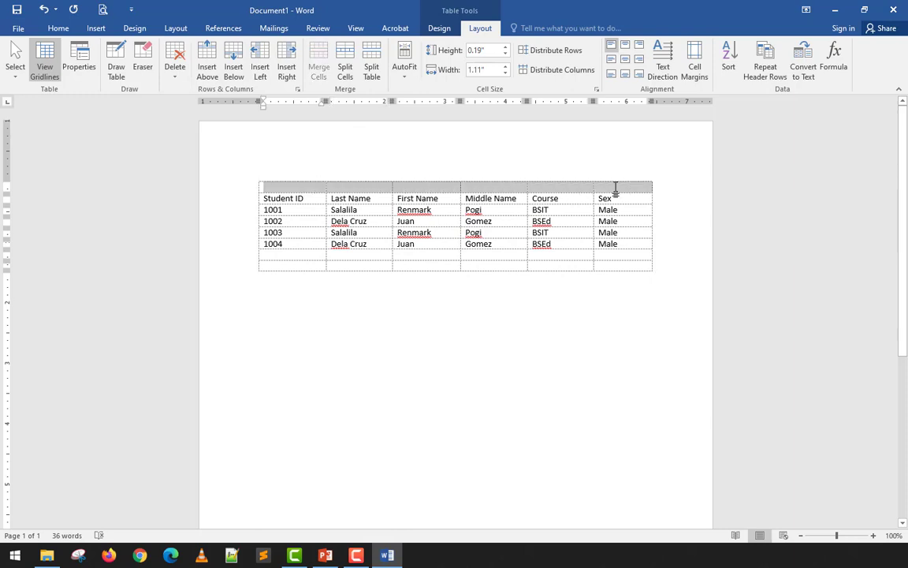
left_click_drag(616, 187, 623, 189)
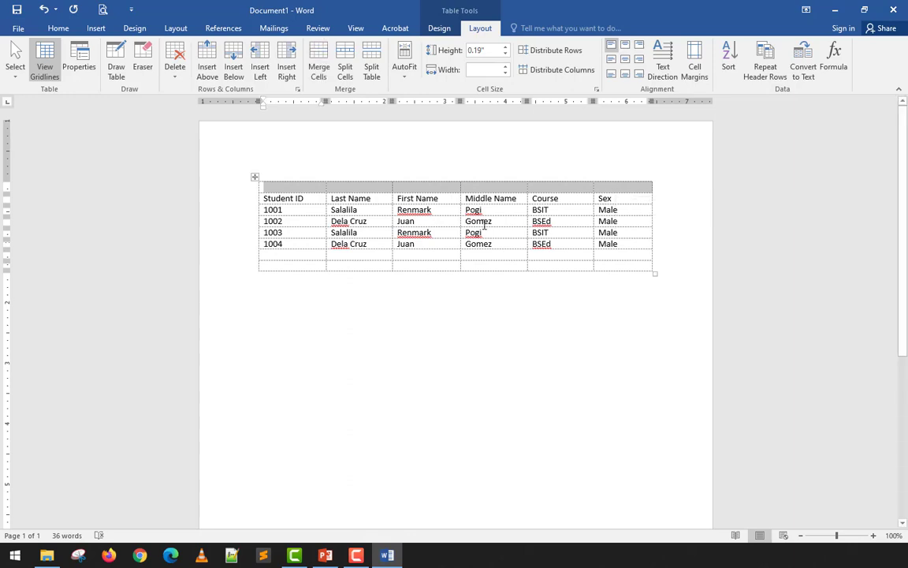
left_click(377, 255)
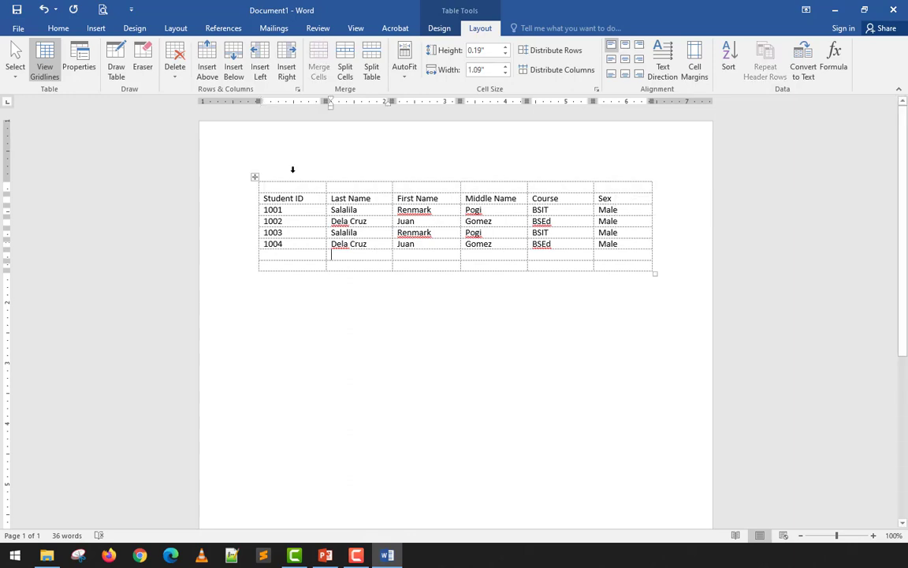
Erase the top row's dividers from Last Name to Sex, then reselect the row.
left_click(143, 66)
left_click_drag(328, 182, 617, 181)
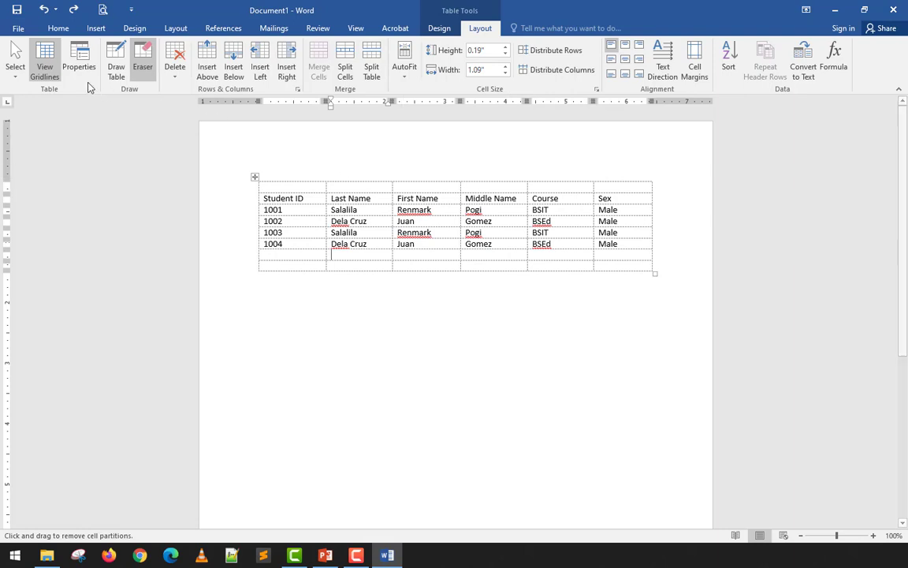
left_click(143, 67)
left_click_drag(308, 184, 608, 189)
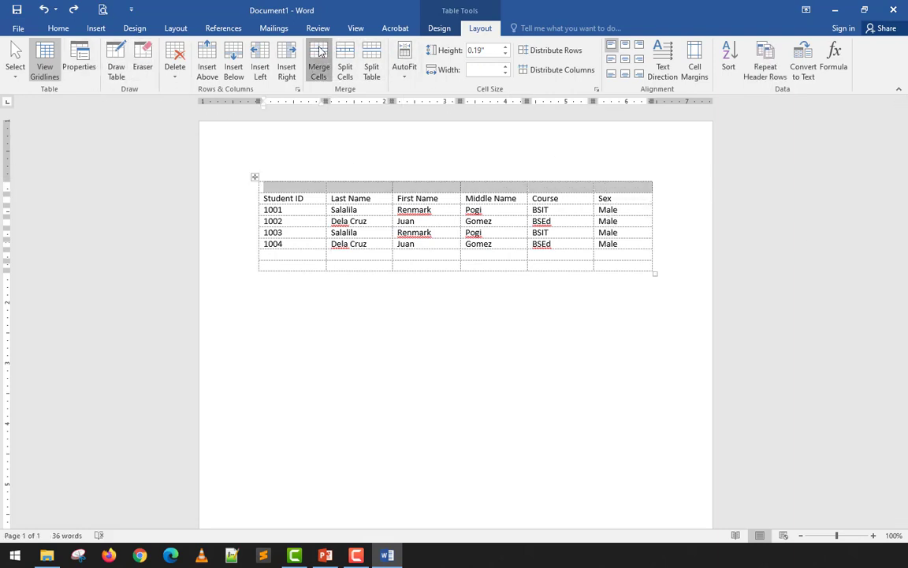
Merge the top row into one cell, then type and remove 'Personal Information'.
left_click(318, 67)
left_click(308, 257)
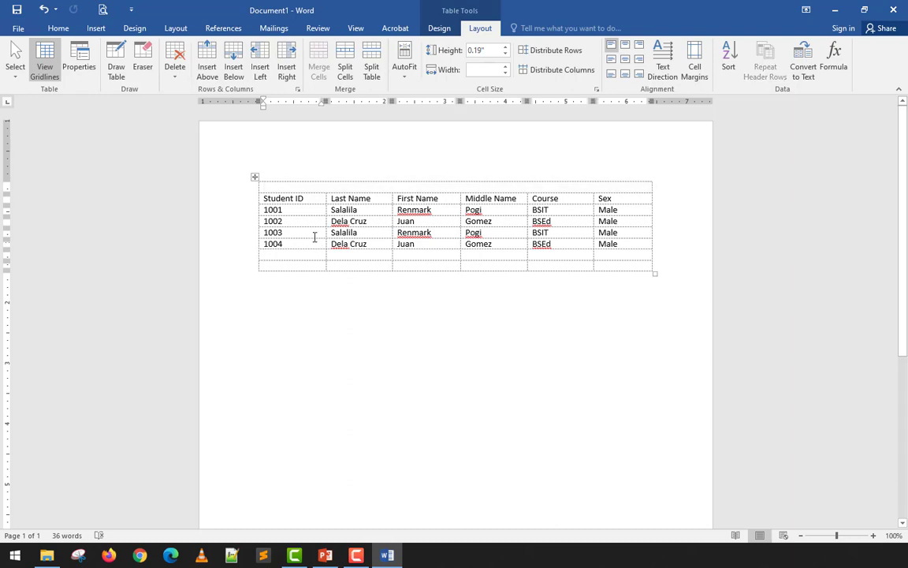
left_click(352, 189)
type("Personal Inf")
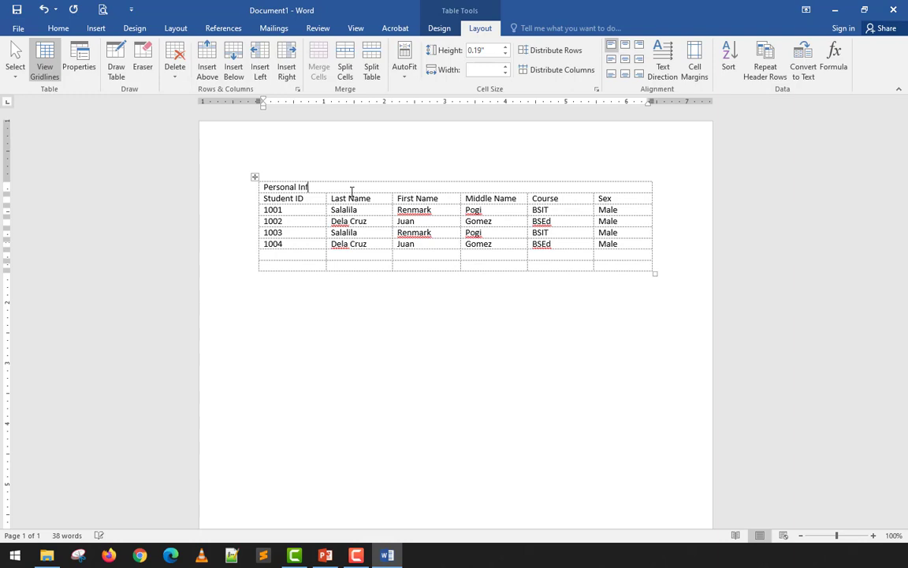
type("ormation")
key("ctrl+BackSpace")
key("ctrl+BackSpace")
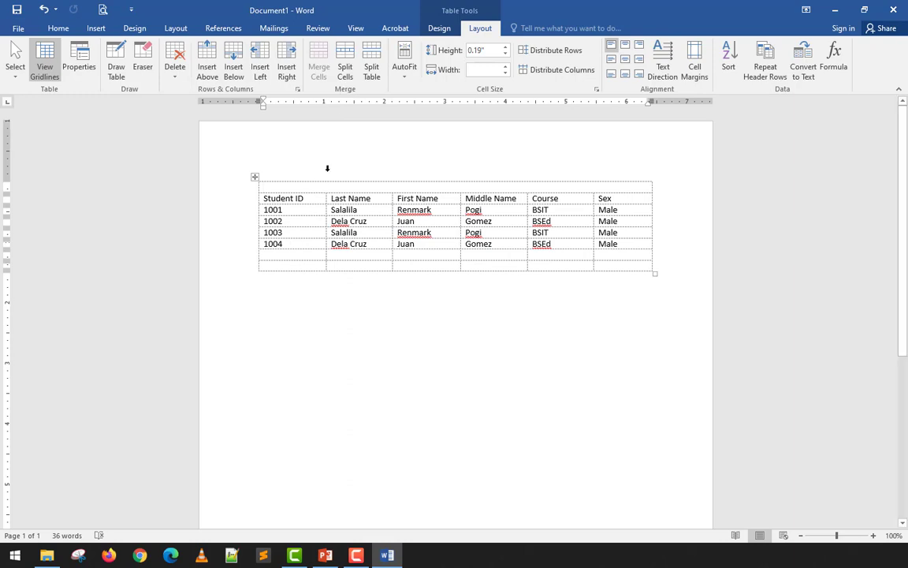
Split the top row into 2 columns and 1 row, then undo a divider move.
left_click(347, 77)
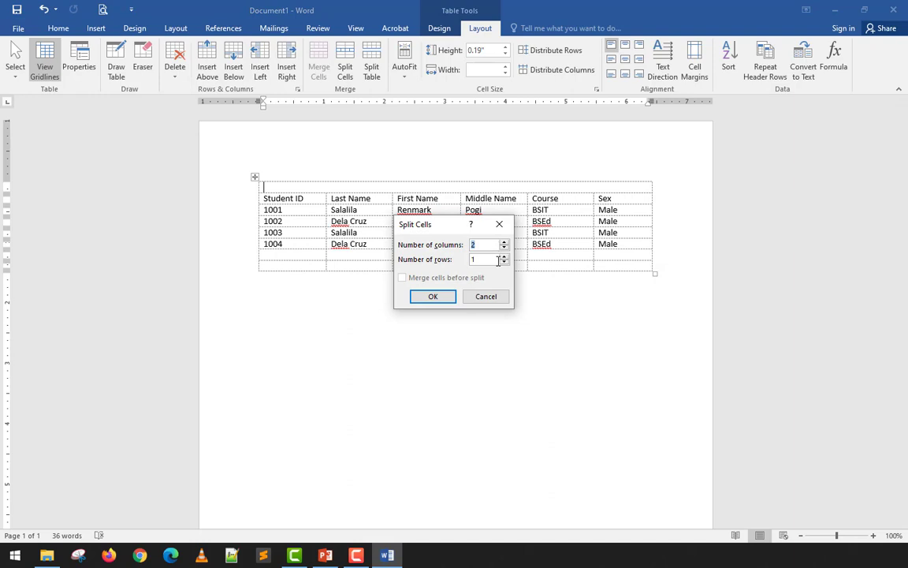
left_click(433, 297)
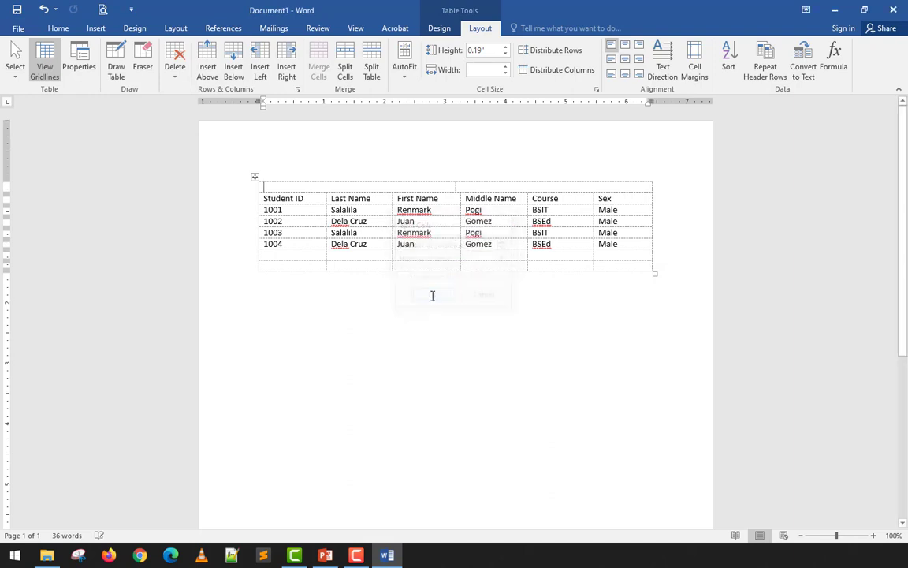
left_click(446, 197)
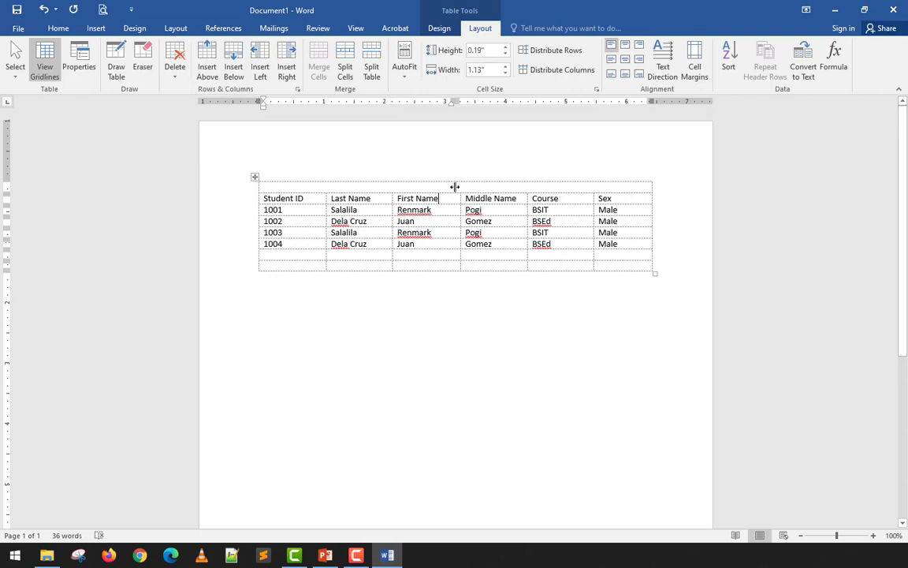
left_click_drag(455, 186, 470, 188)
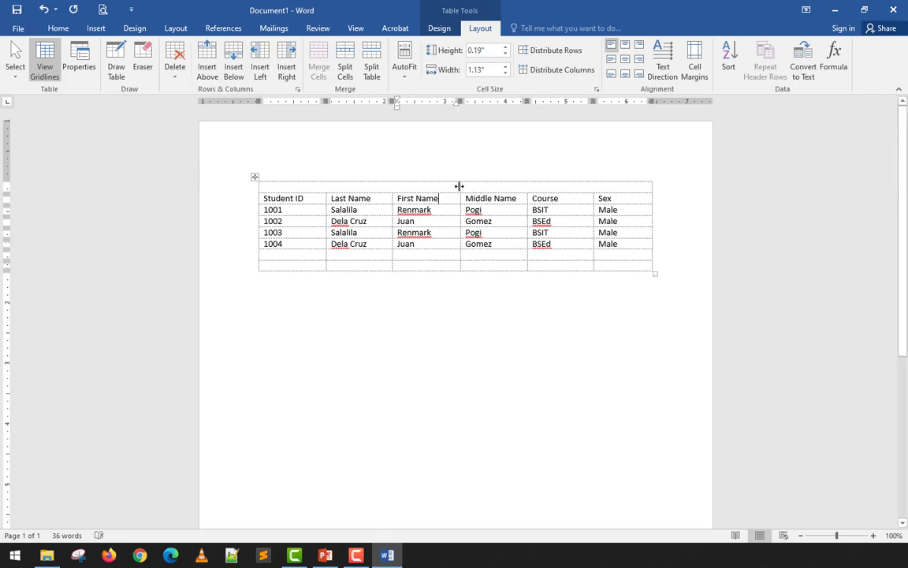
mouse_move(459, 186)
left_mouse_down()
mouse_move(436, 187)
mouse_move(454, 186)
left_mouse_up()
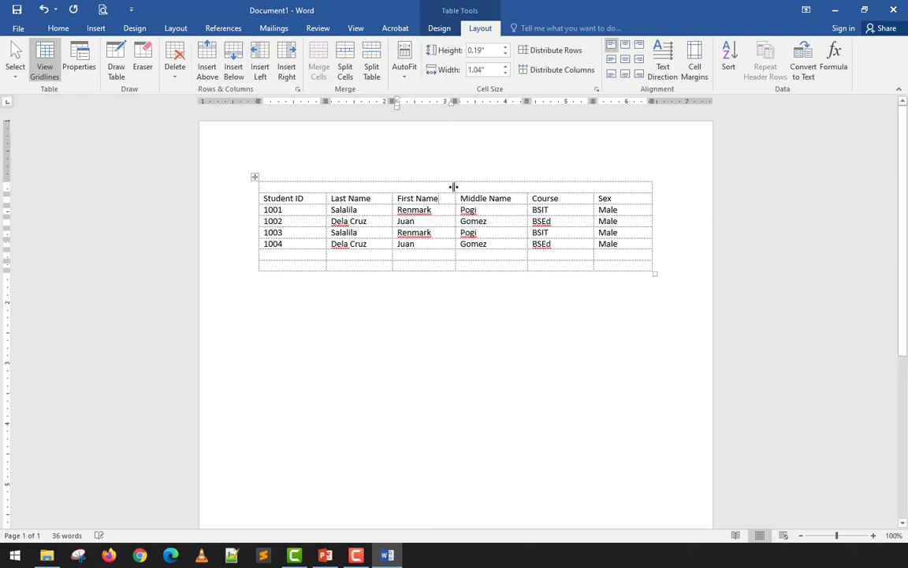
key("ctrl+z")
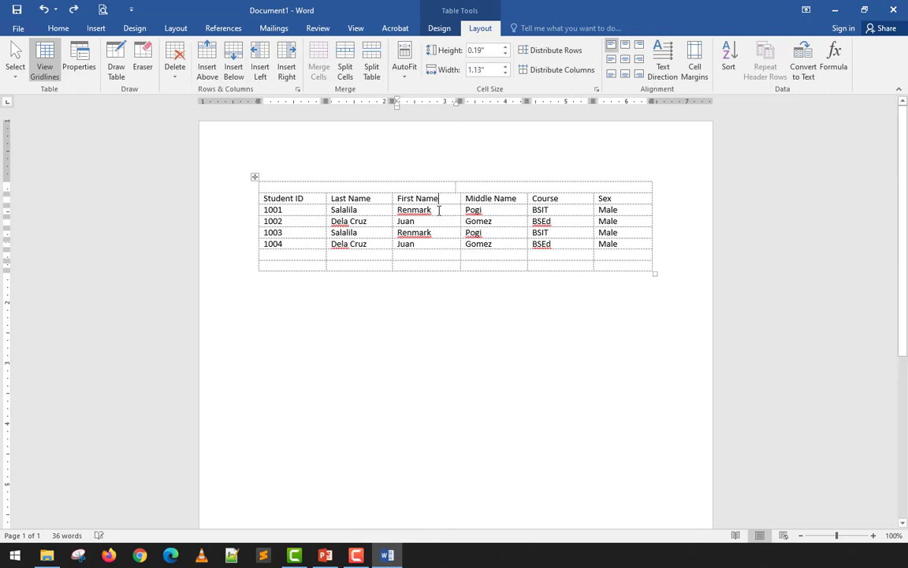
left_click(116, 63)
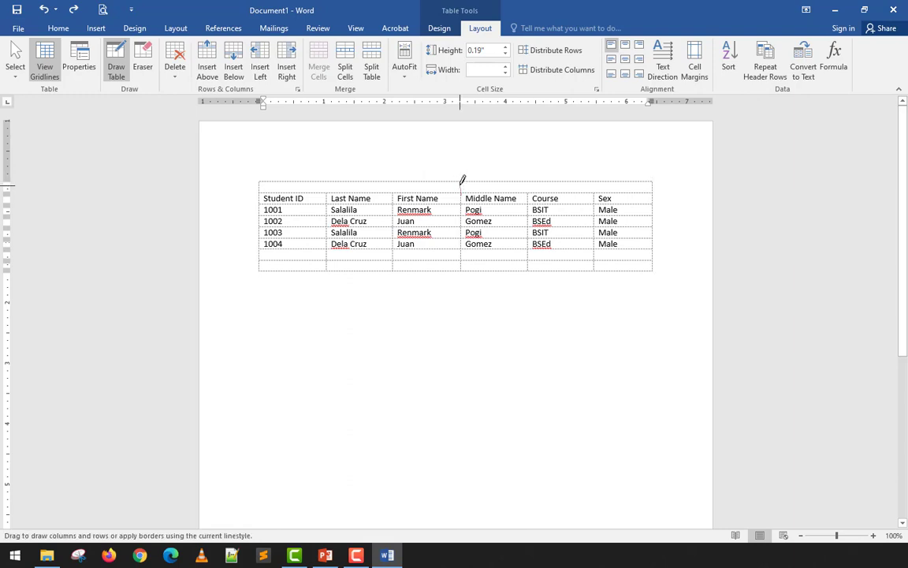
left_click_drag(463, 180, 467, 207)
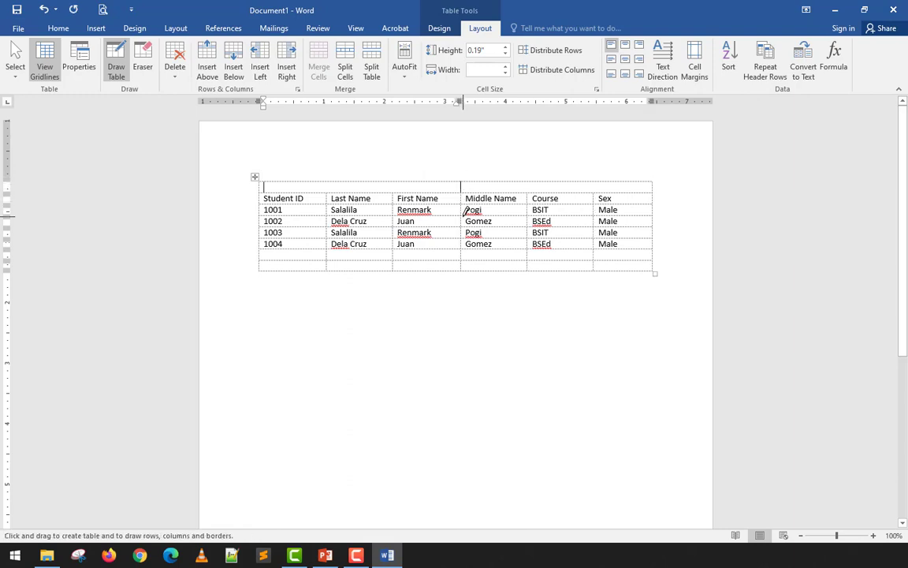
key("ctrl+z")
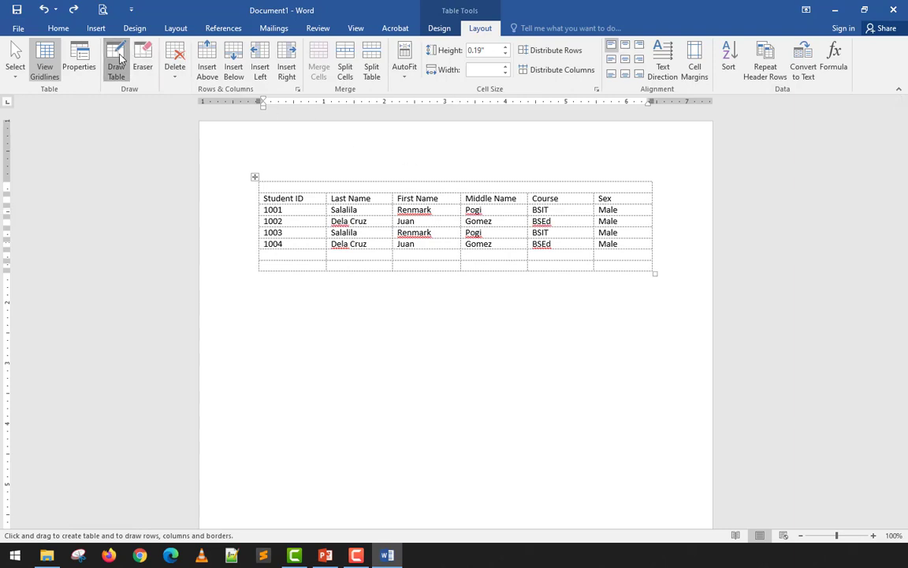
left_click(119, 58)
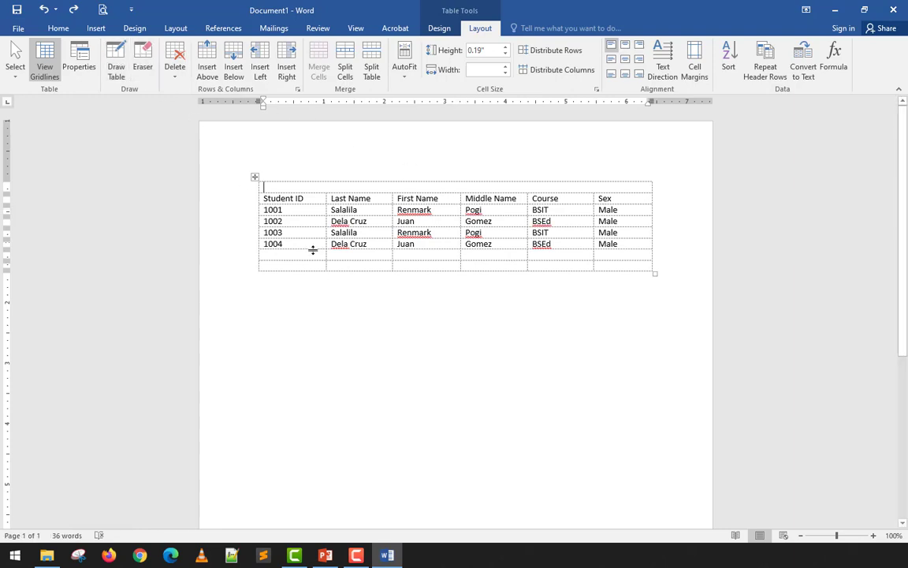
left_click_drag(301, 244, 604, 244)
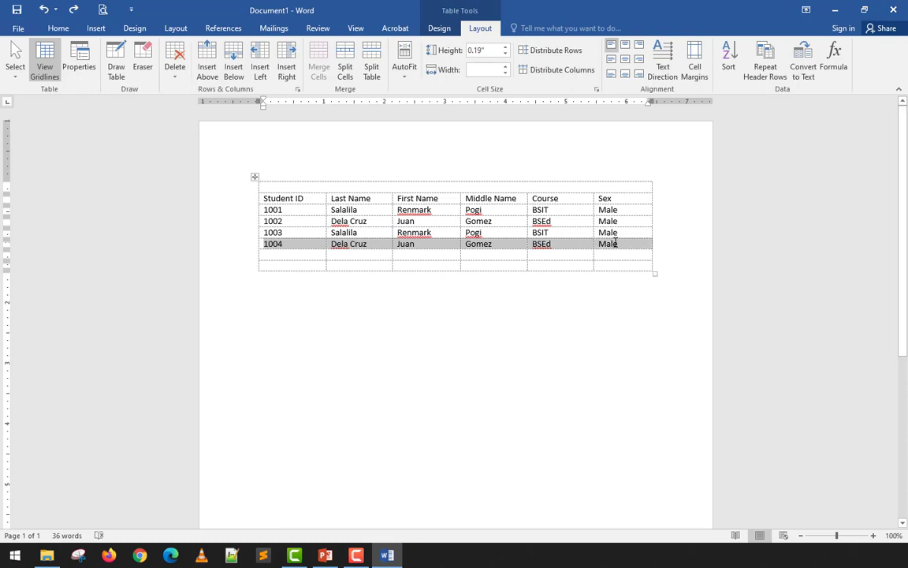
left_click(371, 69)
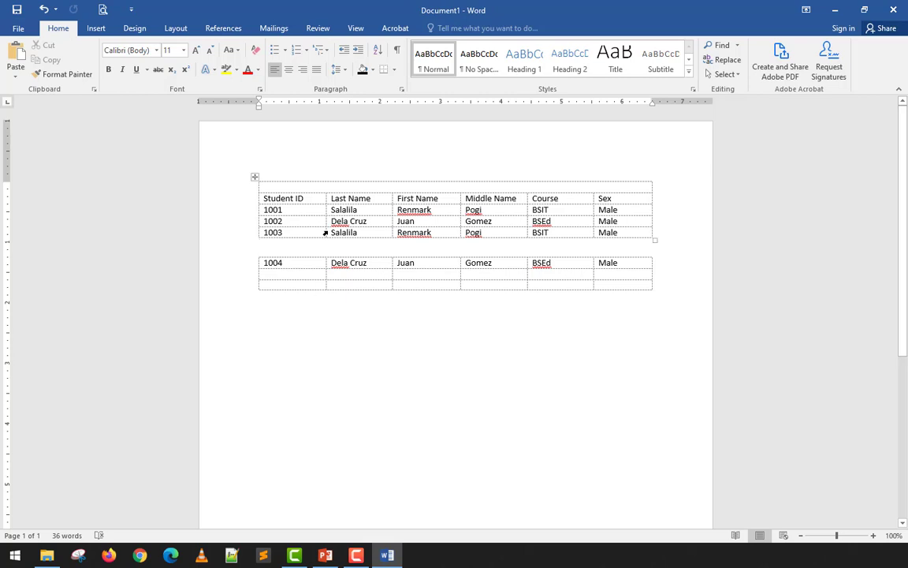
key("ctrl+z")
left_click(480, 28)
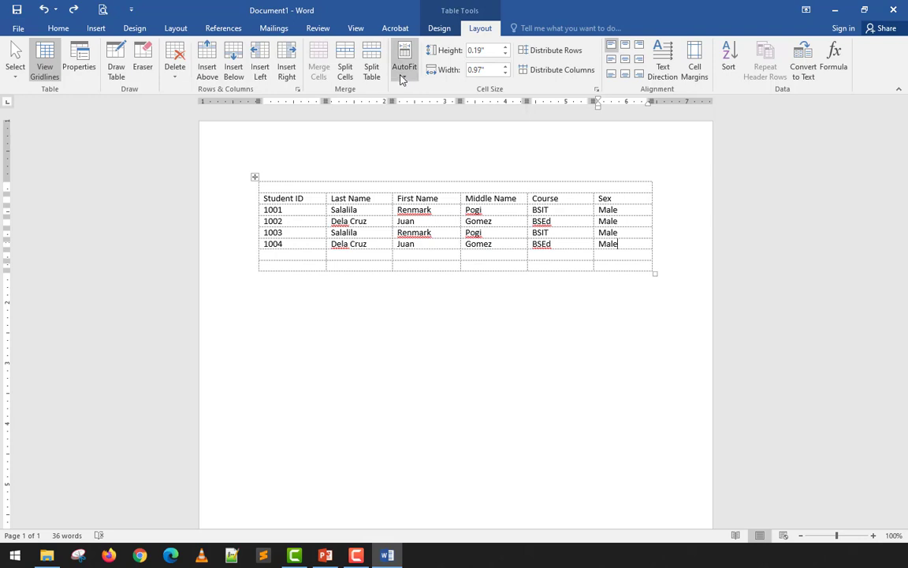
Type 'Re' in the top row, then AutoFit the whole table to its contents.
left_click(265, 187)
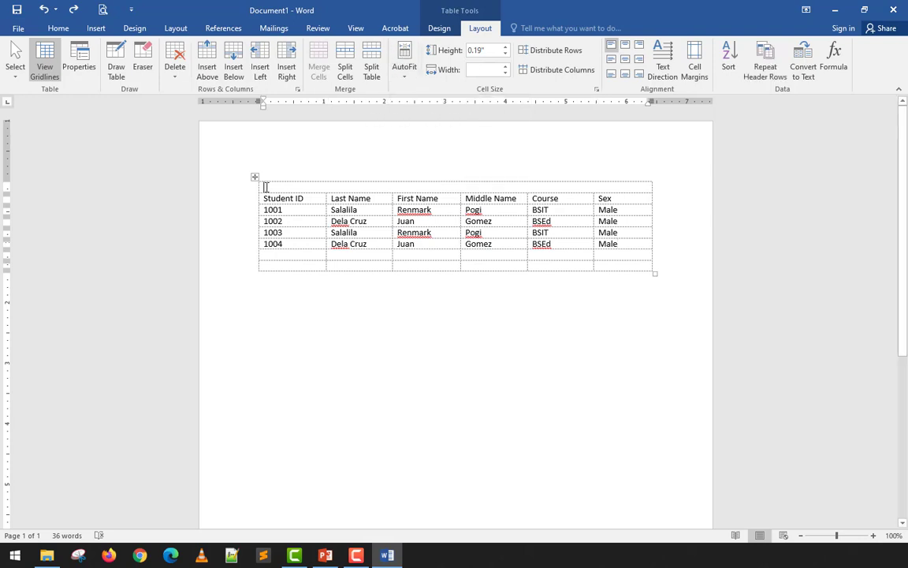
type("Re")
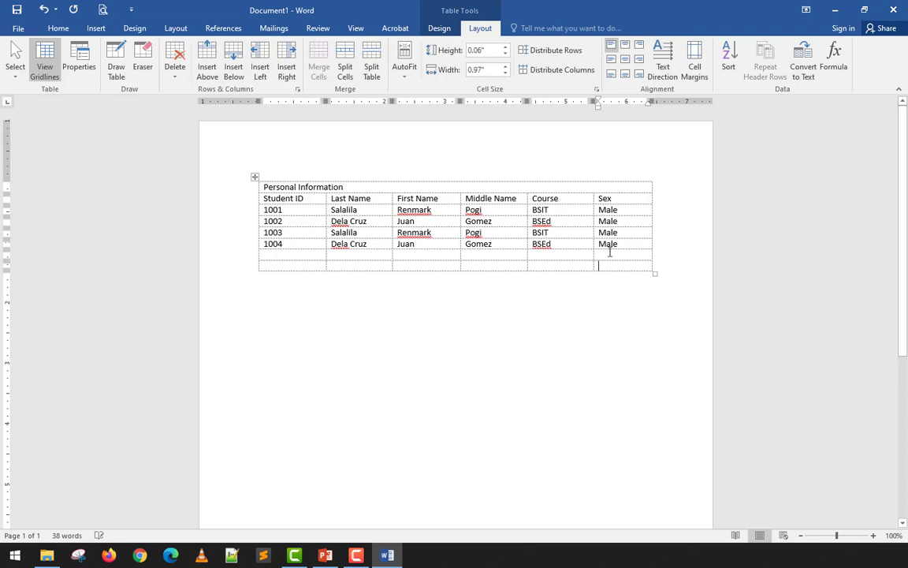
key("ctrl+a")
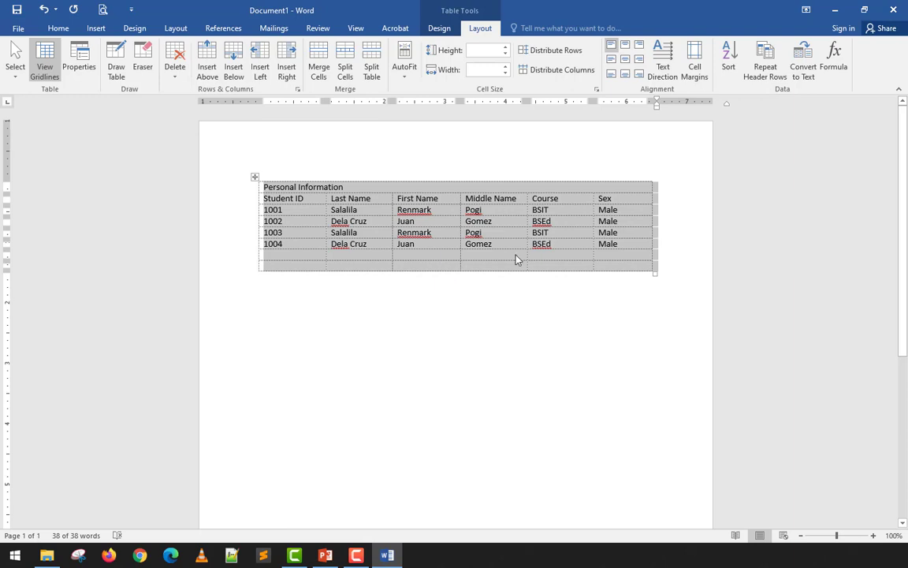
left_click(405, 79)
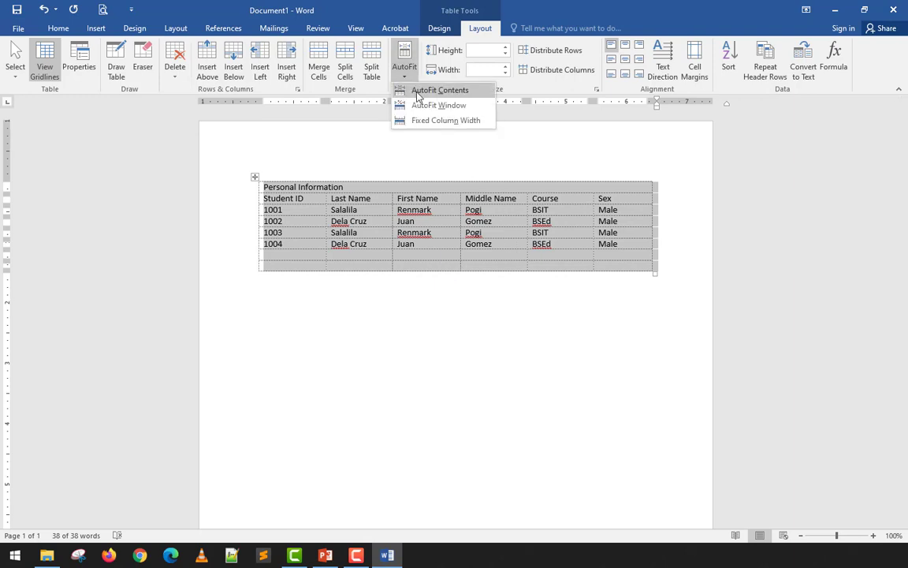
left_click(418, 93)
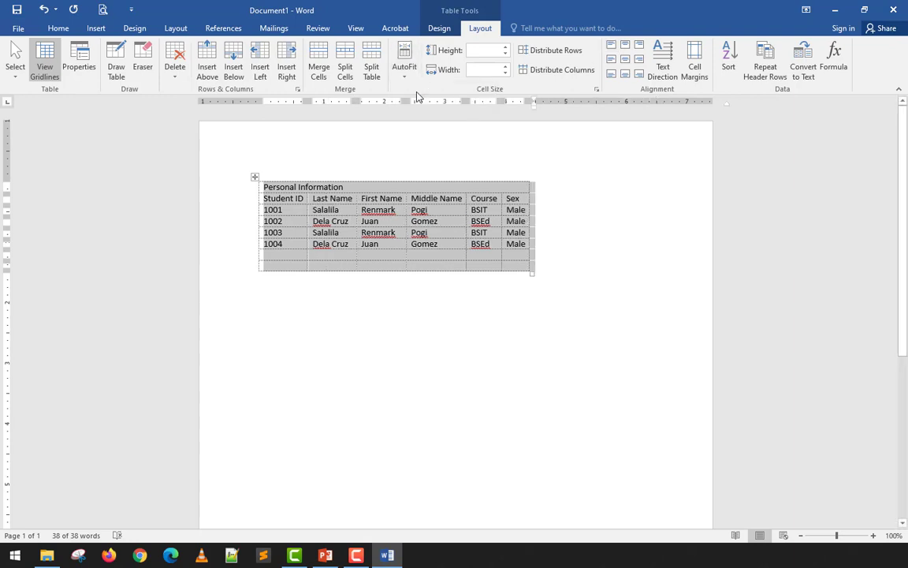
left_click(517, 271)
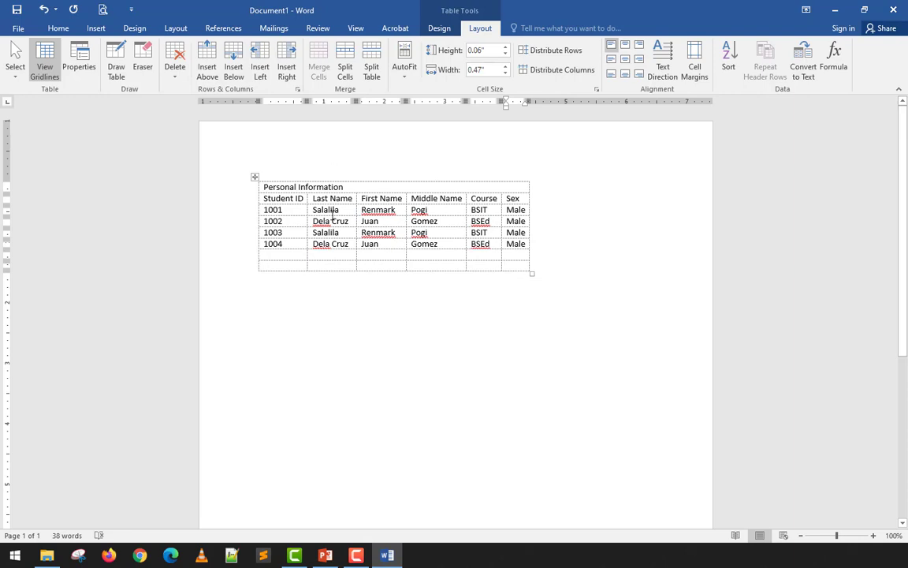
Try AutoFit Window on the table and undo it.
left_click(404, 75)
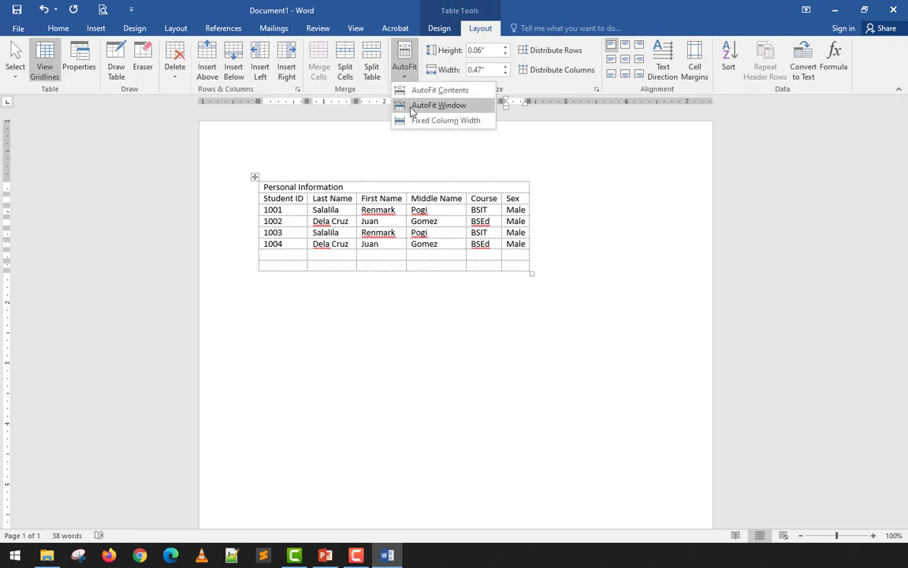
left_click(410, 109)
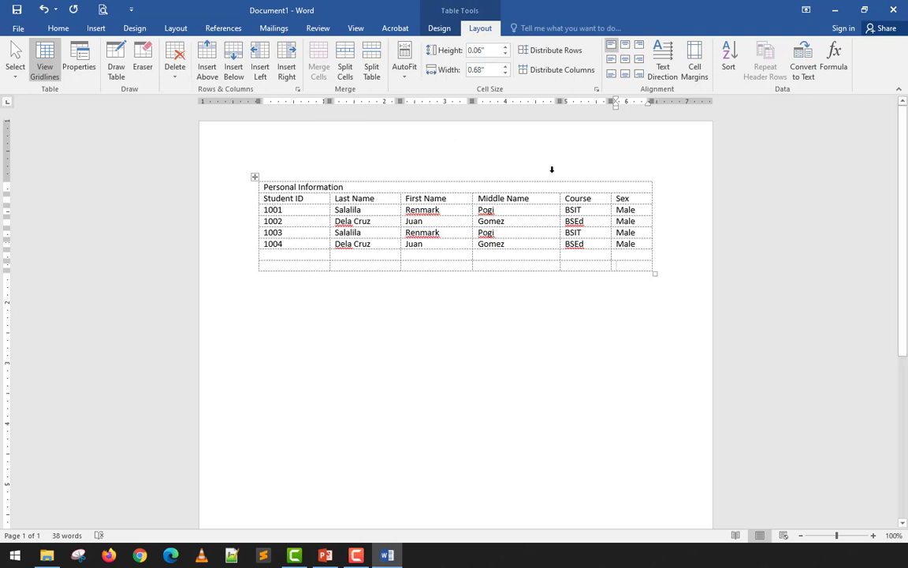
key("ctrl+z")
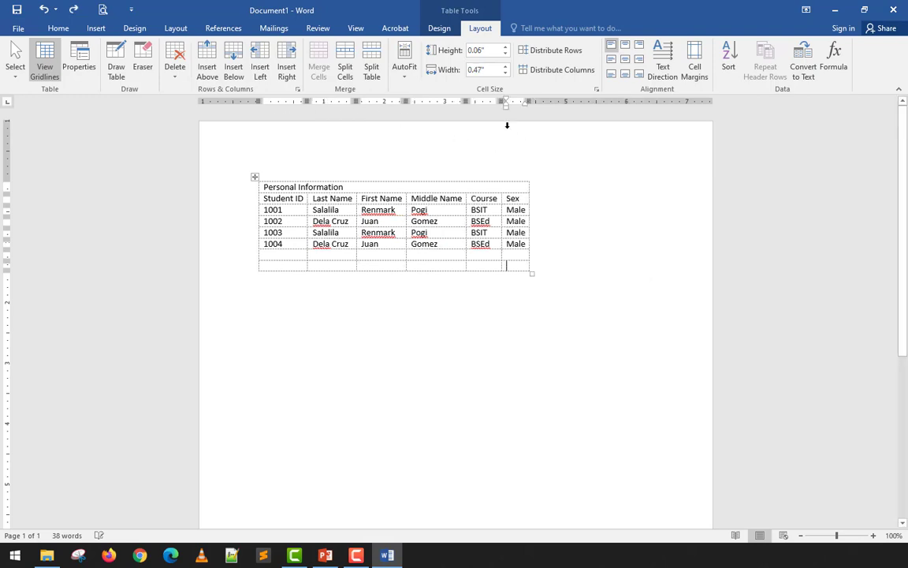
Set Fixed Column Width, undo a Sex column widening, then apply AutoFit Window.
left_click(404, 67)
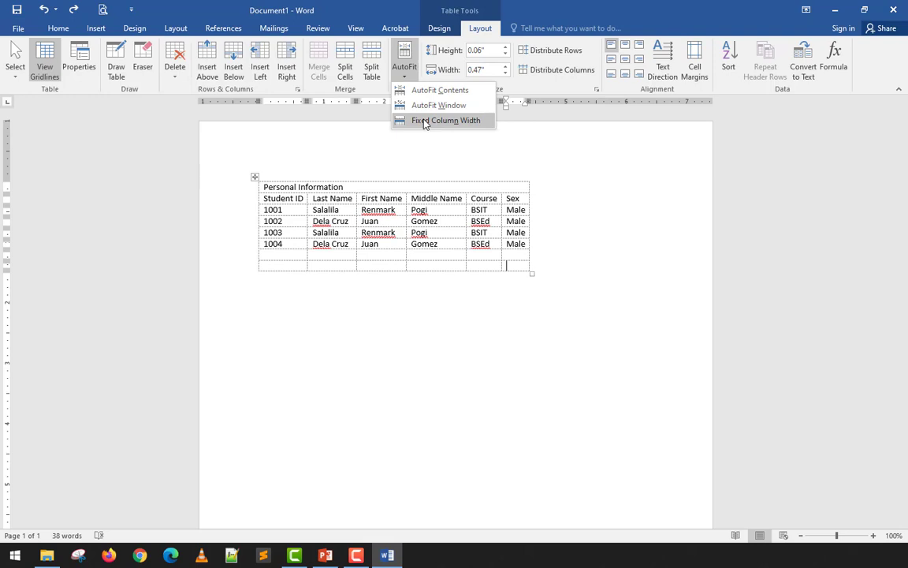
left_click(424, 122)
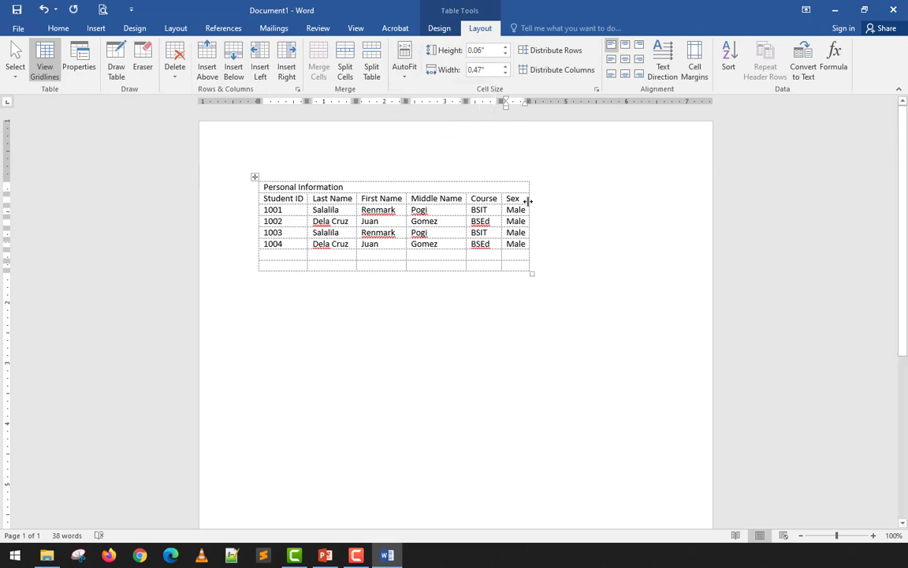
left_click_drag(529, 188, 644, 206)
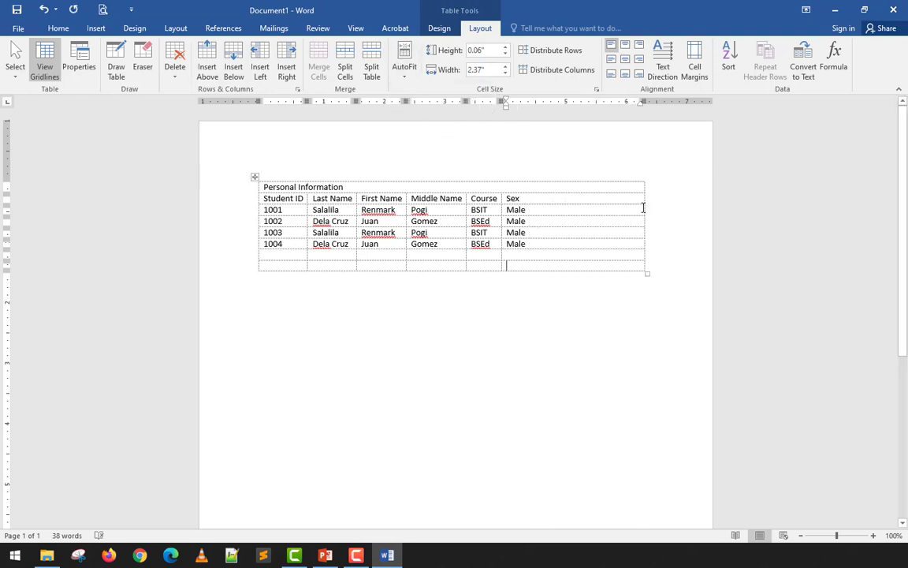
key("ctrl+z")
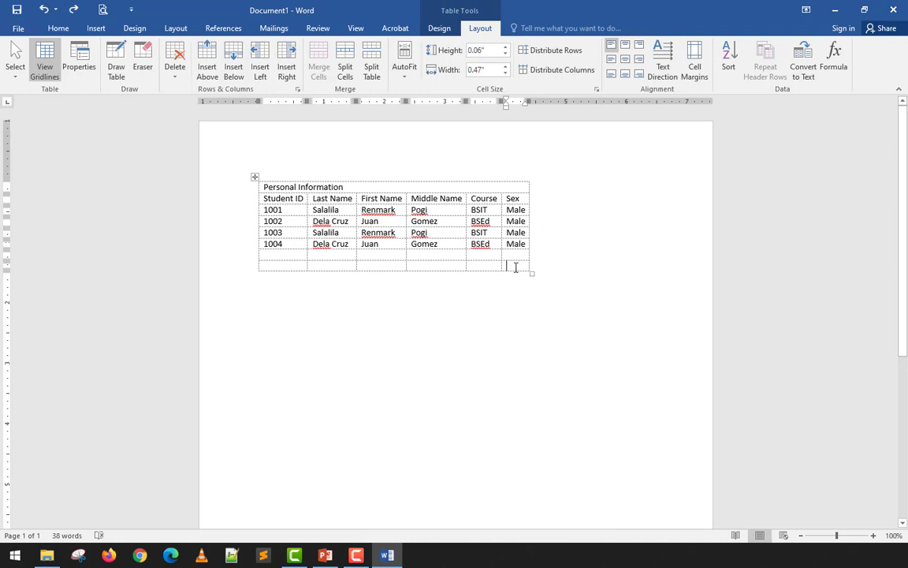
left_click(404, 69)
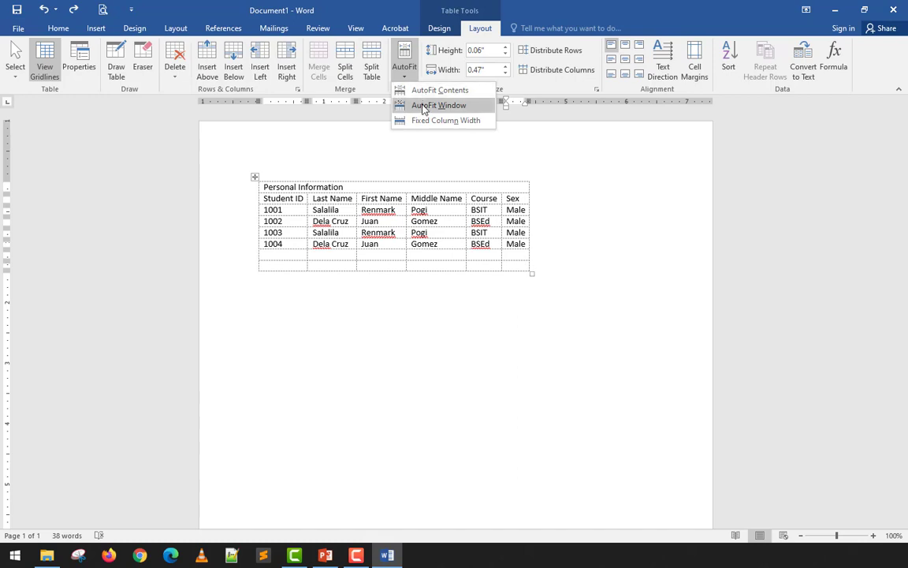
left_click(423, 107)
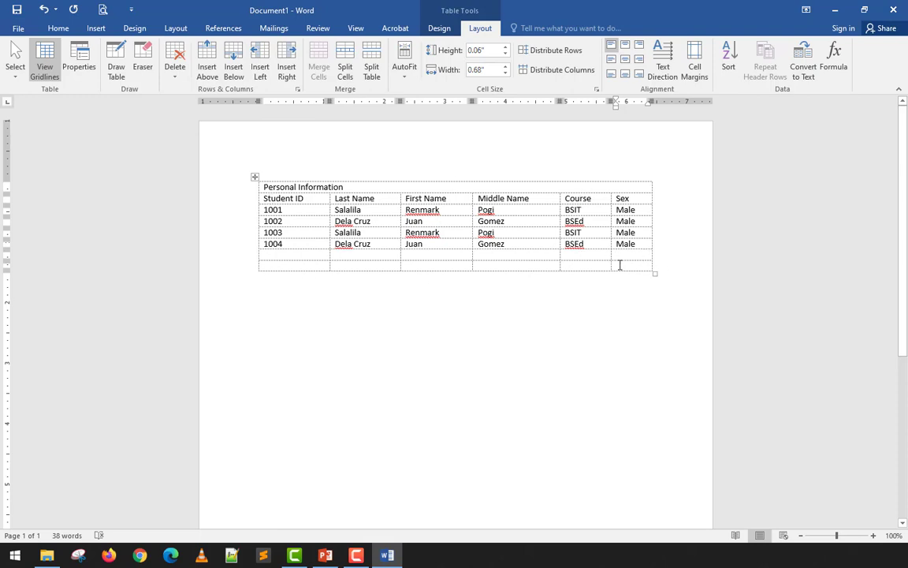
Distribute the table's columns evenly, then select individual column cells.
left_click_drag(620, 265, 265, 195)
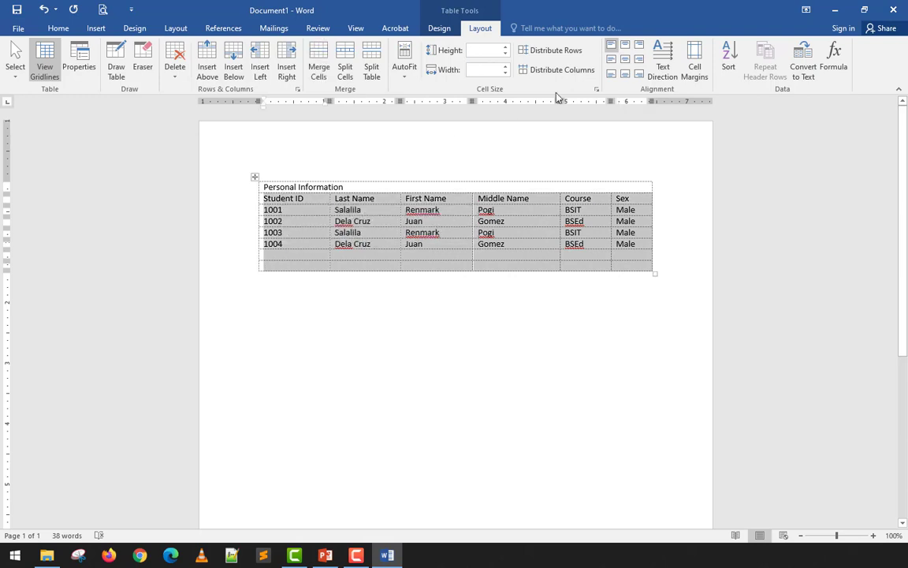
left_click(556, 70)
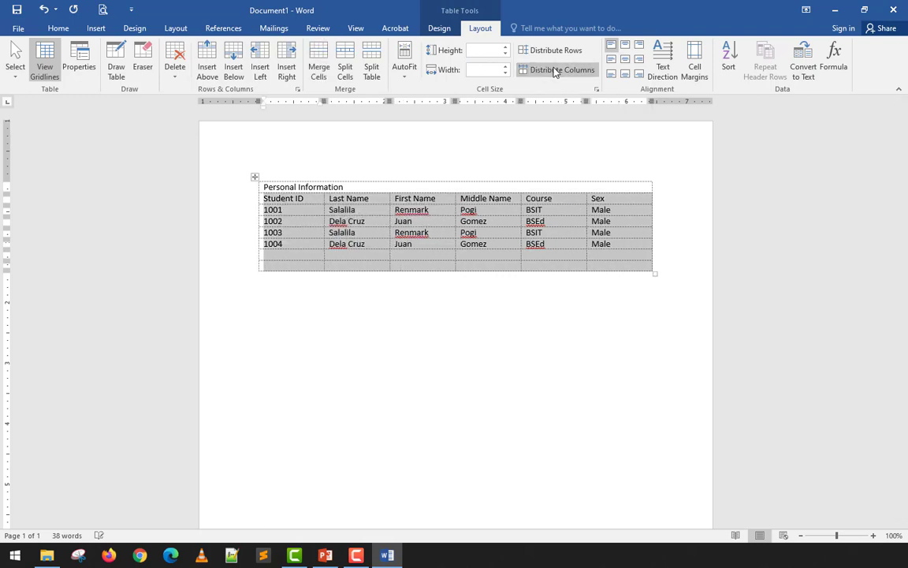
left_click_drag(567, 198, 567, 247)
left_click_drag(473, 198, 494, 252)
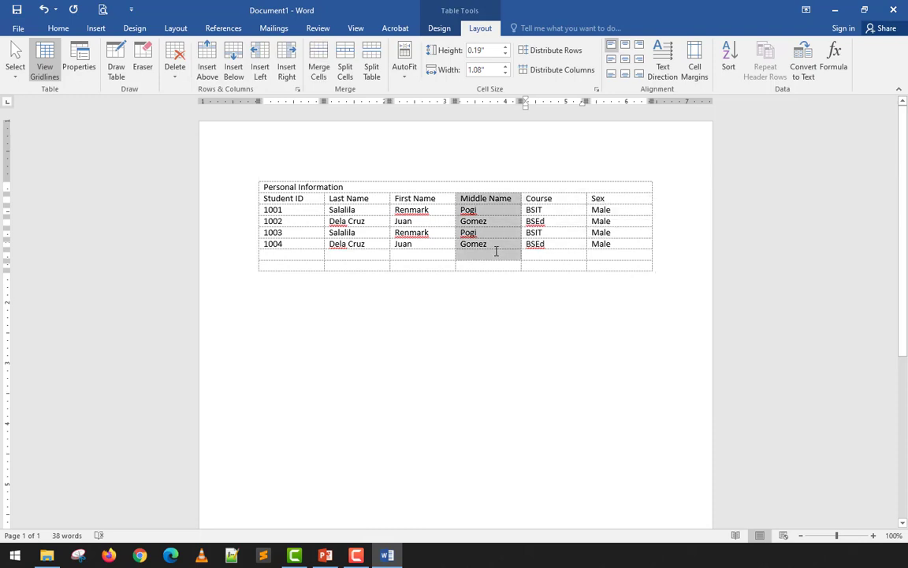
left_click(431, 192)
left_click_drag(430, 201, 394, 250)
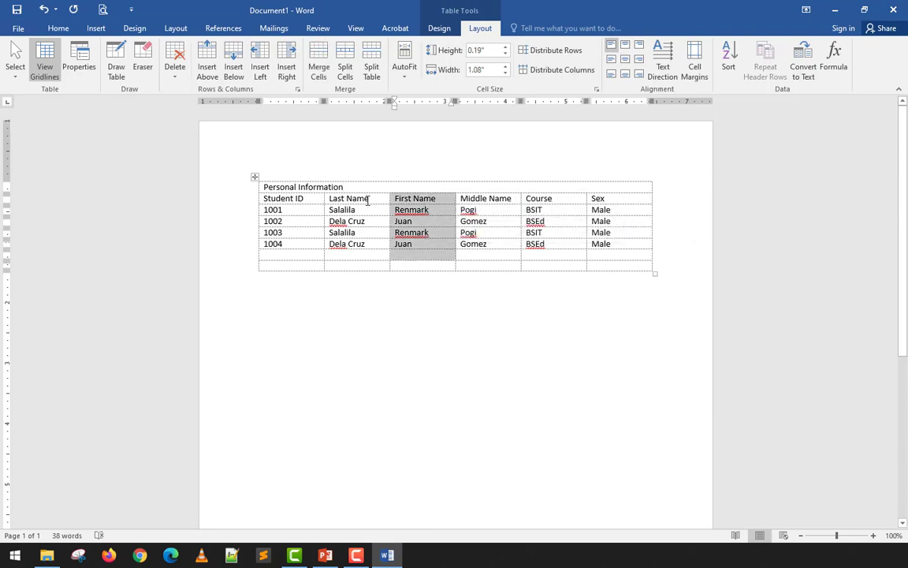
left_click_drag(367, 199, 368, 244)
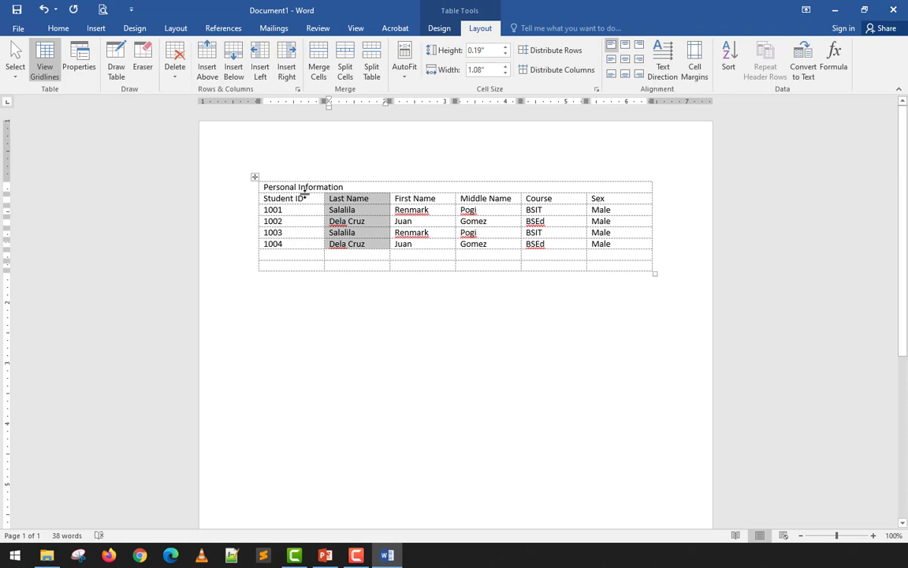
Experiment with row heights, applying Distribute Rows to the rows and undoing it.
left_click_drag(304, 193, 316, 228)
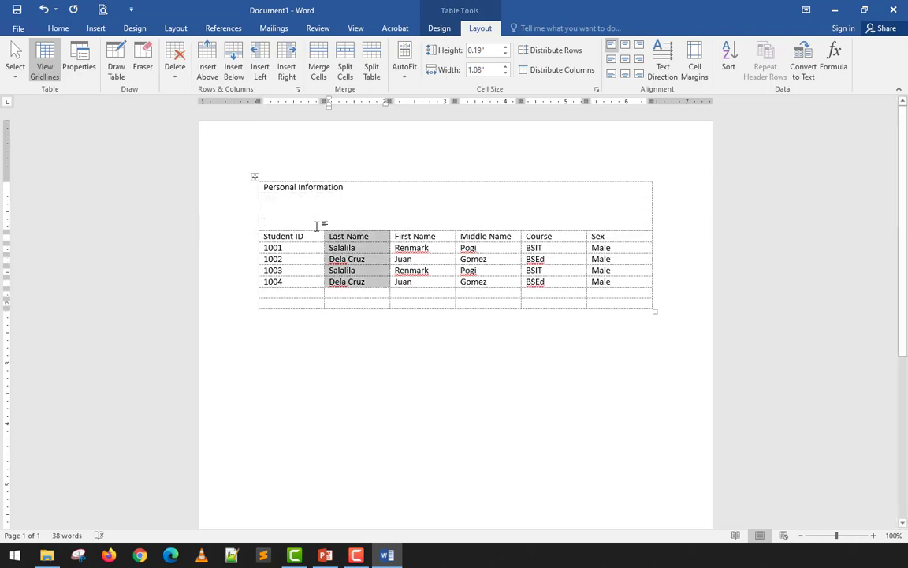
key("ctrl+z")
left_click_drag(272, 198, 623, 265)
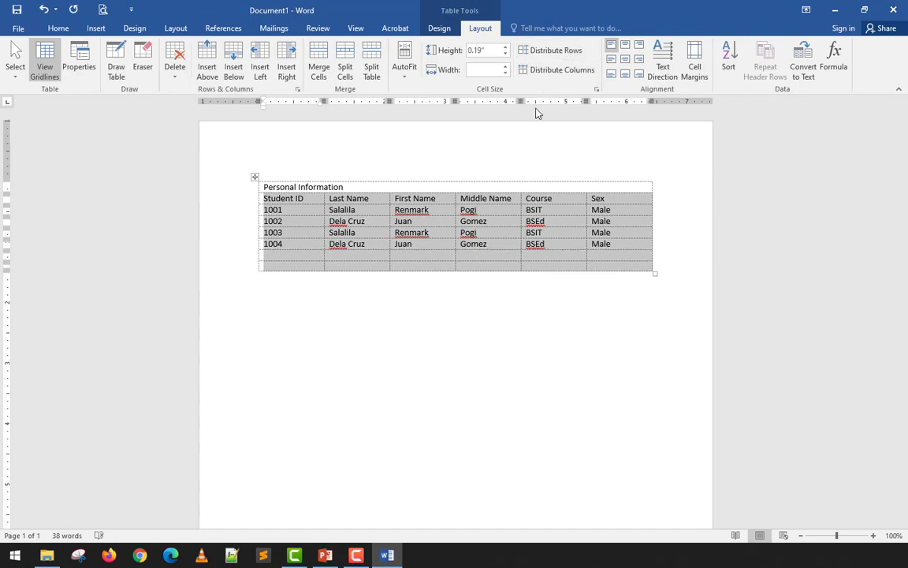
left_click(373, 249)
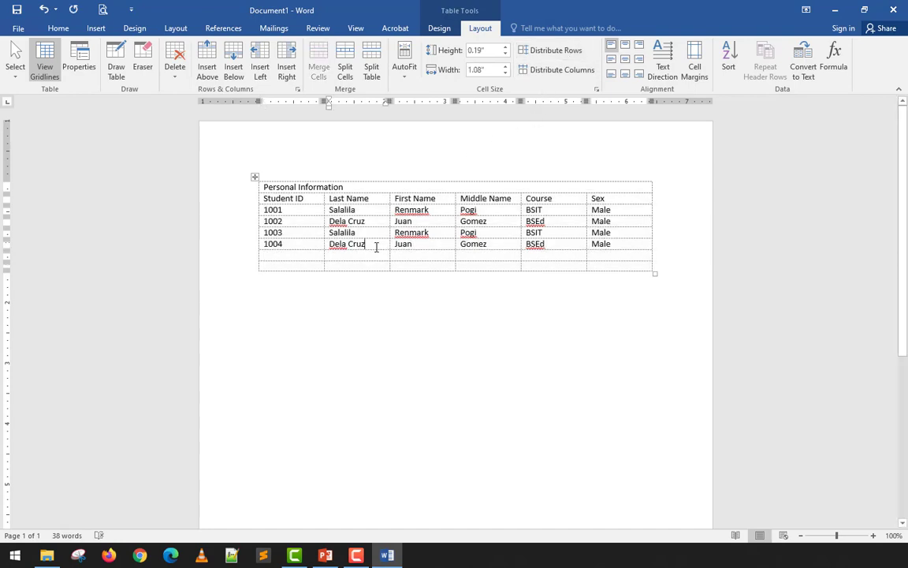
left_click_drag(375, 269, 375, 329)
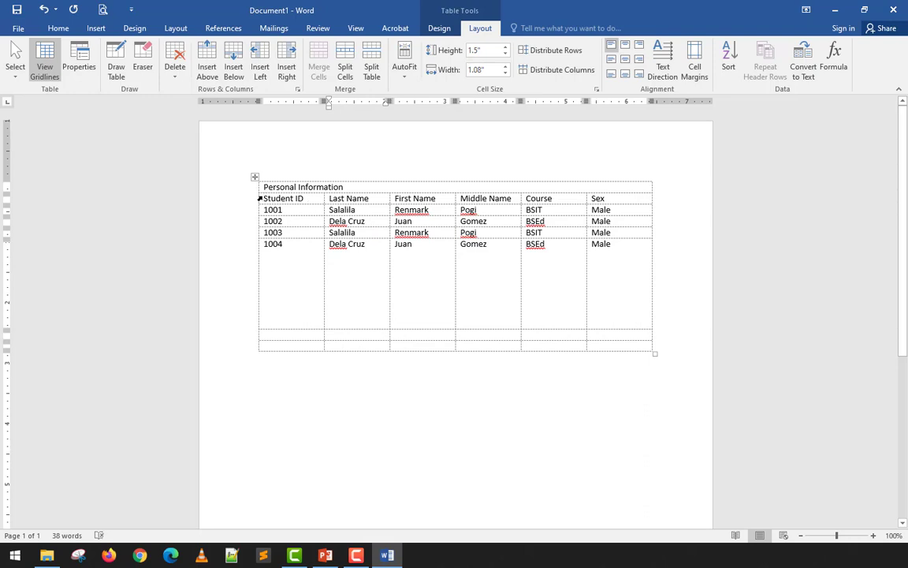
left_click_drag(267, 198, 607, 340)
left_click(562, 59)
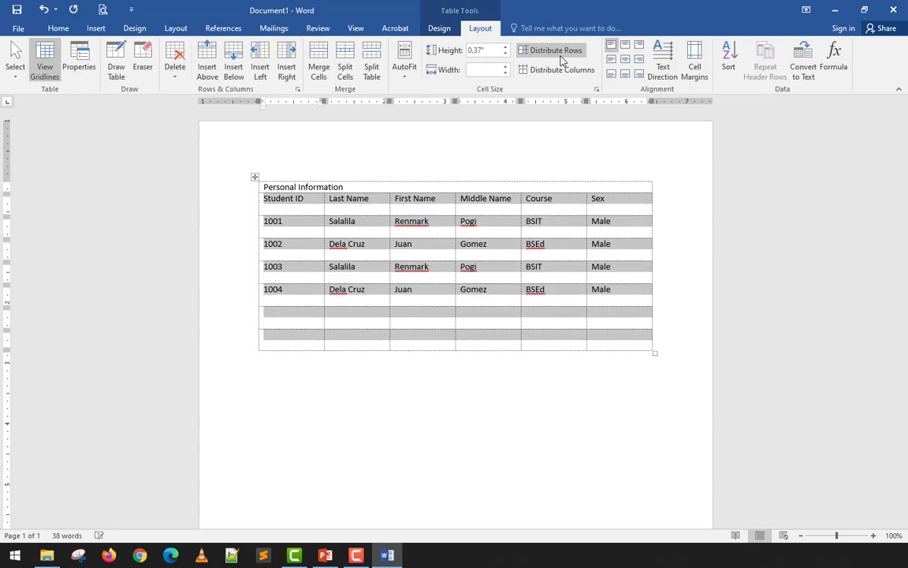
left_click(521, 395)
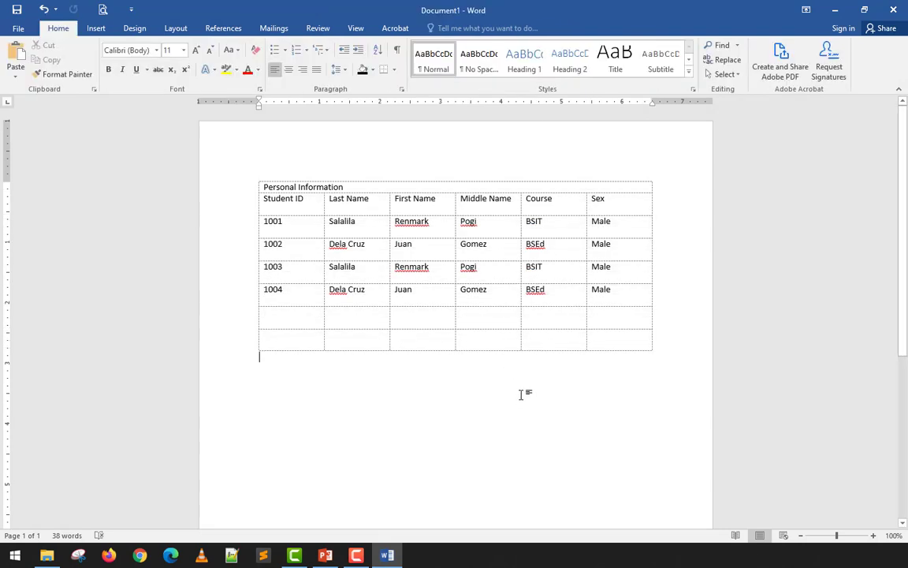
key("ctrl+z")
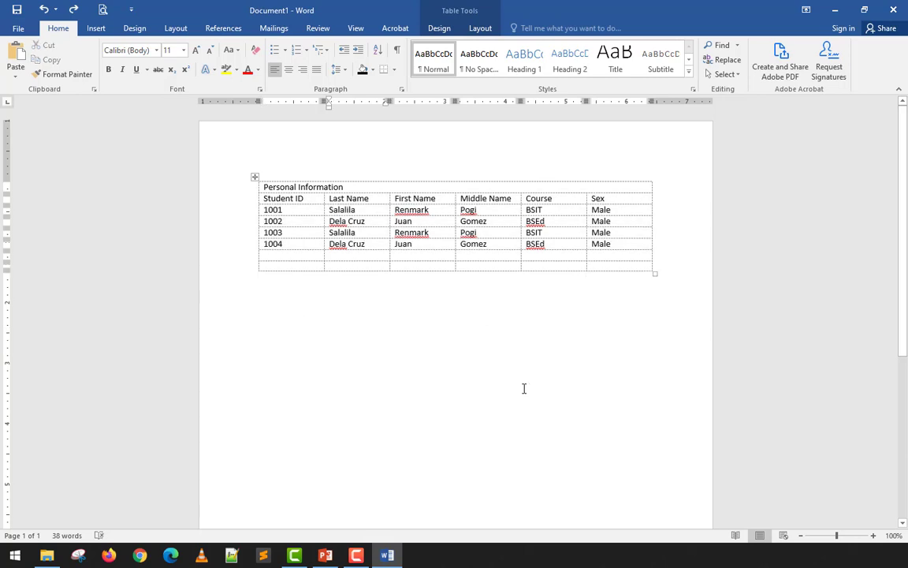
Select the entire table again with Ctrl+A.
left_click(556, 199)
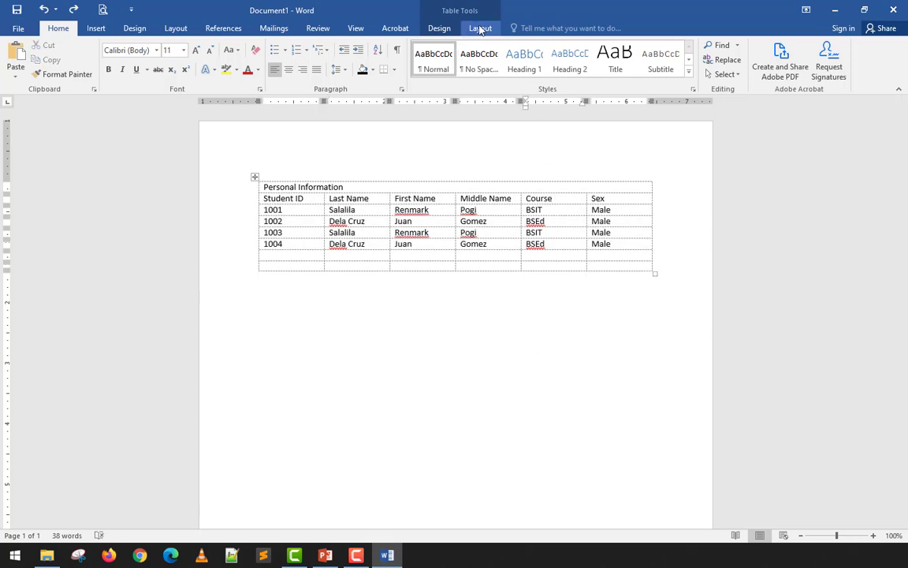
left_click(479, 29)
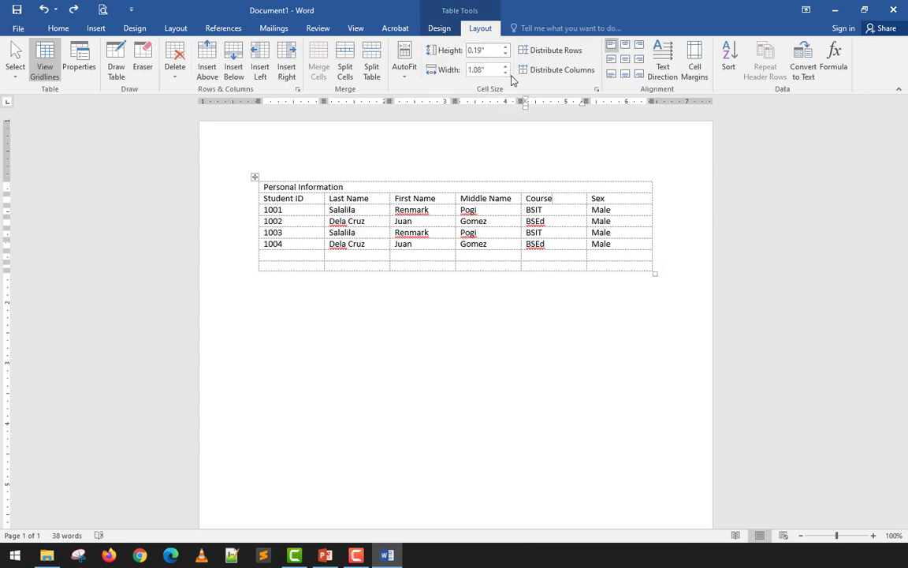
key("ctrl+a")
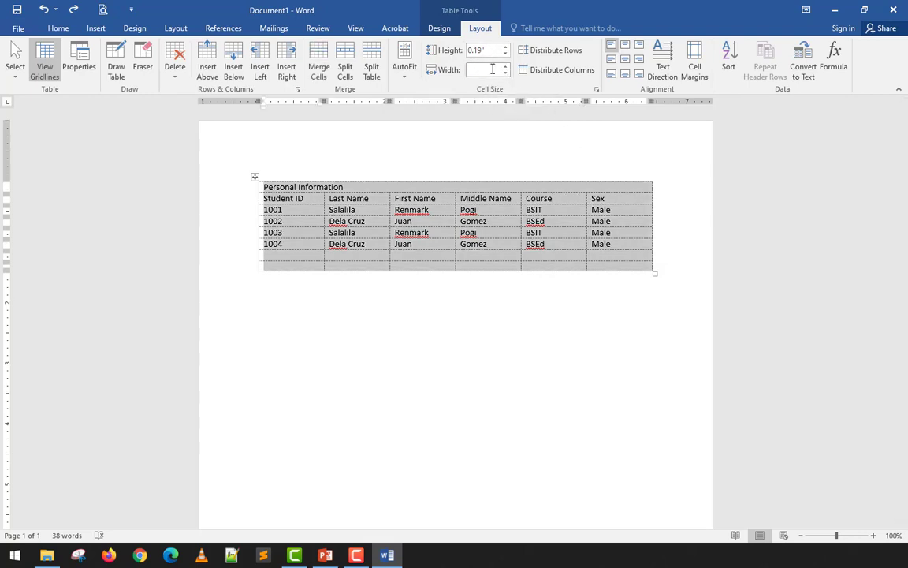
left_click(429, 210)
left_click_drag(552, 243, 306, 208)
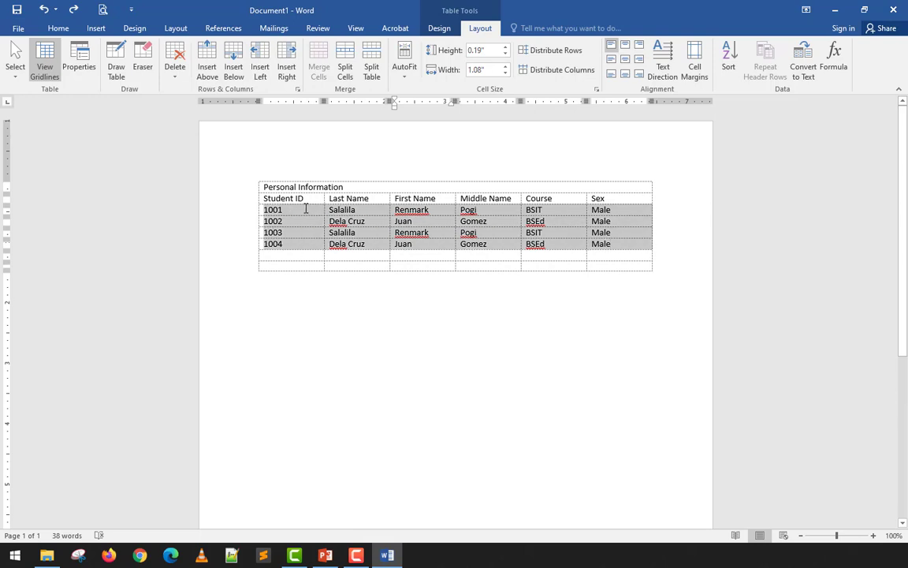
left_click(506, 46)
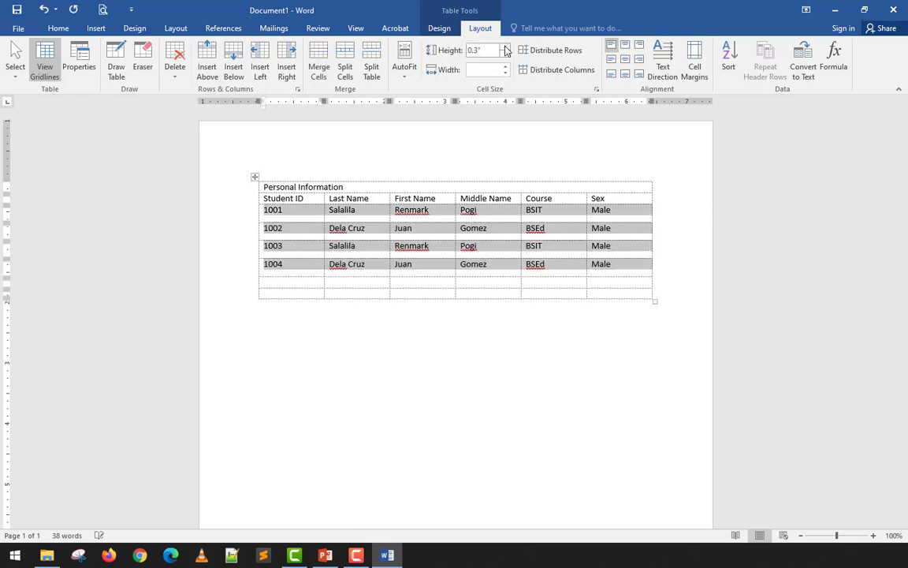
left_click(506, 46)
left_click(505, 46)
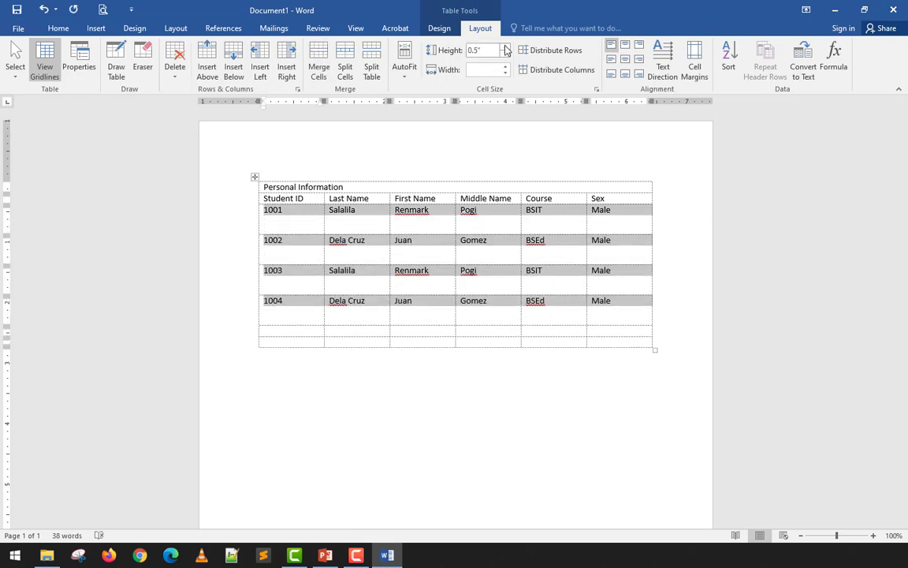
left_click(505, 54)
left_click(505, 54)
left_click(505, 55)
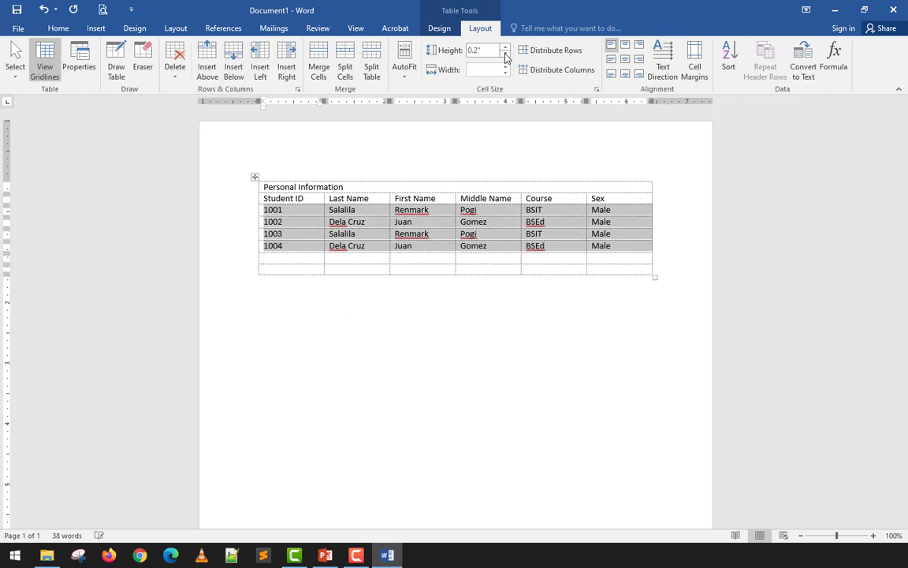
left_click(394, 222)
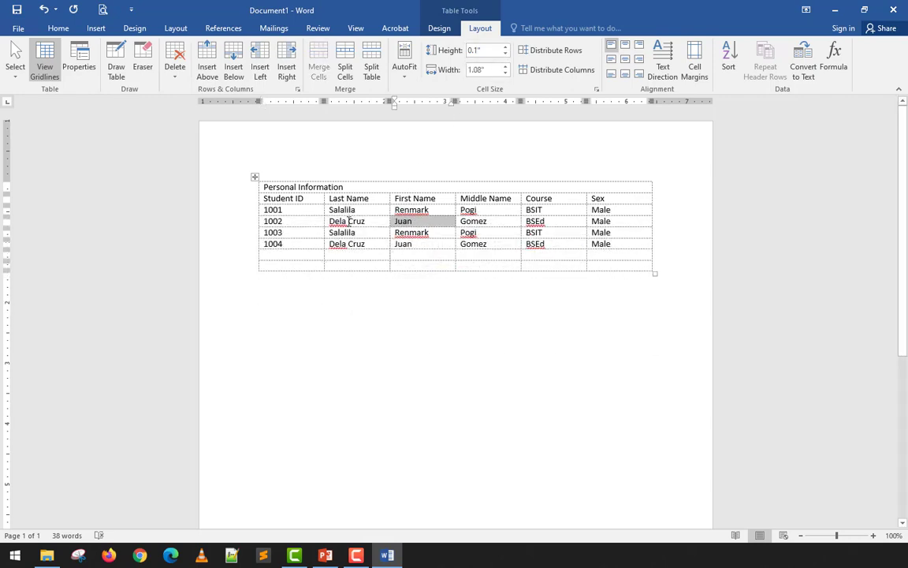
left_click(347, 221)
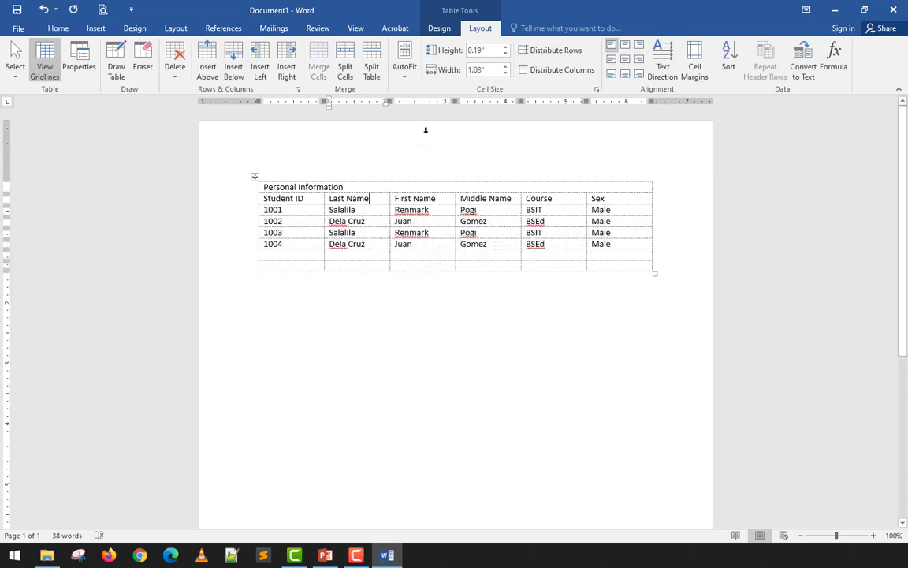
left_click(506, 47)
left_click(506, 47)
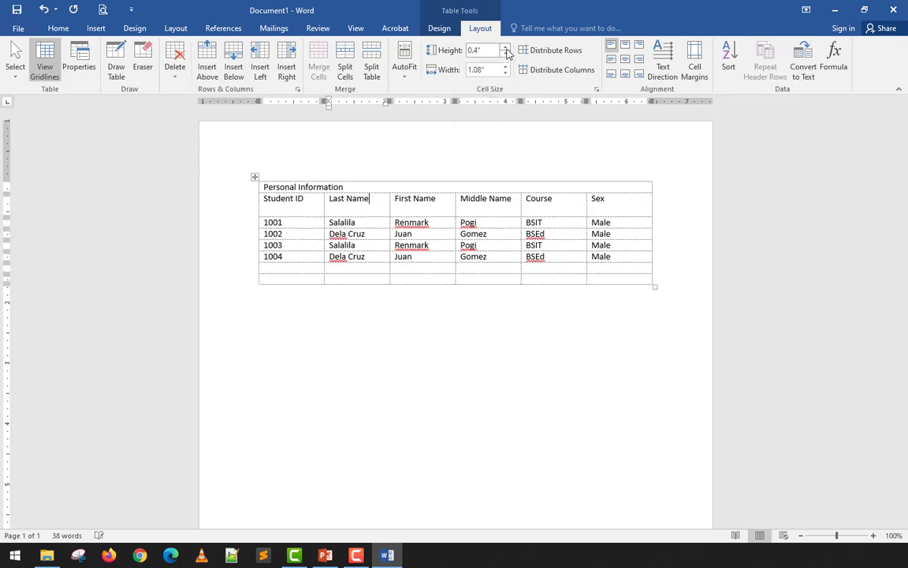
left_click(506, 47)
left_click(506, 48)
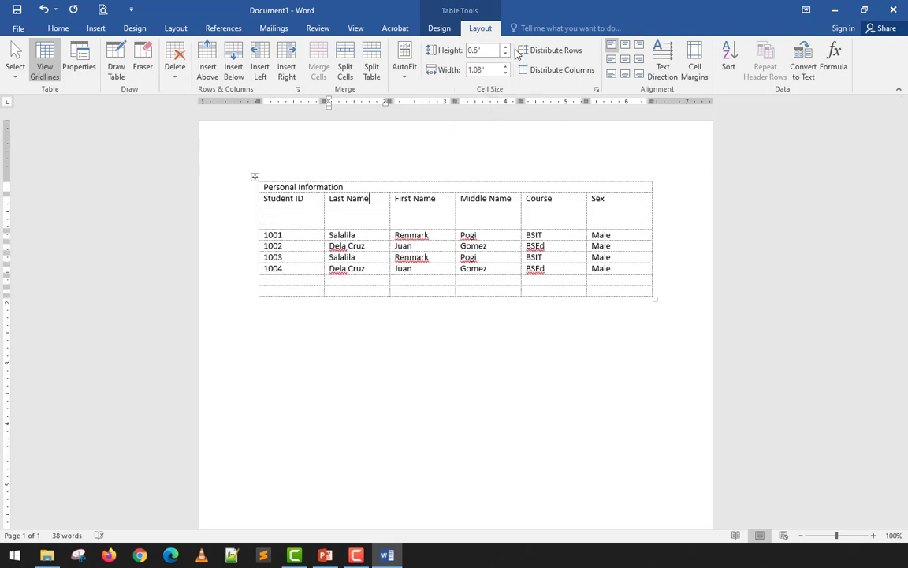
left_click(506, 55)
left_click(506, 55)
left_click(507, 54)
left_click(506, 55)
left_click(506, 55)
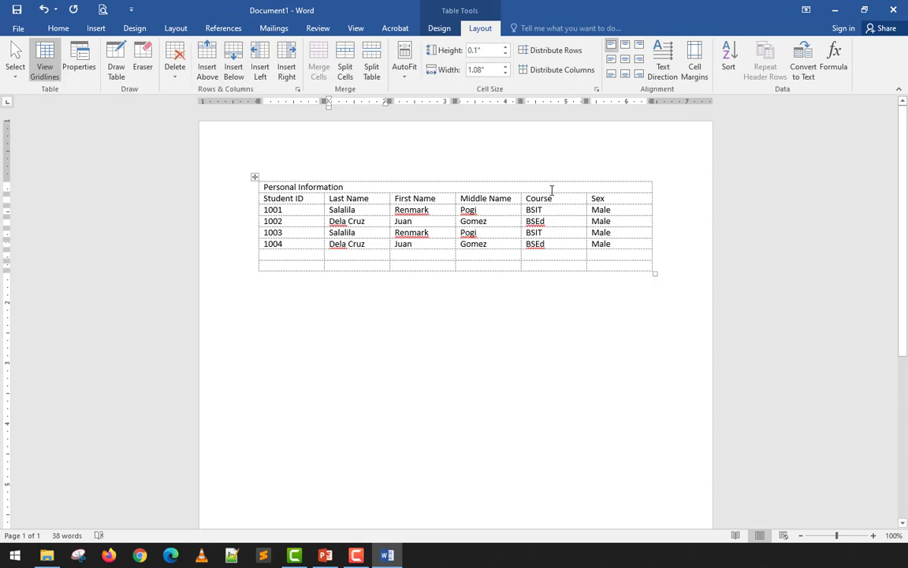
Raise the Personal Information title row height to 0.7".
left_click(552, 180)
left_click(608, 186)
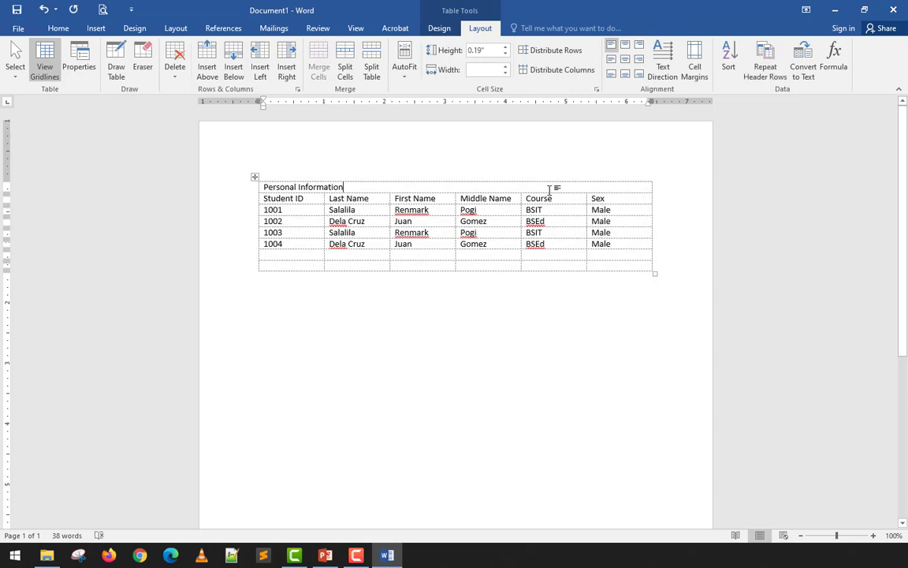
mouse_move(542, 191)
left_mouse_down()
mouse_move(543, 230)
mouse_move(547, 190)
left_mouse_up()
left_click(505, 46)
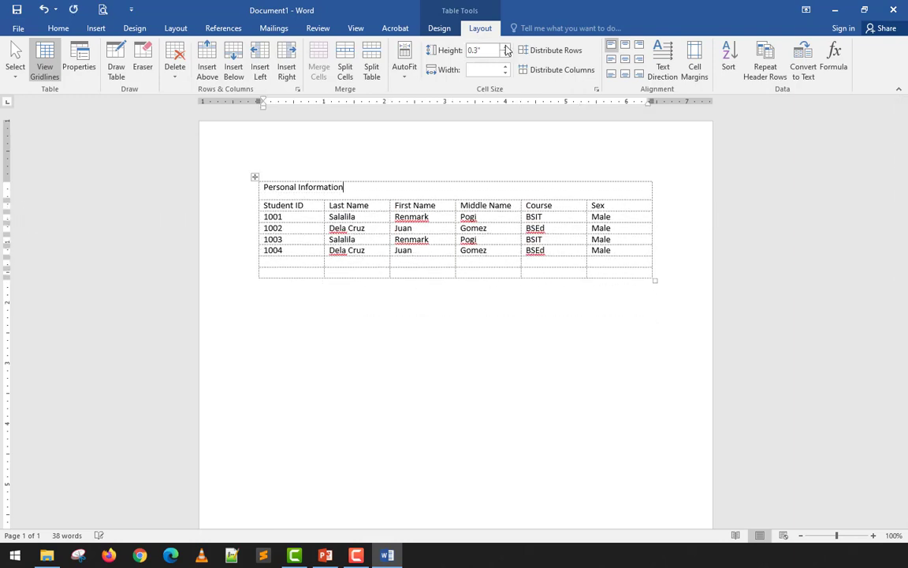
left_click(504, 46)
left_click(506, 47)
left_click(505, 47)
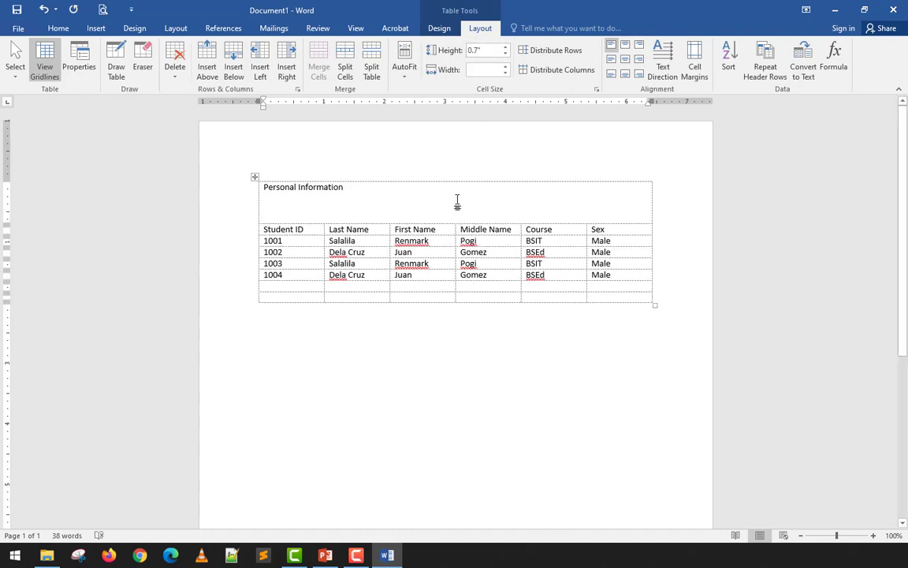
Try the cell alignment options and settle on Align Center for the title.
left_click(612, 59)
left_click(612, 74)
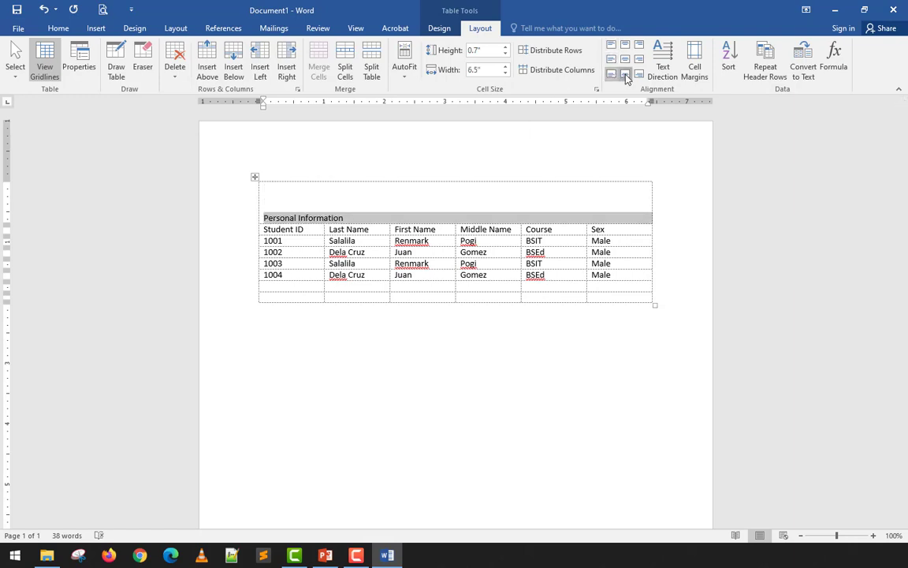
left_click(625, 74)
left_click(625, 59)
left_click(626, 44)
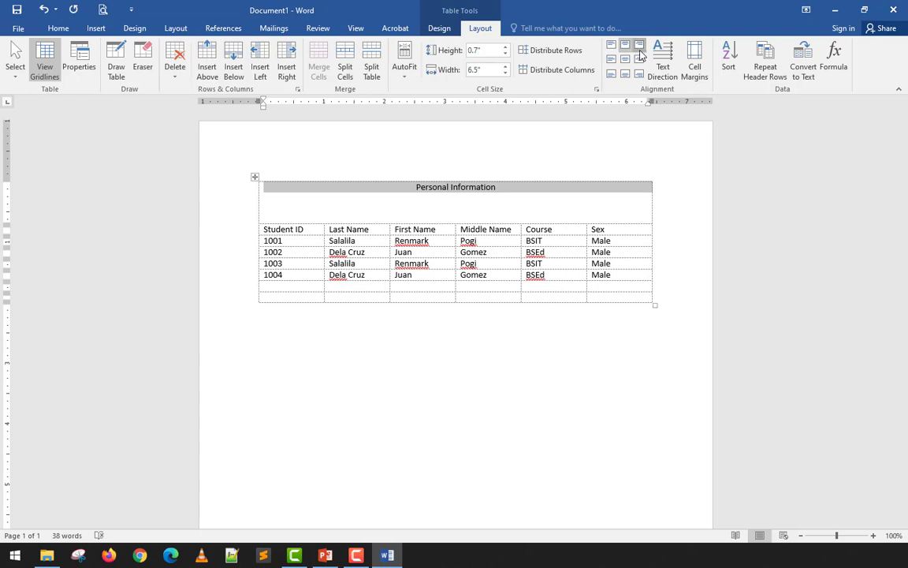
left_click(639, 45)
left_click(638, 60)
left_click(639, 74)
left_click(625, 59)
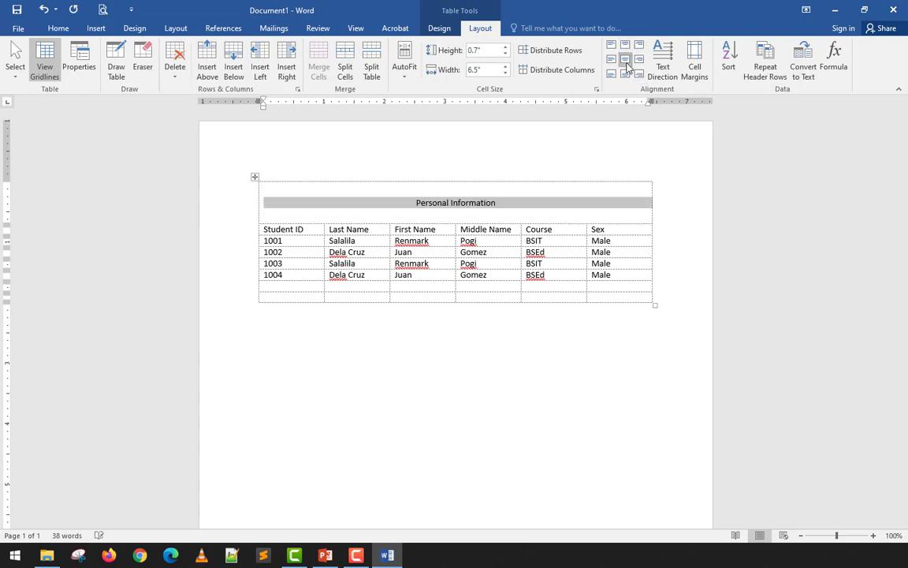
left_click(59, 28)
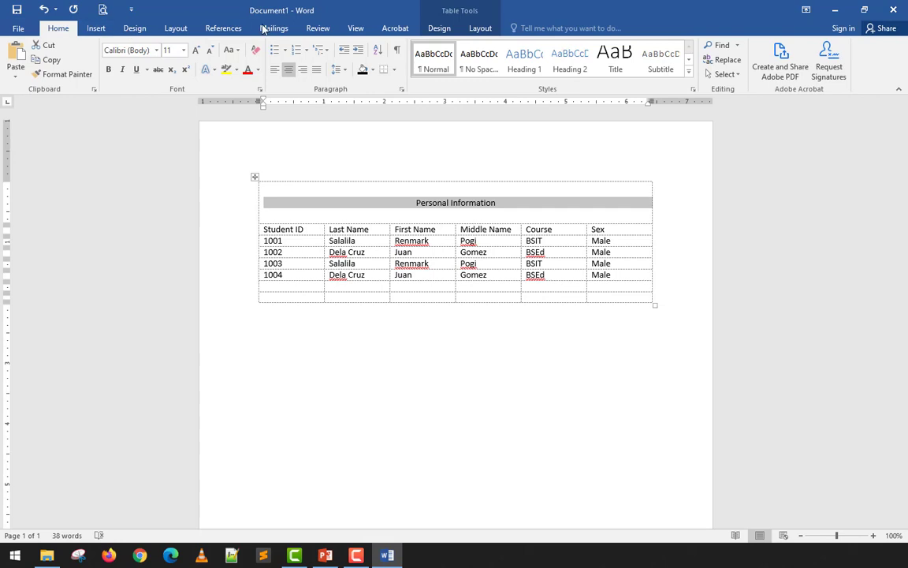
Enlarge the Personal Information title to 20 pt and make it bold.
left_click(197, 51)
left_click(197, 51)
left_click(197, 51)
left_click(197, 51)
left_click(198, 51)
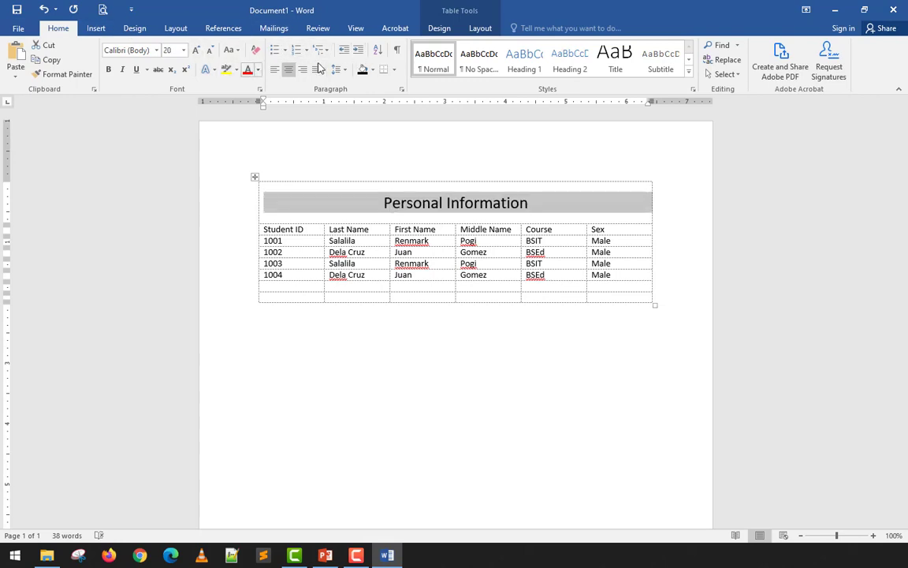
left_click(108, 69)
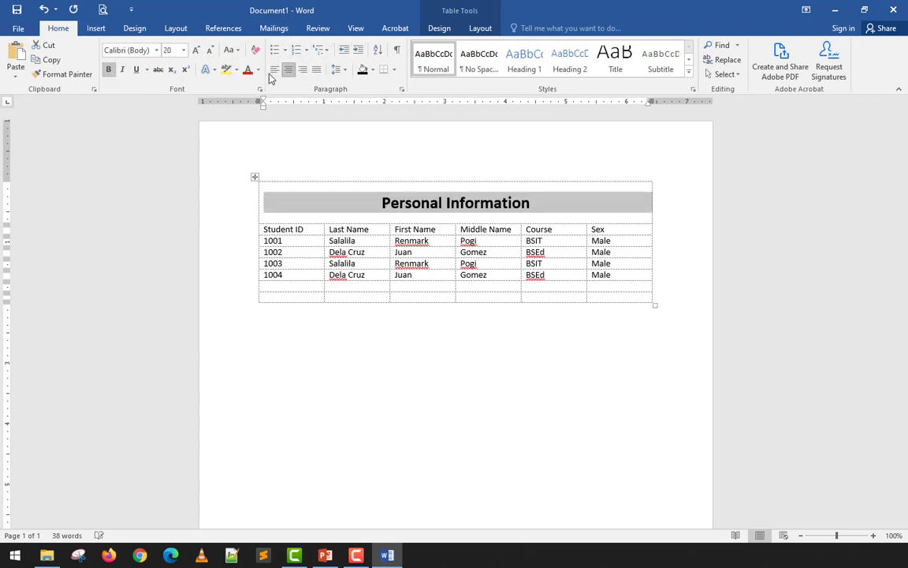
left_click(480, 28)
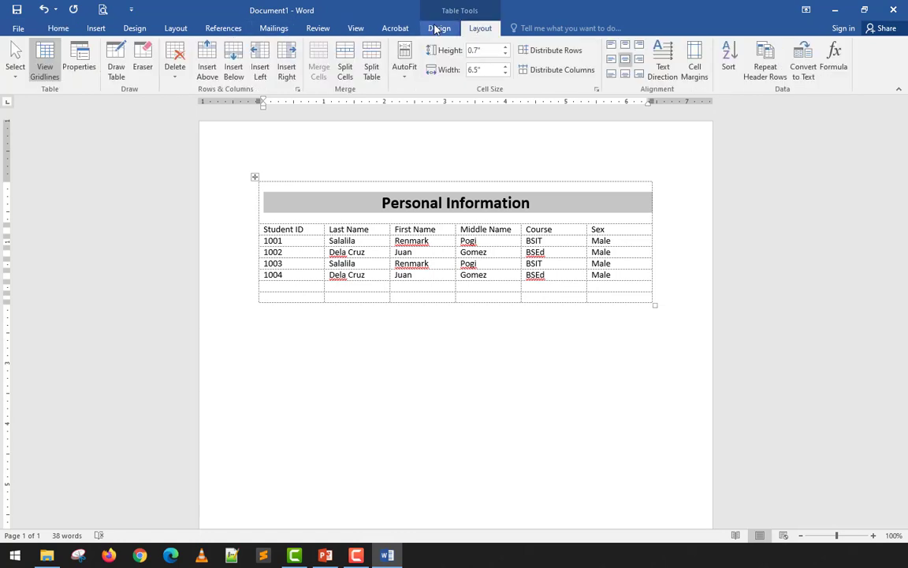
left_click(439, 29)
left_click(58, 29)
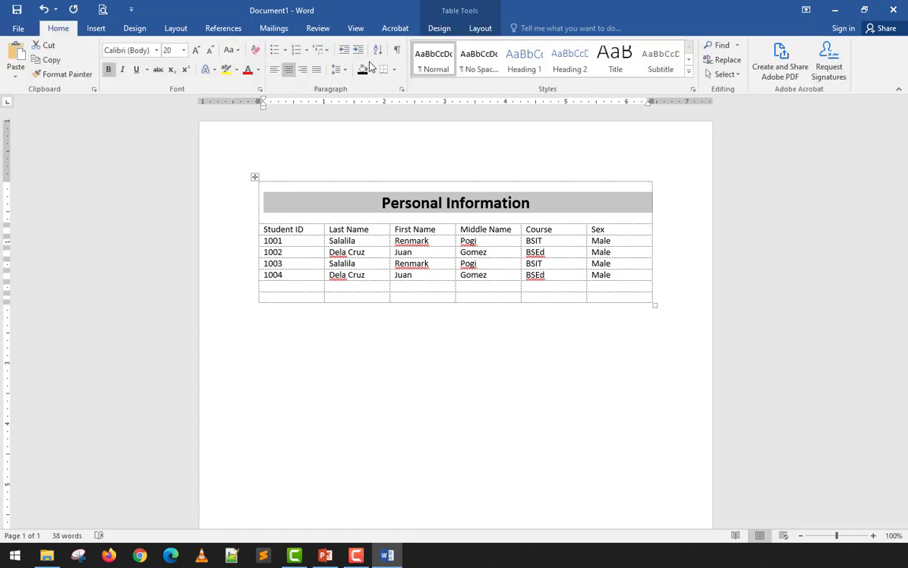
Colour the title text dark grey.
left_click(257, 70)
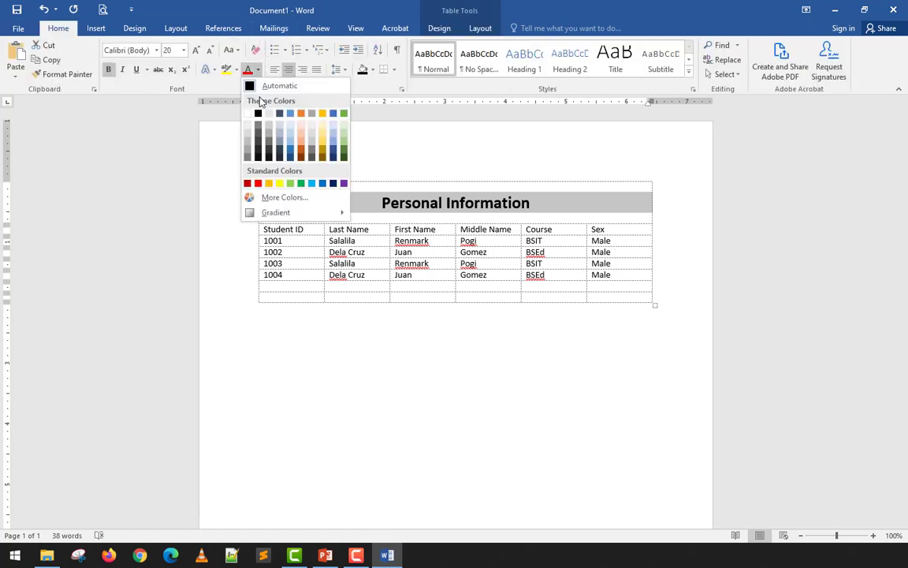
left_click(257, 143)
left_click(426, 379)
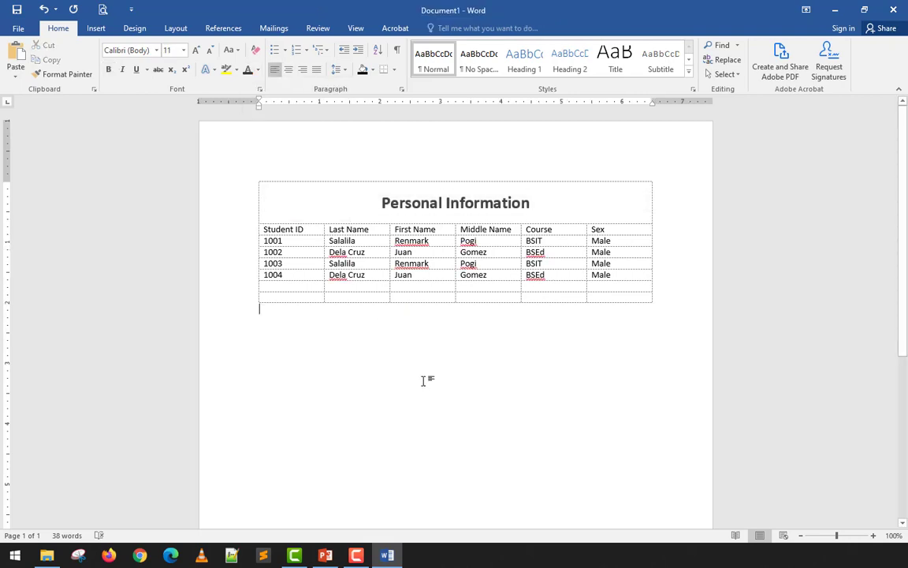
left_click(559, 207)
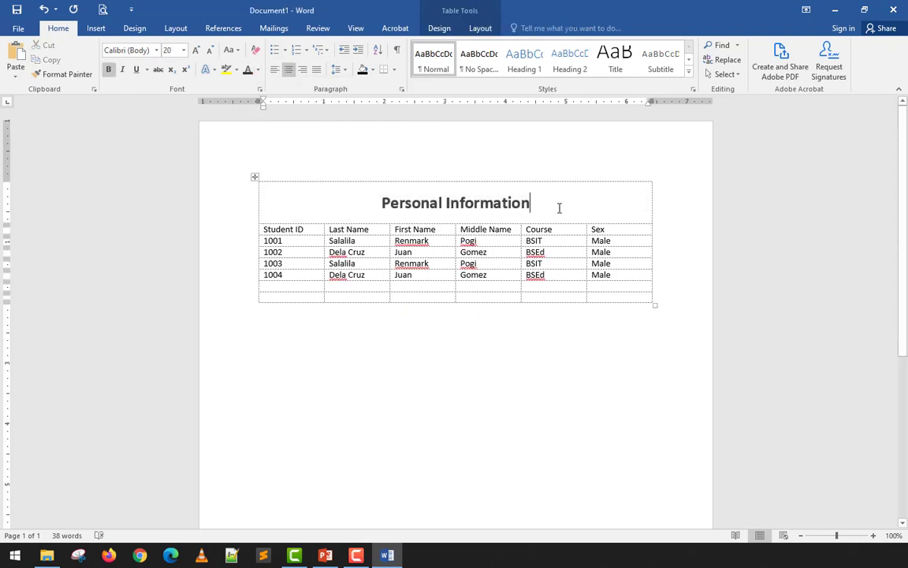
left_click(481, 29)
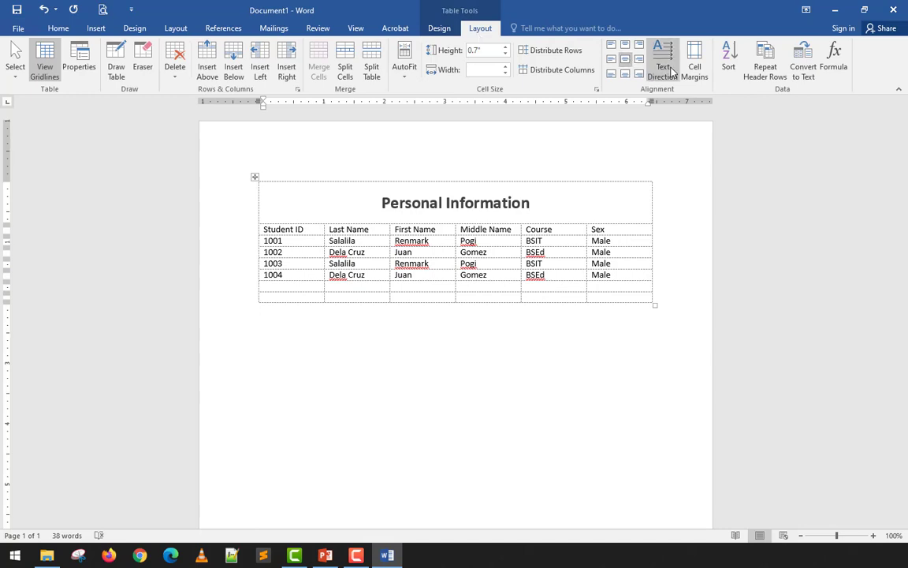
left_click(638, 229)
left_click_drag(539, 228, 272, 230)
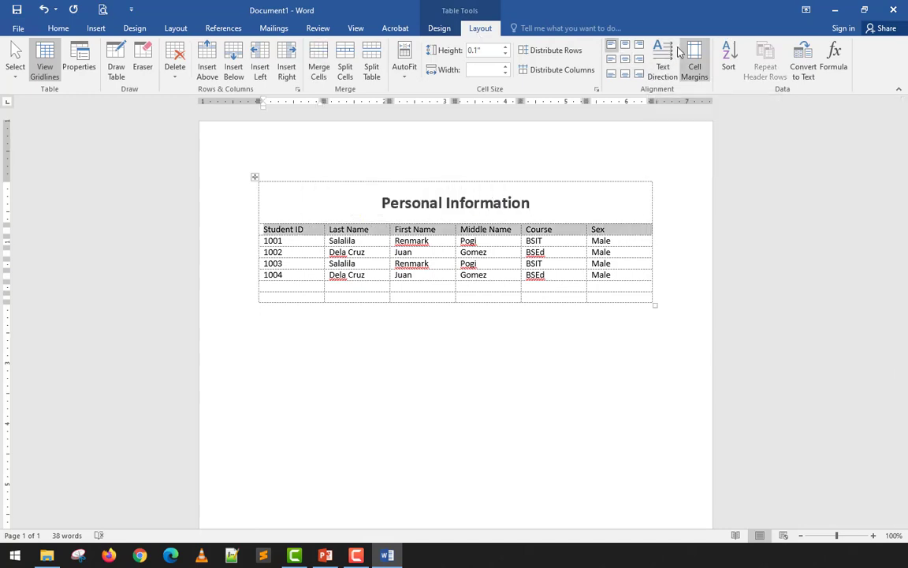
left_click(664, 69)
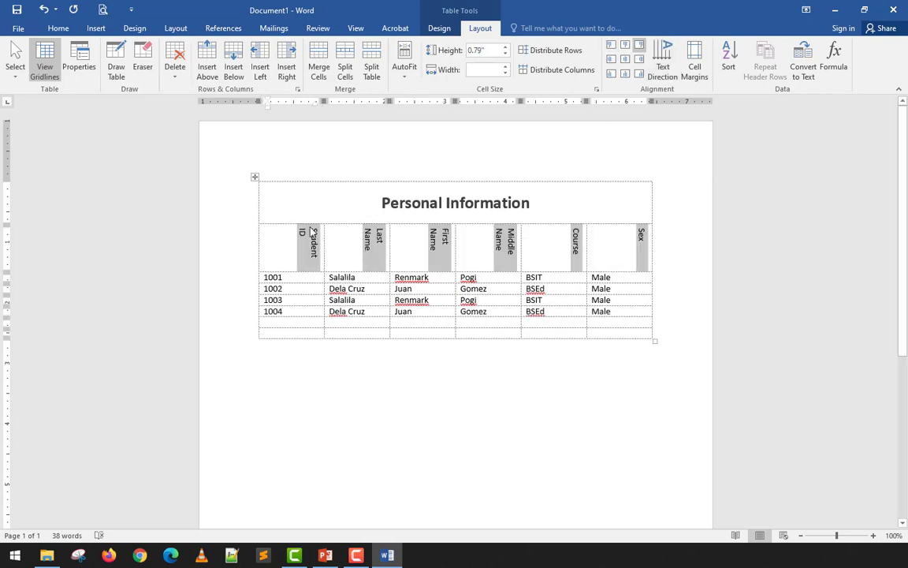
left_click(664, 67)
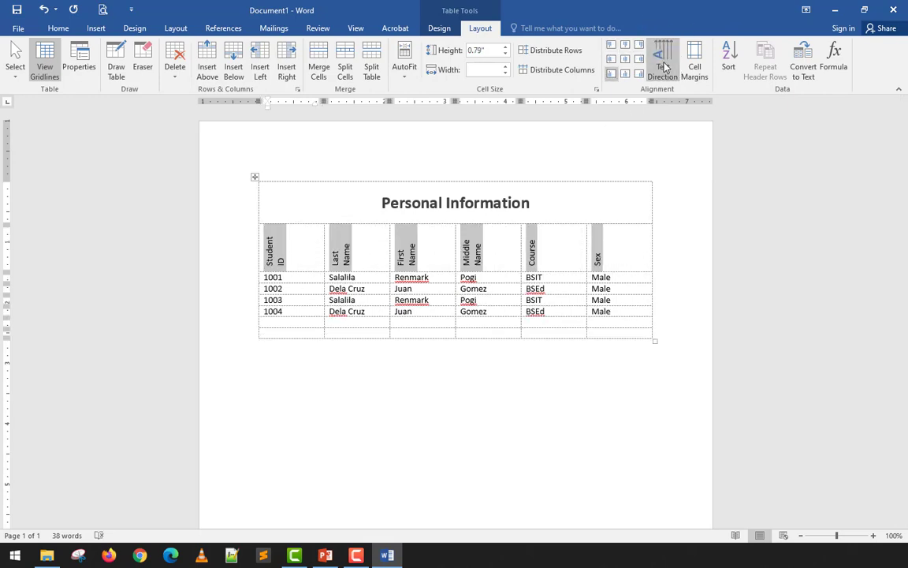
left_click(664, 70)
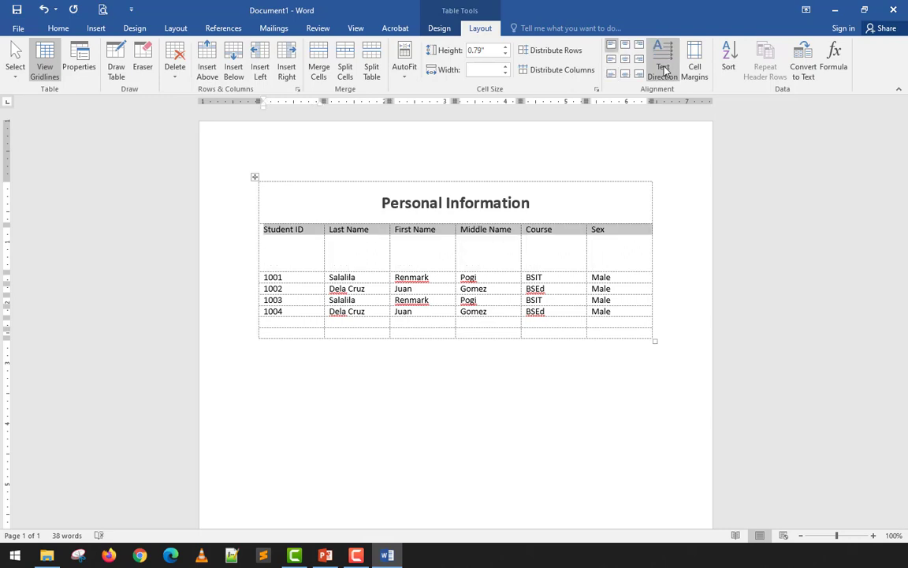
left_click(664, 69)
left_click(664, 69)
left_click(664, 69)
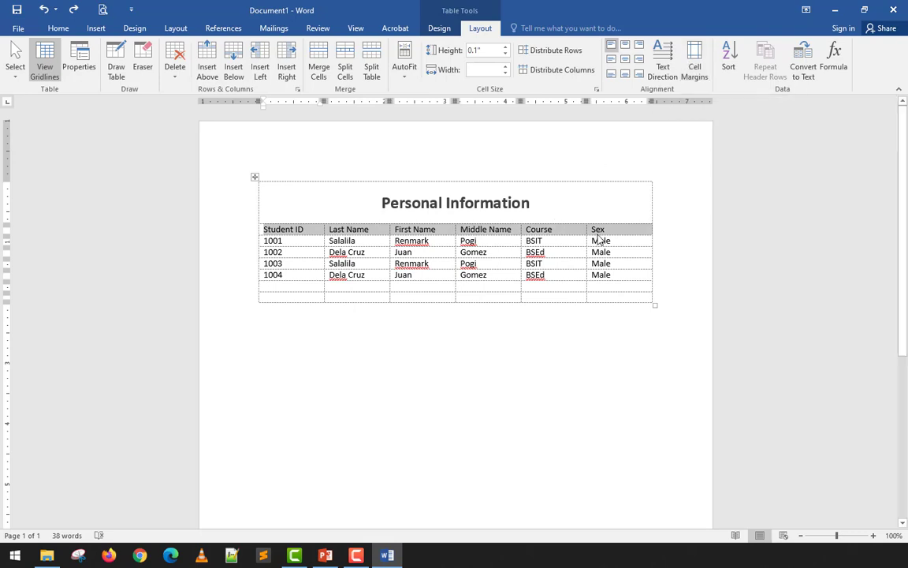
Check the Cell Margins dialog for the header row, closing it unchanged.
left_click_drag(614, 228, 298, 229)
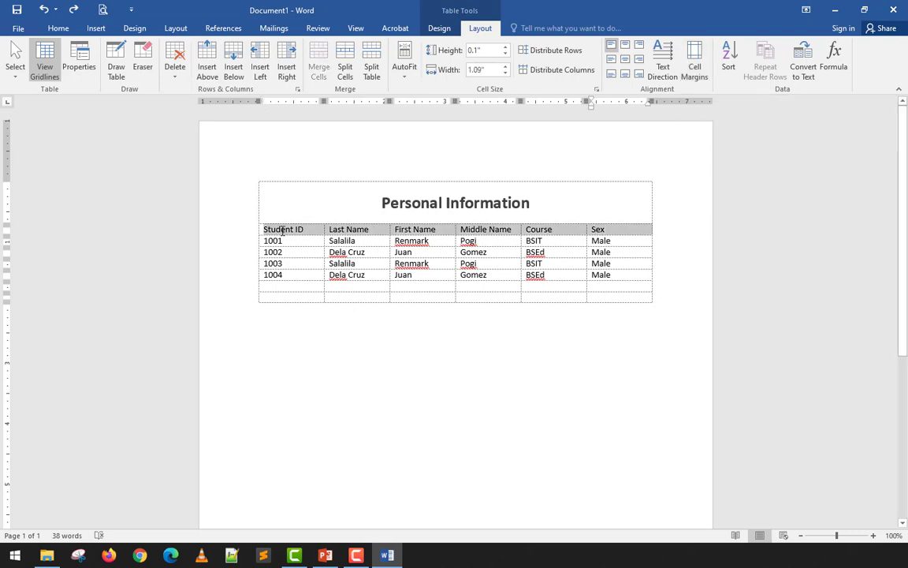
left_click(694, 71)
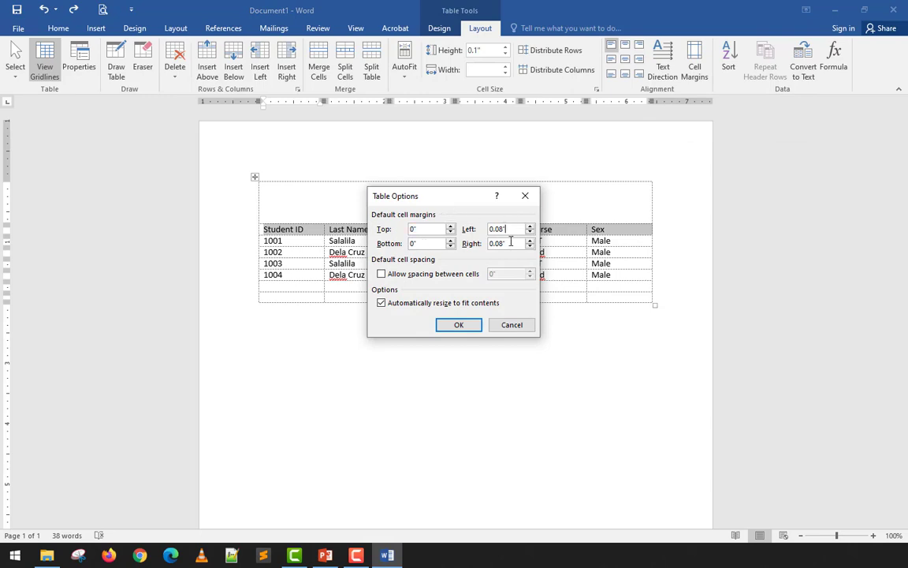
left_click(511, 328)
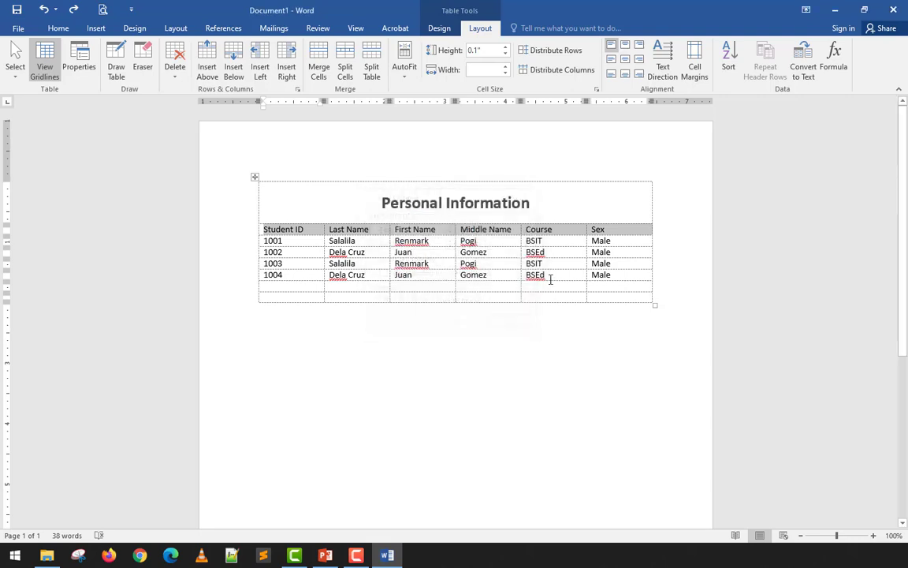
left_click(265, 241)
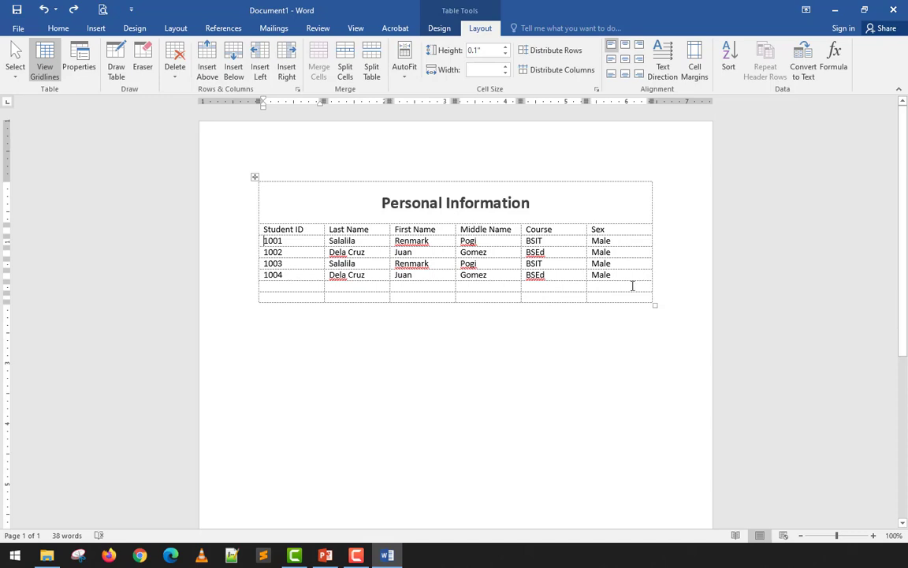
Set Top, Bottom, Left and Right cell margins to 0.05" for the header and rows 1001–1004.
left_click_drag(621, 276, 302, 227)
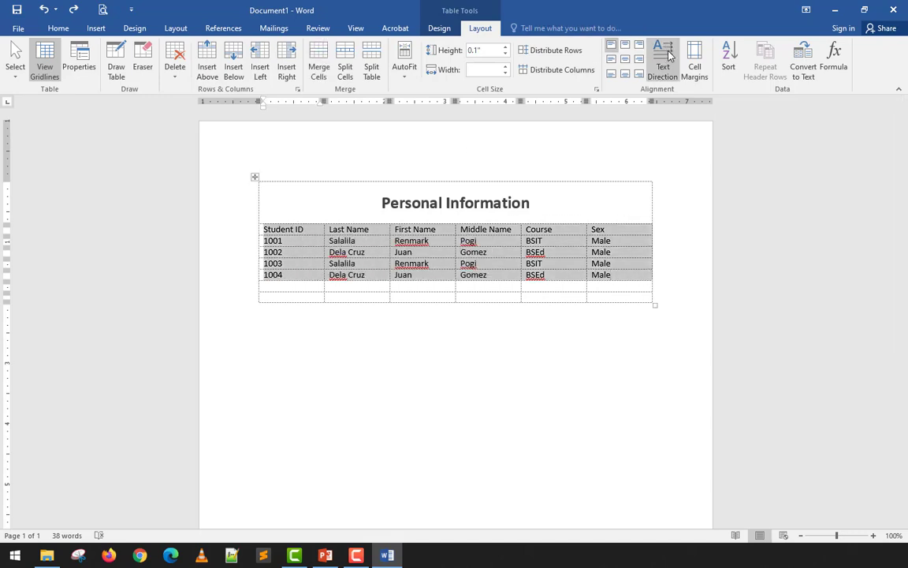
left_click(694, 70)
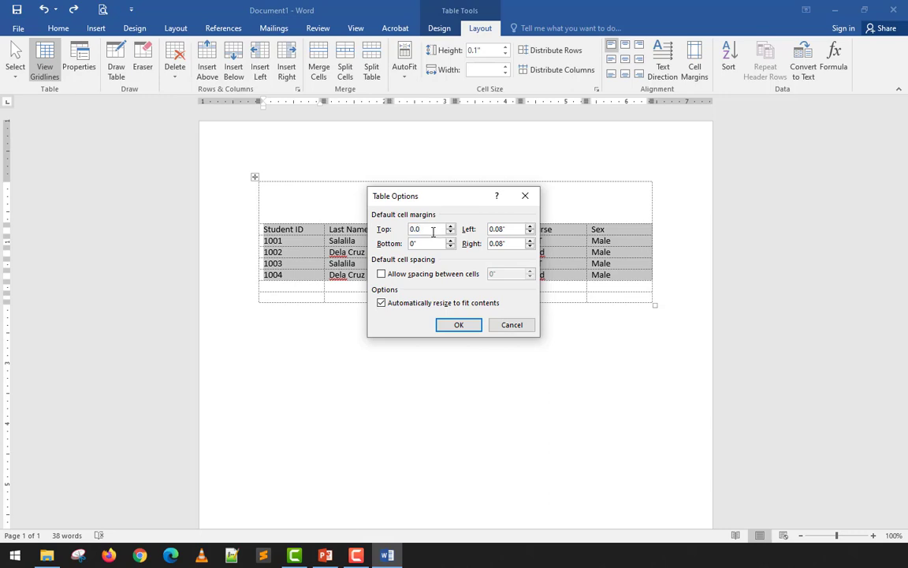
double_click(433, 231)
key("ctrl+c")
key("Tab")
key("ctrl+v")
key("Tab")
key("ctrl+v")
key("Tab")
key("ctrl+v")
left_click(465, 325)
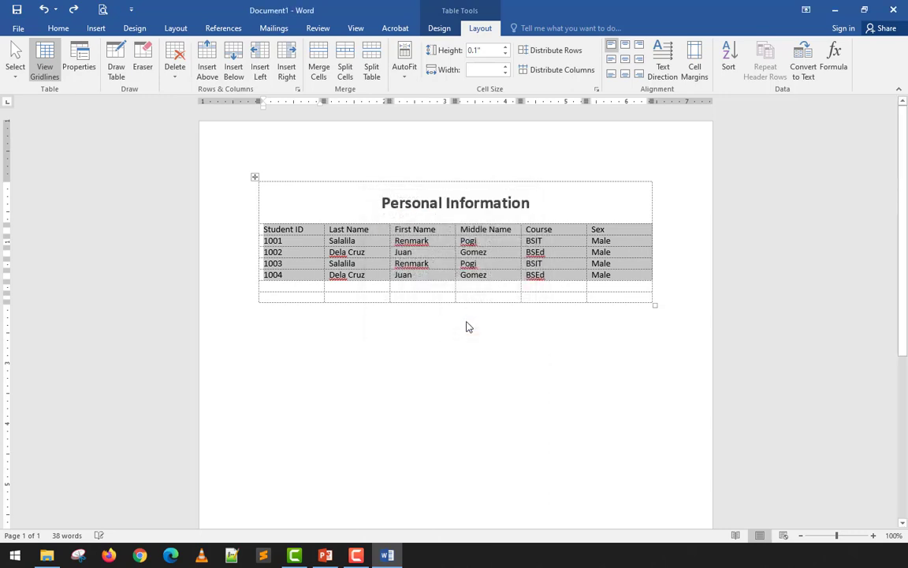
left_click(543, 309)
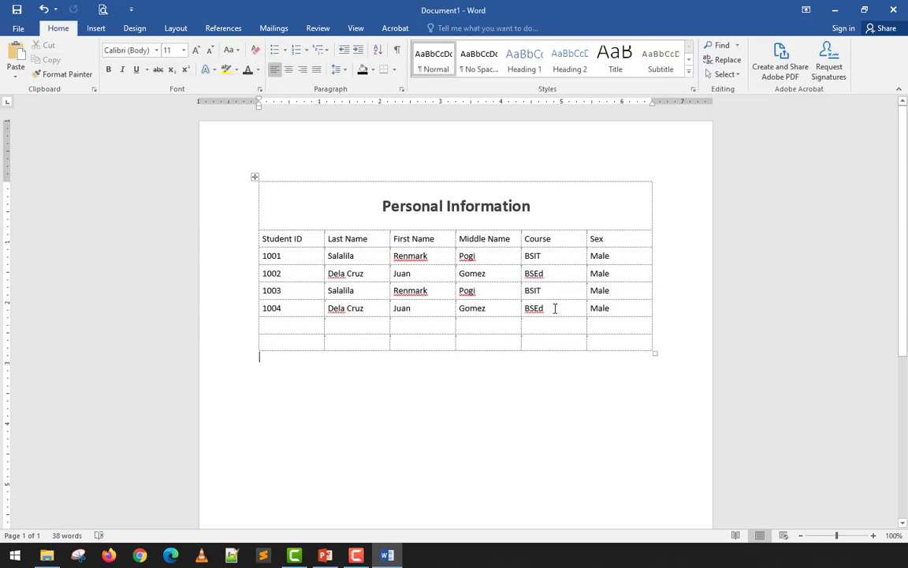
left_click(554, 235)
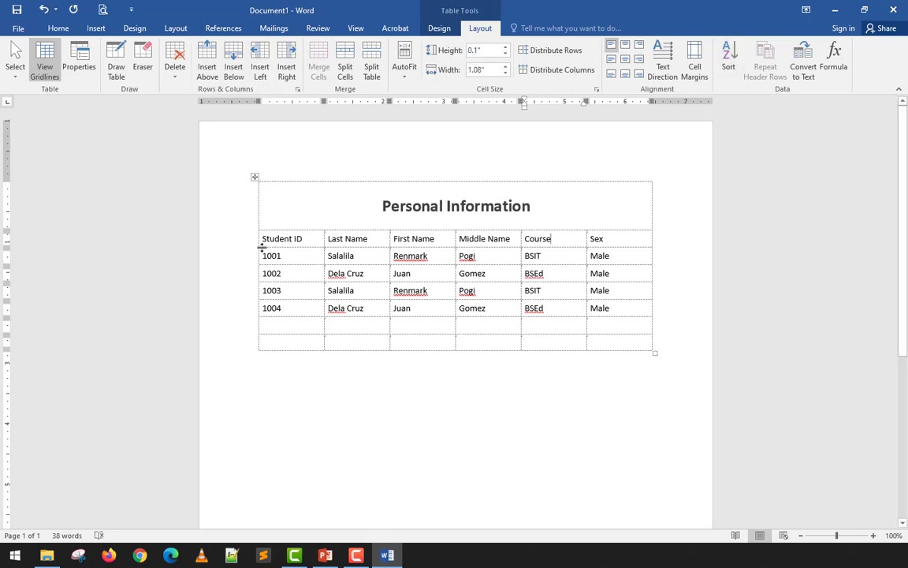
Edit the Student IDs to read 1001, 1004, 1002, 1003 and select the ID column.
left_click(282, 274)
key("BackSpace")
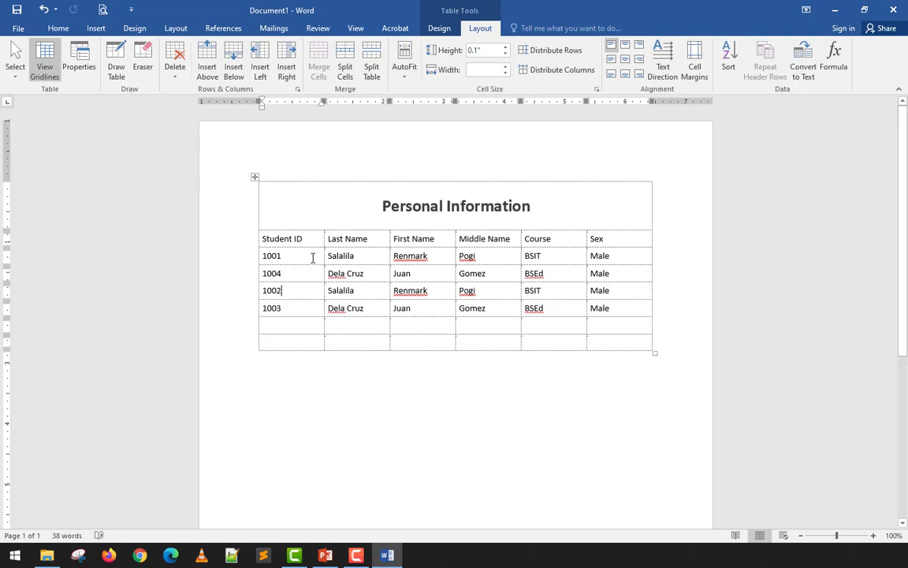
left_click_drag(312, 258, 315, 308)
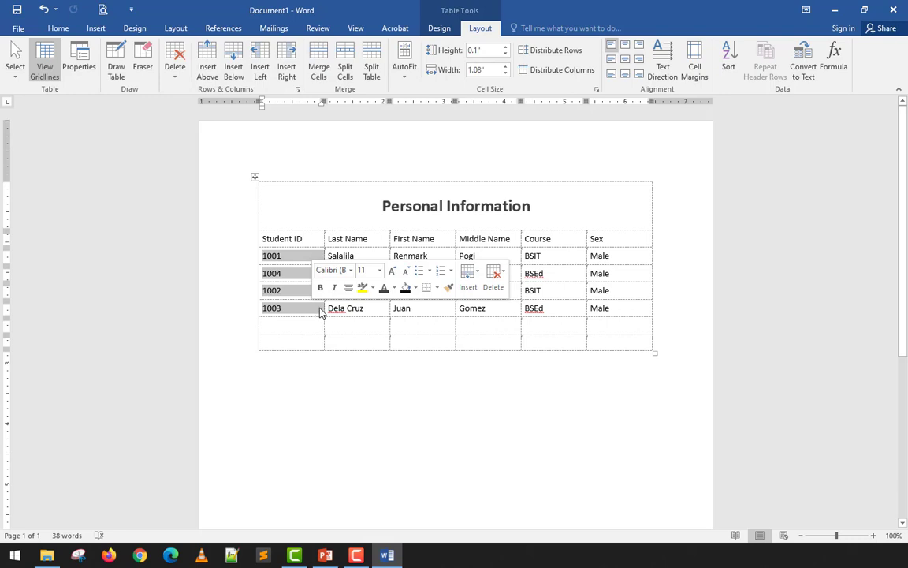
left_click(729, 63)
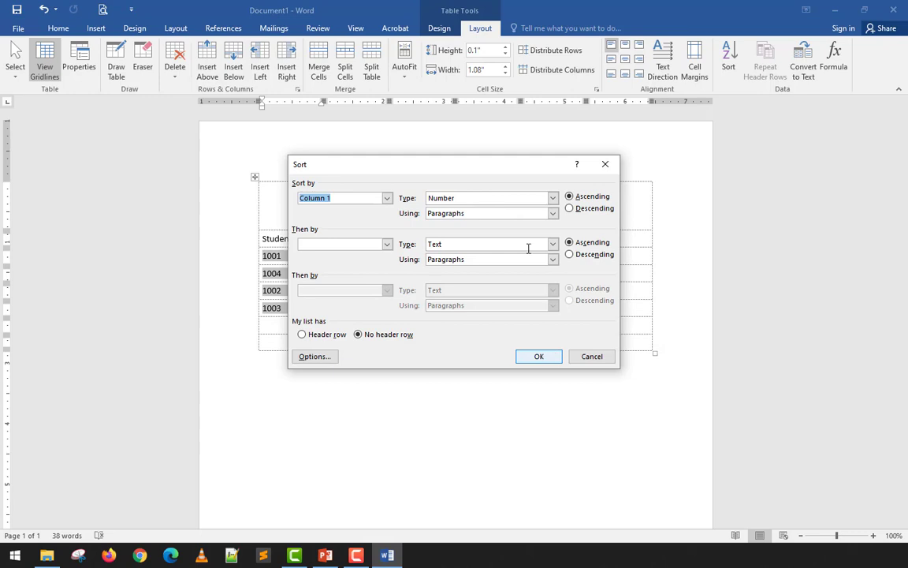
left_click_drag(514, 164, 792, 149)
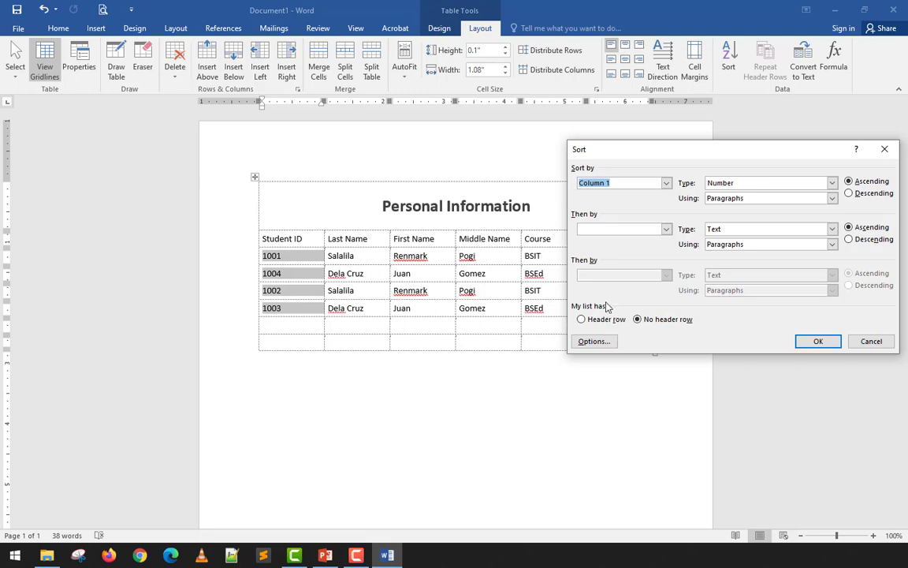
left_click(817, 340)
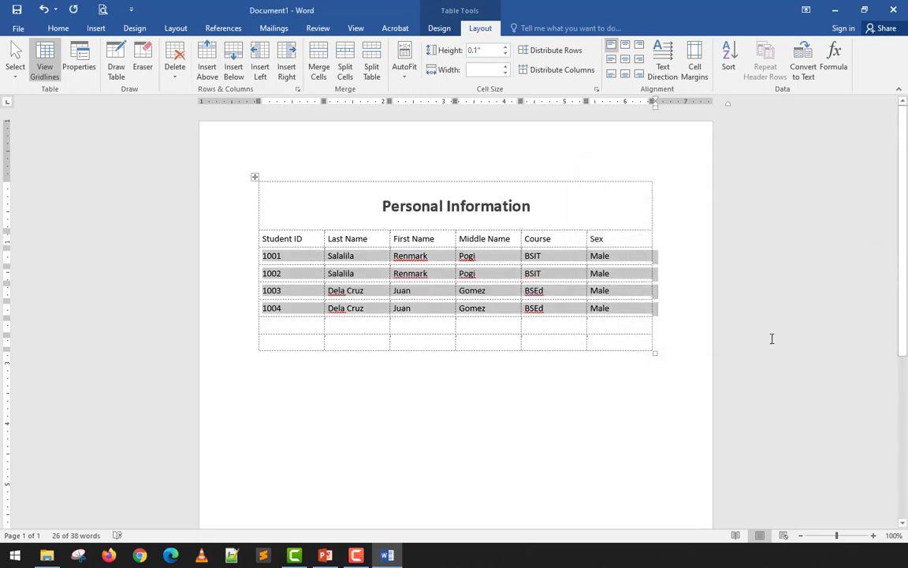
left_click(354, 274)
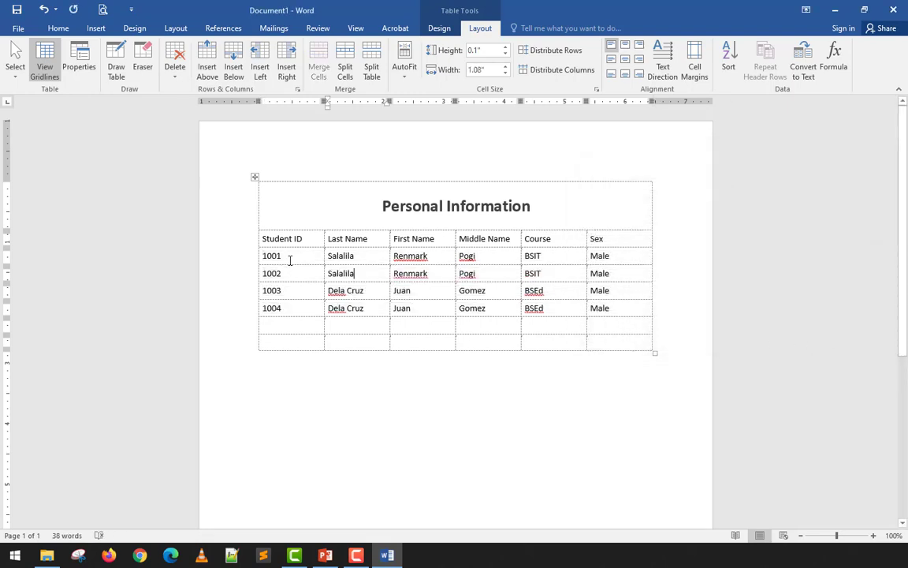
left_click_drag(290, 261, 283, 312)
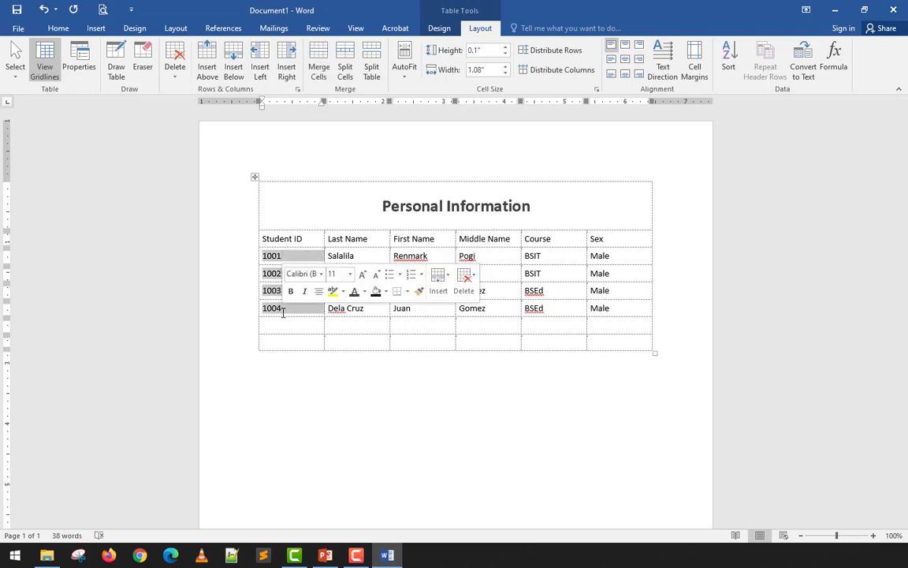
left_click(265, 257)
left_click(287, 271)
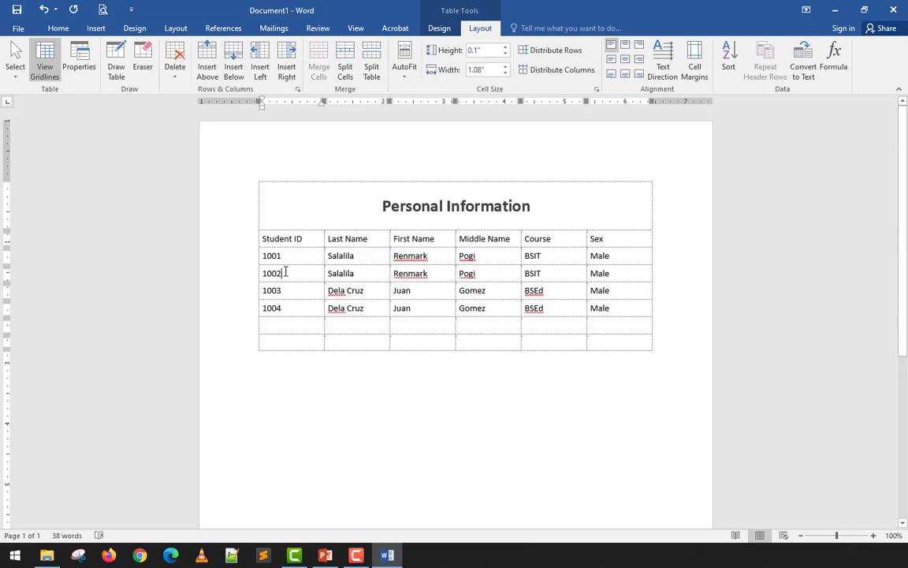
key("ctrl+z")
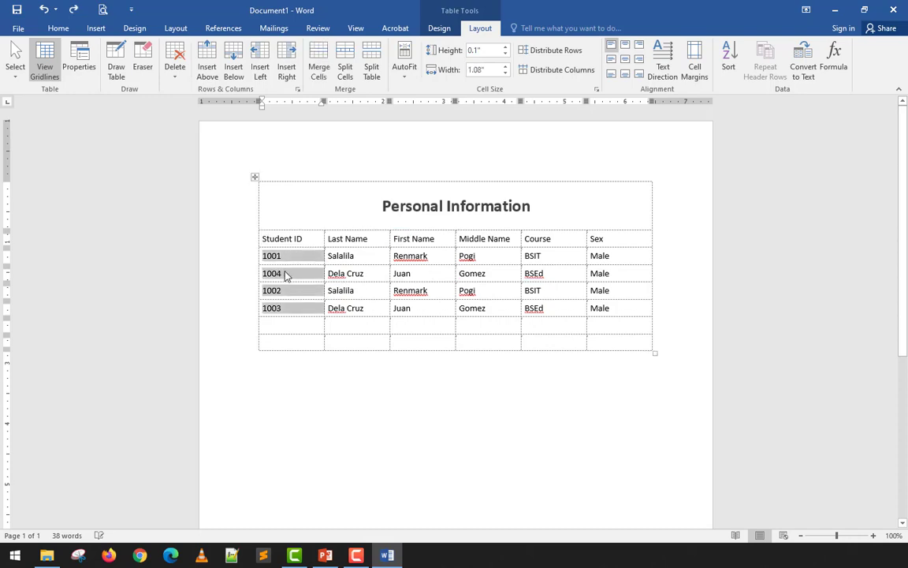
left_click_drag(291, 260, 294, 291)
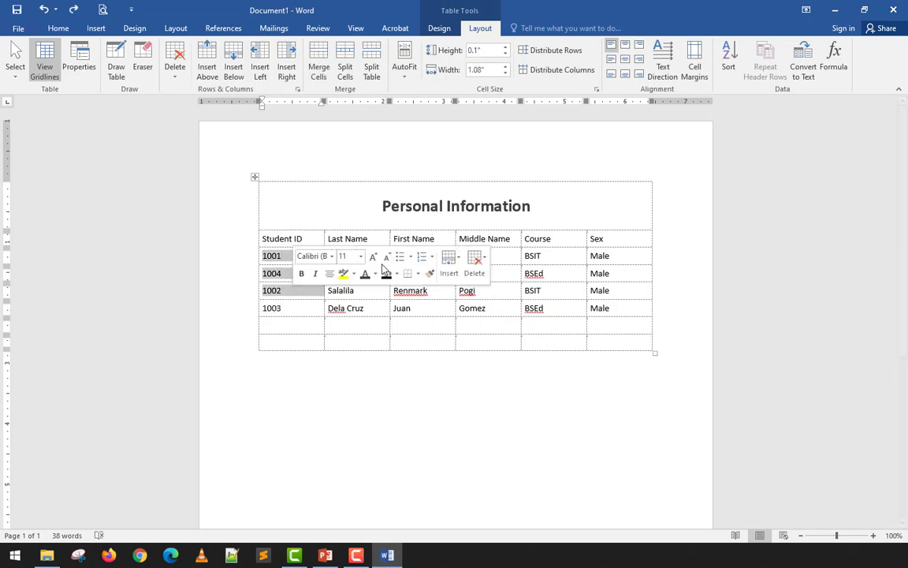
left_click(387, 204)
left_click_drag(365, 262, 628, 313)
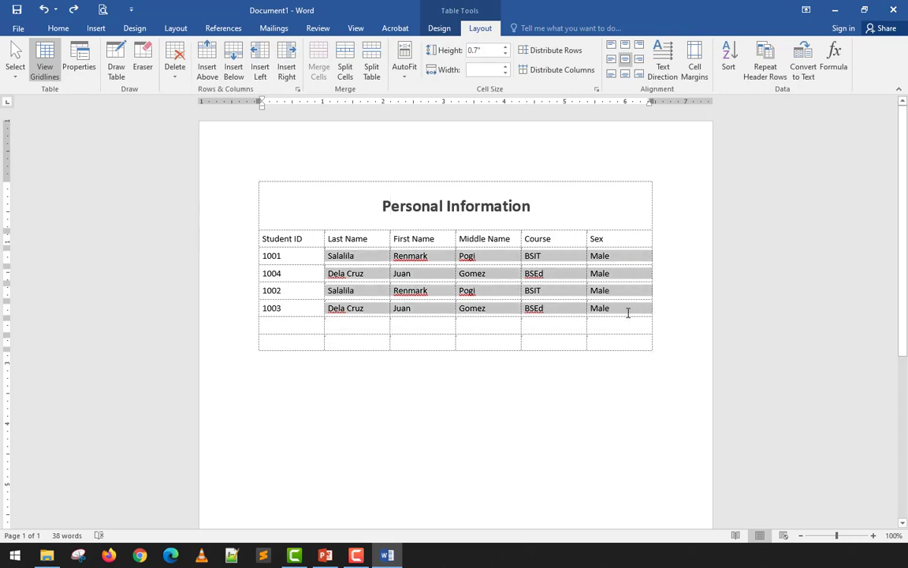
Sort the student rows by Student ID, Column 1 as Number, ascending (1001–1004).
left_click(355, 313)
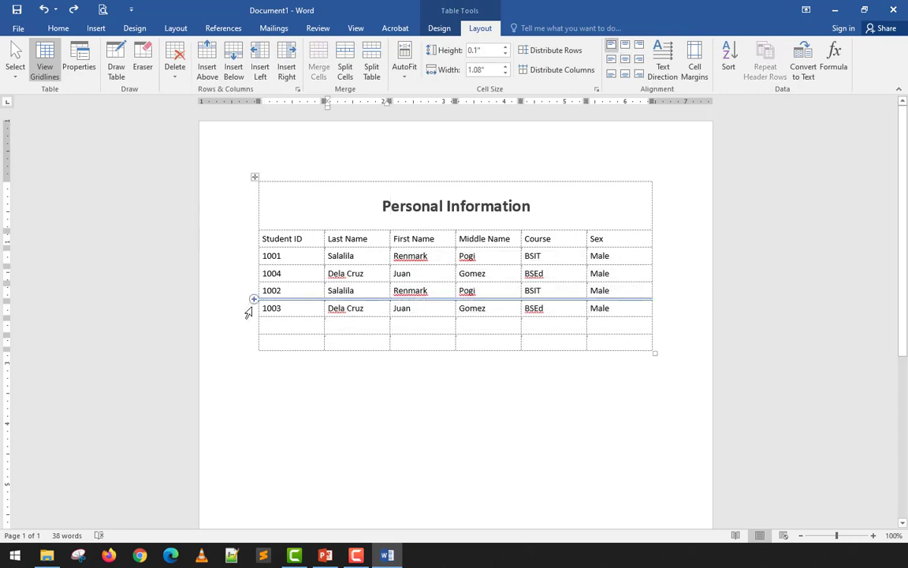
left_click_drag(265, 309, 618, 309)
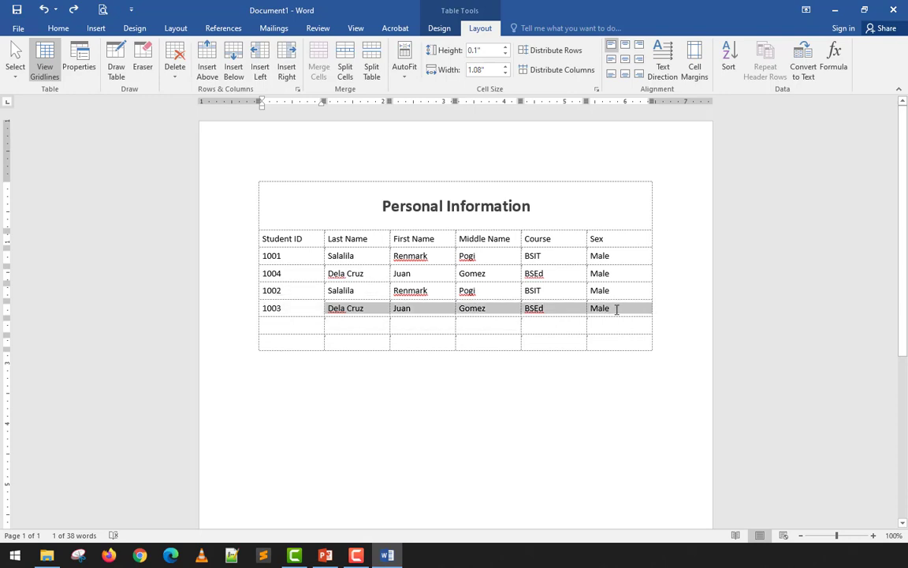
left_click_drag(300, 257, 300, 306)
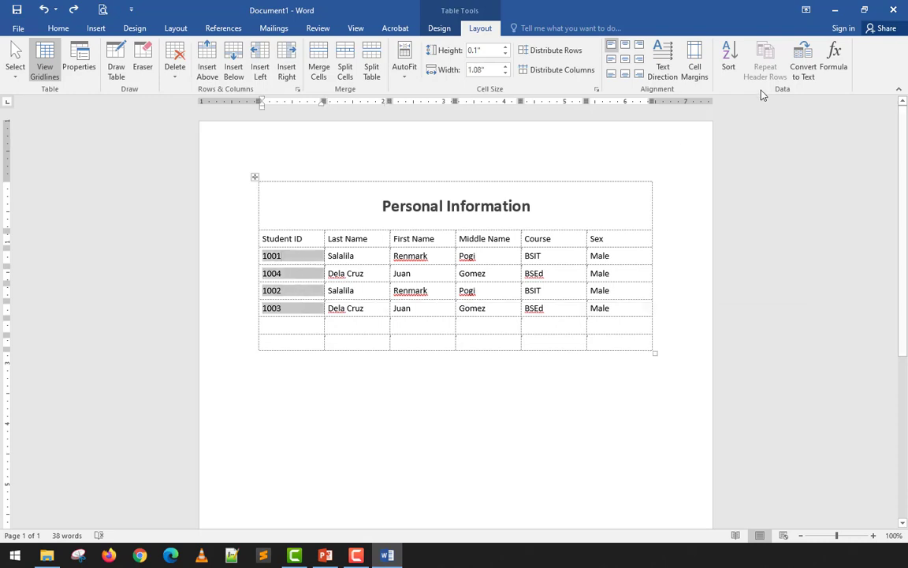
left_click(730, 70)
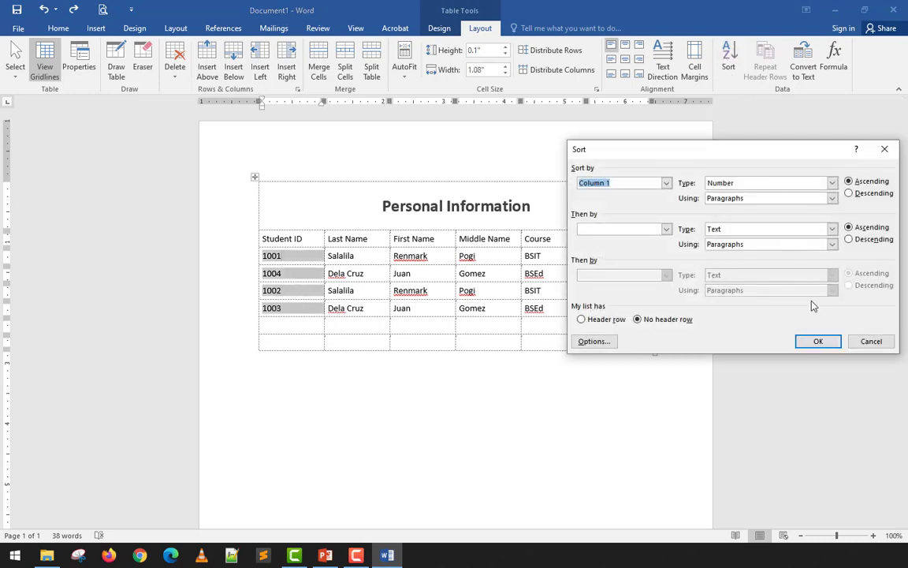
left_click(820, 341)
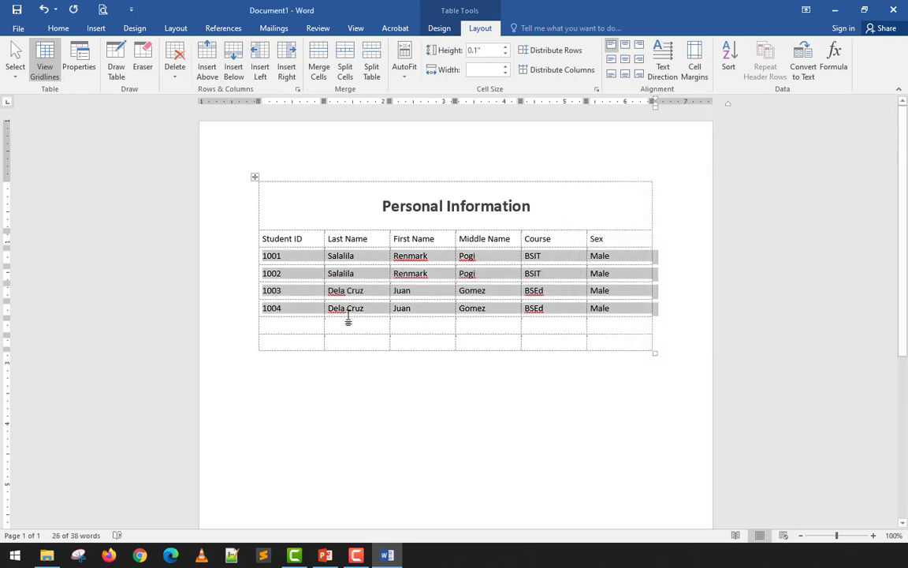
left_click(564, 293)
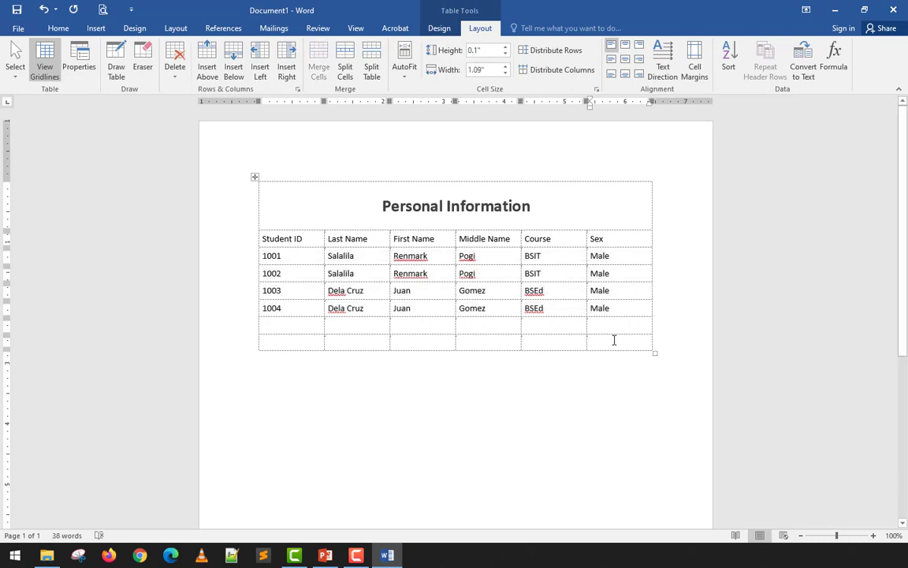
Delete the two empty rows at the bottom of the student table.
left_click_drag(614, 338, 295, 321)
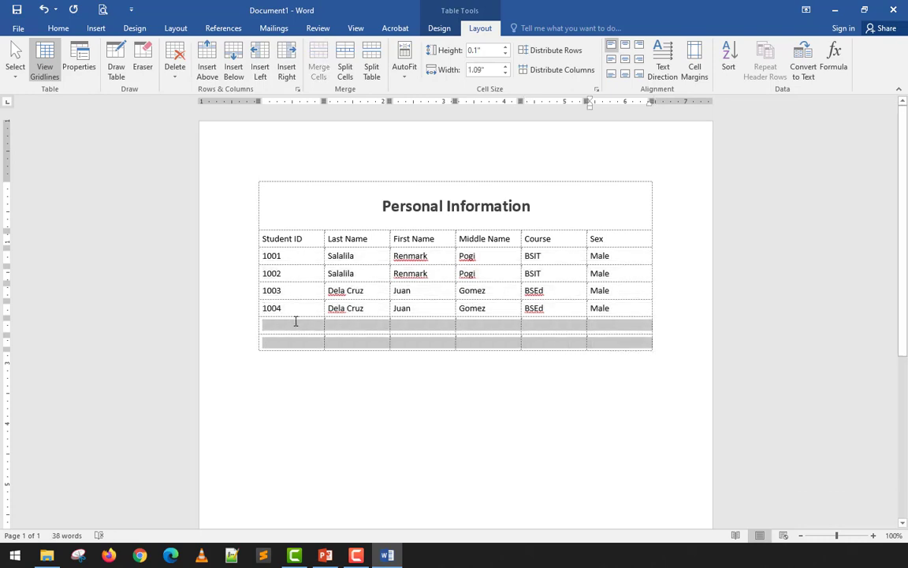
left_click(175, 63)
left_click(183, 92)
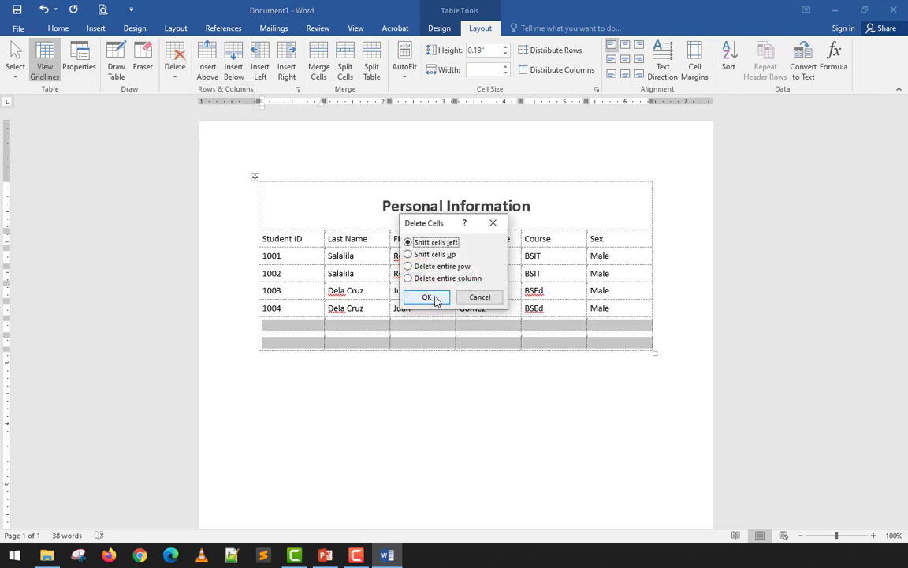
left_click(434, 299)
Convert the student table to hyphen-separated text, then undo to restore the table.
left_click_drag(615, 308, 359, 209)
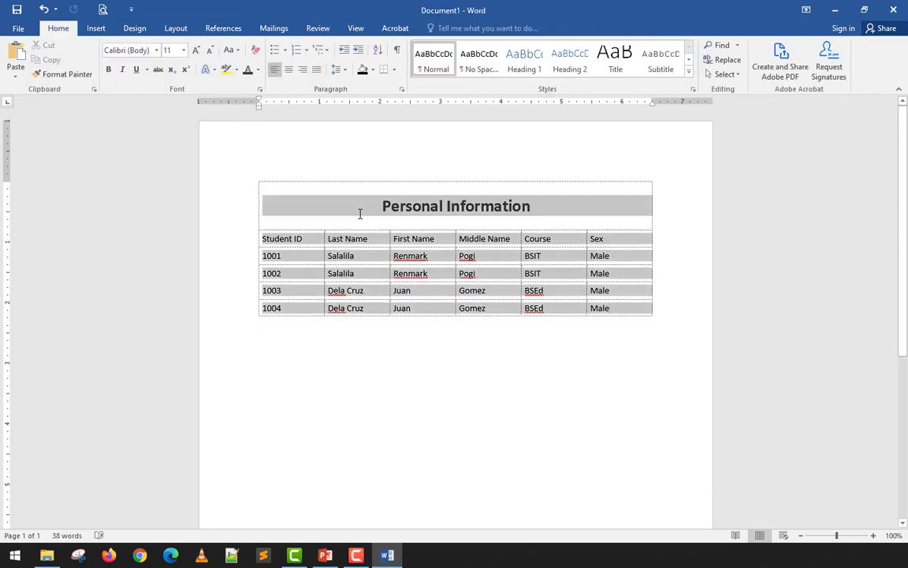
left_click(482, 28)
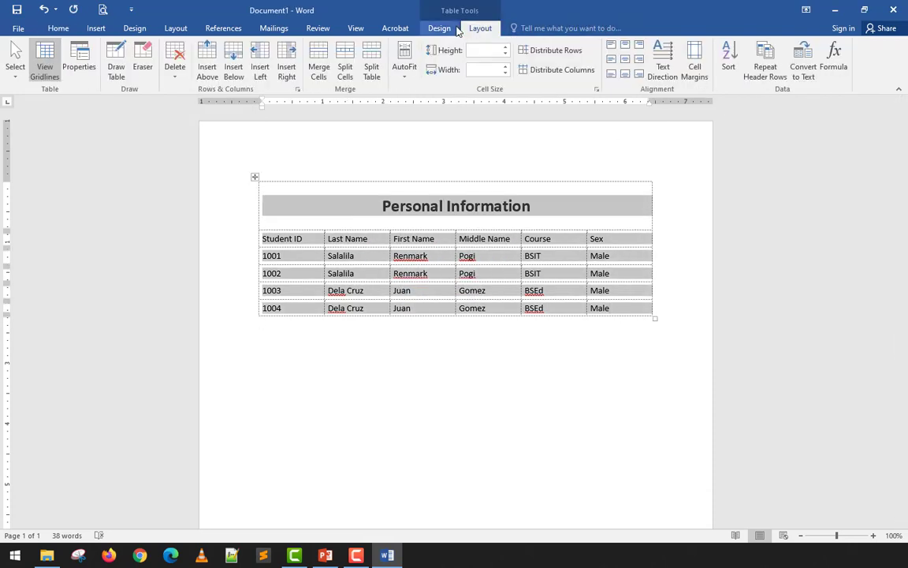
left_click(803, 69)
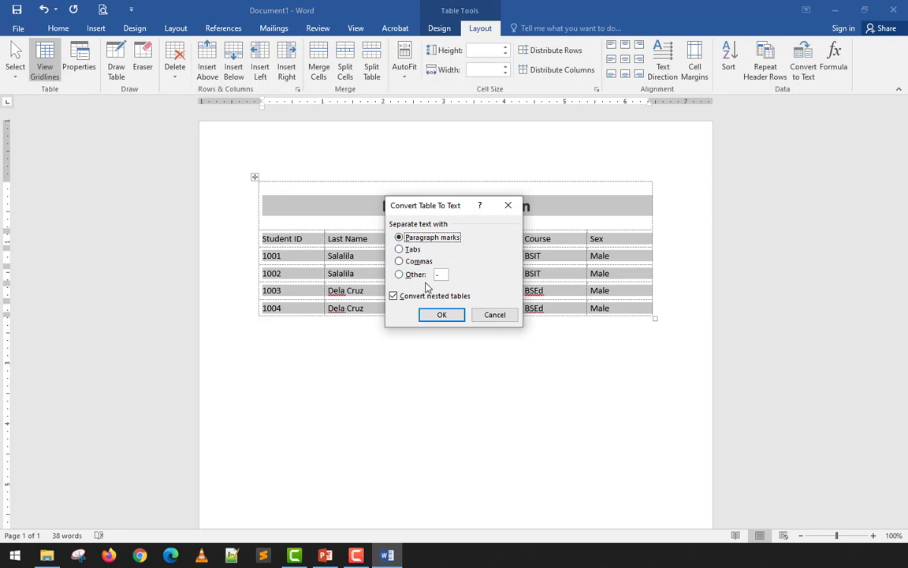
left_click(412, 249)
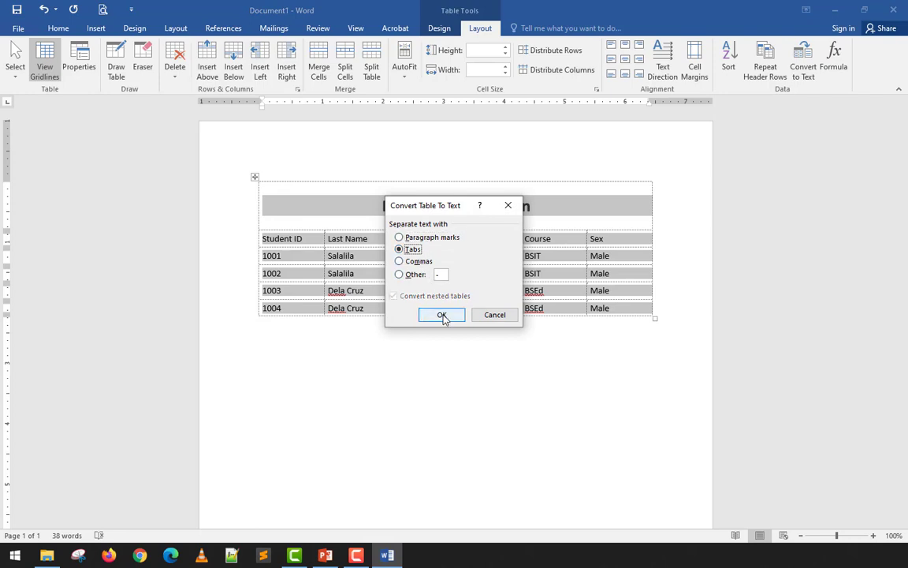
left_click(439, 274)
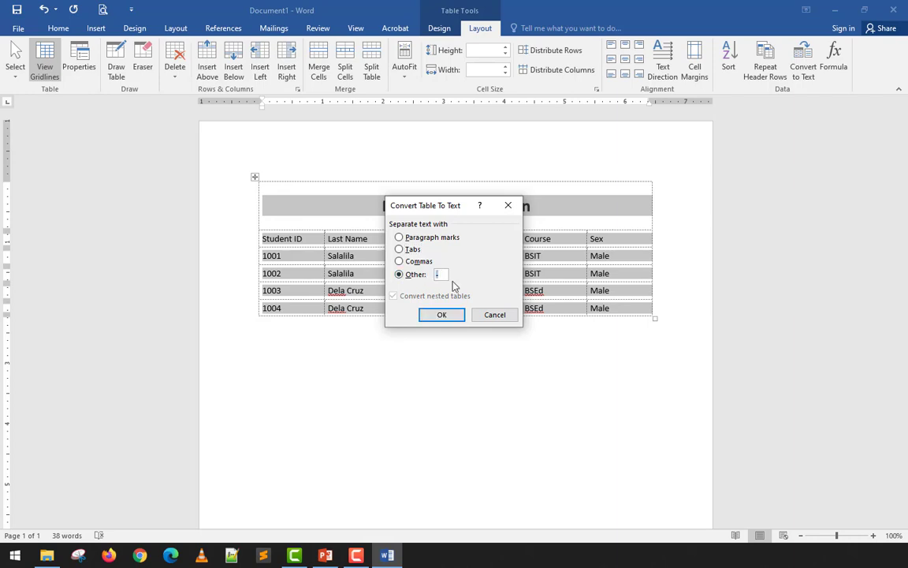
left_click(448, 314)
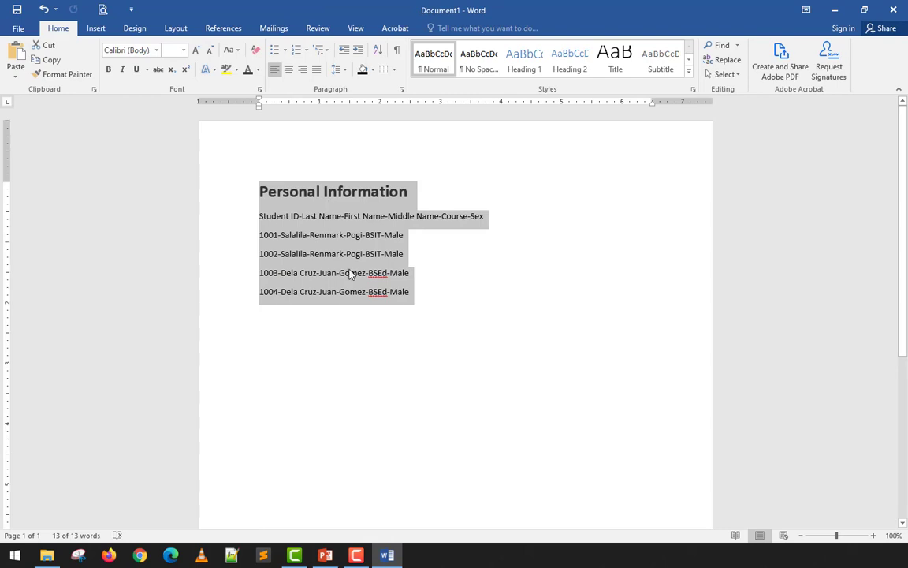
key("ctrl+z")
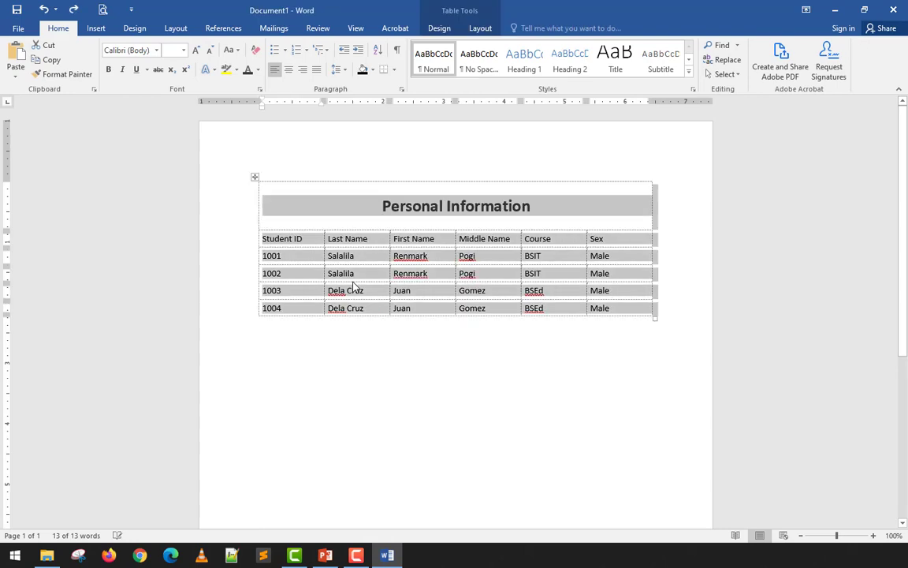
Convert the student table to tab-separated text, then undo to restore the table.
left_click(481, 28)
left_click(803, 67)
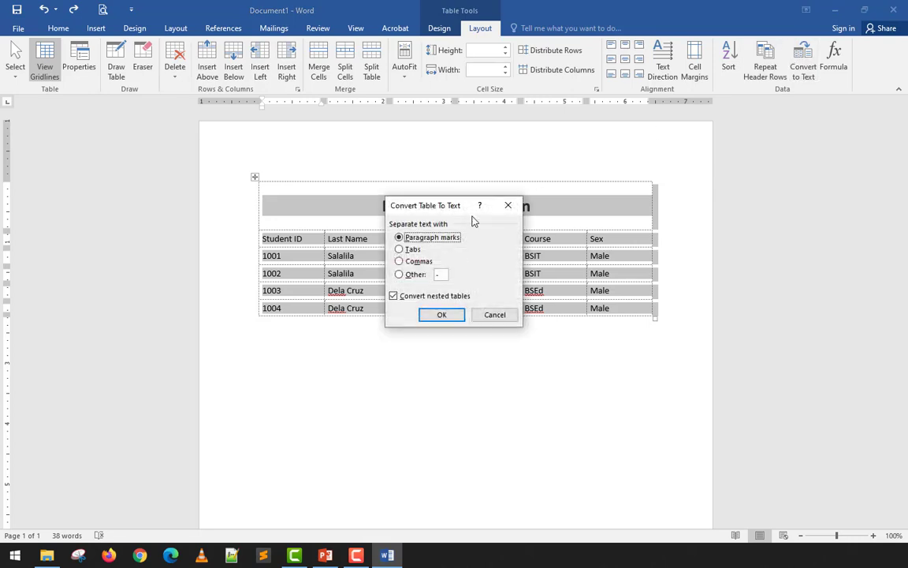
left_click(410, 248)
left_click(442, 315)
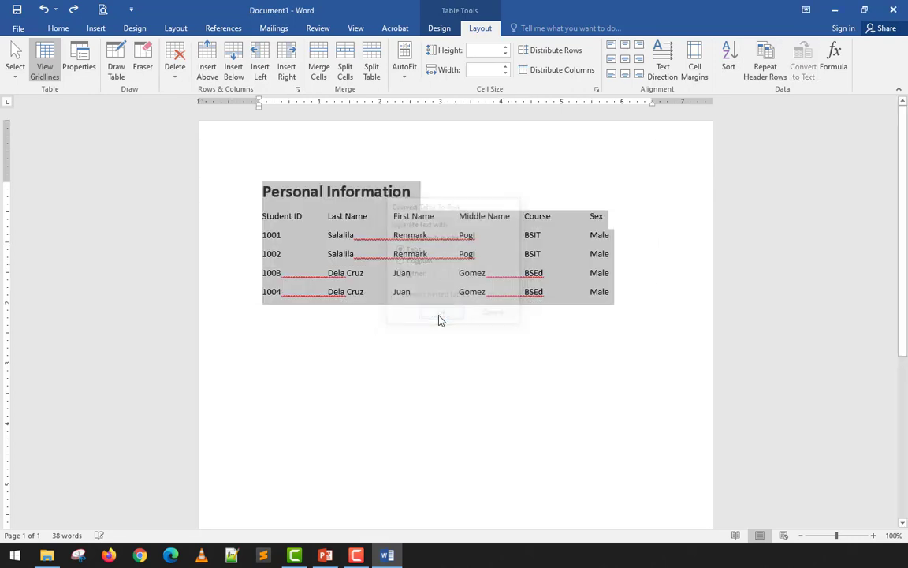
left_click(487, 349)
left_click_drag(540, 294, 453, 238)
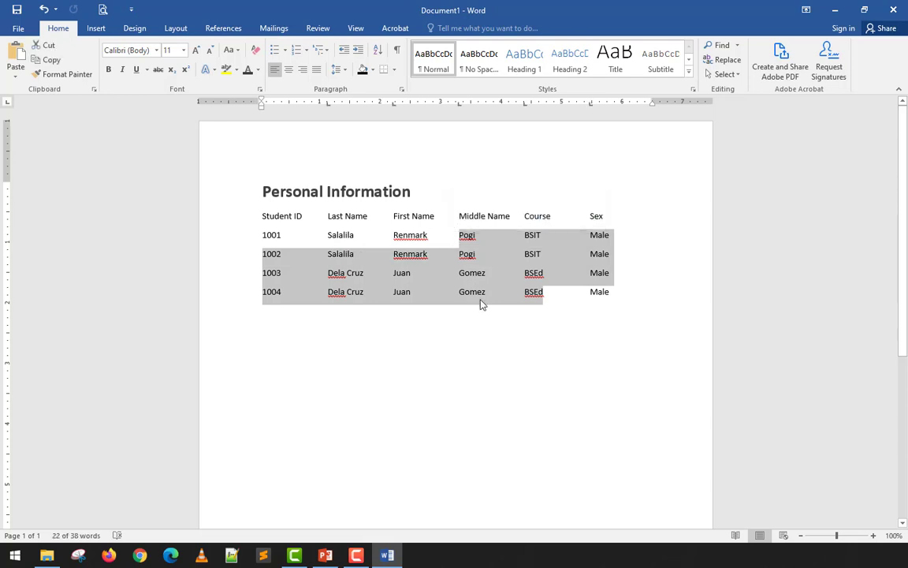
key("ctrl+z")
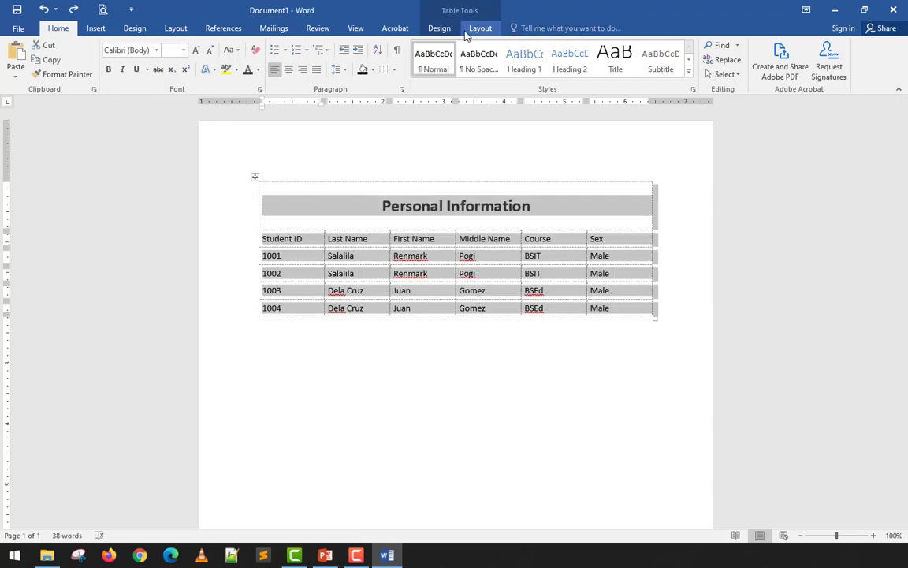
left_click(481, 29)
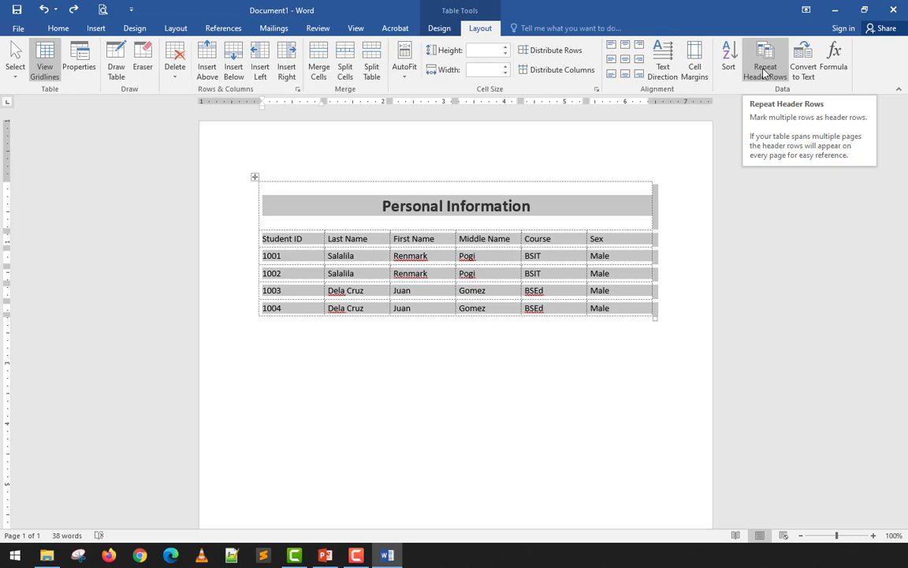
Add a batch of empty rows below the last row of the student table.
left_click(612, 310)
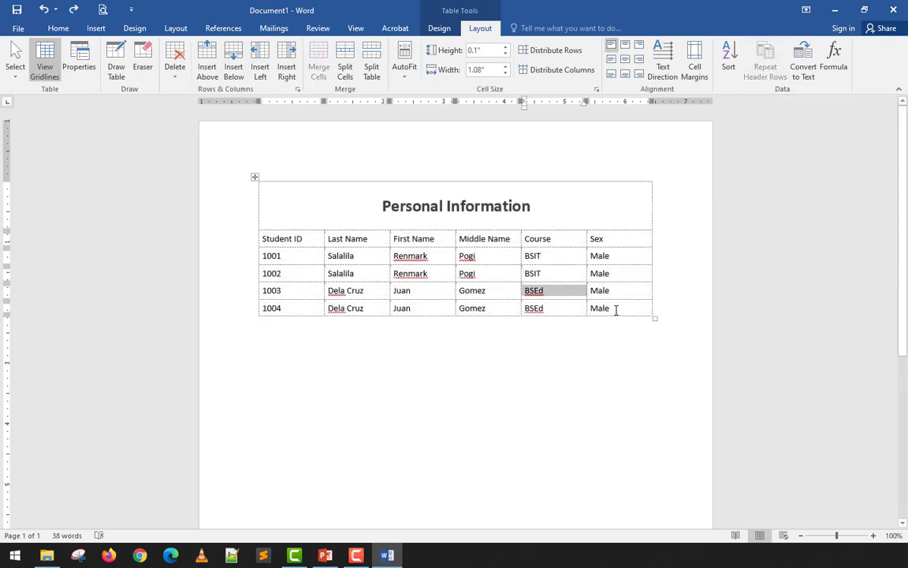
left_click(234, 59)
left_click(234, 60)
left_click(234, 60)
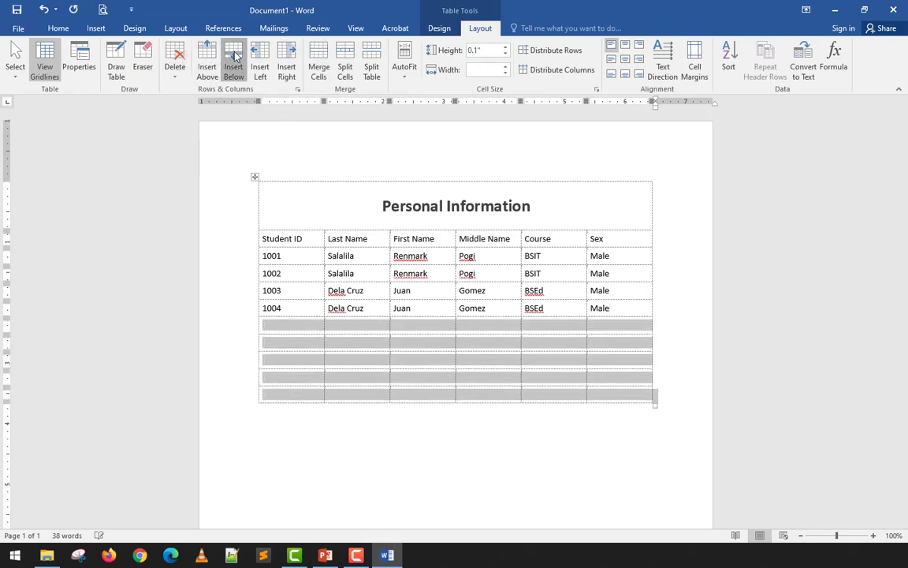
left_click(234, 59)
scroll(185, 245, "down", 5)
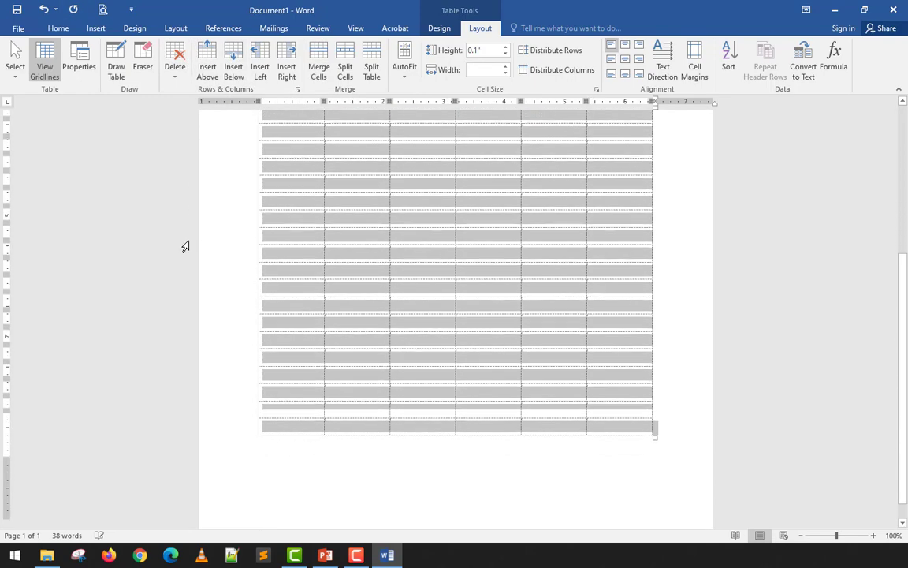
left_click(235, 62)
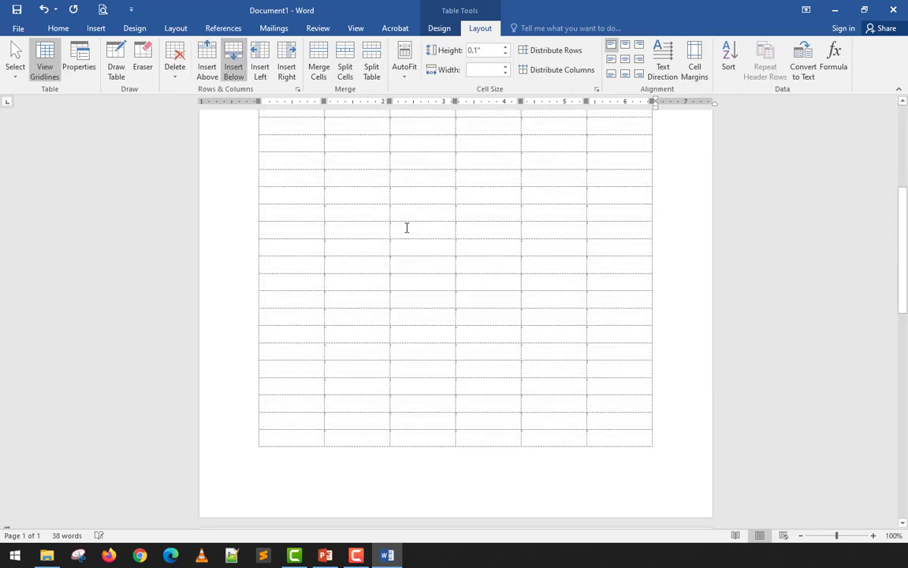
scroll(405, 229, "up", 10)
scroll(427, 254, "down", 8)
scroll(432, 250, "up", 3)
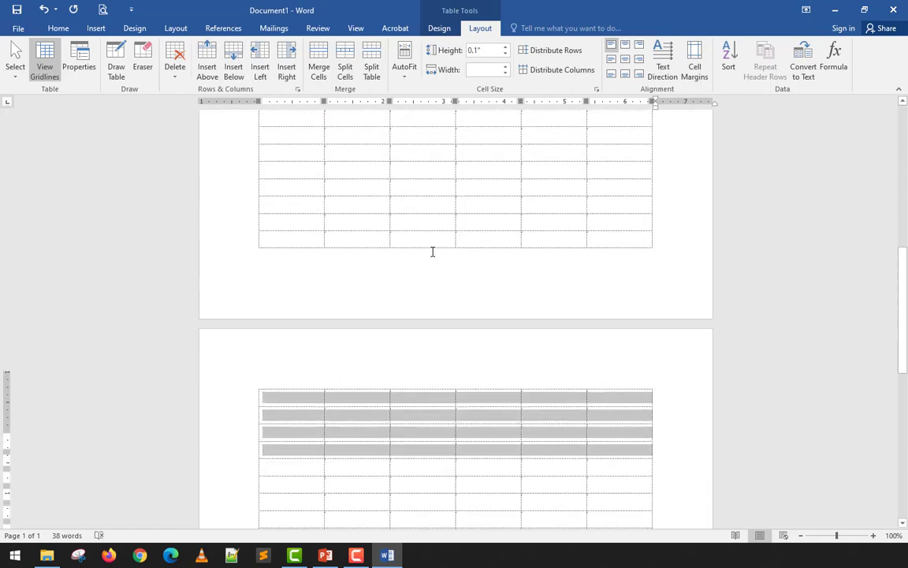
scroll(432, 251, "up", 5)
Copy the four student records and paste them into the empty rows, including the 1001 row.
left_click_drag(631, 249, 308, 188)
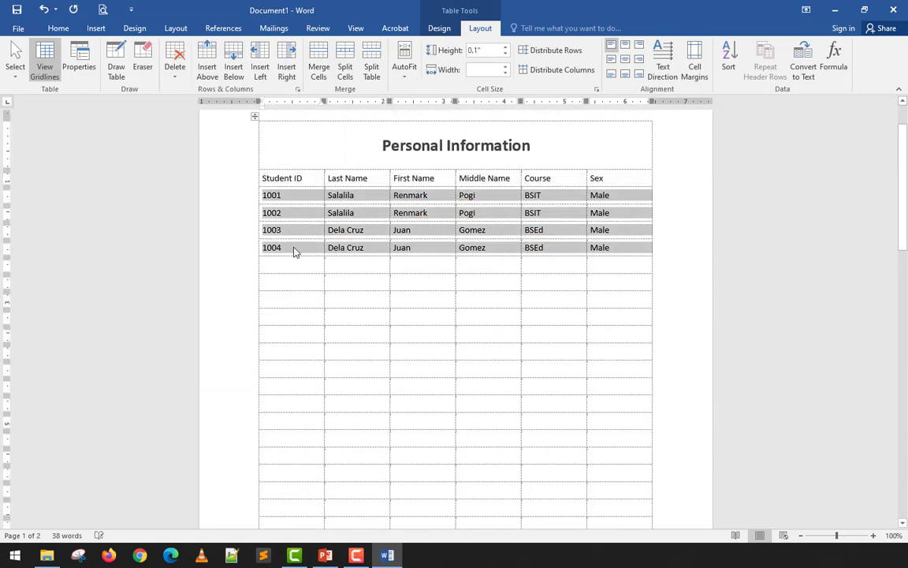
left_click_drag(288, 263, 492, 563)
key("ctrl+v")
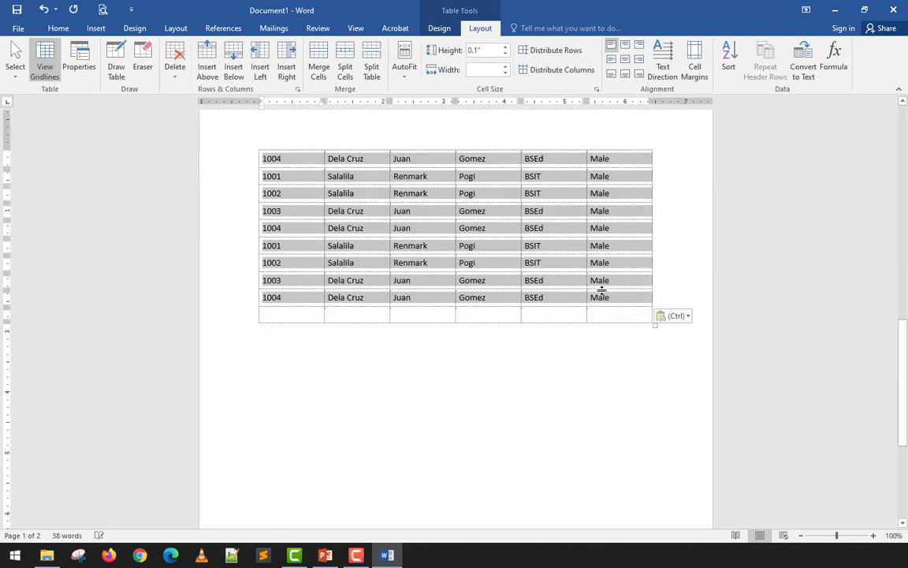
left_click_drag(635, 296, 277, 283)
left_click_drag(271, 245, 612, 249)
key("ctrl+c")
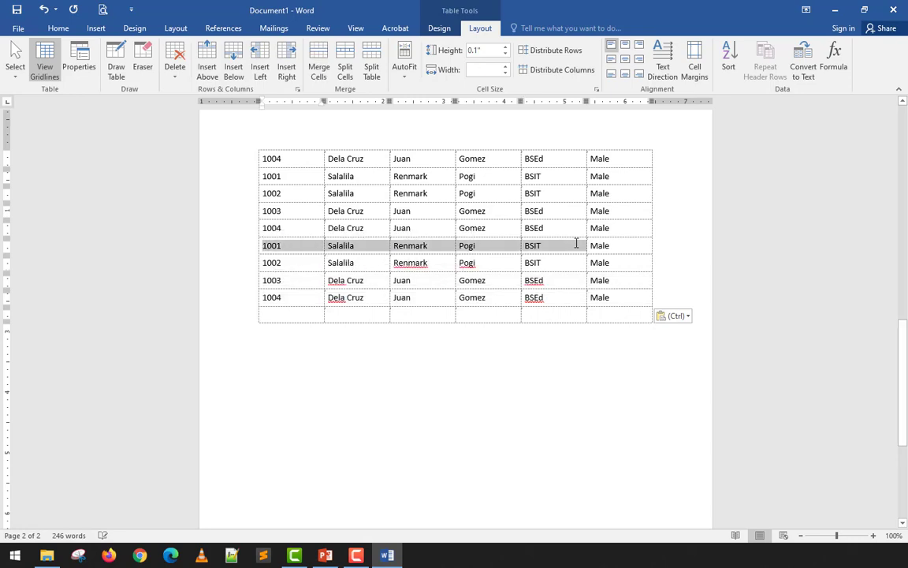
left_click_drag(337, 314, 603, 316)
key("ctrl+v")
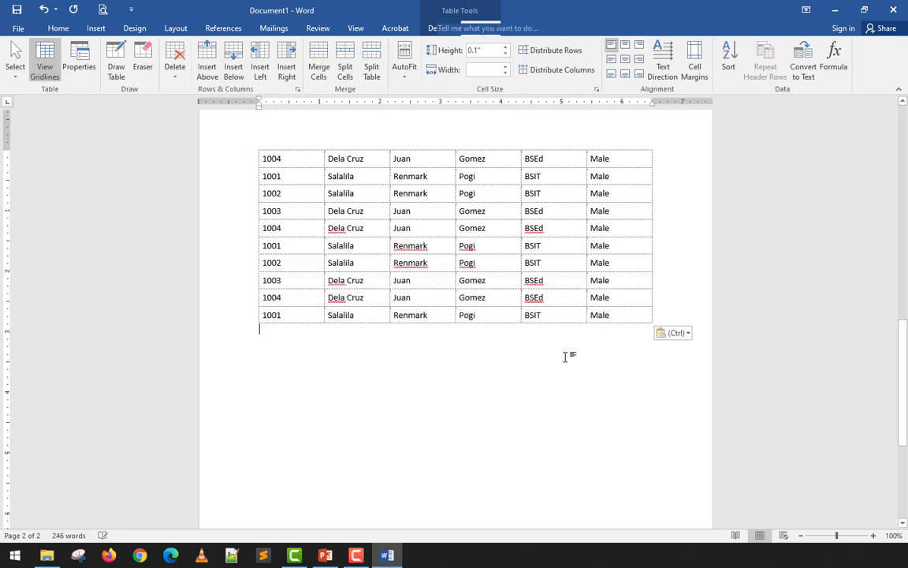
scroll(581, 277, "up", 3)
scroll(461, 258, "up", 15)
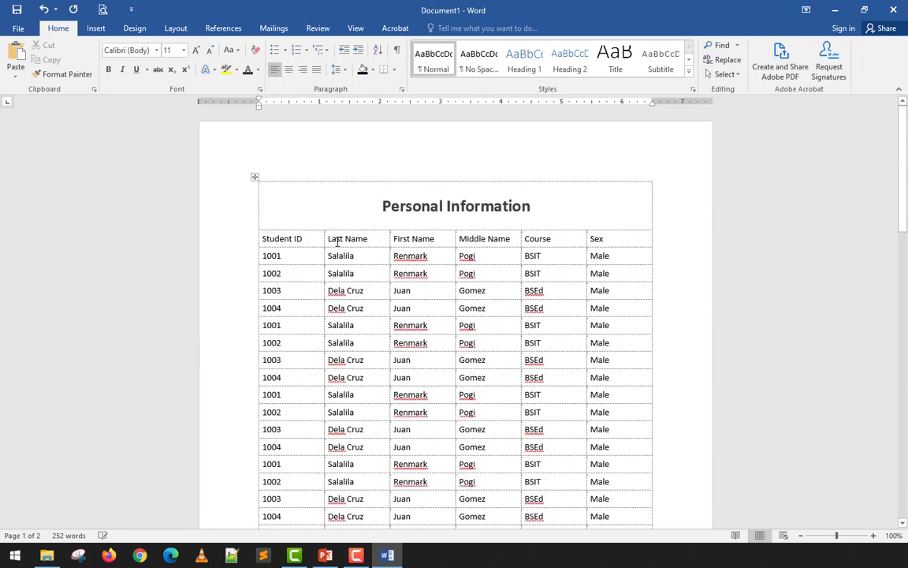
Turn on Repeat Header Rows for the Personal Information title row.
left_click(364, 242)
left_click(426, 241)
left_click(505, 239)
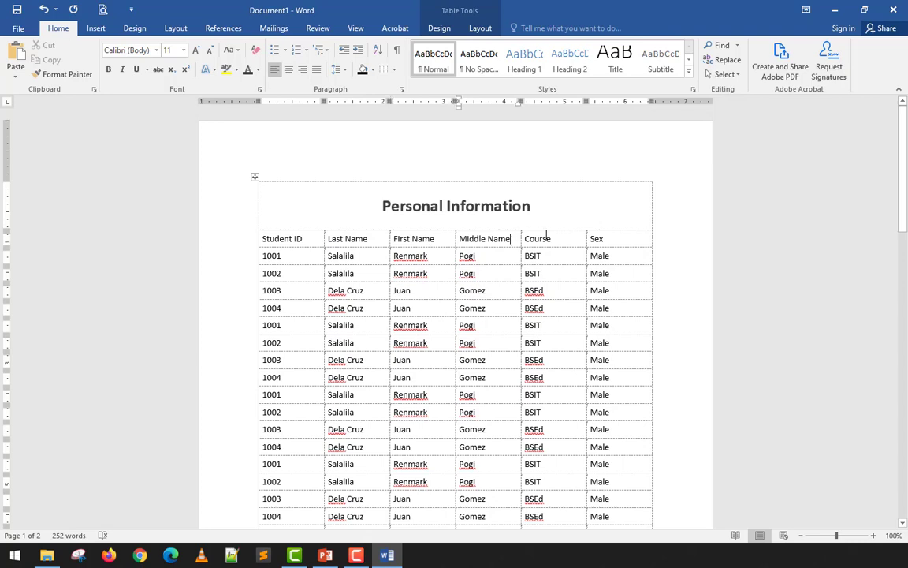
left_click(549, 239)
left_click(632, 239)
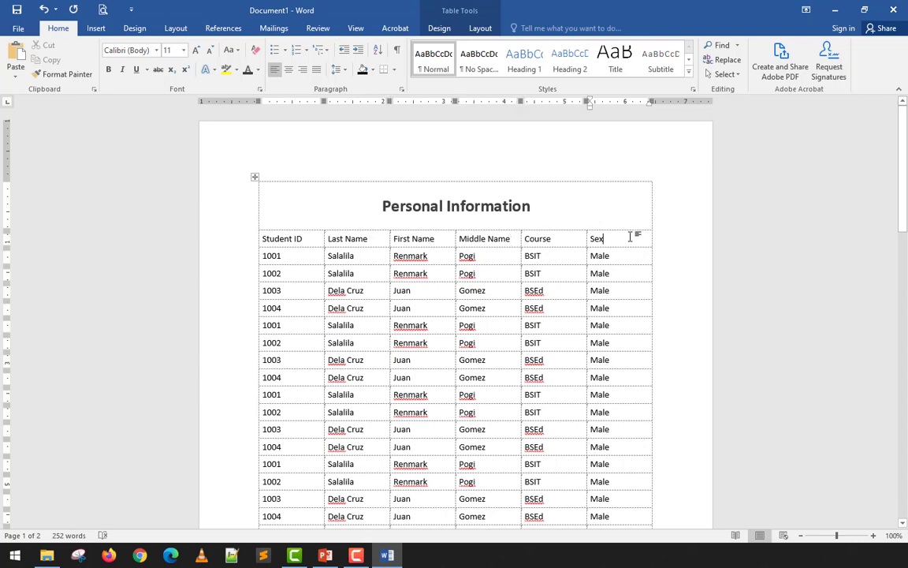
left_click(482, 29)
left_click(543, 219)
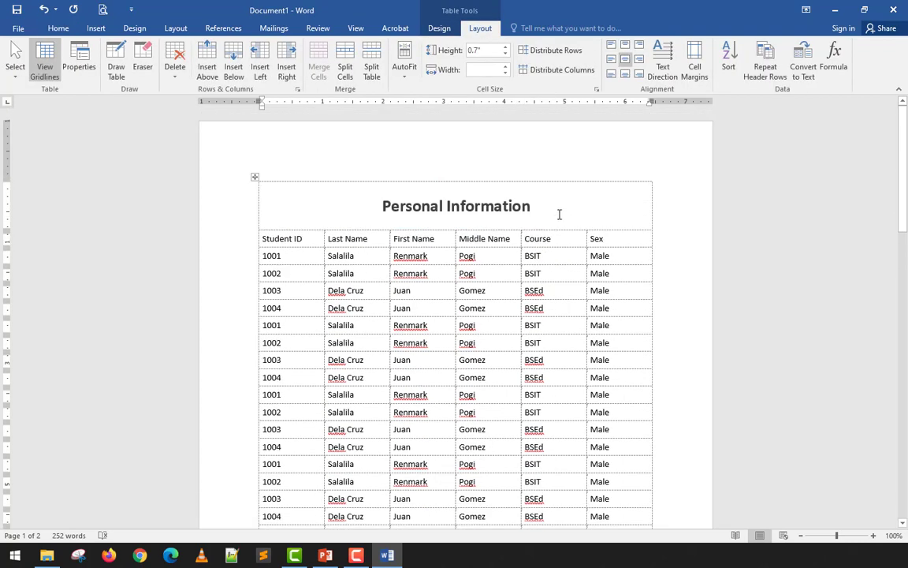
left_click(765, 65)
scroll(499, 212, "down", 5)
scroll(499, 212, "down", 10)
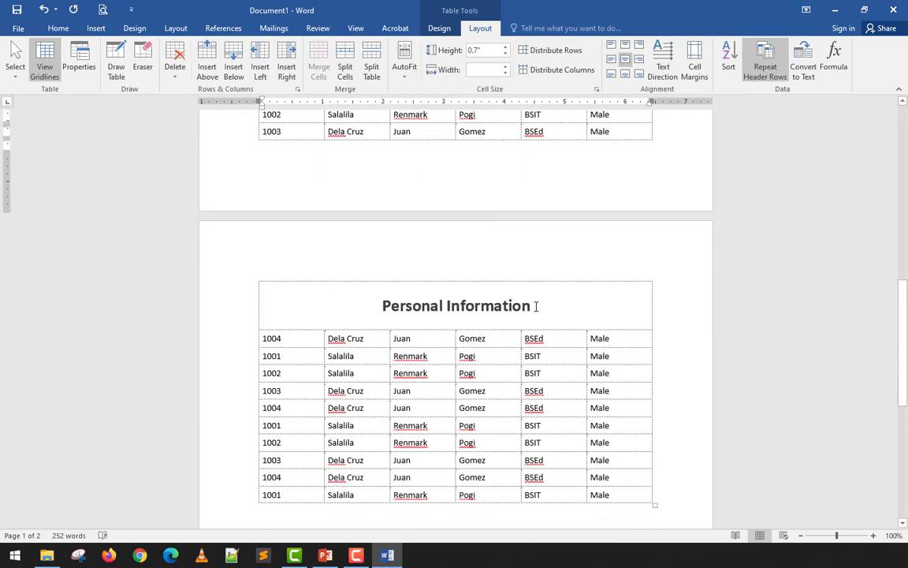
scroll(545, 303, "up", 15)
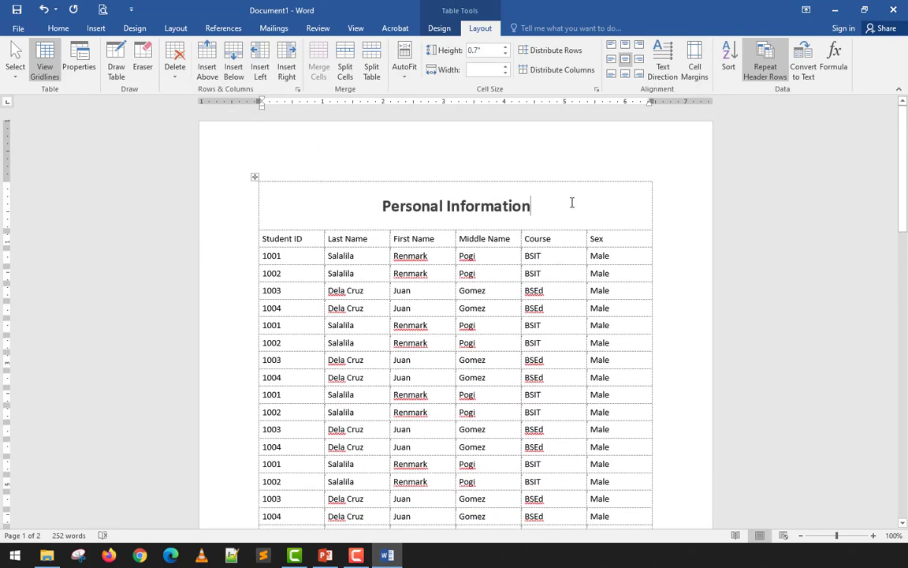
Switch Repeat Header Rows back off so the title no longer repeats on page 2.
left_click(439, 27)
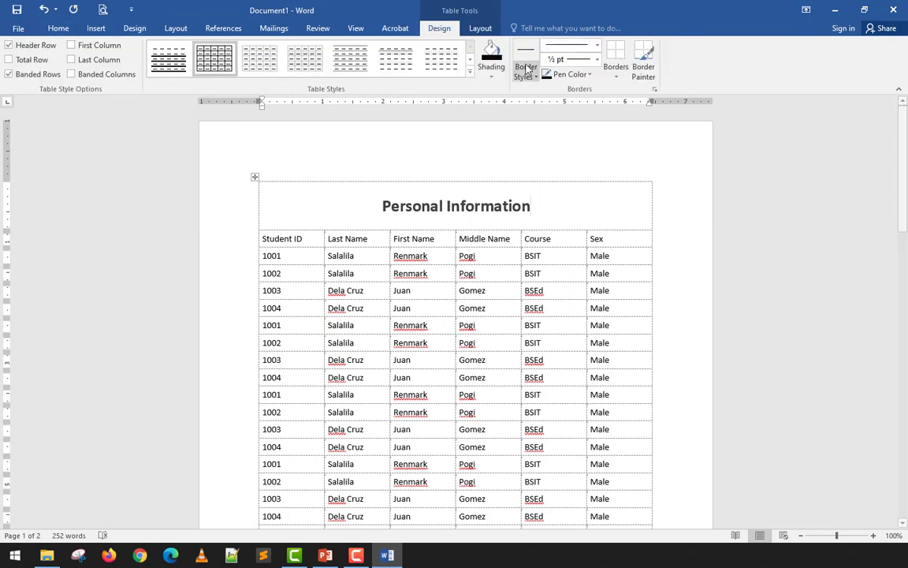
left_click(480, 28)
scroll(600, 201, "down", 5)
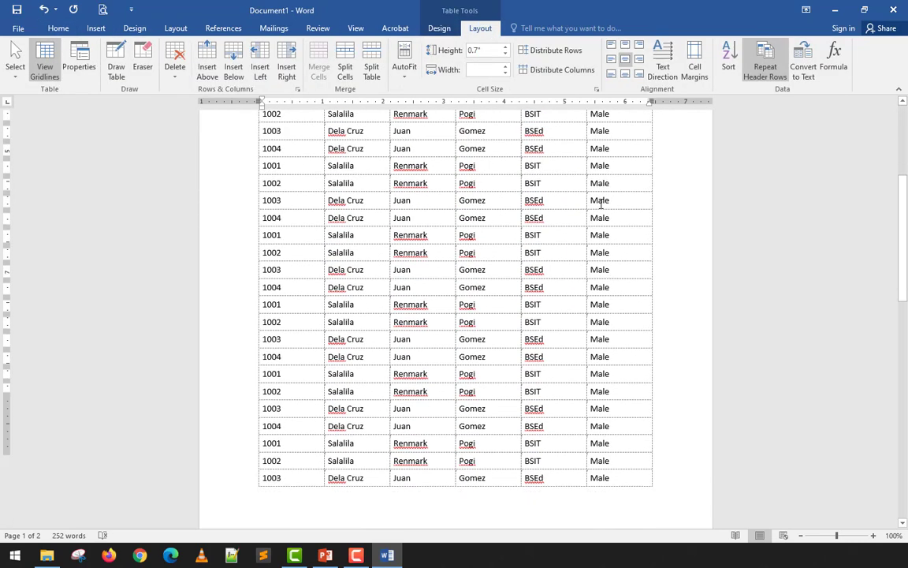
scroll(598, 204, "up", 5)
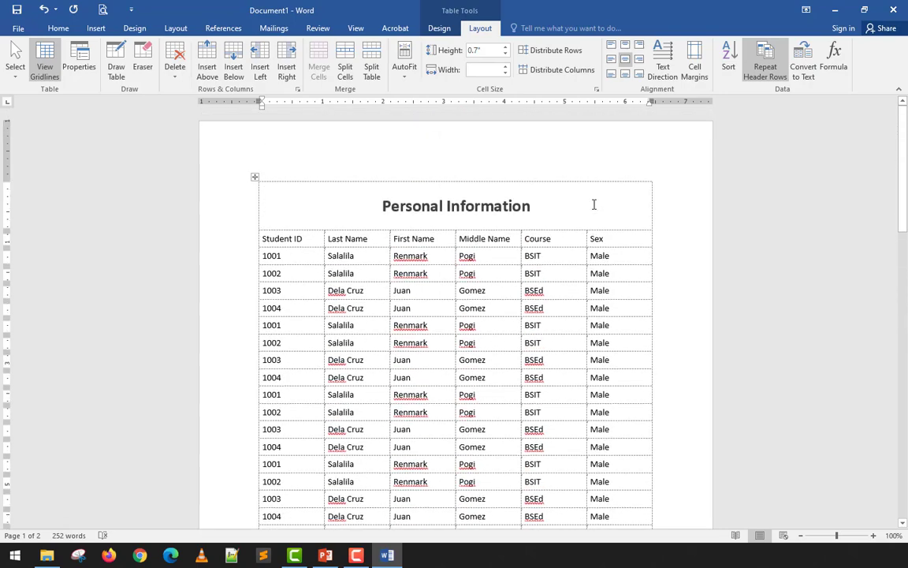
left_click(764, 63)
scroll(571, 225, "down", 5)
scroll(562, 232, "up", 10)
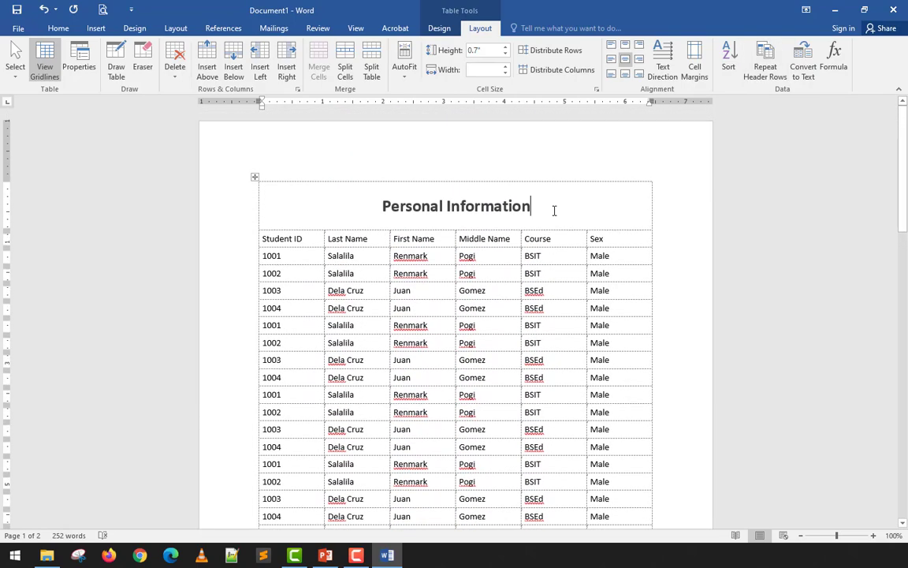
Erase the Personal Information title row with the Eraser tool.
left_click(143, 59)
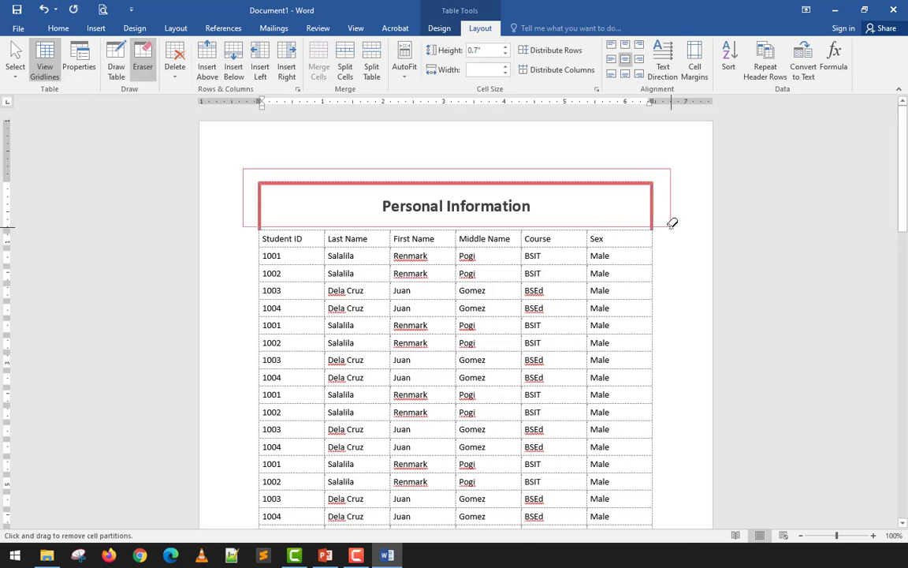
left_click(671, 223)
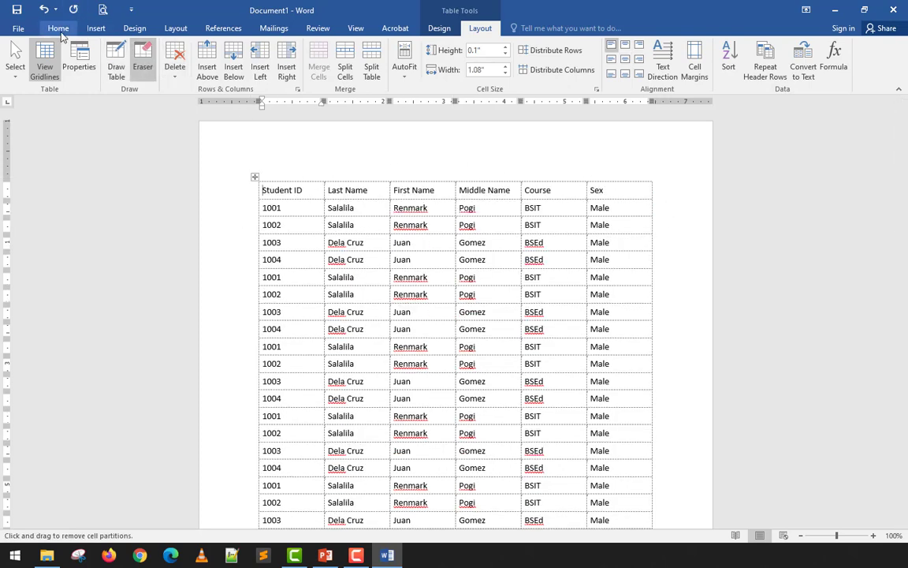
left_click(443, 29)
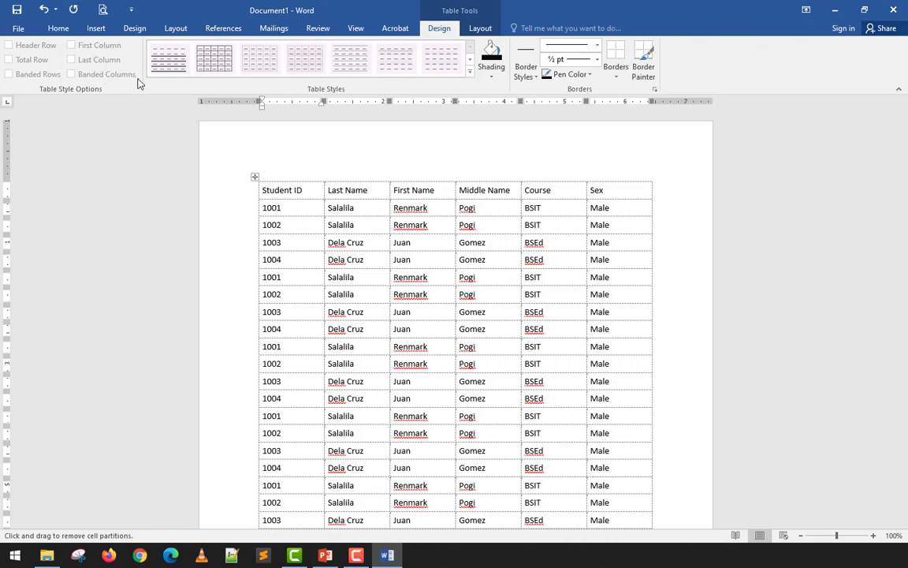
key("Escape")
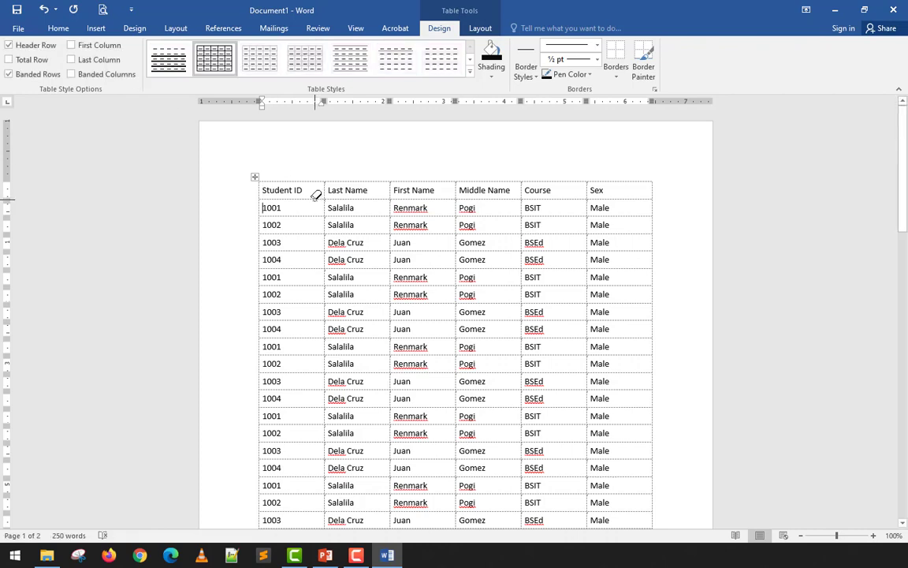
Apply the black-header Grid Table style with banded rows to the student table.
left_click(469, 73)
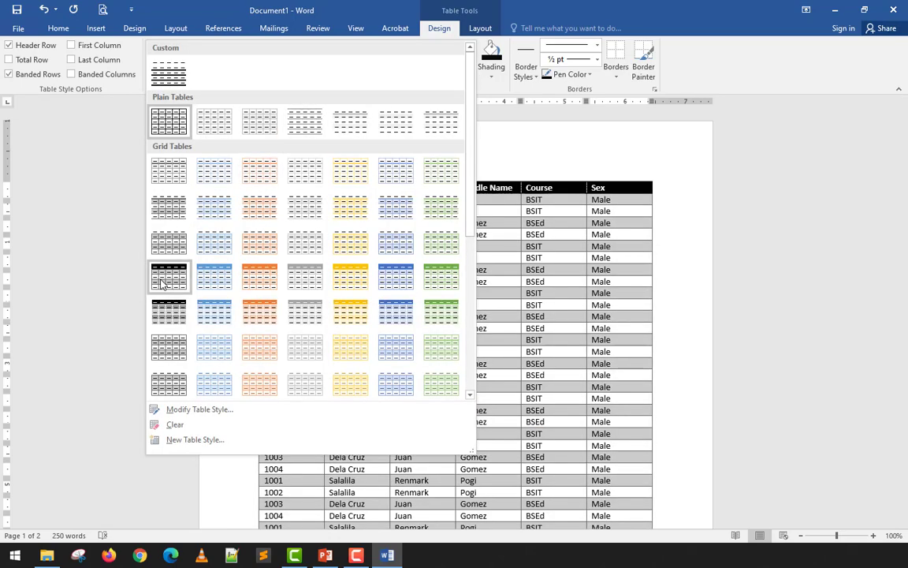
left_click(166, 277)
scroll(336, 226, "down", 5)
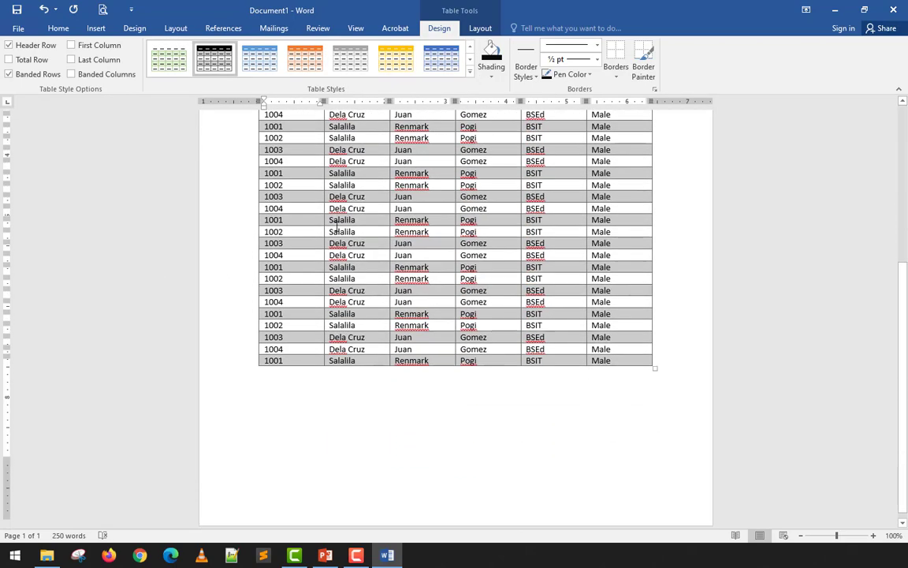
scroll(331, 242, "up", 6)
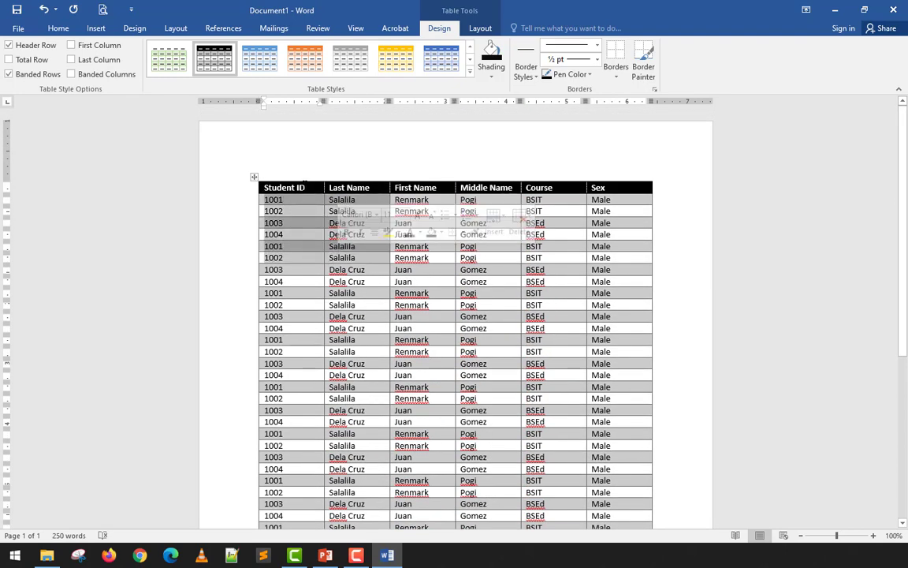
left_click(255, 176)
Raise the student table's row height to 0.3 inches.
left_click(480, 28)
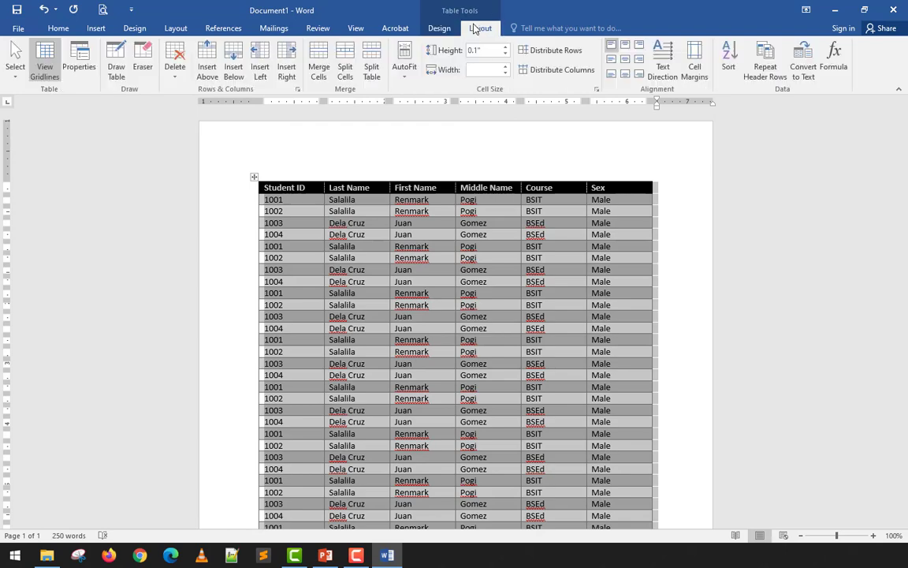
left_click(505, 46)
left_click(505, 46)
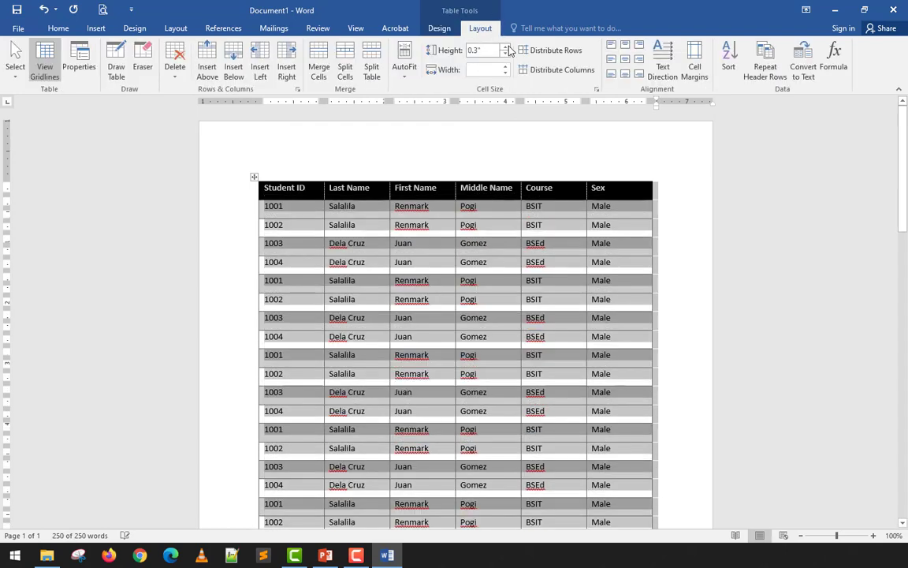
scroll(422, 221, "down", 9)
scroll(422, 221, "down", 6)
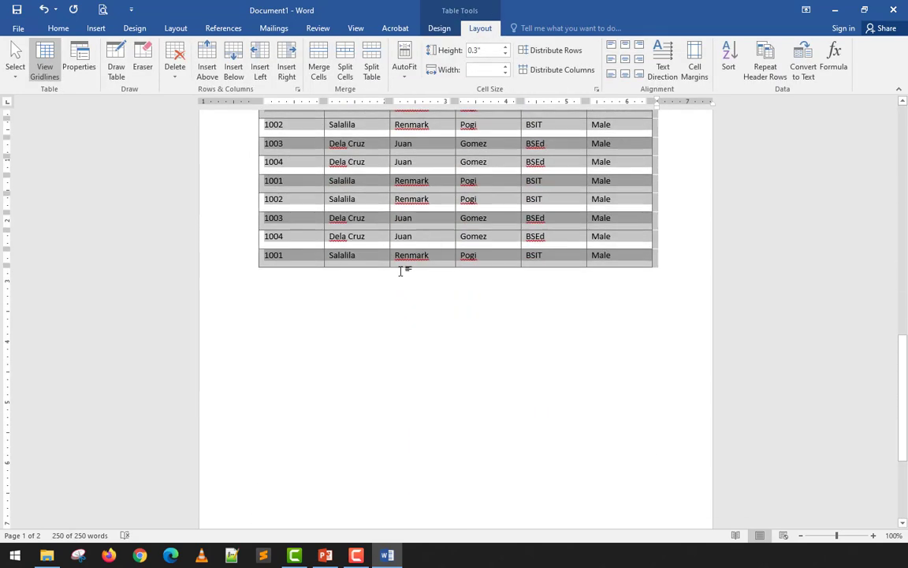
left_click(403, 326)
scroll(401, 324, "up", 6)
scroll(327, 324, "down", 1)
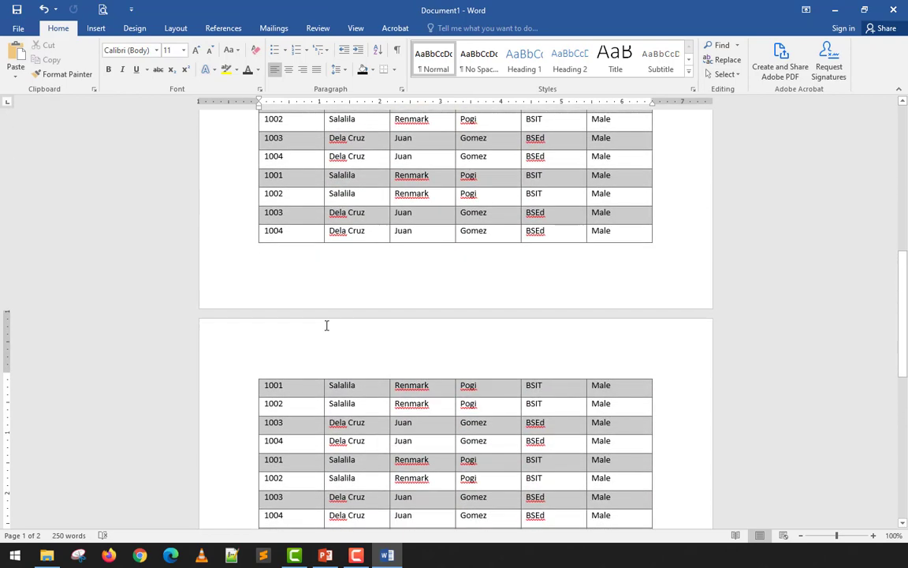
scroll(477, 386, "up", 1)
scroll(477, 386, "up", 8)
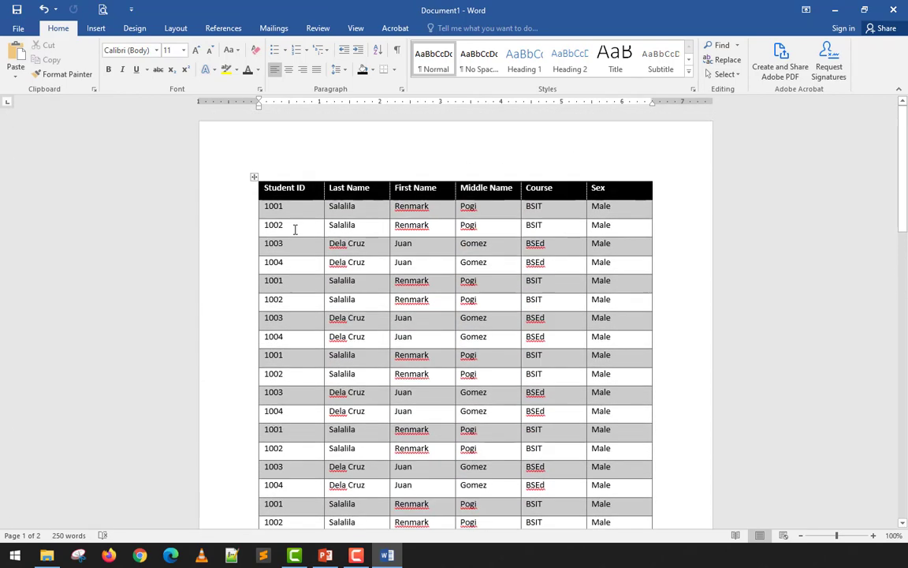
Repeat the header row atop page 2; there, 'gi' from Pogi gets dragged onto Renmark.
left_click(304, 189)
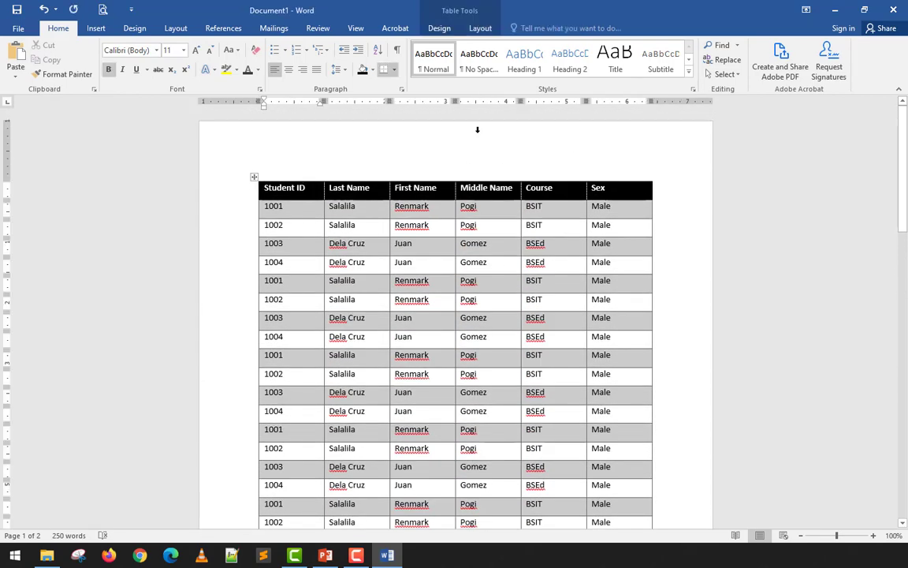
left_click(482, 30)
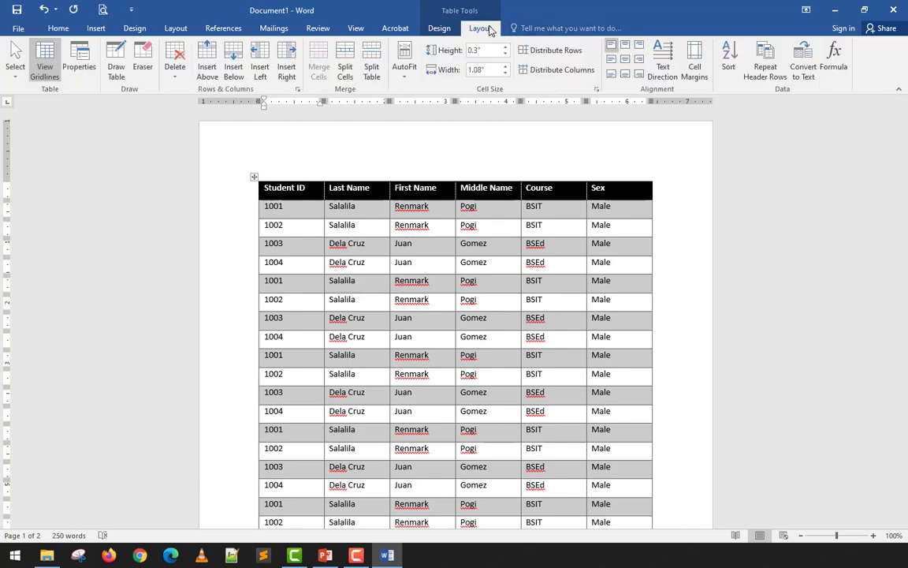
left_click(762, 70)
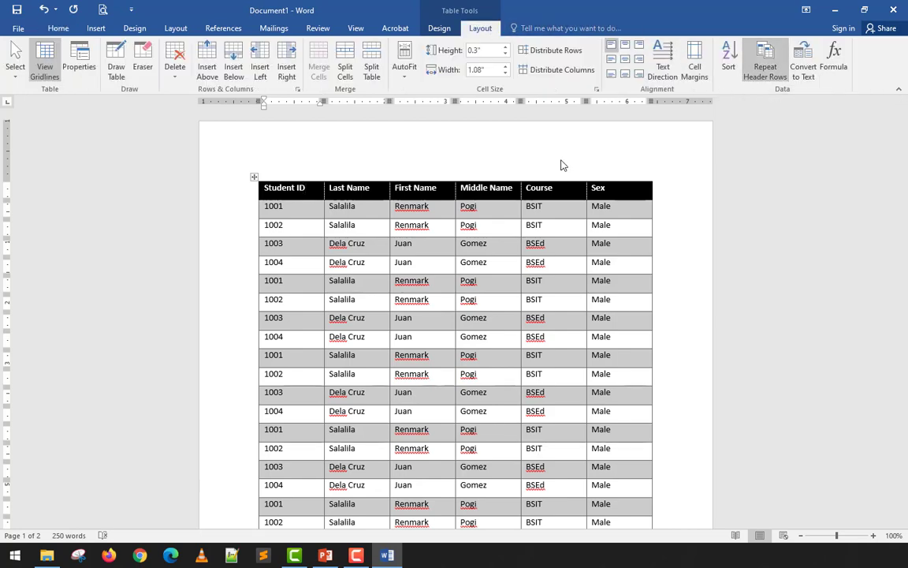
scroll(490, 216, "down", 3)
scroll(490, 216, "down", 10)
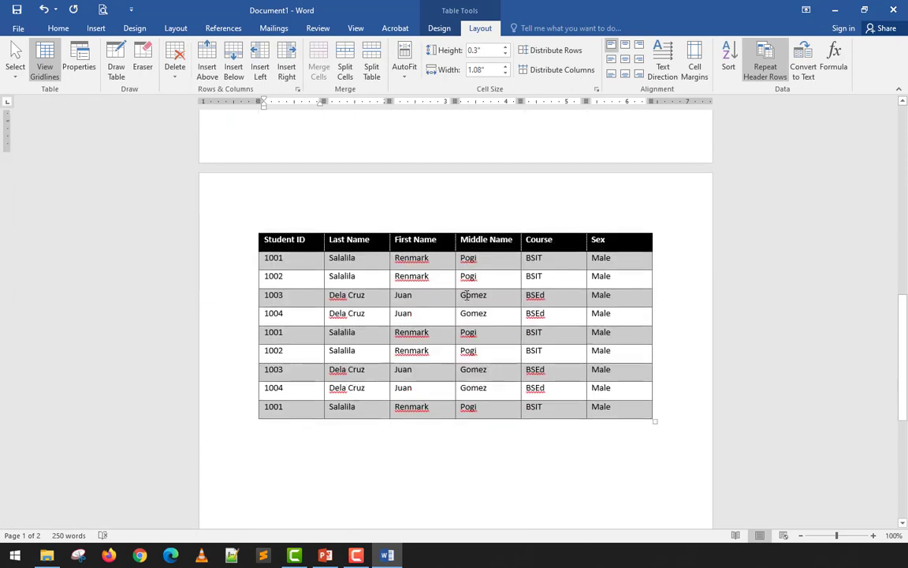
left_click(473, 320)
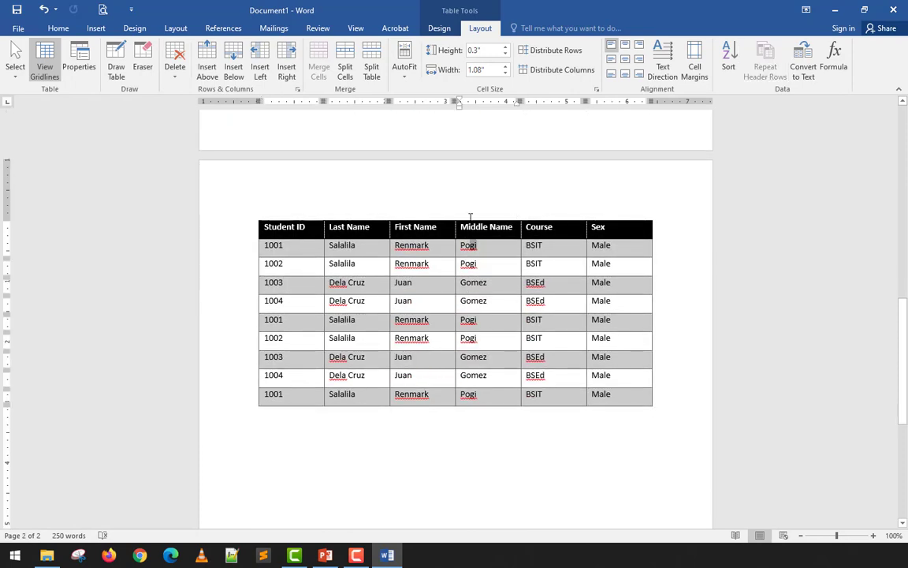
left_click_drag(473, 245, 436, 246)
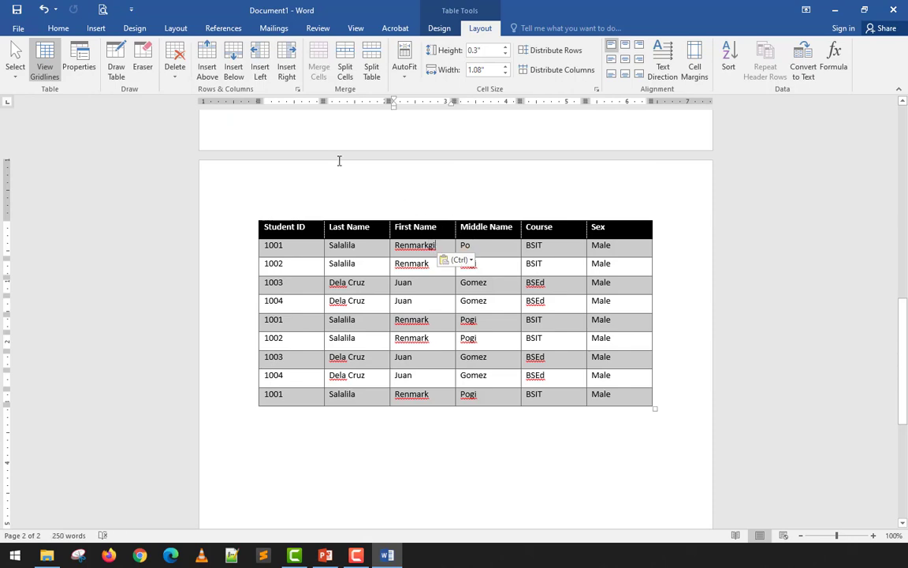
left_click(100, 10)
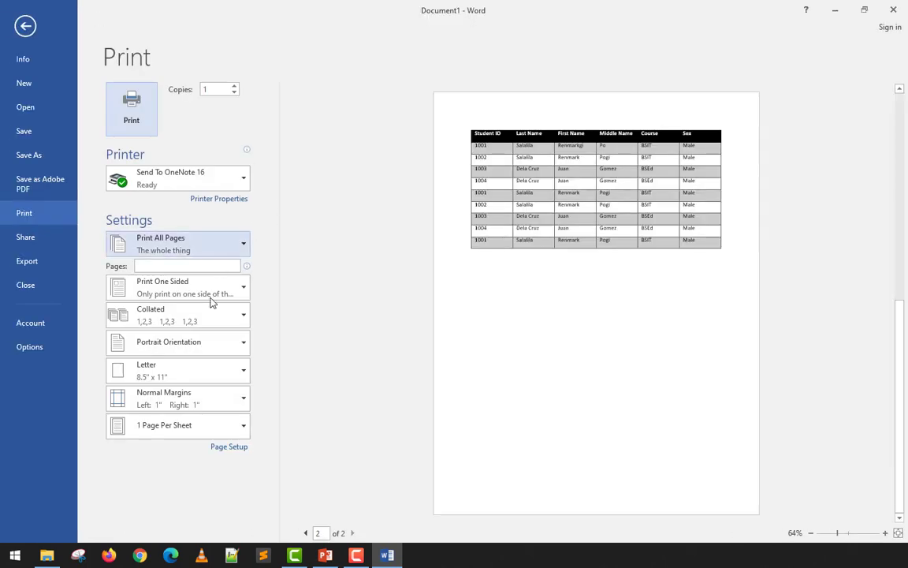
left_click(306, 533)
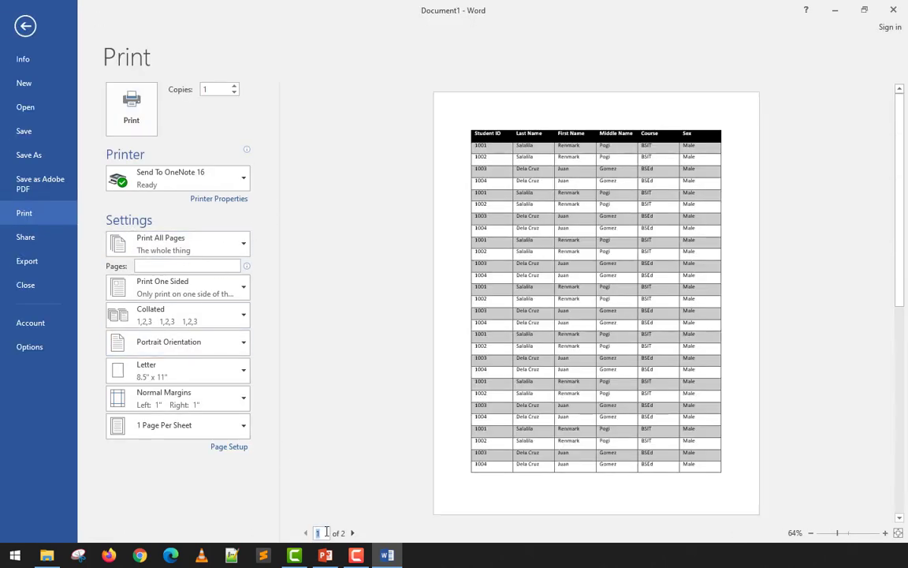
left_click(352, 533)
left_click(23, 23)
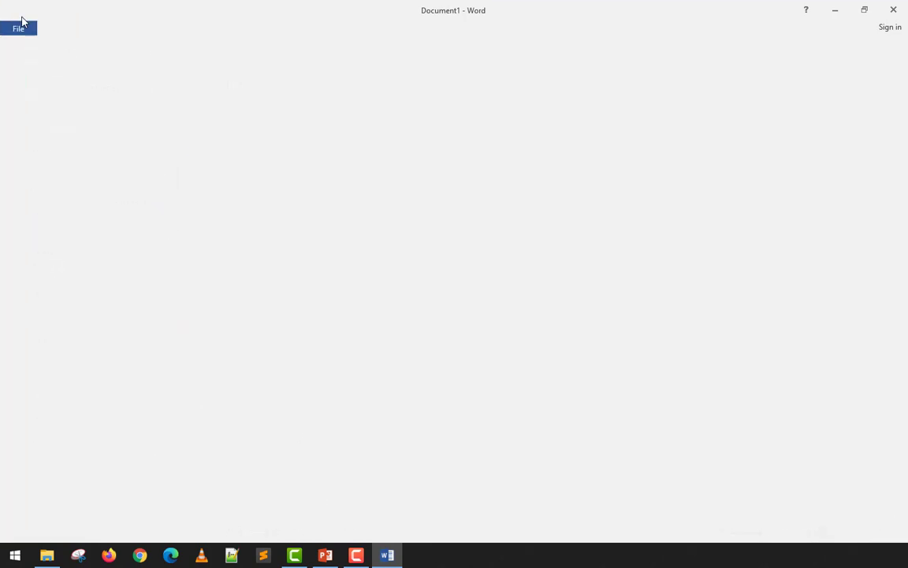
scroll(334, 219, "up", 7)
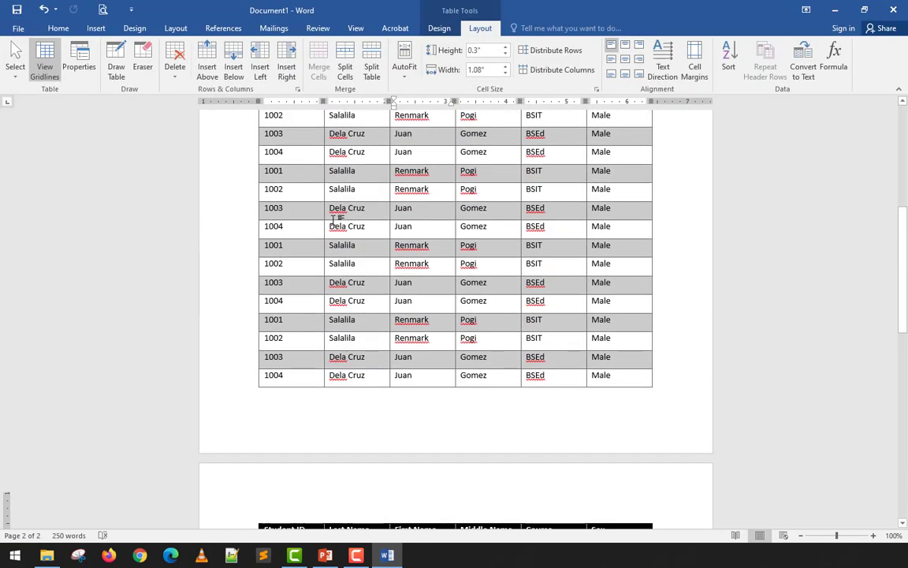
scroll(334, 221, "up", 6)
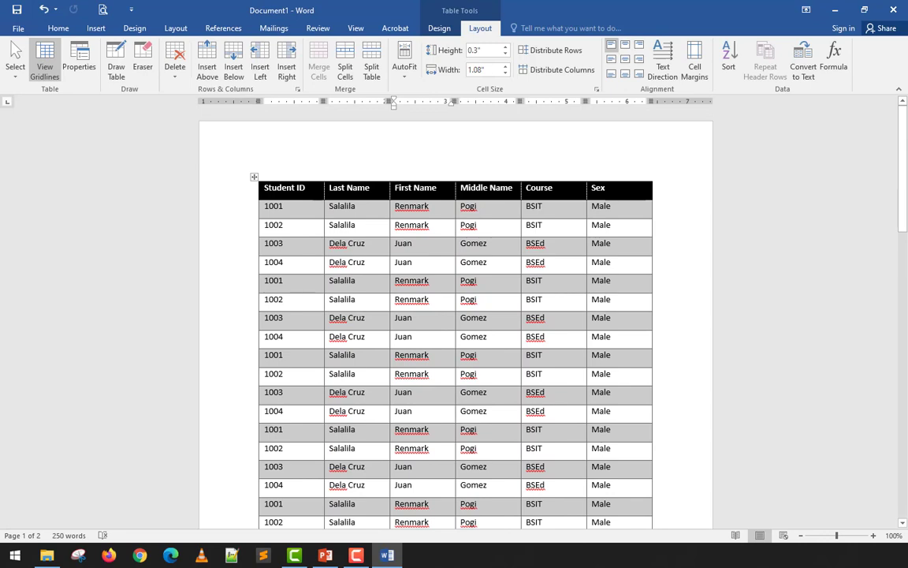
Edit the fourth column heading and delete the stray text so it reads 'Middle Name'.
left_click(284, 188)
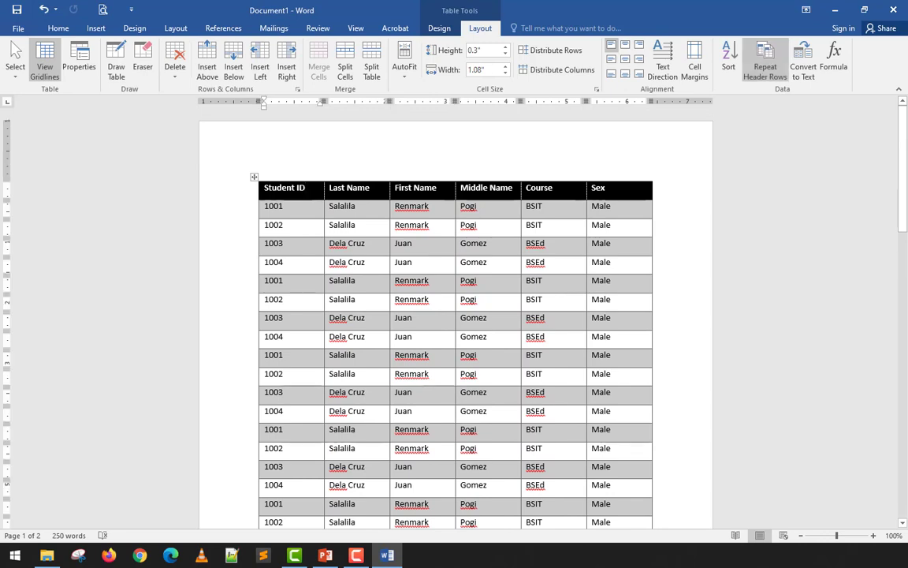
right_click(503, 192)
type("M")
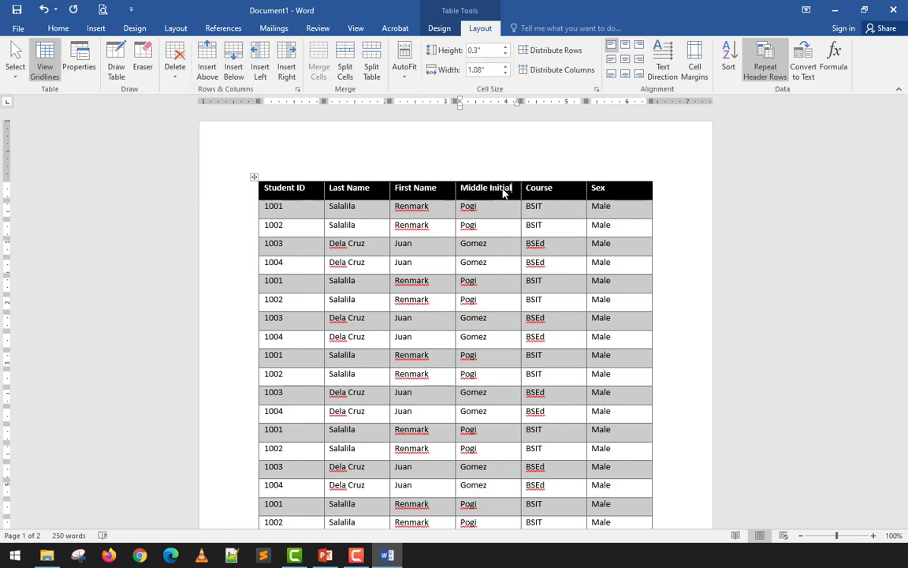
scroll(520, 236, "down", 10)
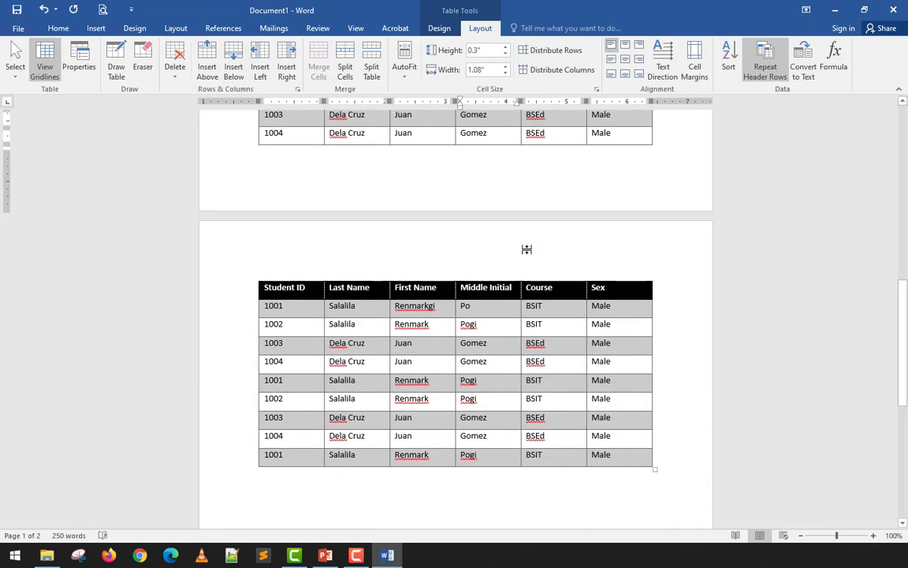
scroll(510, 277, "up", 10)
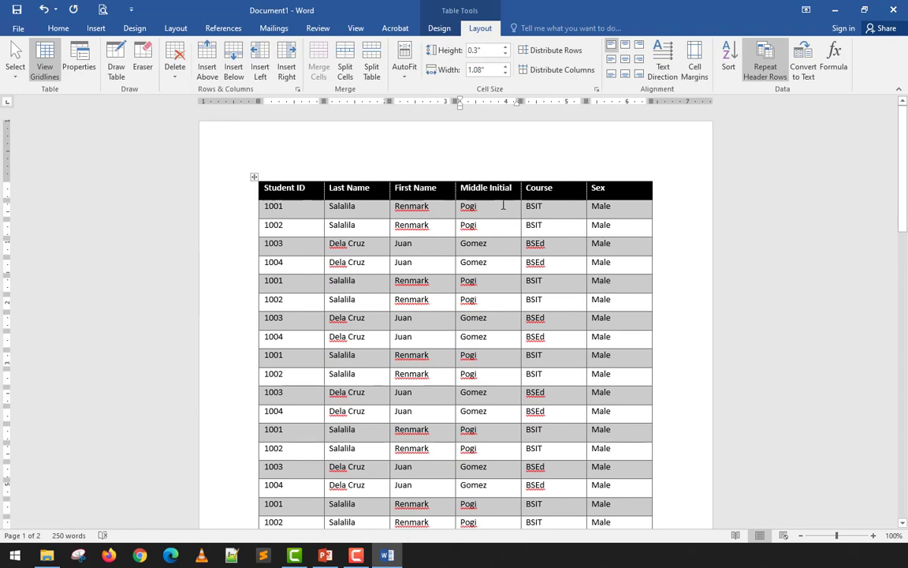
type("]]]")
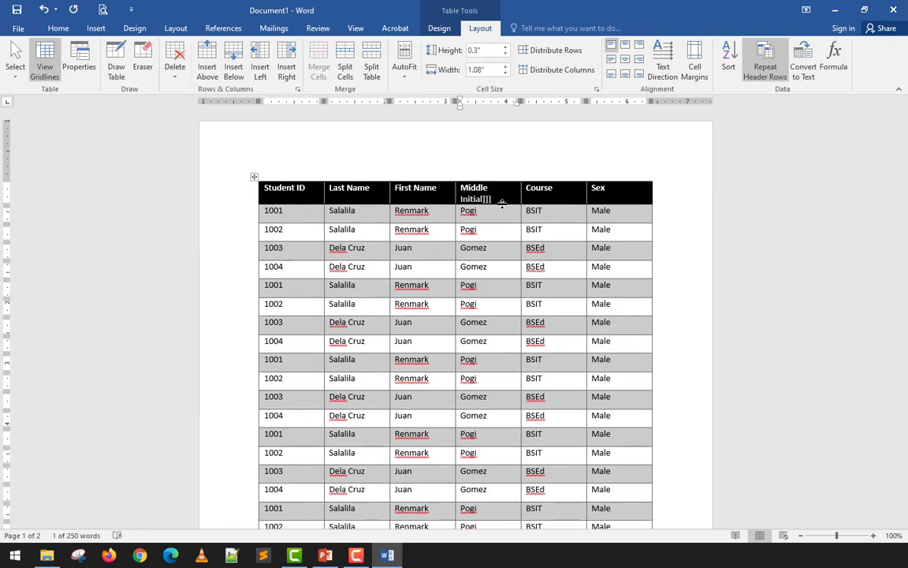
key("ctrl+BackSpace")
key("ctrl+BackSpace")
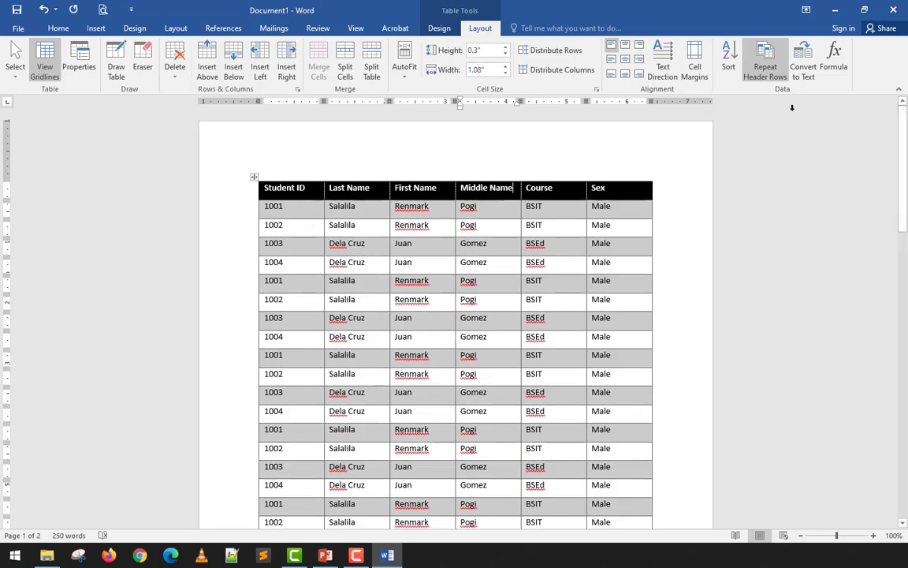
scroll(437, 260, "down", 10)
scroll(439, 245, "up", 9)
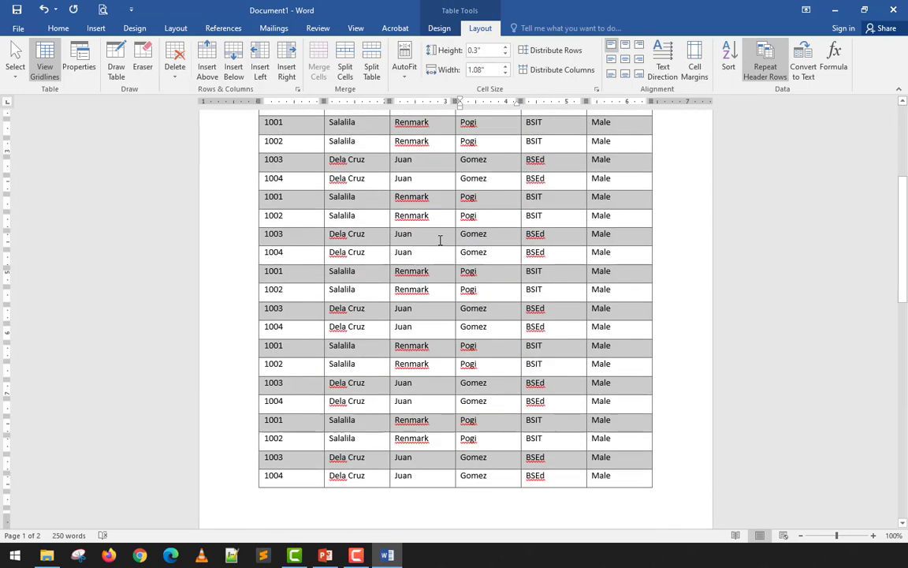
Turn off Repeat Header Rows so the header no longer repeats on page 2.
left_click(765, 66)
scroll(532, 280, "down", 10)
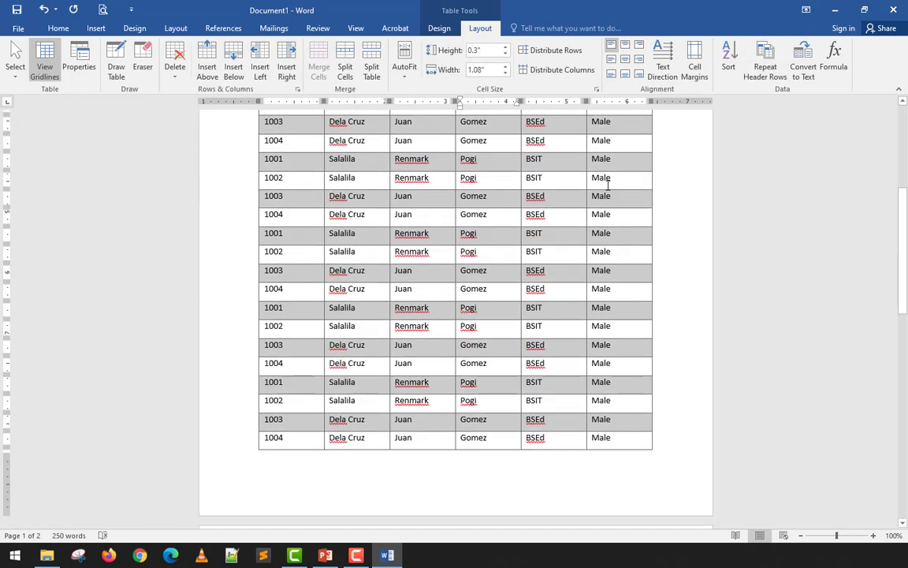
scroll(335, 341, "up", 10)
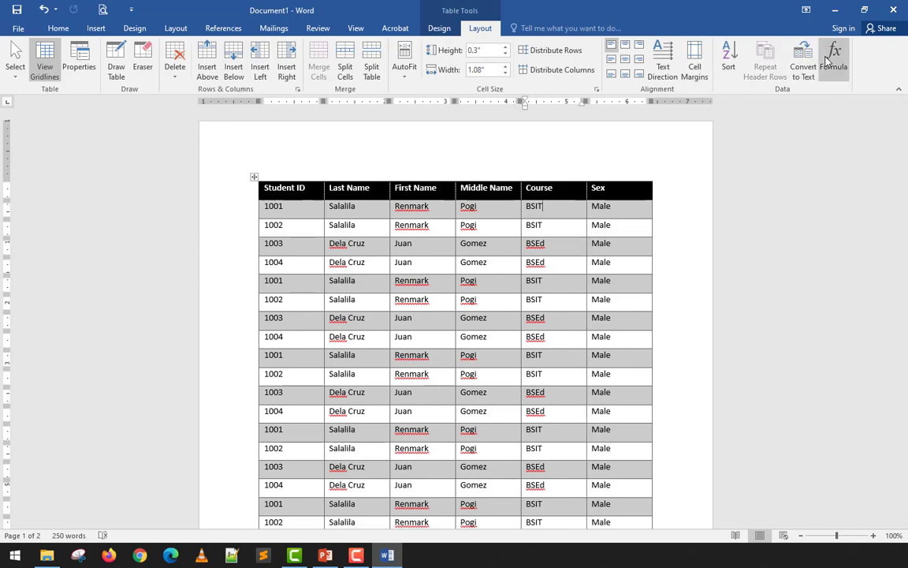
Insert a page break after the student table and add a 2x3 table.
scroll(310, 268, "down", 3)
scroll(310, 269, "down", 6)
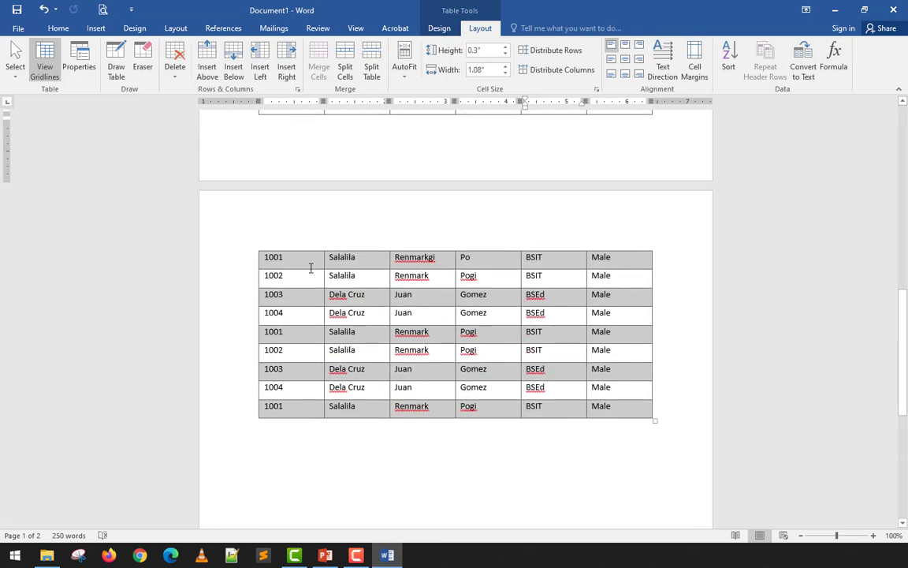
scroll(311, 268, "up", 5)
scroll(310, 268, "down", 5)
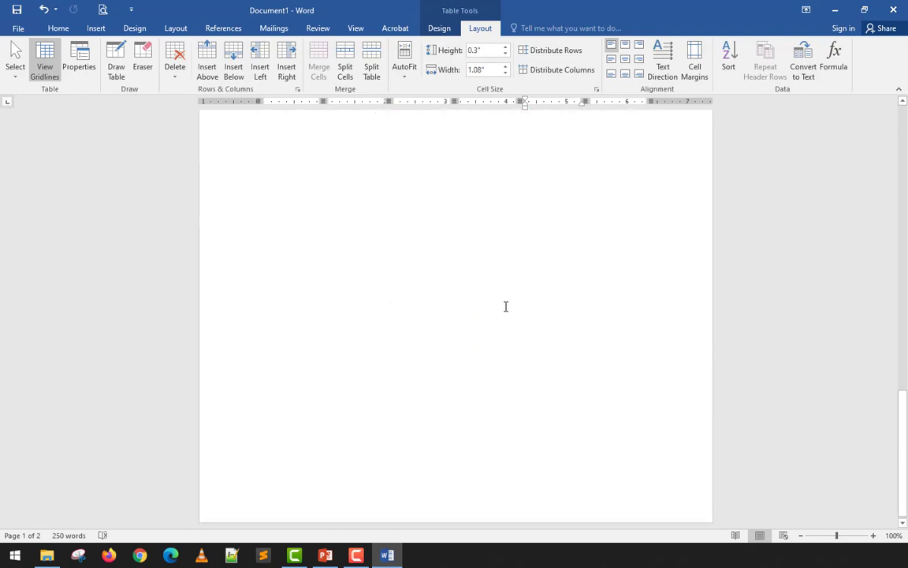
left_click(502, 305)
key("ctrl+Return")
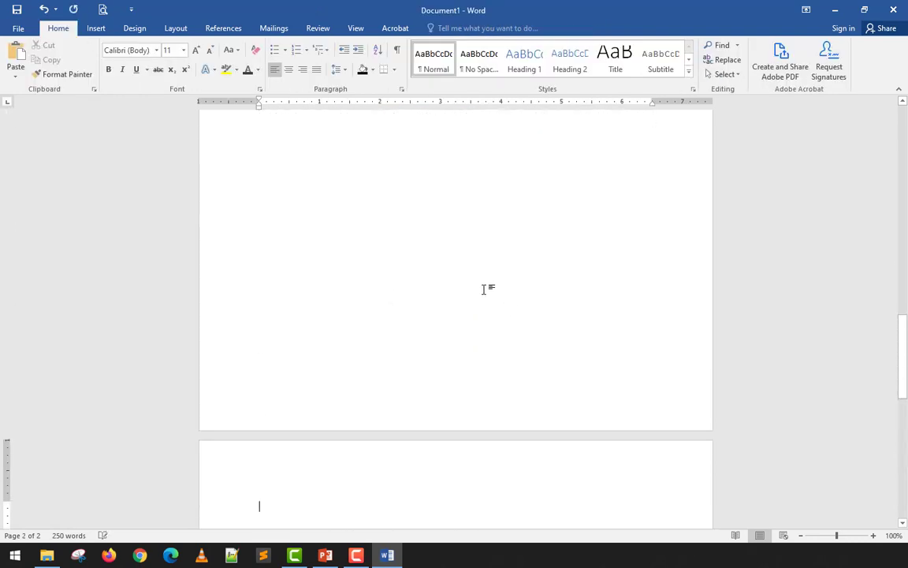
left_click(96, 28)
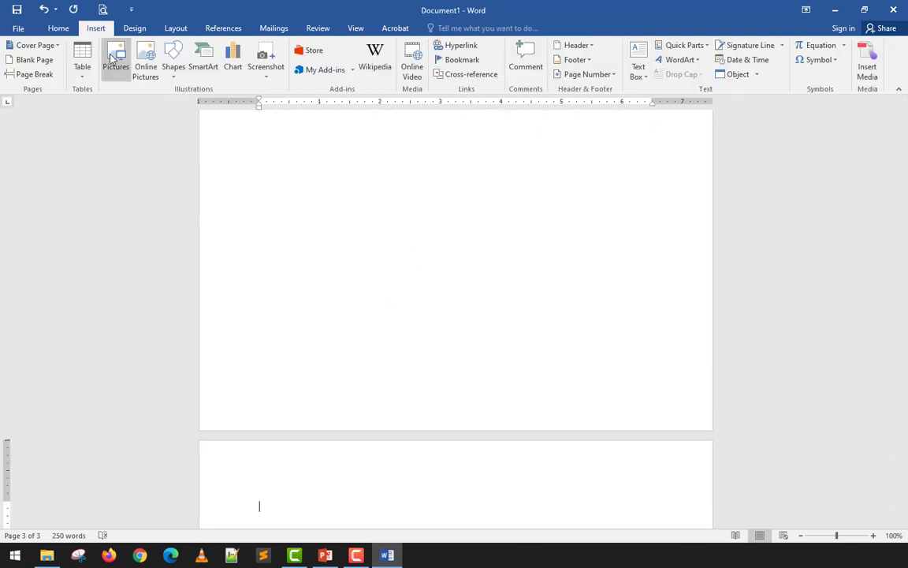
left_click(87, 79)
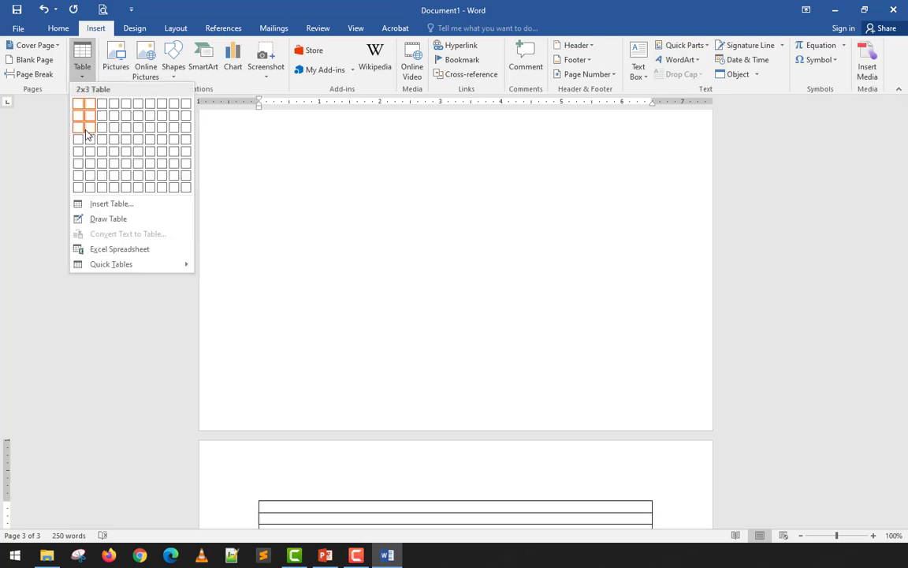
left_click(87, 140)
Type the headings 'Product' and 'Price' in the new table's first row.
scroll(265, 306, "down", 4)
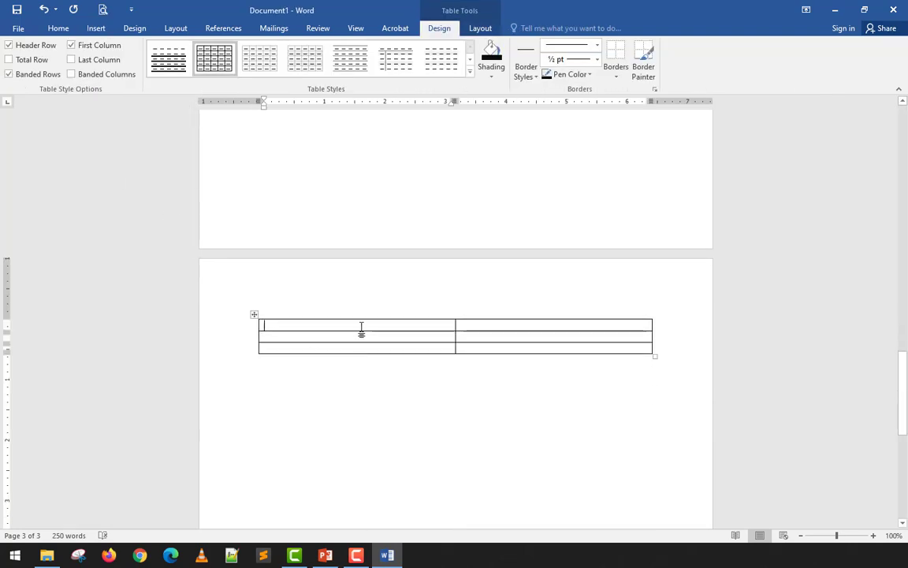
type("Name")
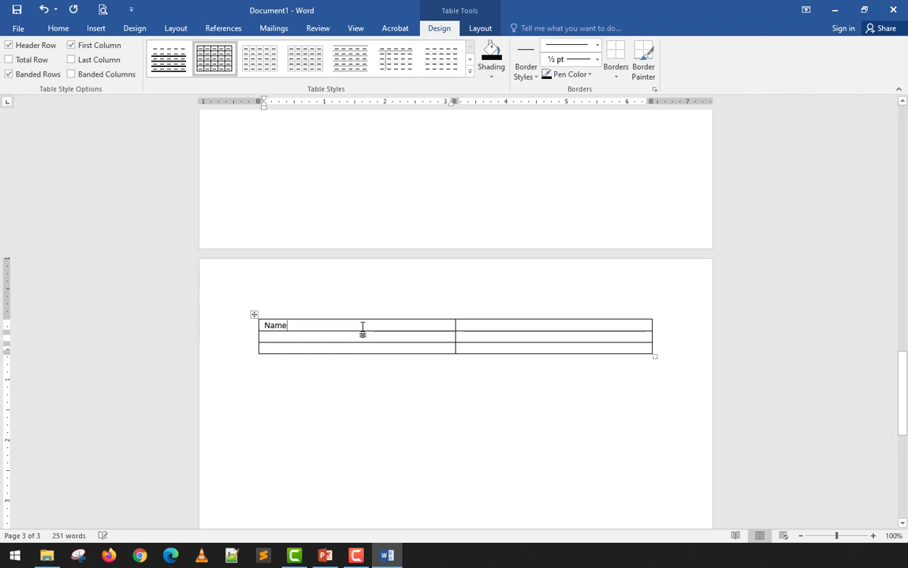
key("shift+Home")
type("Produc")
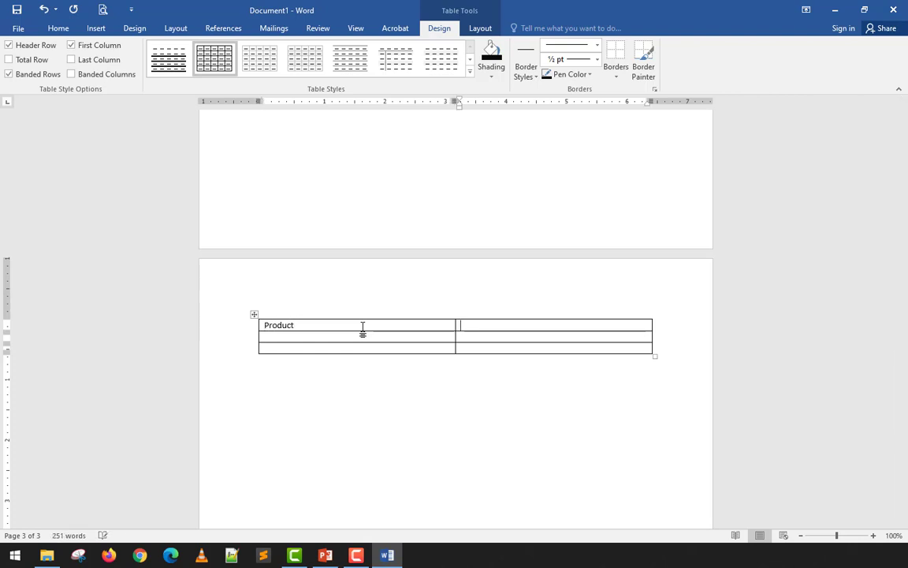
type("Price")
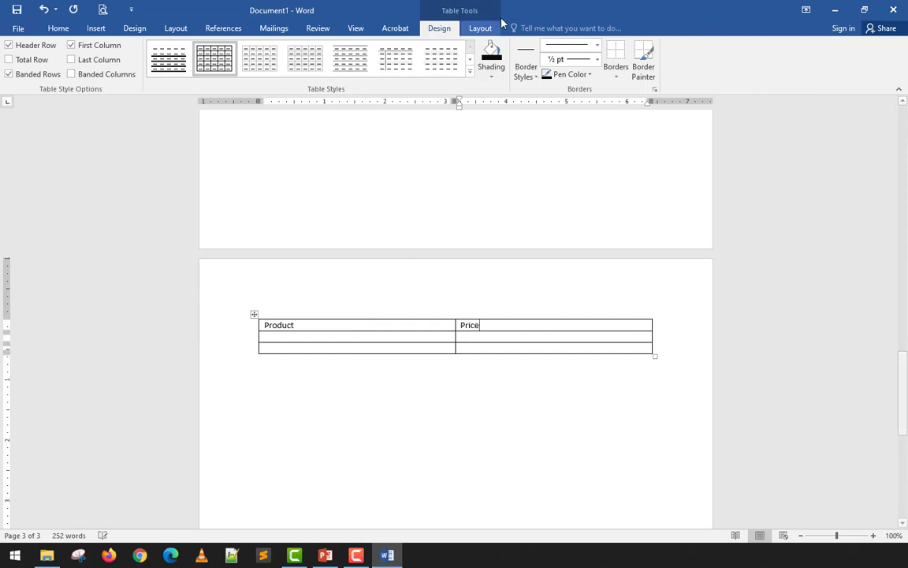
left_click(479, 30)
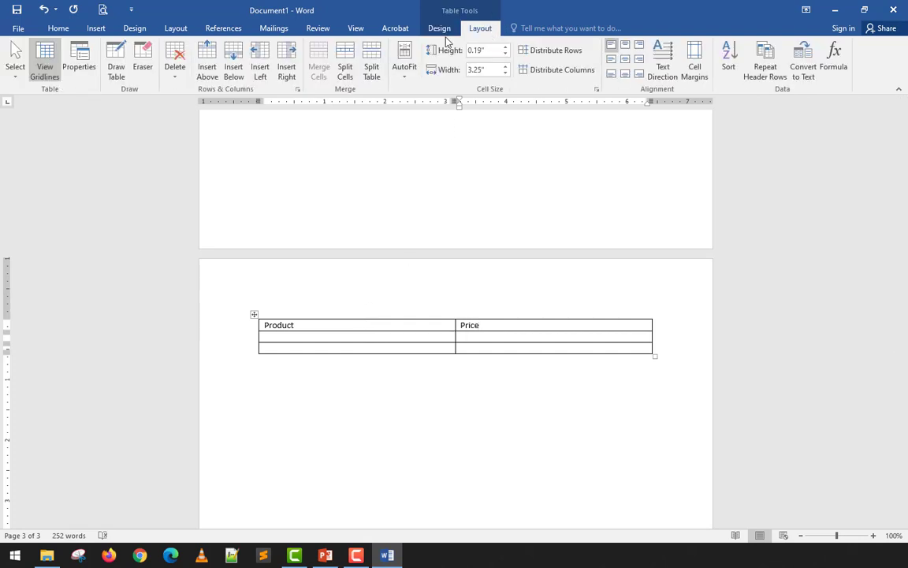
Add two rows below the header, then enter X and 30 in the Product/Price table.
left_click(233, 67)
left_click(294, 336)
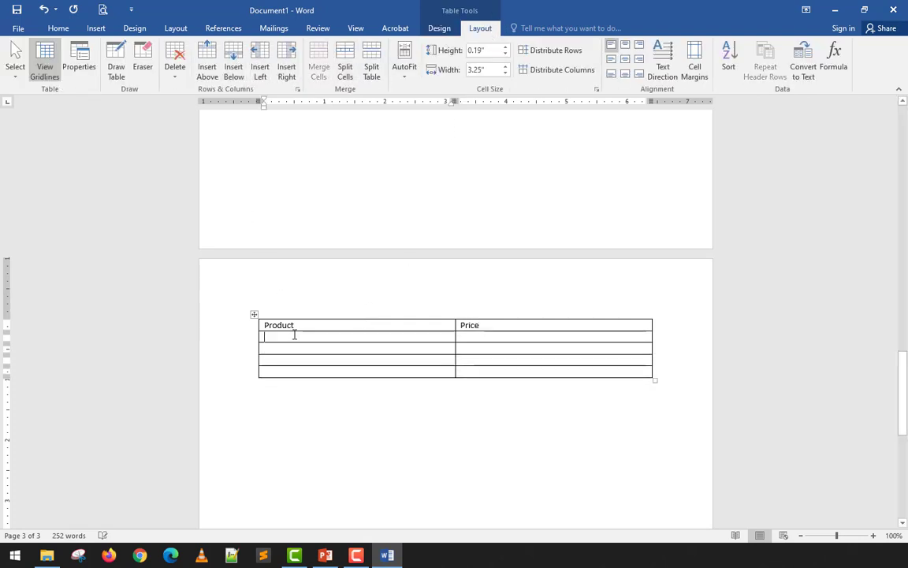
type("x")
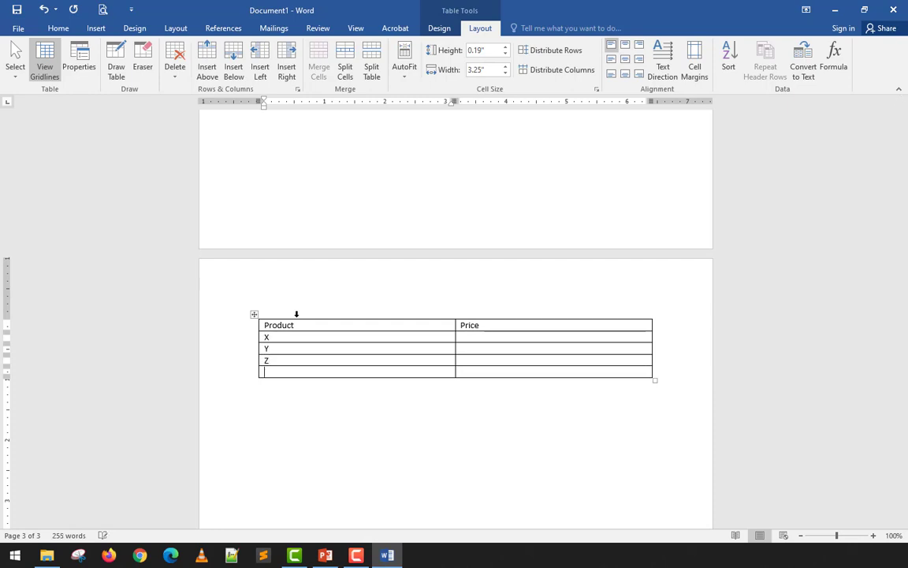
key("Tab")
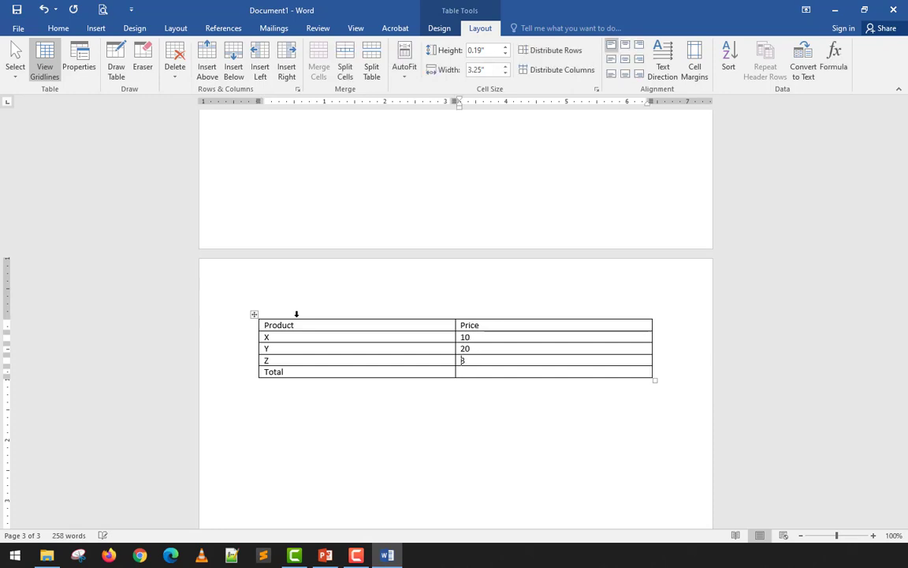
type("30")
key("Down")
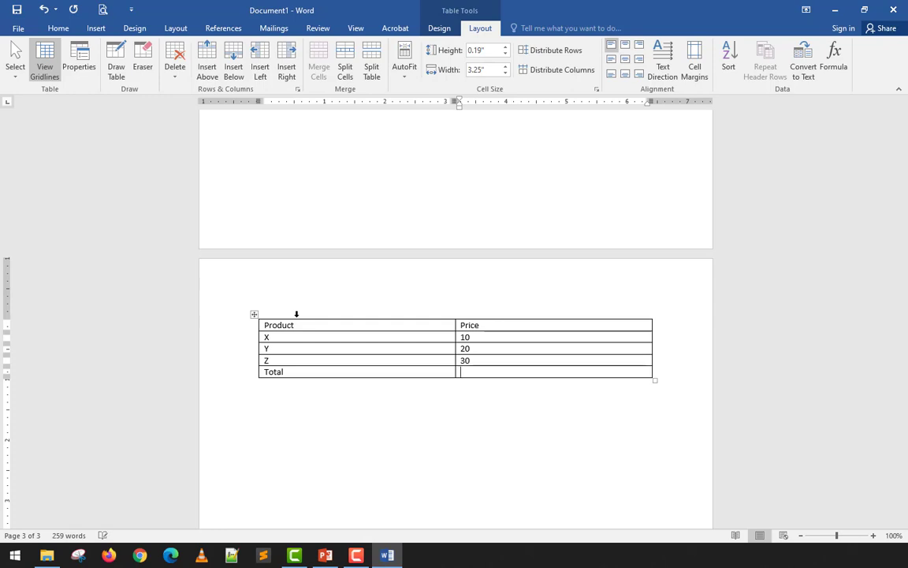
key("shift+Up")
key("shift+Up")
key("shift+Up")
left_click(488, 367)
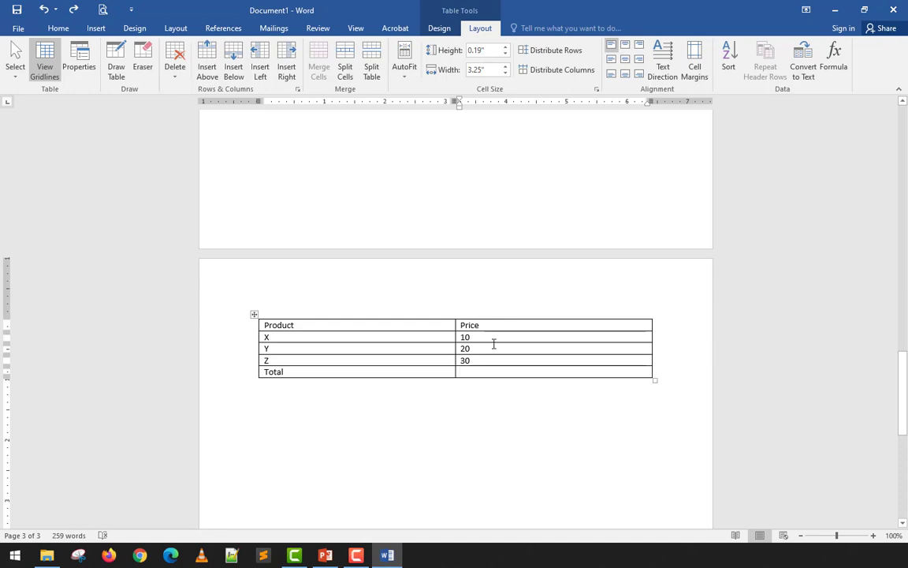
Insert a =SUM(ABOVE) formula with 0.00 number format in the Total price cell, showing 60.00.
left_click(832, 63)
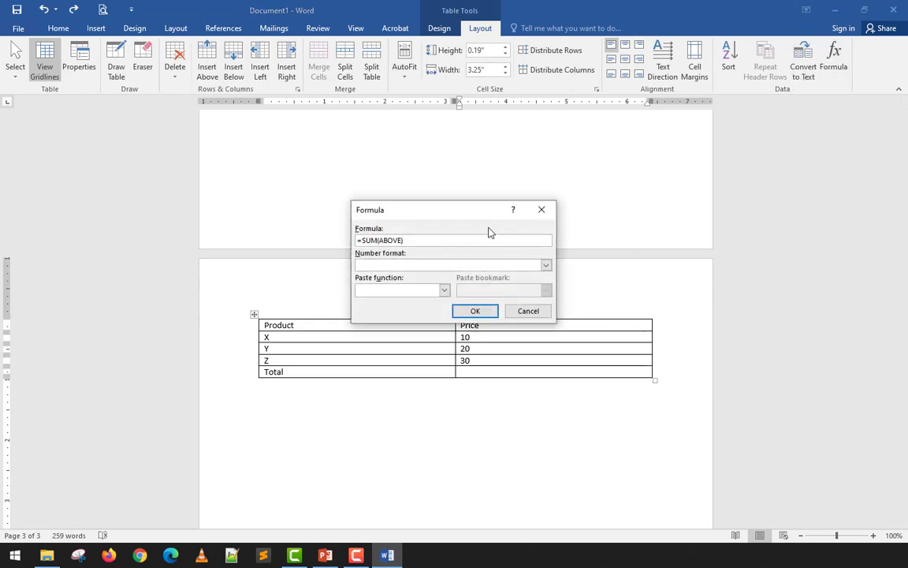
double_click(395, 240)
left_click_drag(454, 209, 489, 138)
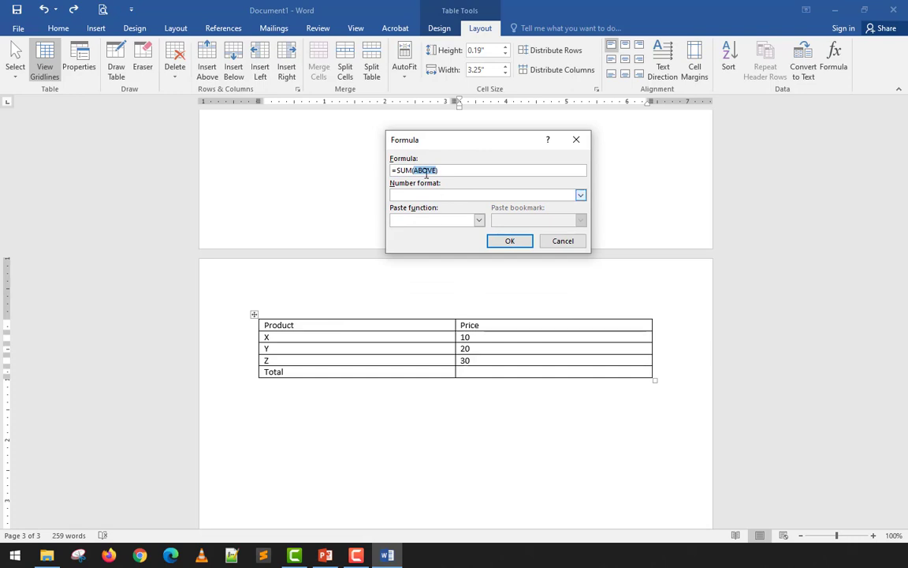
left_click(581, 195)
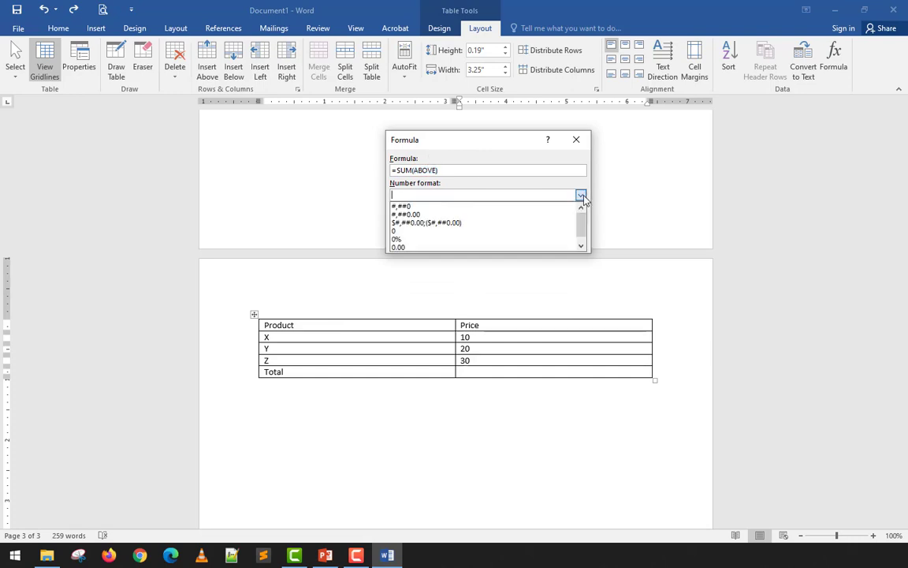
left_click(499, 246)
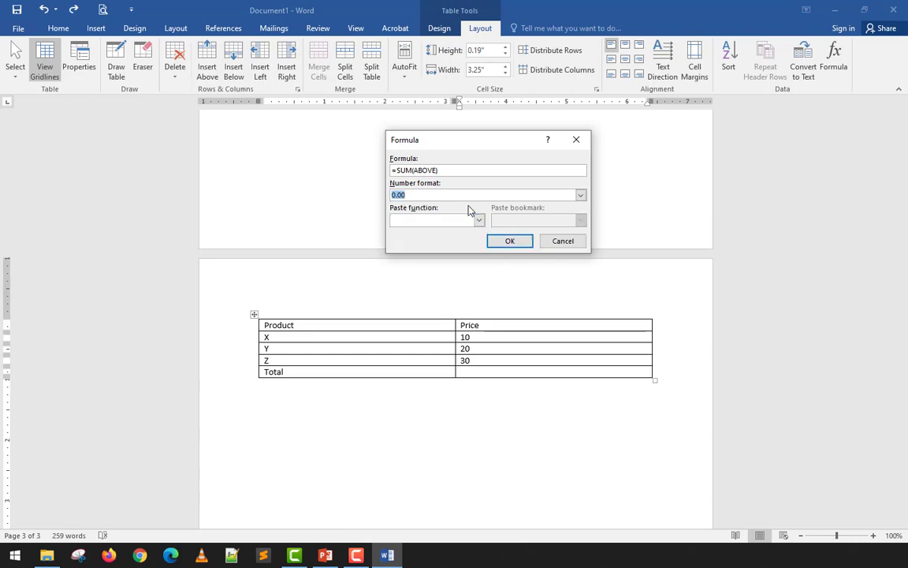
left_click(517, 244)
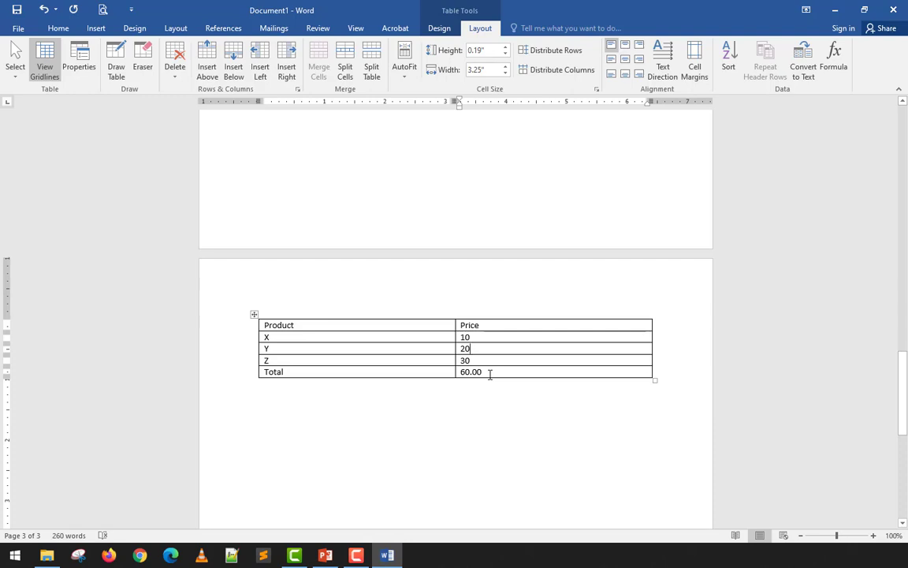
Replace Y's price 20 with 50, update the Total formula to 90.00, and select that cell.
key("shift+Home")
type("50")
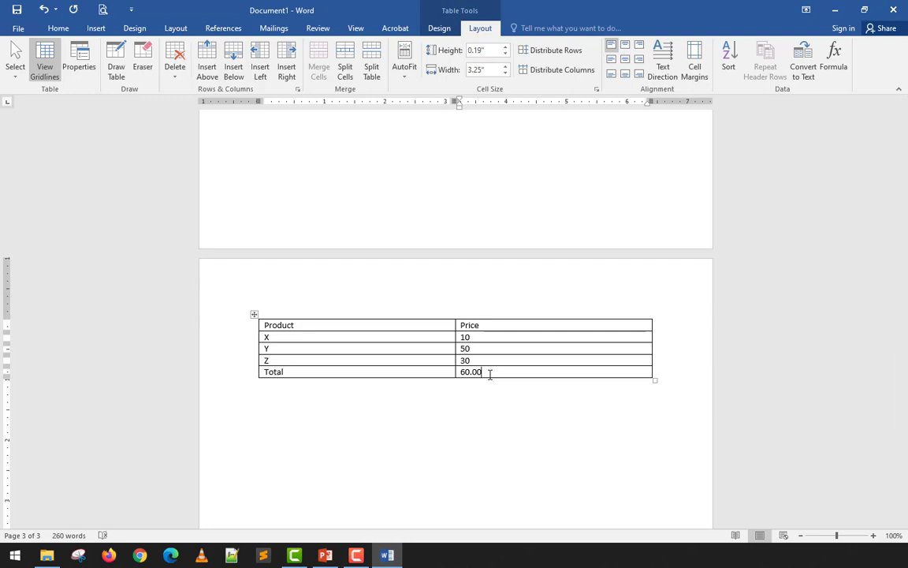
left_click(489, 373)
left_click(830, 57)
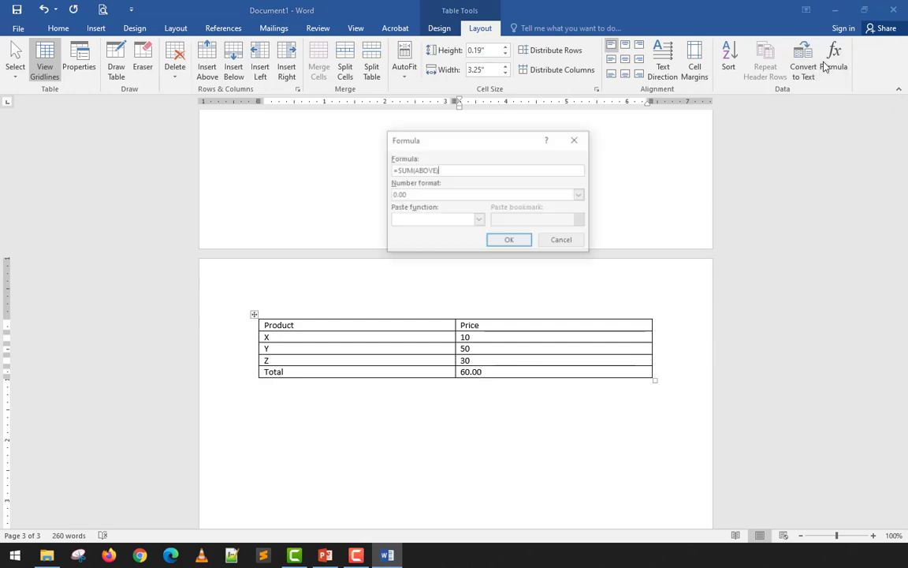
left_click(511, 242)
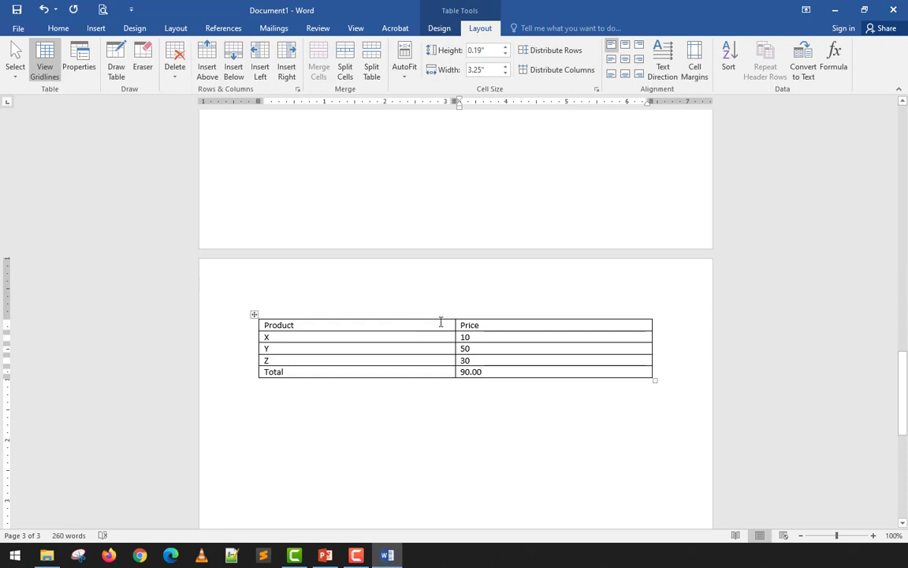
left_click_drag(507, 369, 458, 367)
left_click(458, 369)
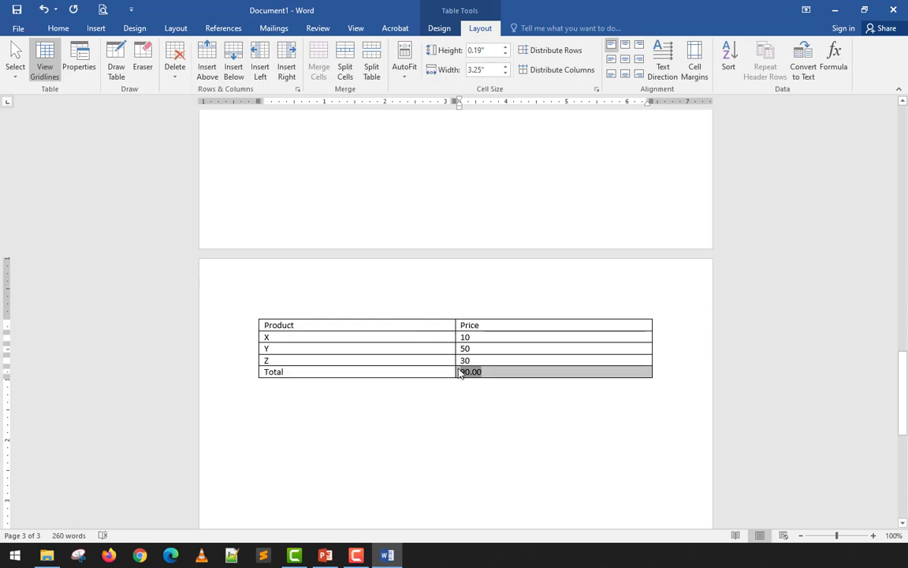
Clear the 90.00 value from the Total price cell.
key("BackSpace")
left_click(473, 298)
key("Delete")
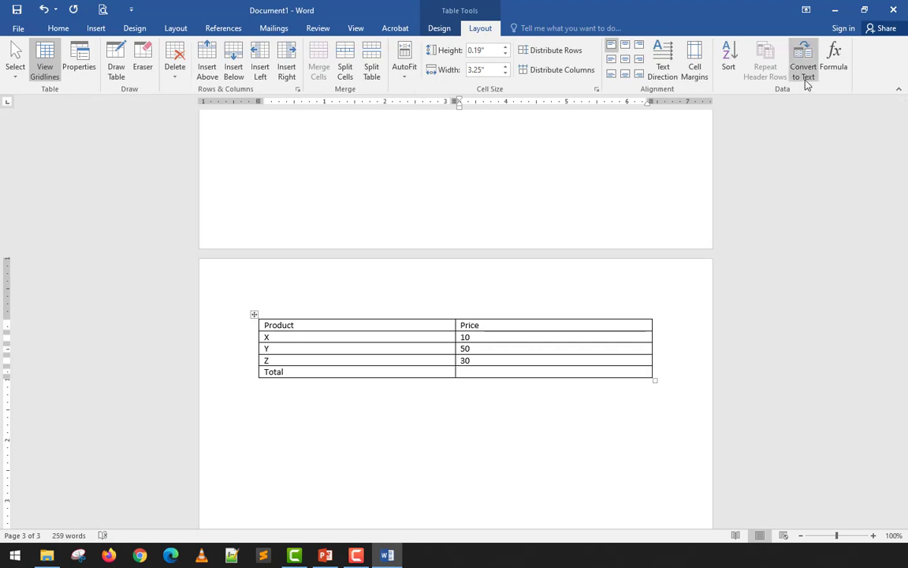
Swap SUM(ABOVE) for a =COUNT(ABOVE) formula in the Total cell, showing 3.
left_click(833, 61)
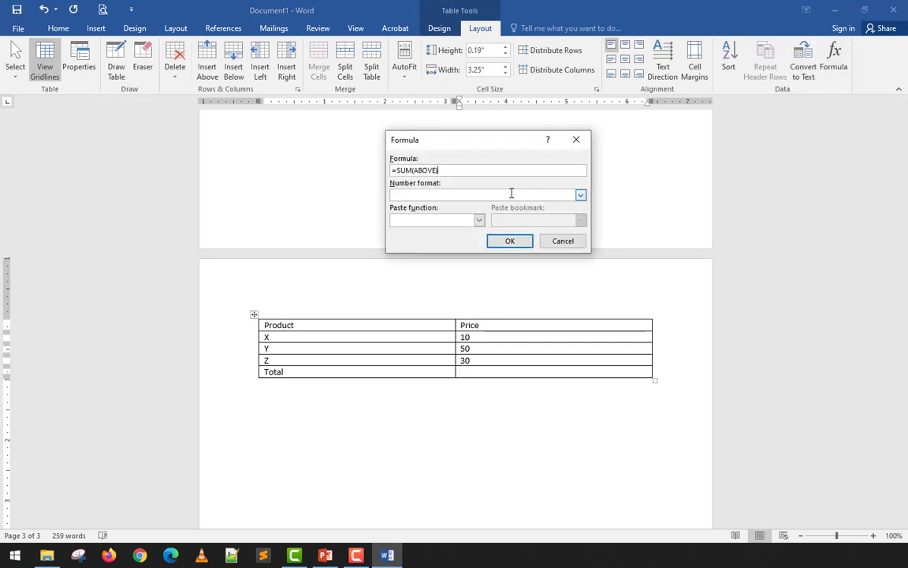
left_click_drag(546, 170, 401, 171)
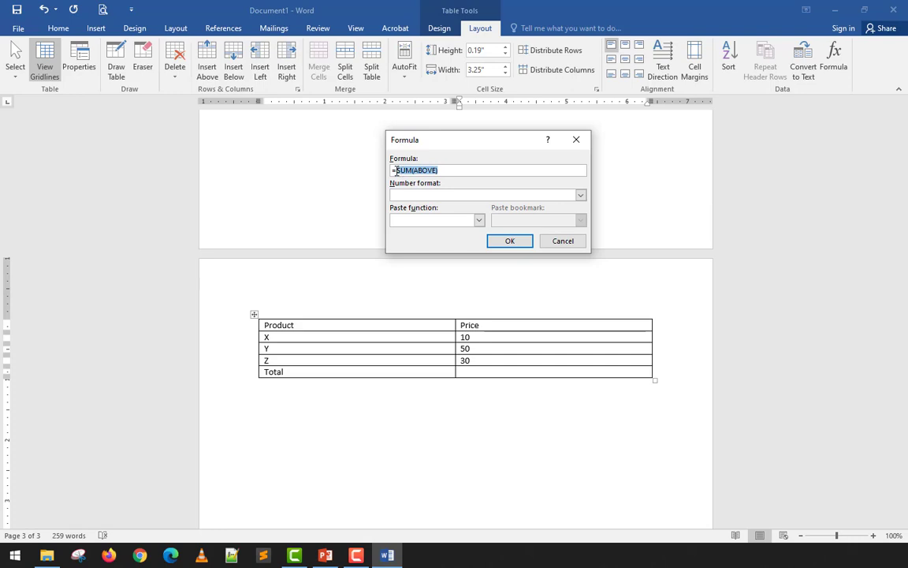
key("Delete")
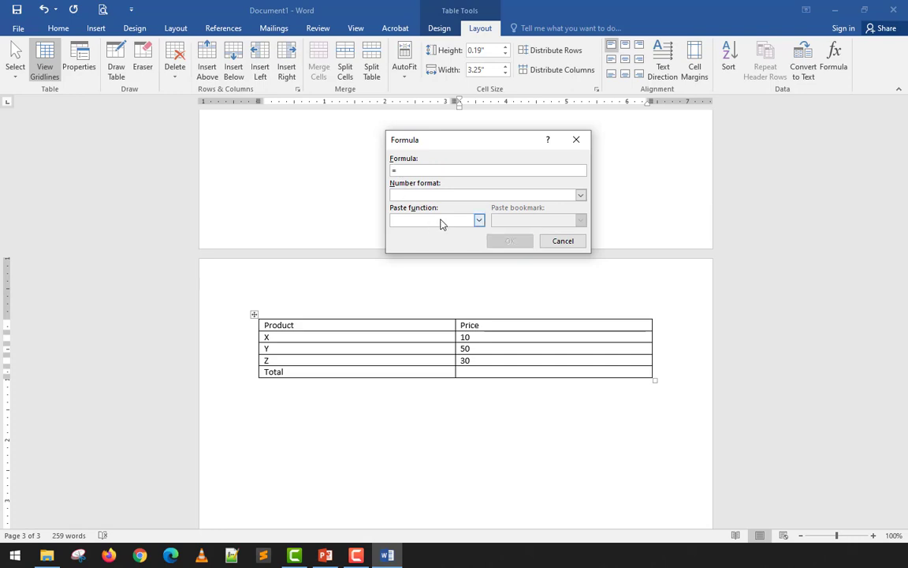
left_click(477, 221)
left_click(449, 257)
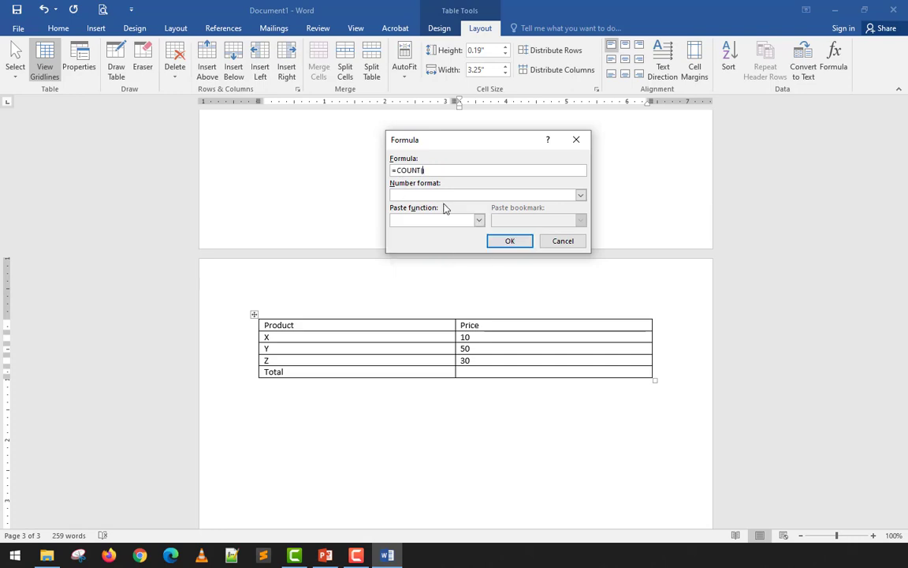
type("ABOVE")
left_click(517, 241)
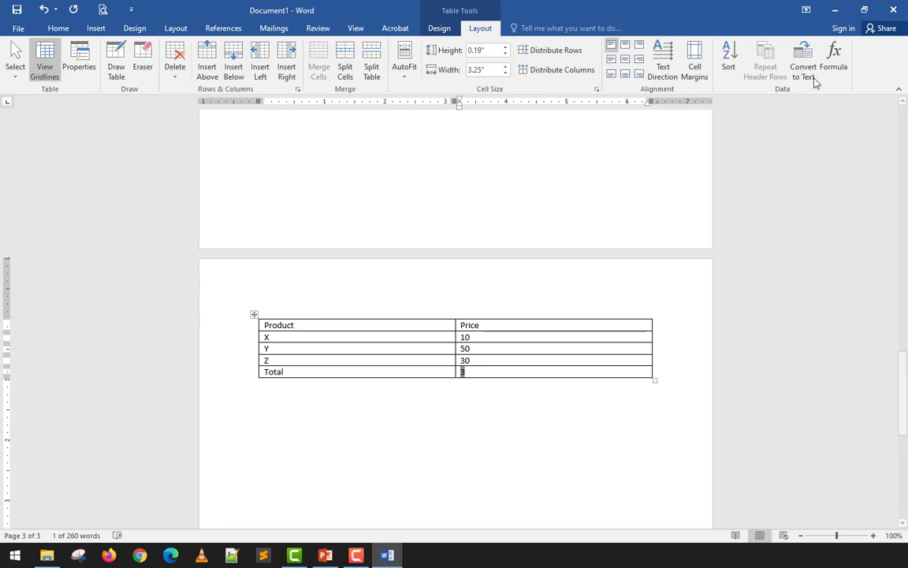
Browse the Formula dialog's Paste function list, then cancel without changing the Total.
left_click(833, 59)
left_click(478, 219)
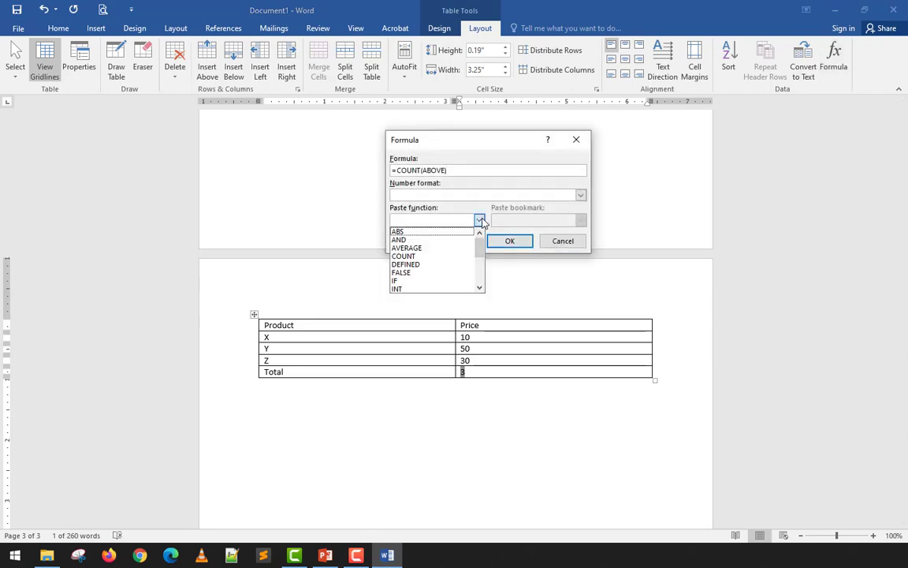
left_click(481, 288)
scroll(487, 261, "up", 4)
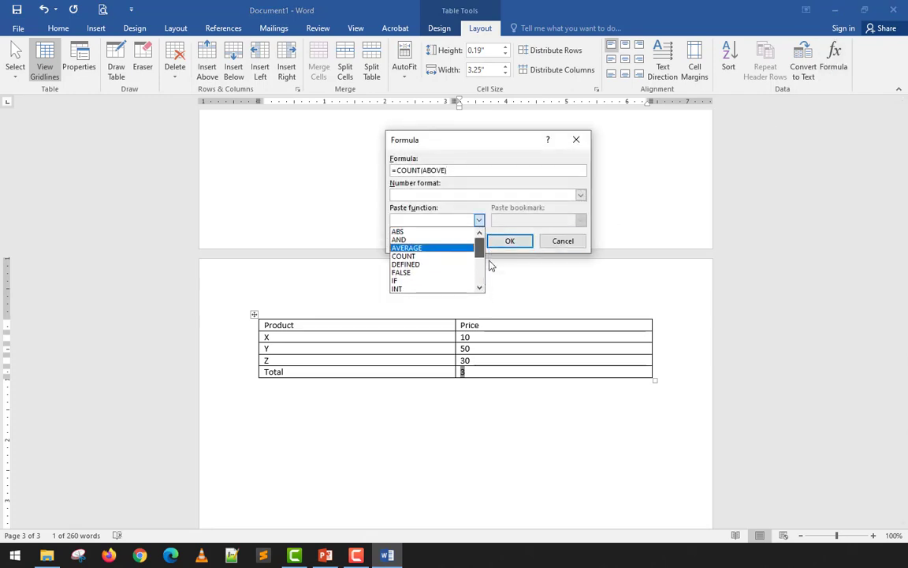
scroll(487, 264, "down", 4)
scroll(488, 253, "up", 4)
scroll(483, 260, "down", 4)
scroll(480, 248, "up", 4)
scroll(445, 260, "down", 4)
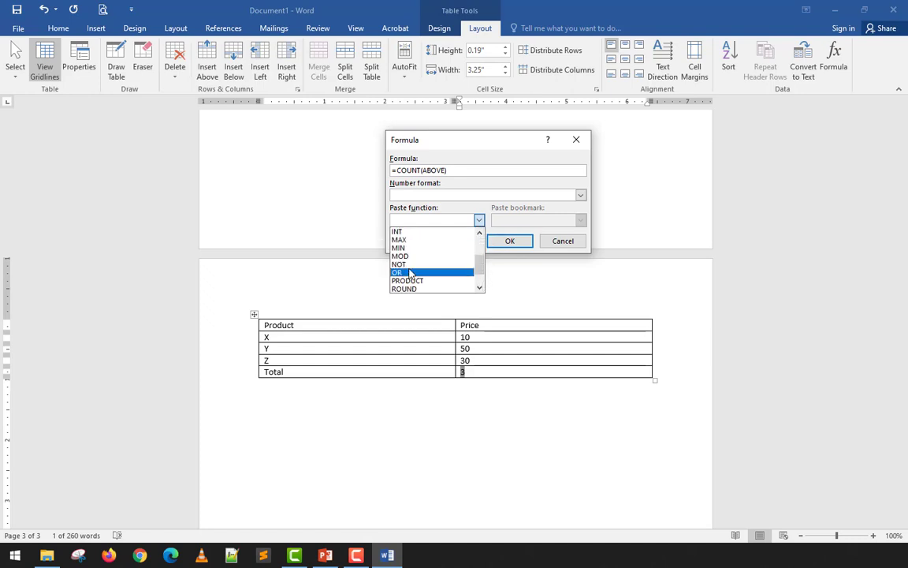
scroll(403, 275, "up", 4)
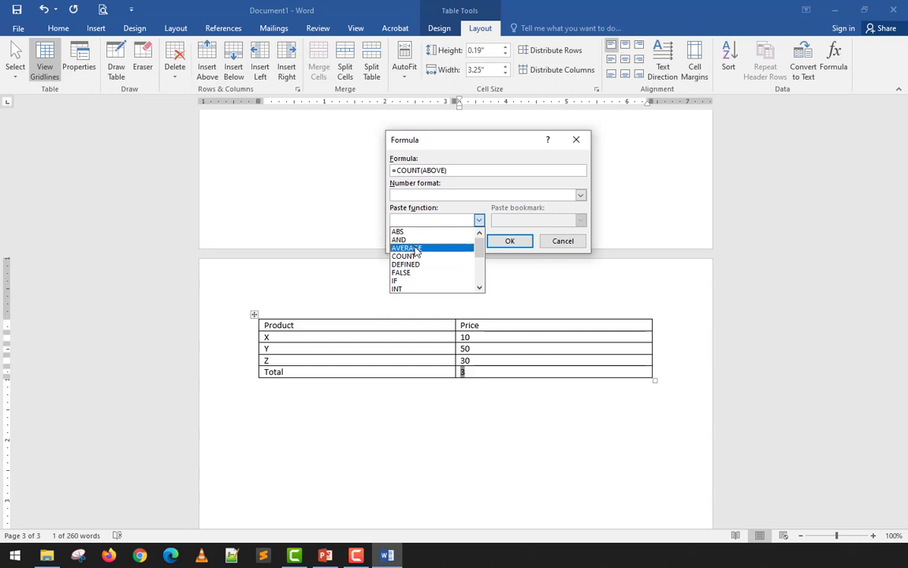
mouse_move(480, 239)
left_mouse_down()
mouse_move(483, 276)
mouse_move(480, 229)
left_mouse_up()
left_click(468, 211)
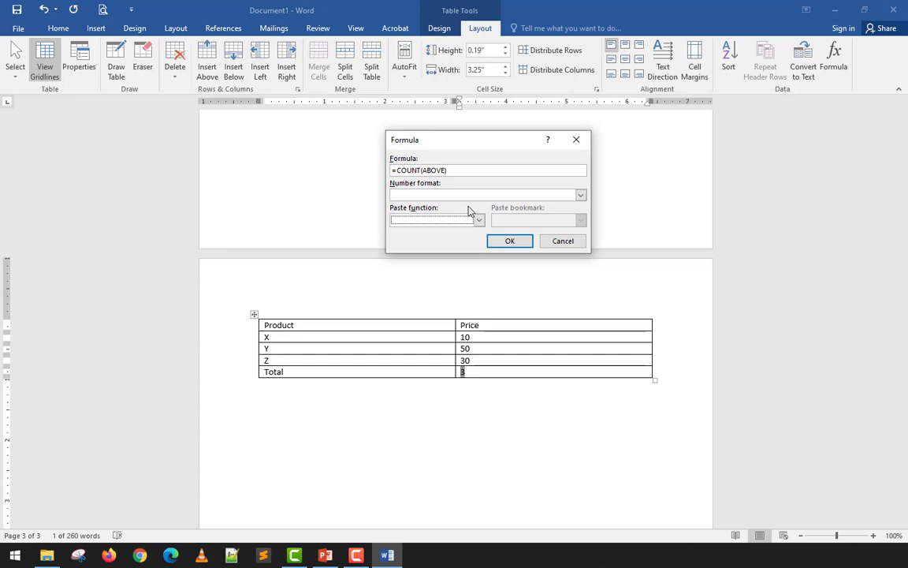
left_click(561, 242)
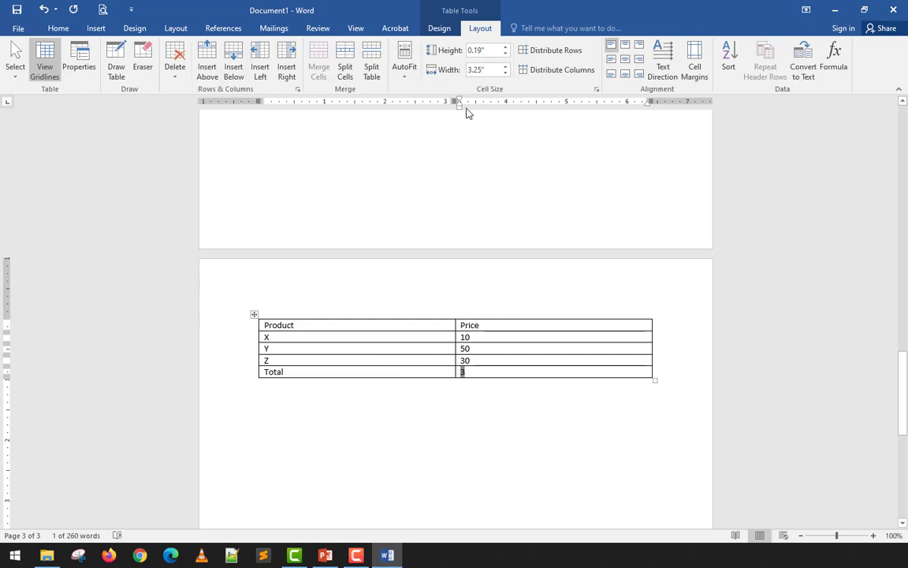
Move the caret below the table so the Home tab shows again.
left_click(441, 29)
left_click(481, 29)
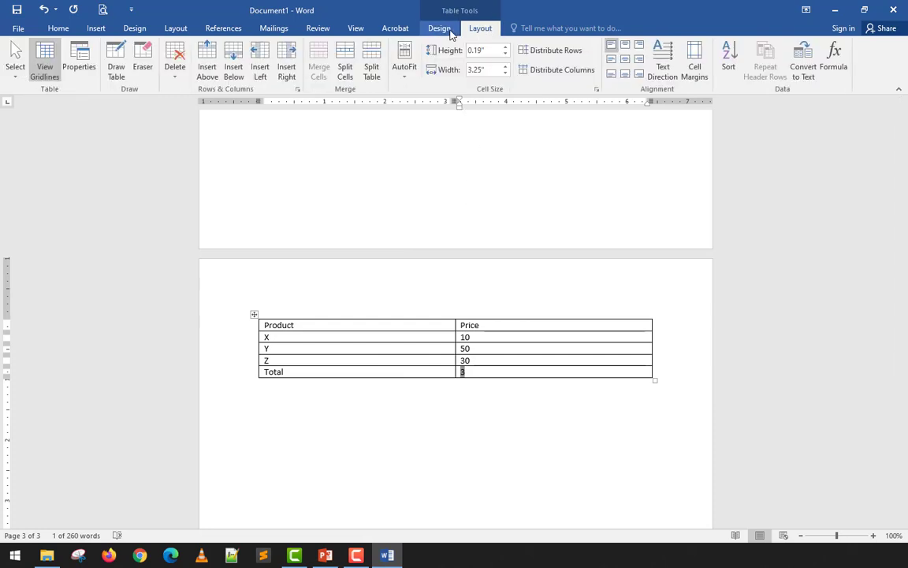
left_click(439, 28)
left_click(674, 377)
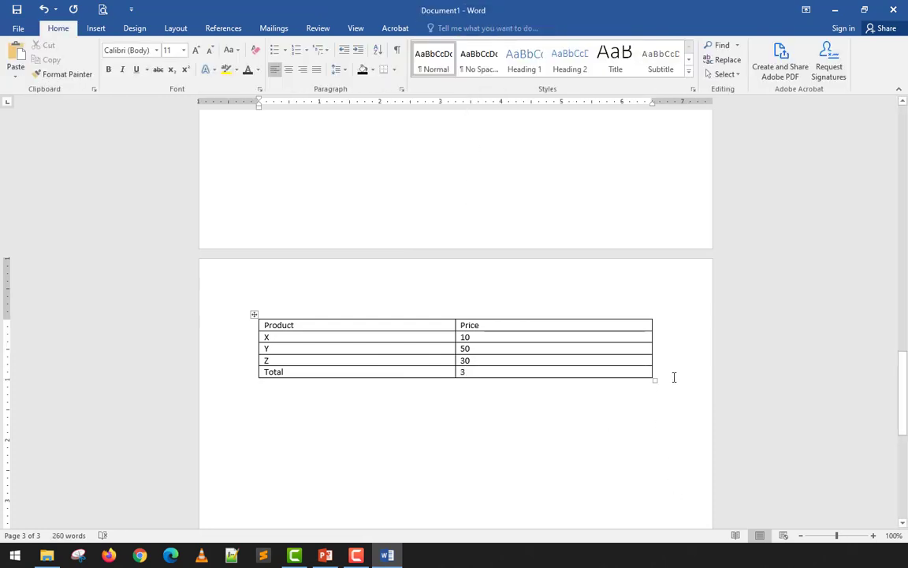